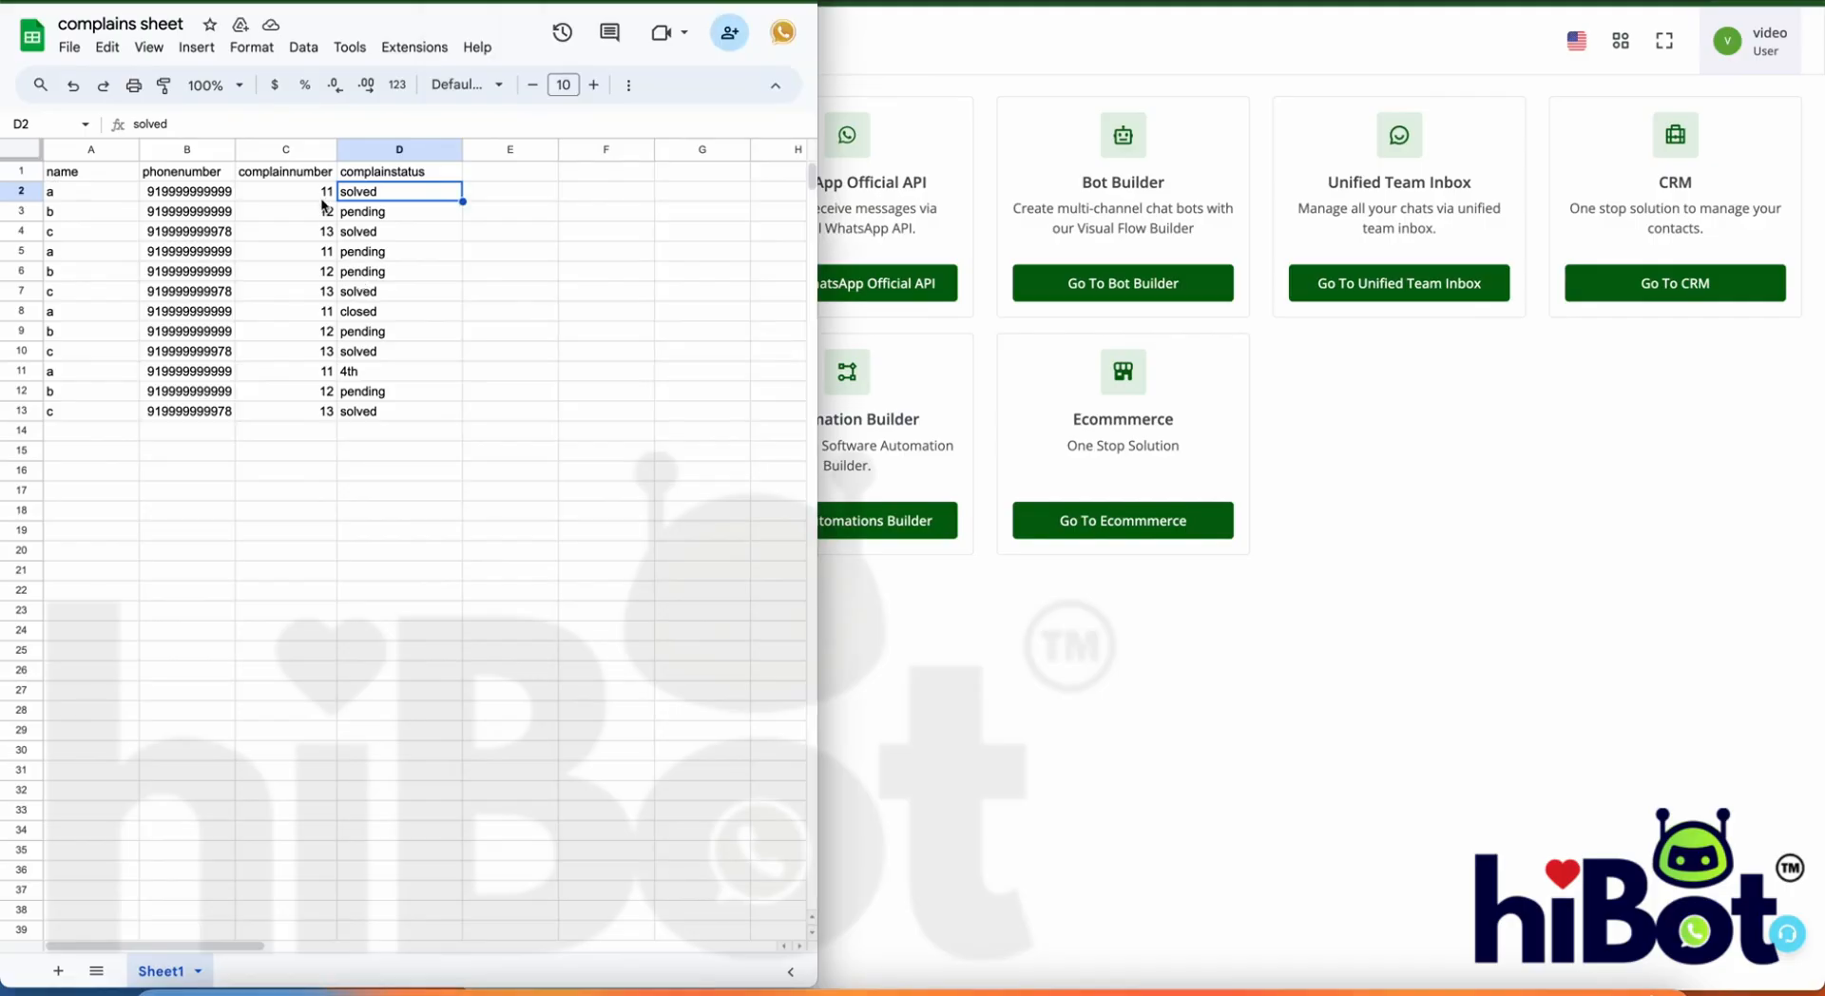
{"action": "left_click", "coordinate": [322, 194]}
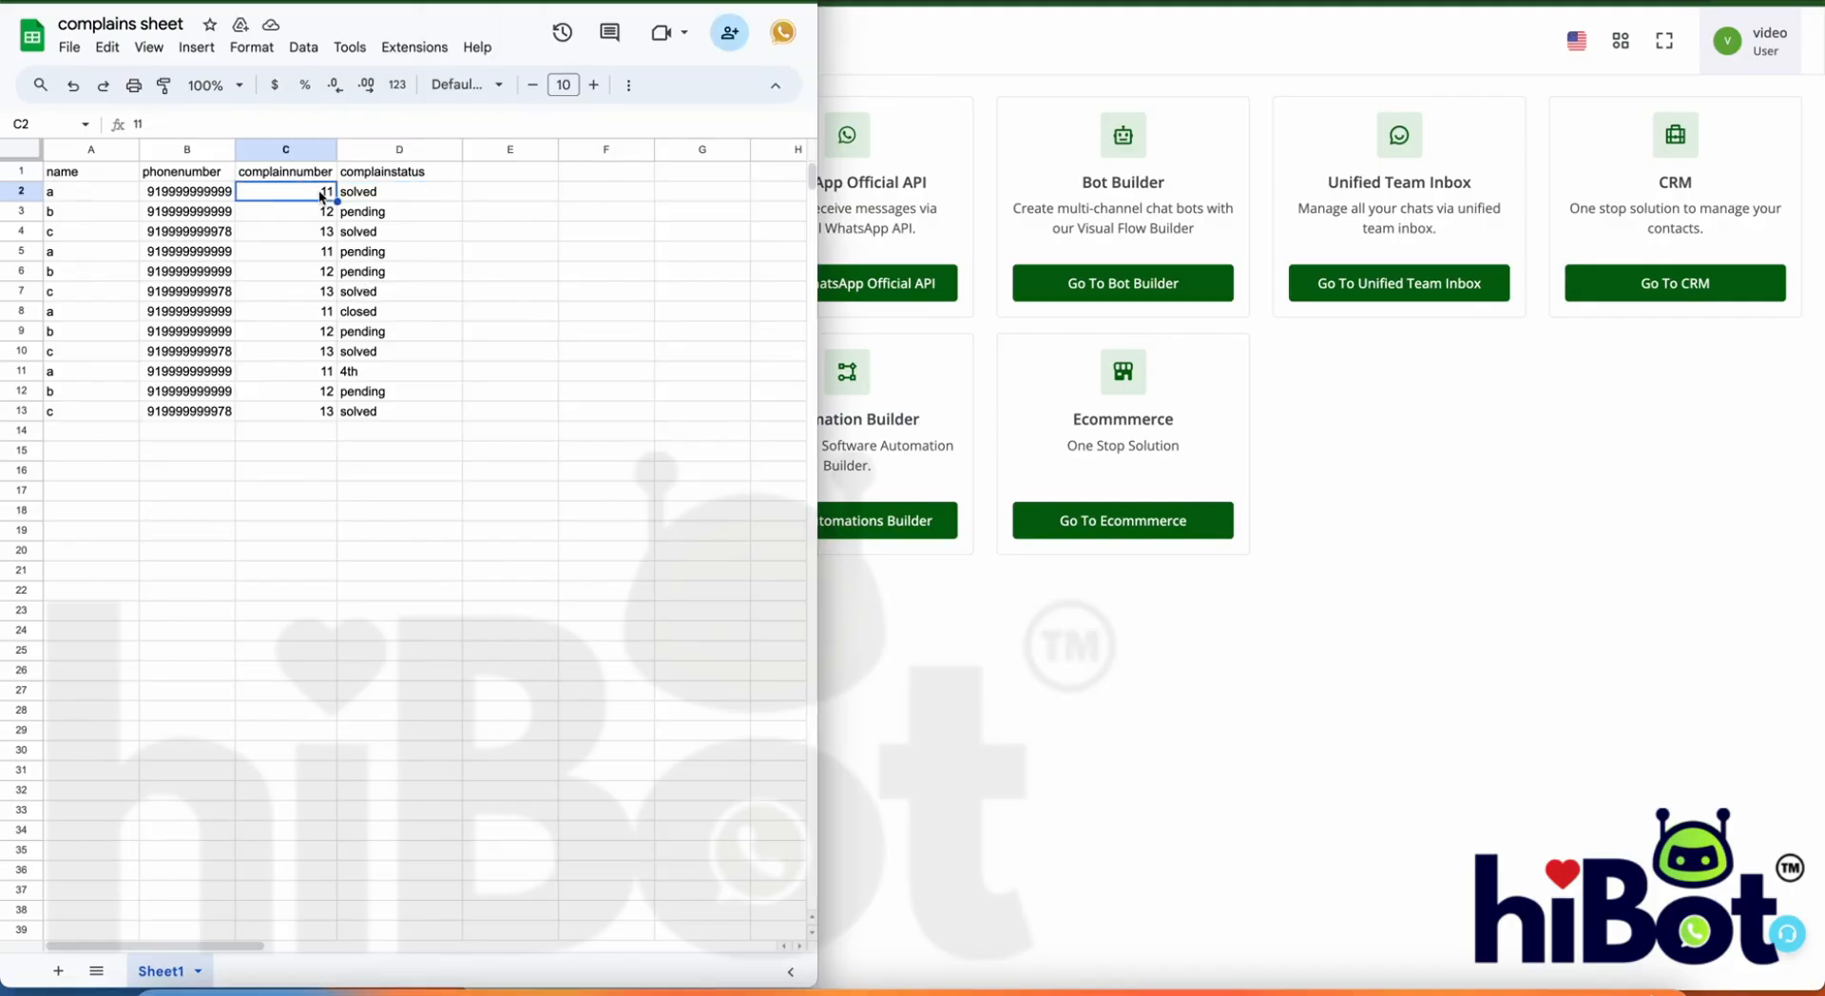
{"action": "left_click", "coordinate": [392, 198]}
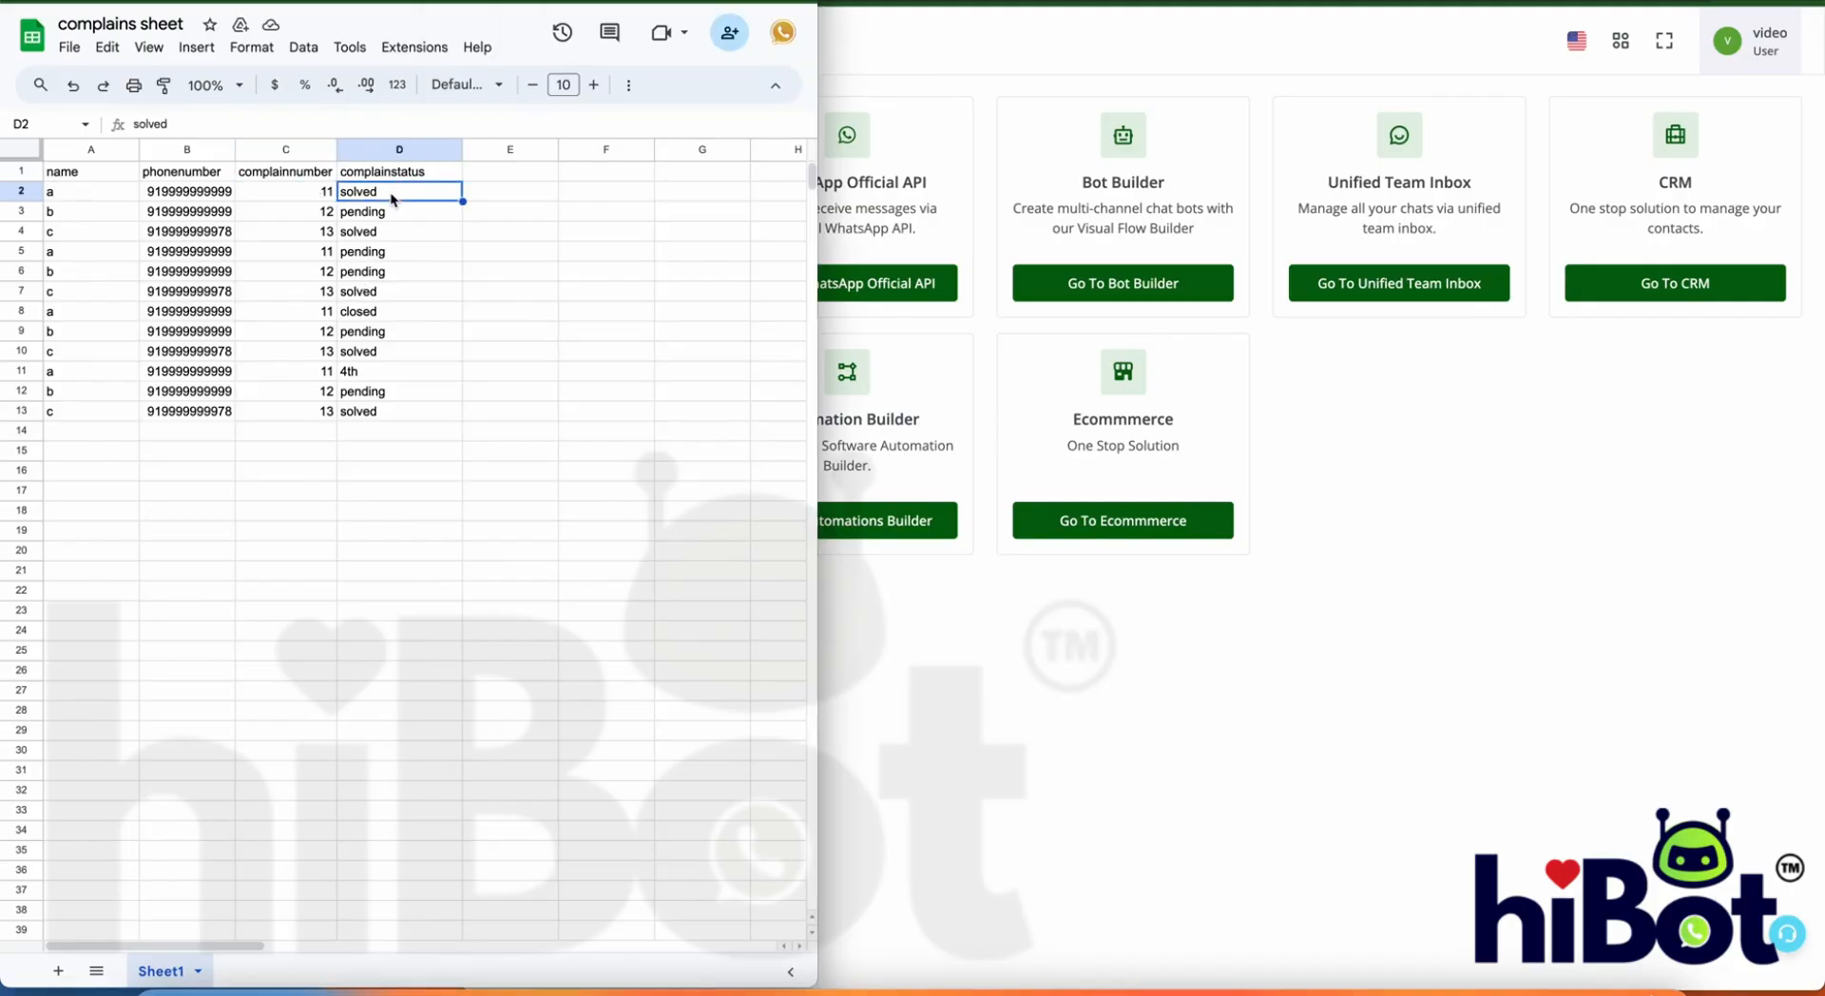
{"action": "left_click", "coordinate": [619, 304]}
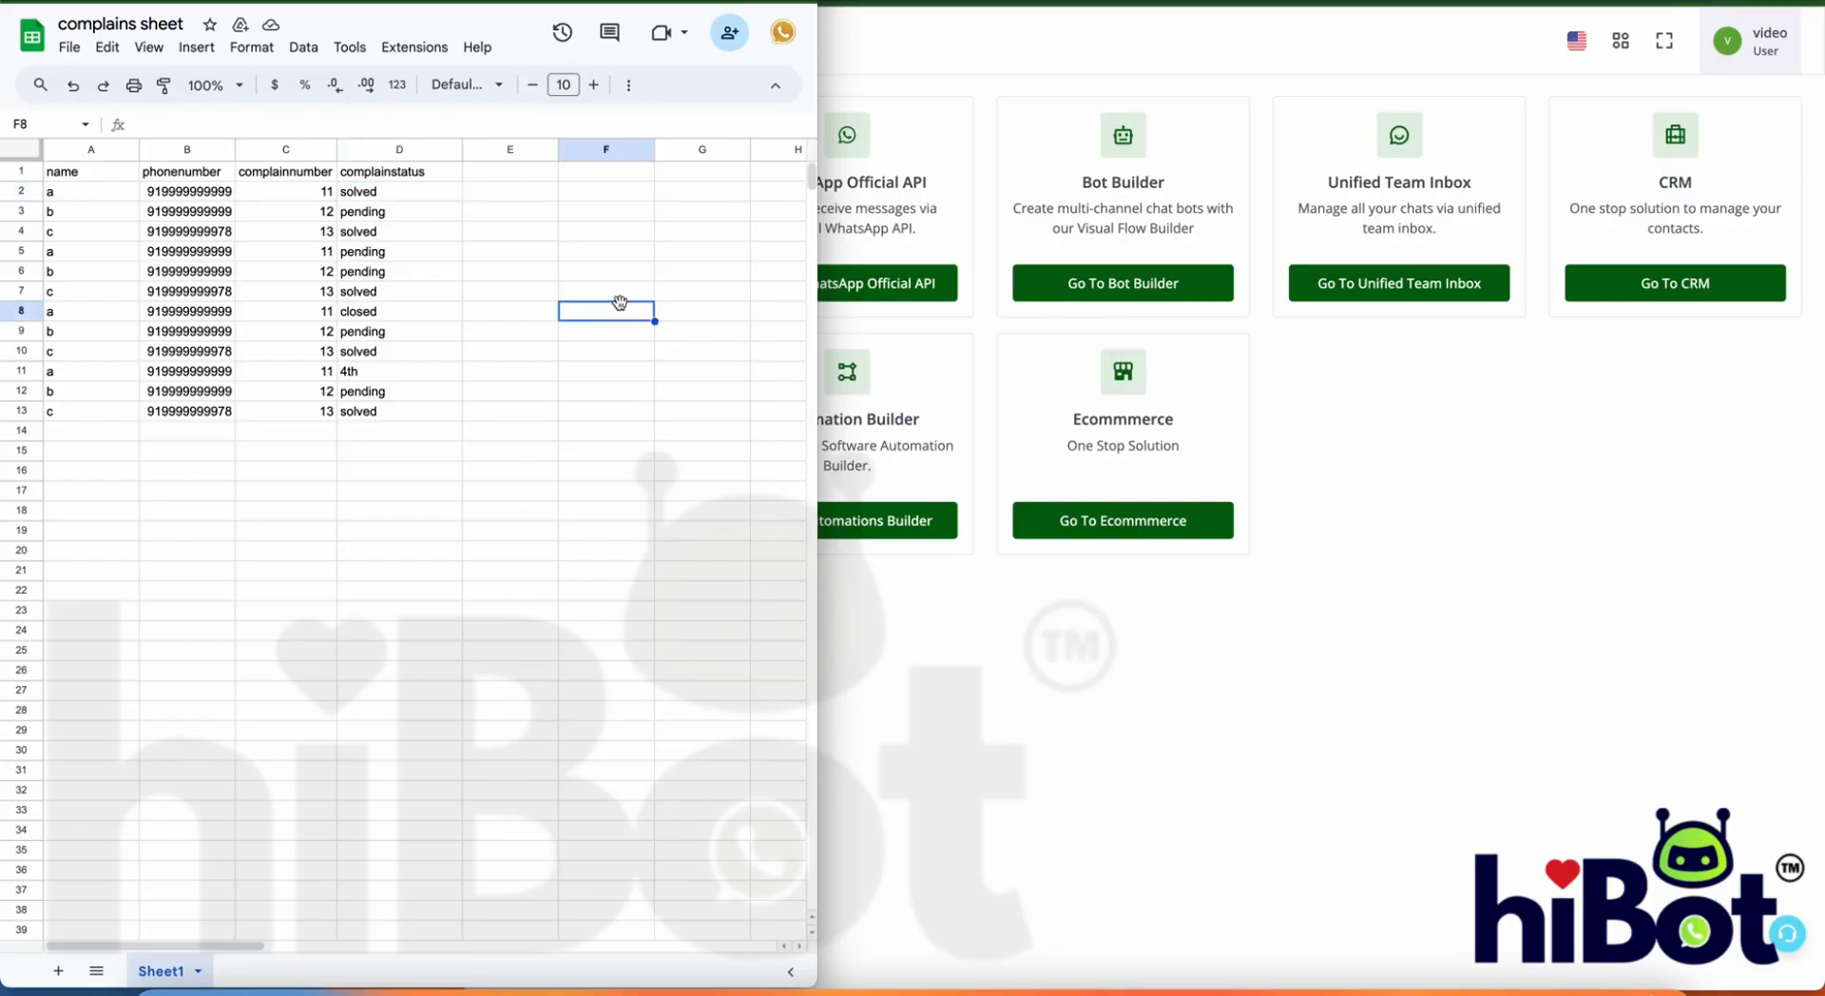
Step: Switch to the hiBot web app, create a new botflow in the Bot Builder and name it "complain new 2"
{"action": "left_click", "coordinate": [1334, 576]}
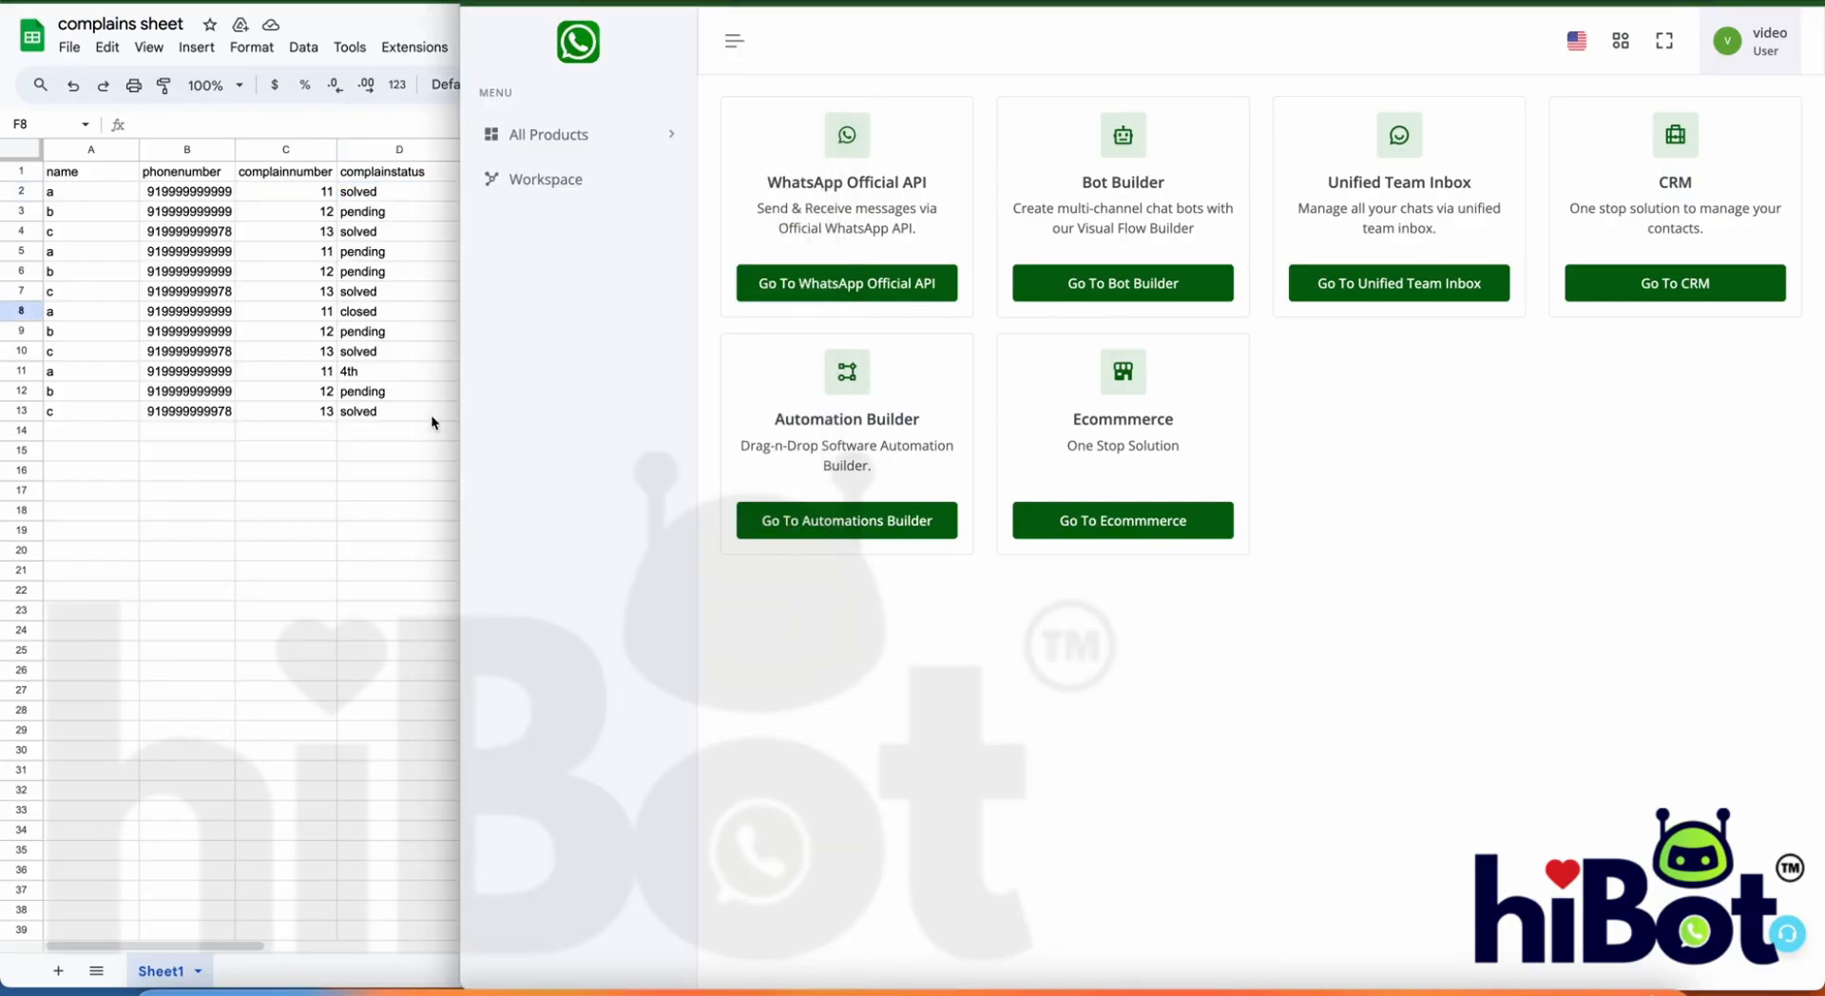
{"action": "left_click", "coordinate": [1114, 281]}
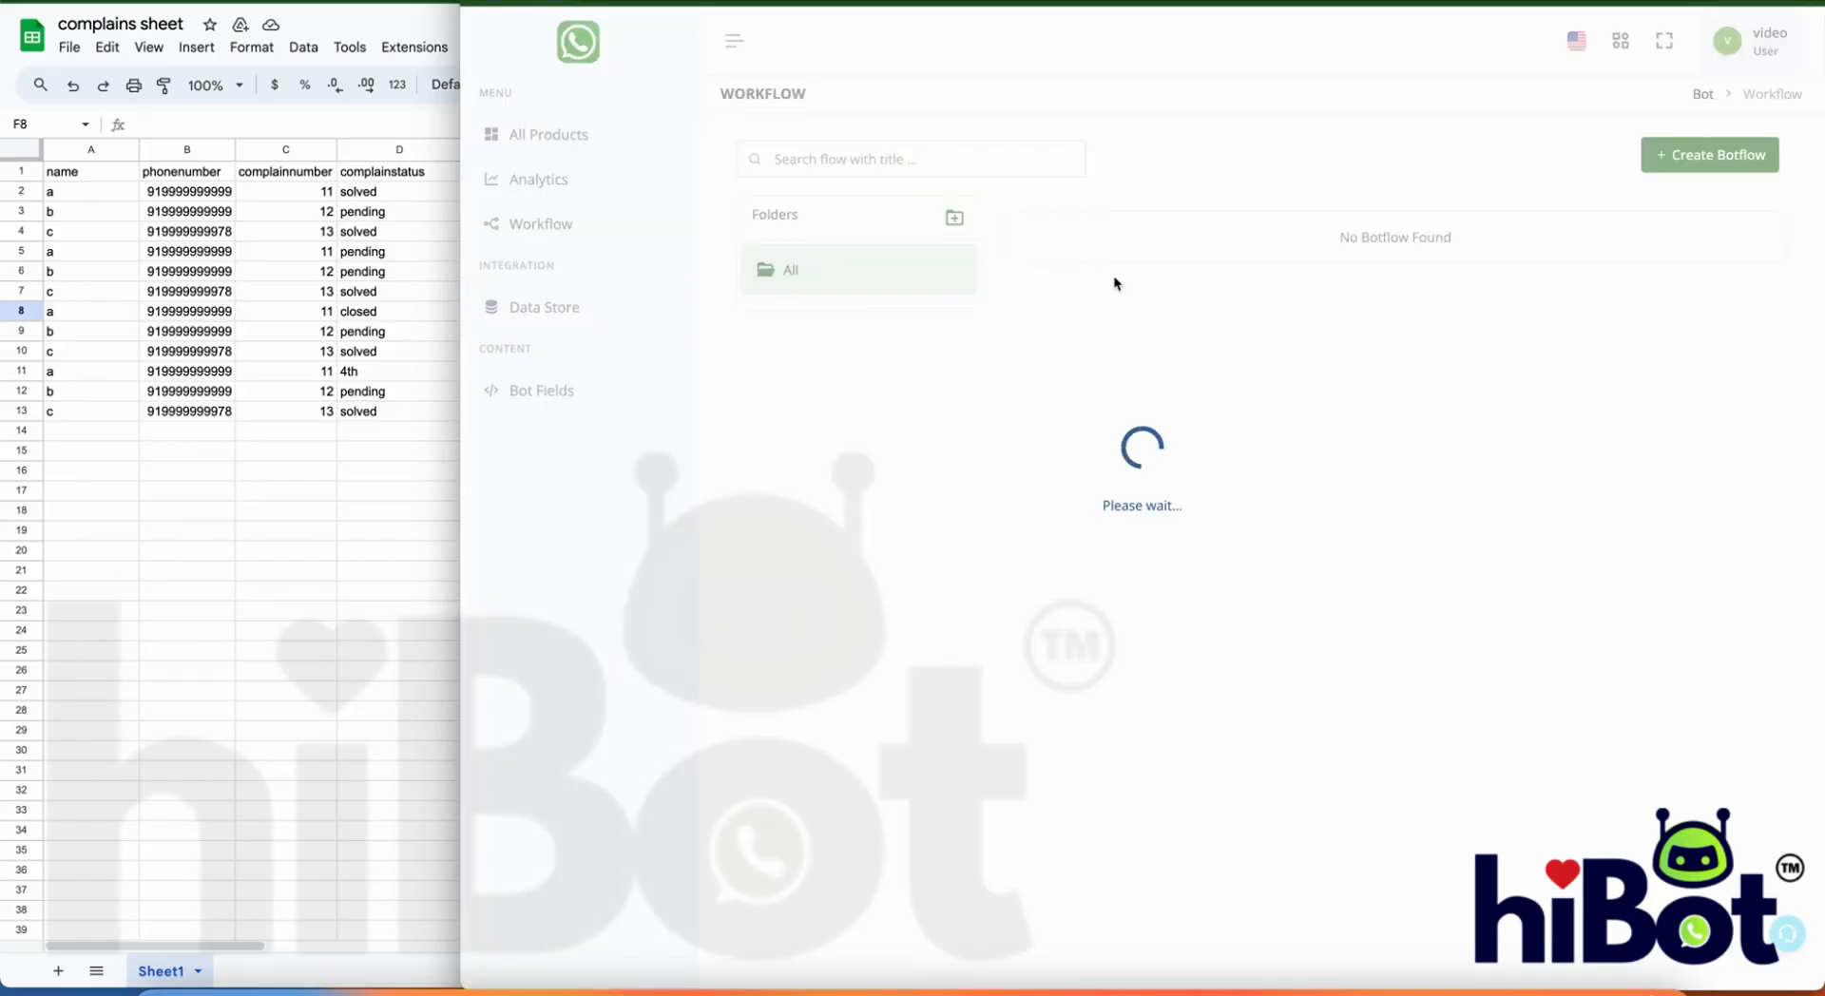
{"action": "left_click", "coordinate": [1754, 167]}
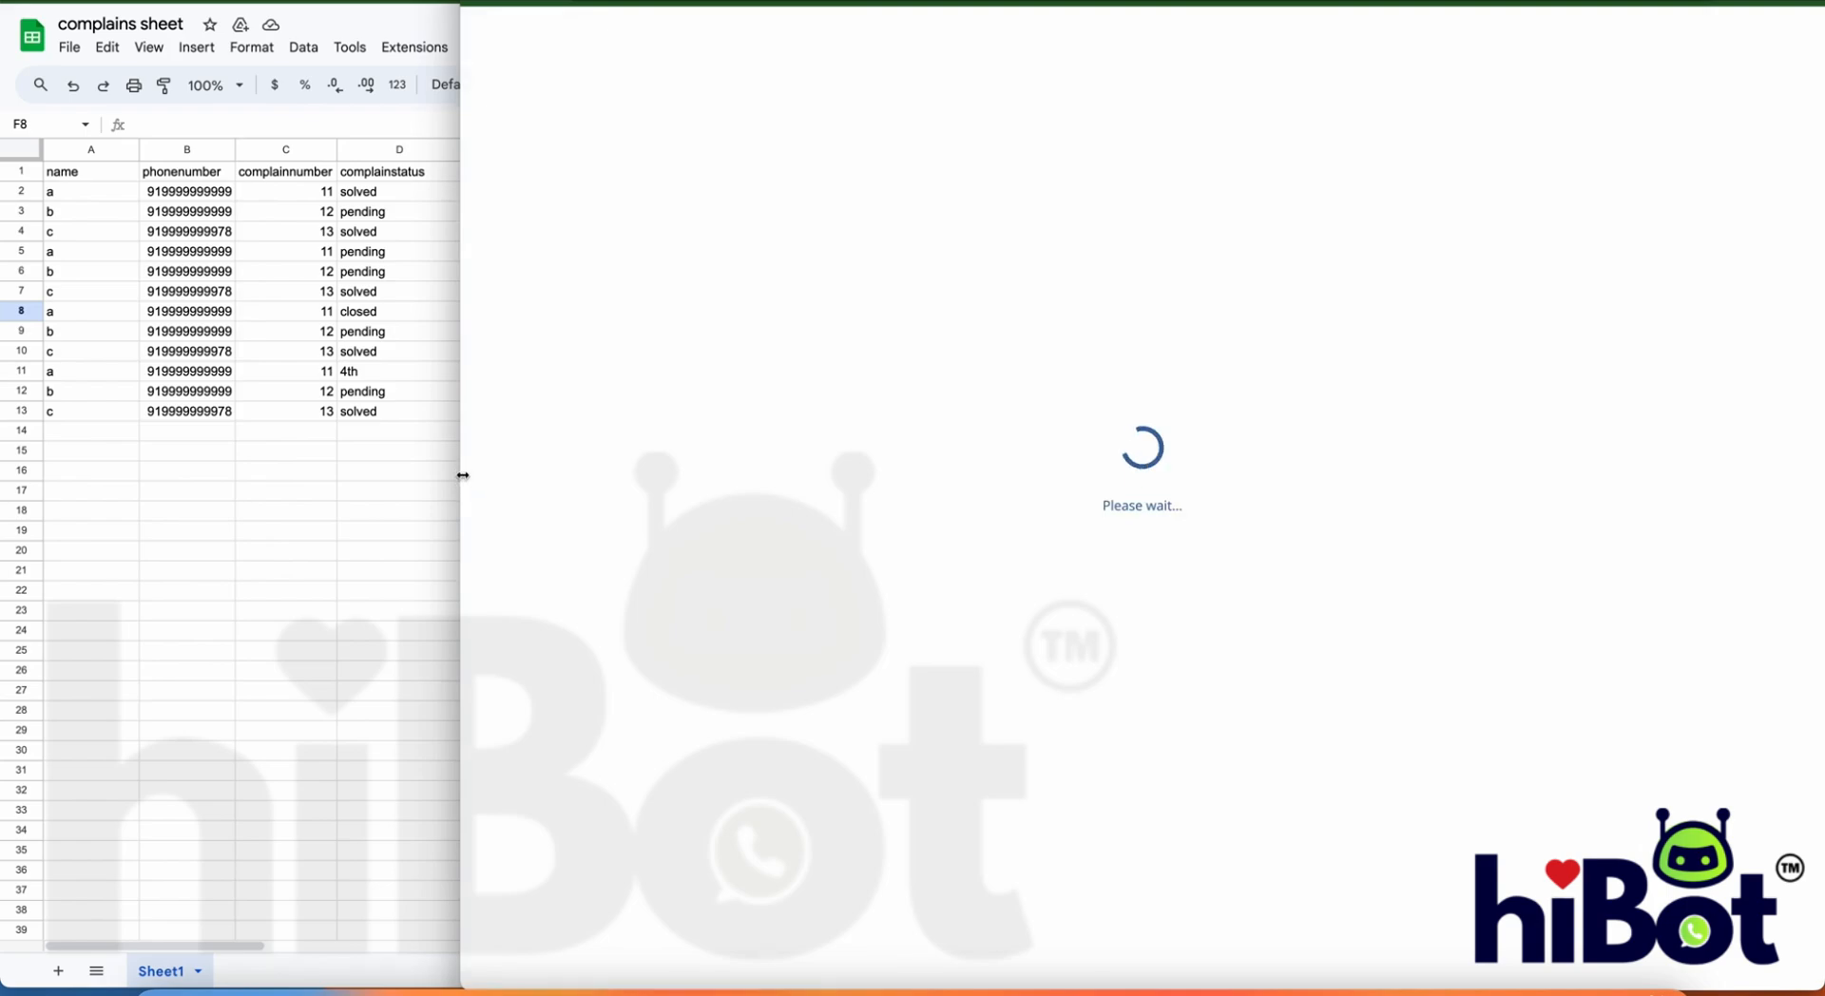
{"action": "left_click_drag", "start_coordinate": [462, 475], "coordinate": [415, 487]}
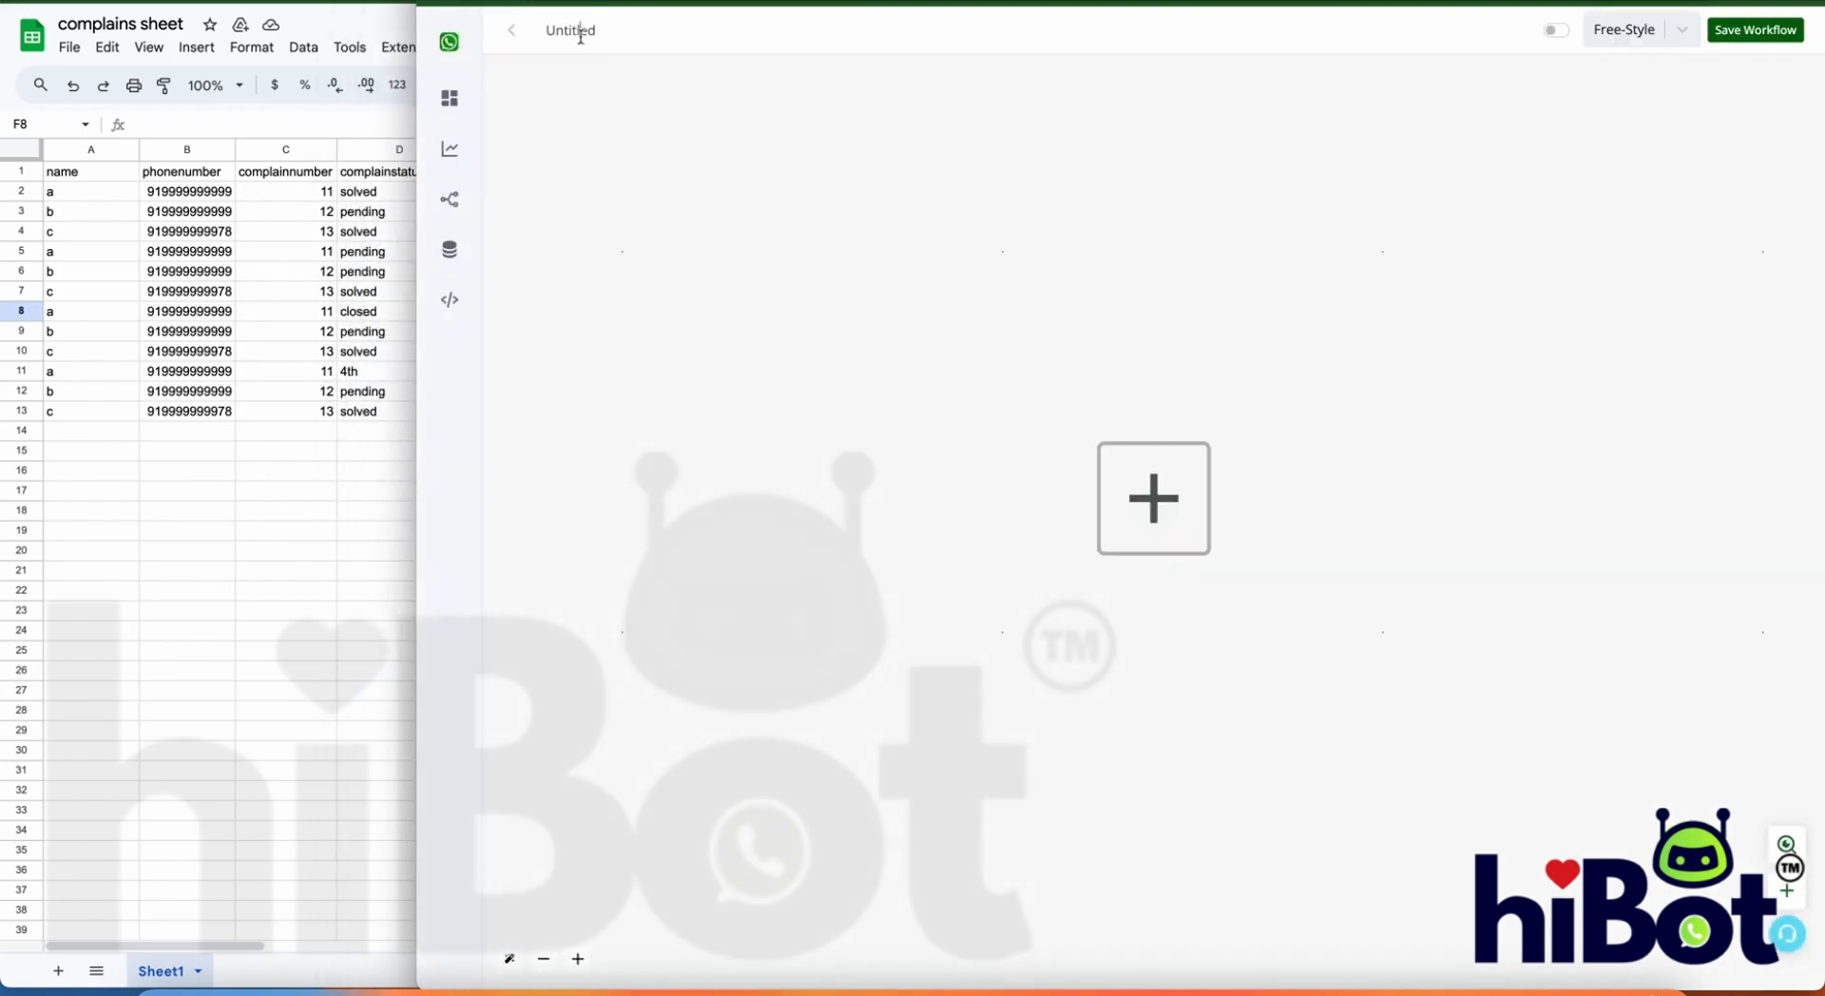
{"action": "double_click", "coordinate": [581, 36]}
{"action": "type", "text": "complain new 2"}
Step: Add a WhatsApp Chat Bot trigger of type Message Match Keyword Condition and assign it to Working Channel
{"action": "left_click", "coordinate": [1146, 485]}
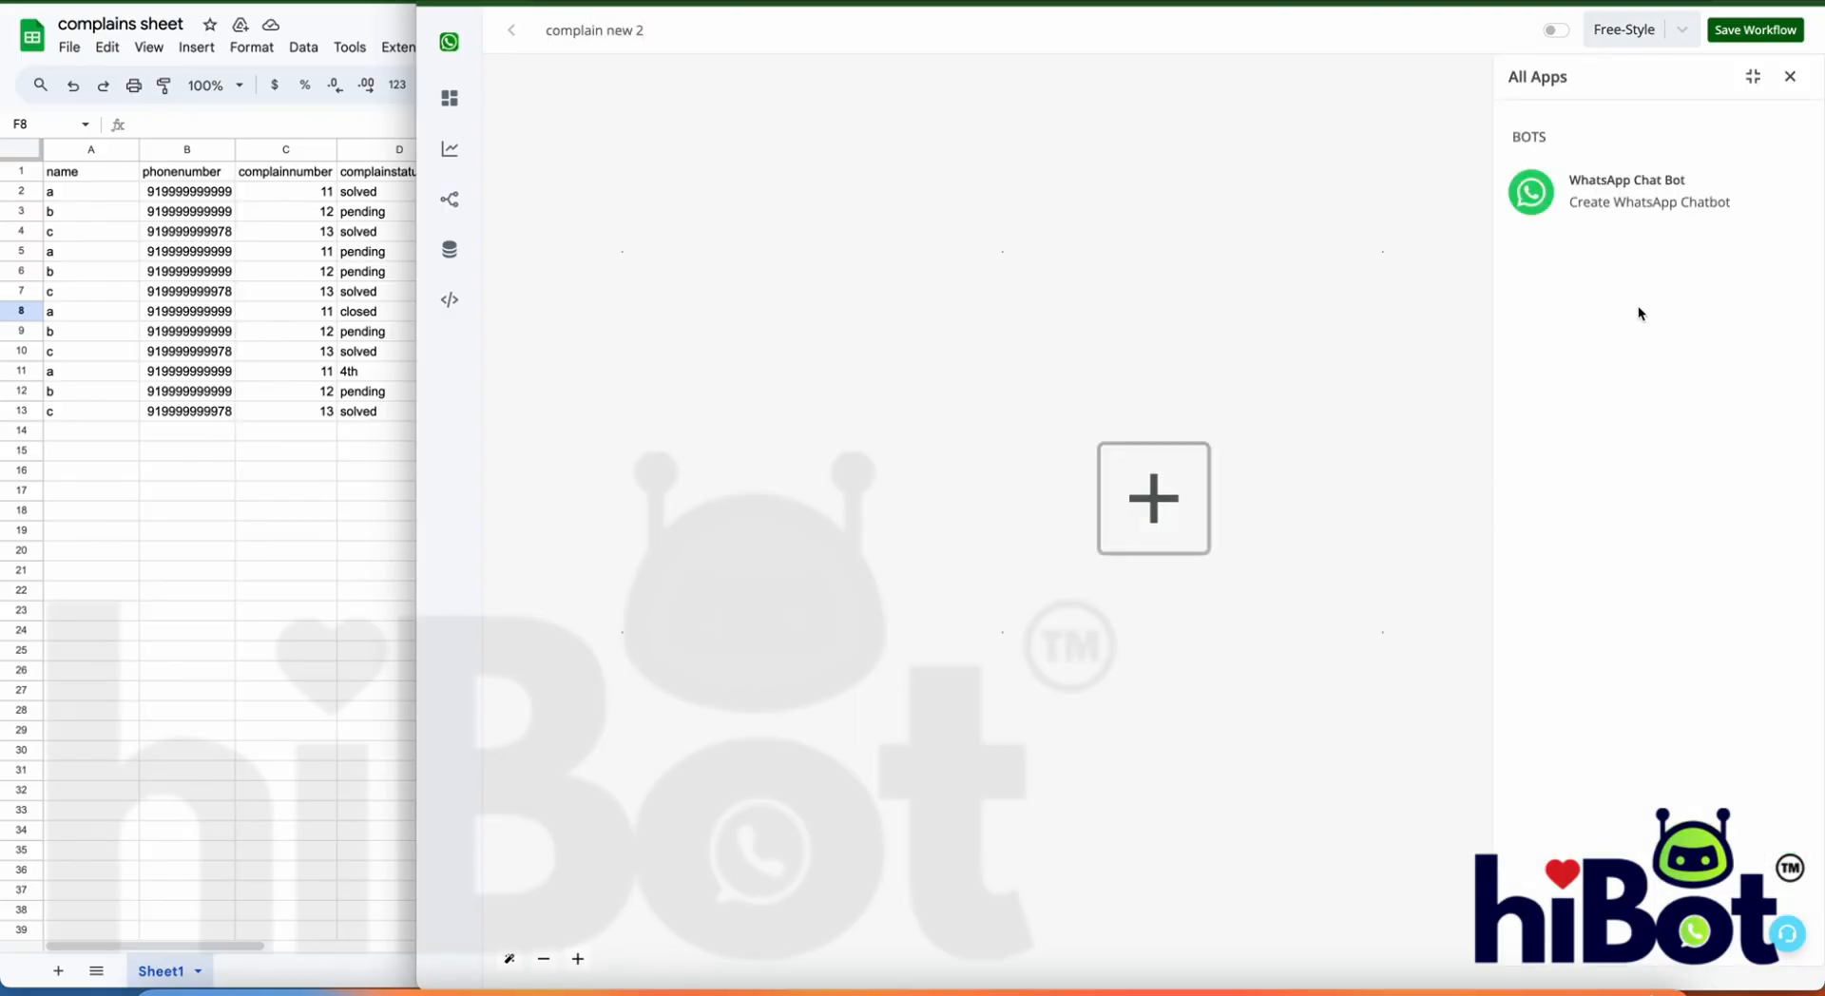
{"action": "left_click", "coordinate": [1641, 195]}
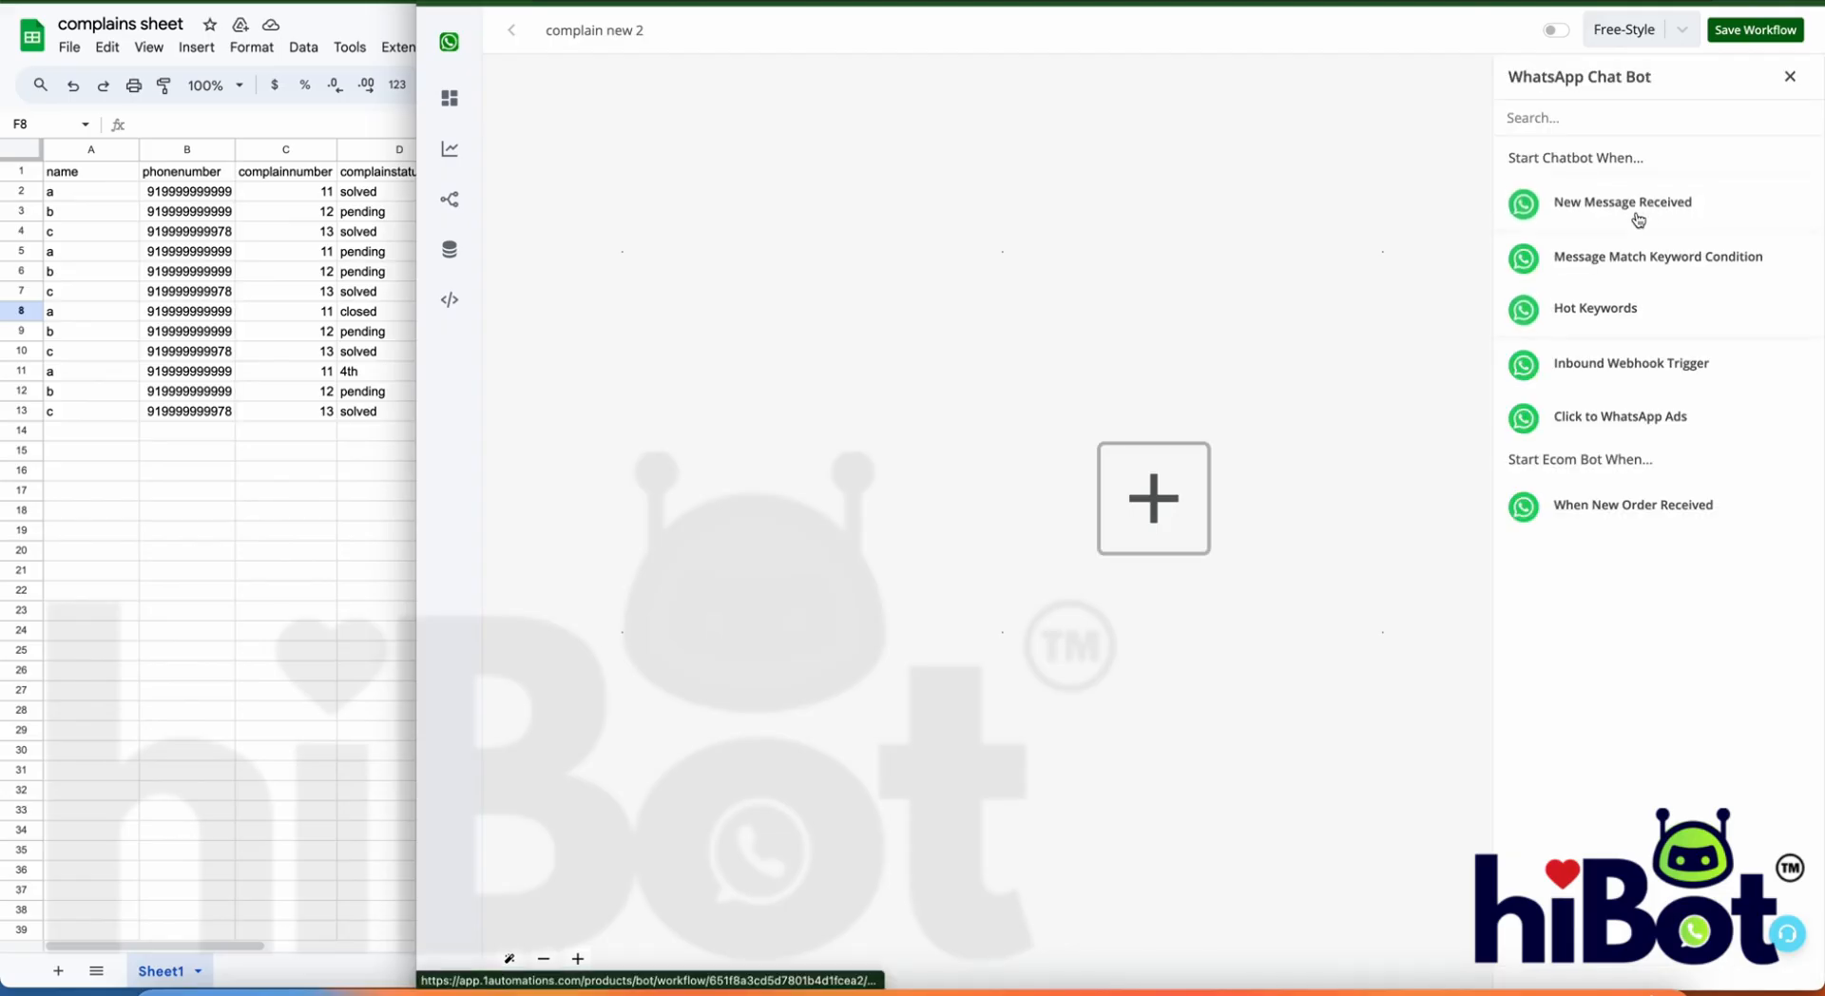
{"action": "left_click", "coordinate": [1642, 258]}
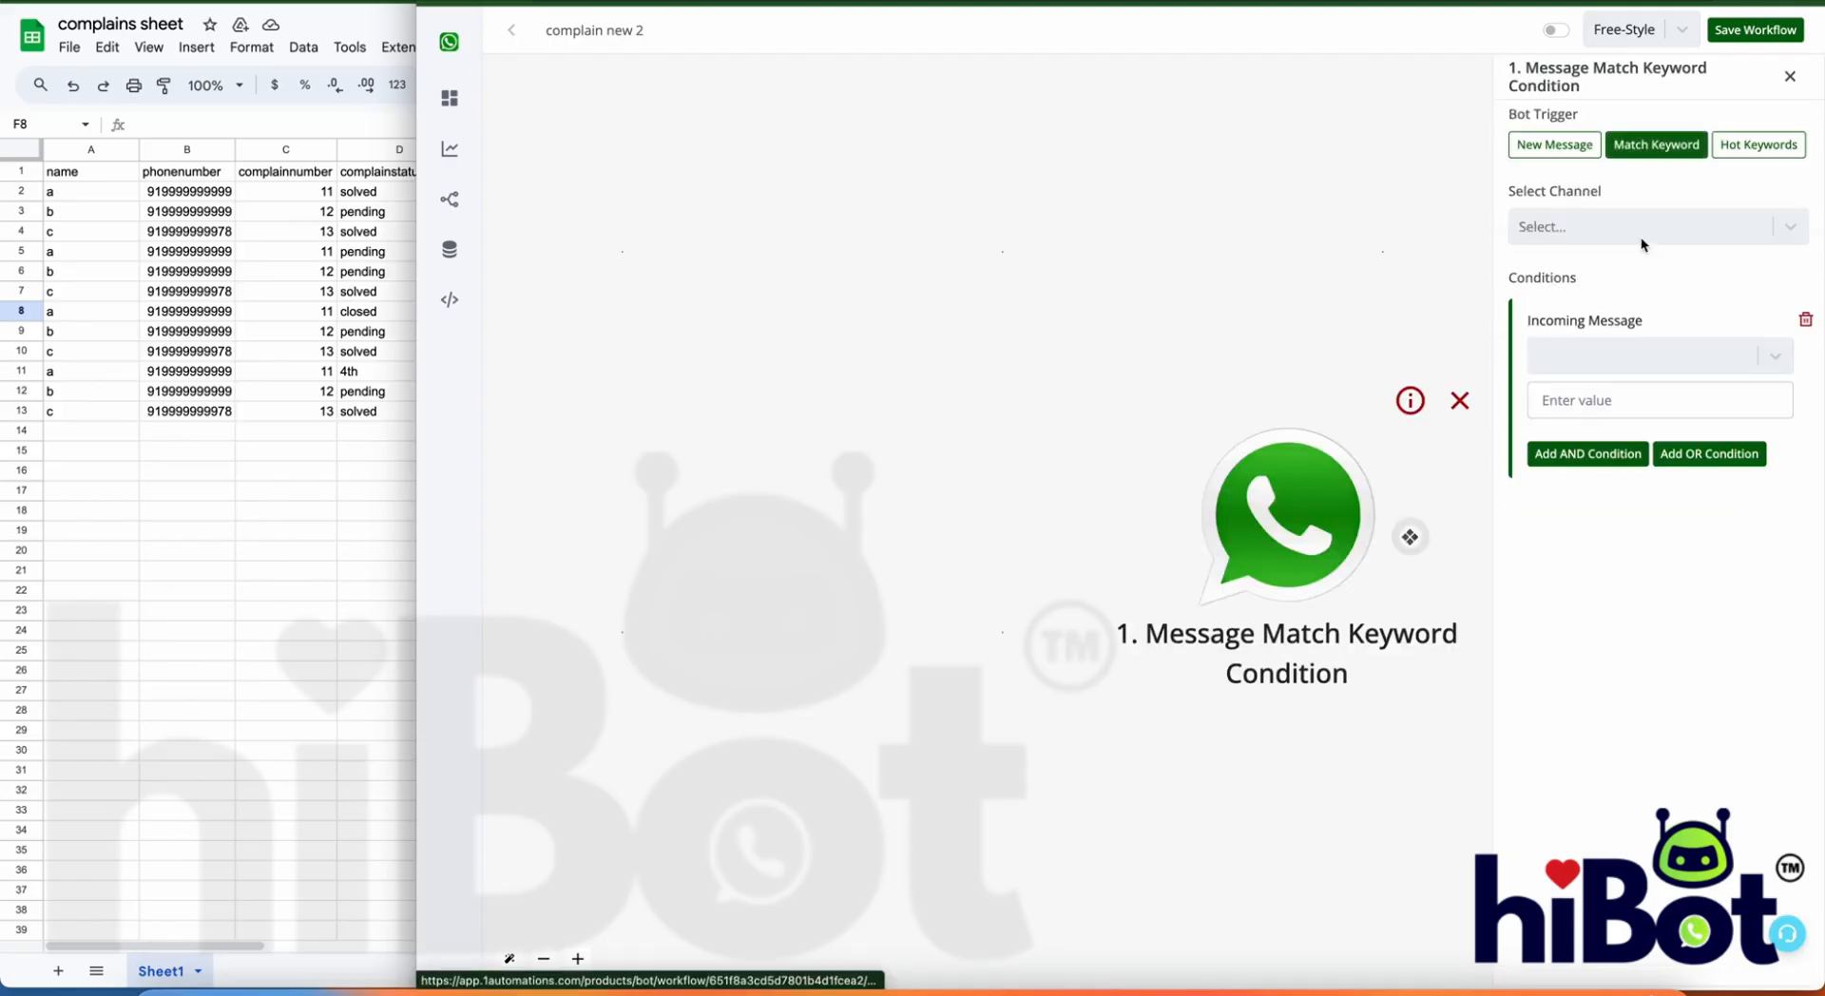
{"action": "left_click", "coordinate": [1643, 221]}
{"action": "left_click", "coordinate": [1648, 225]}
{"action": "left_click", "coordinate": [1647, 225]}
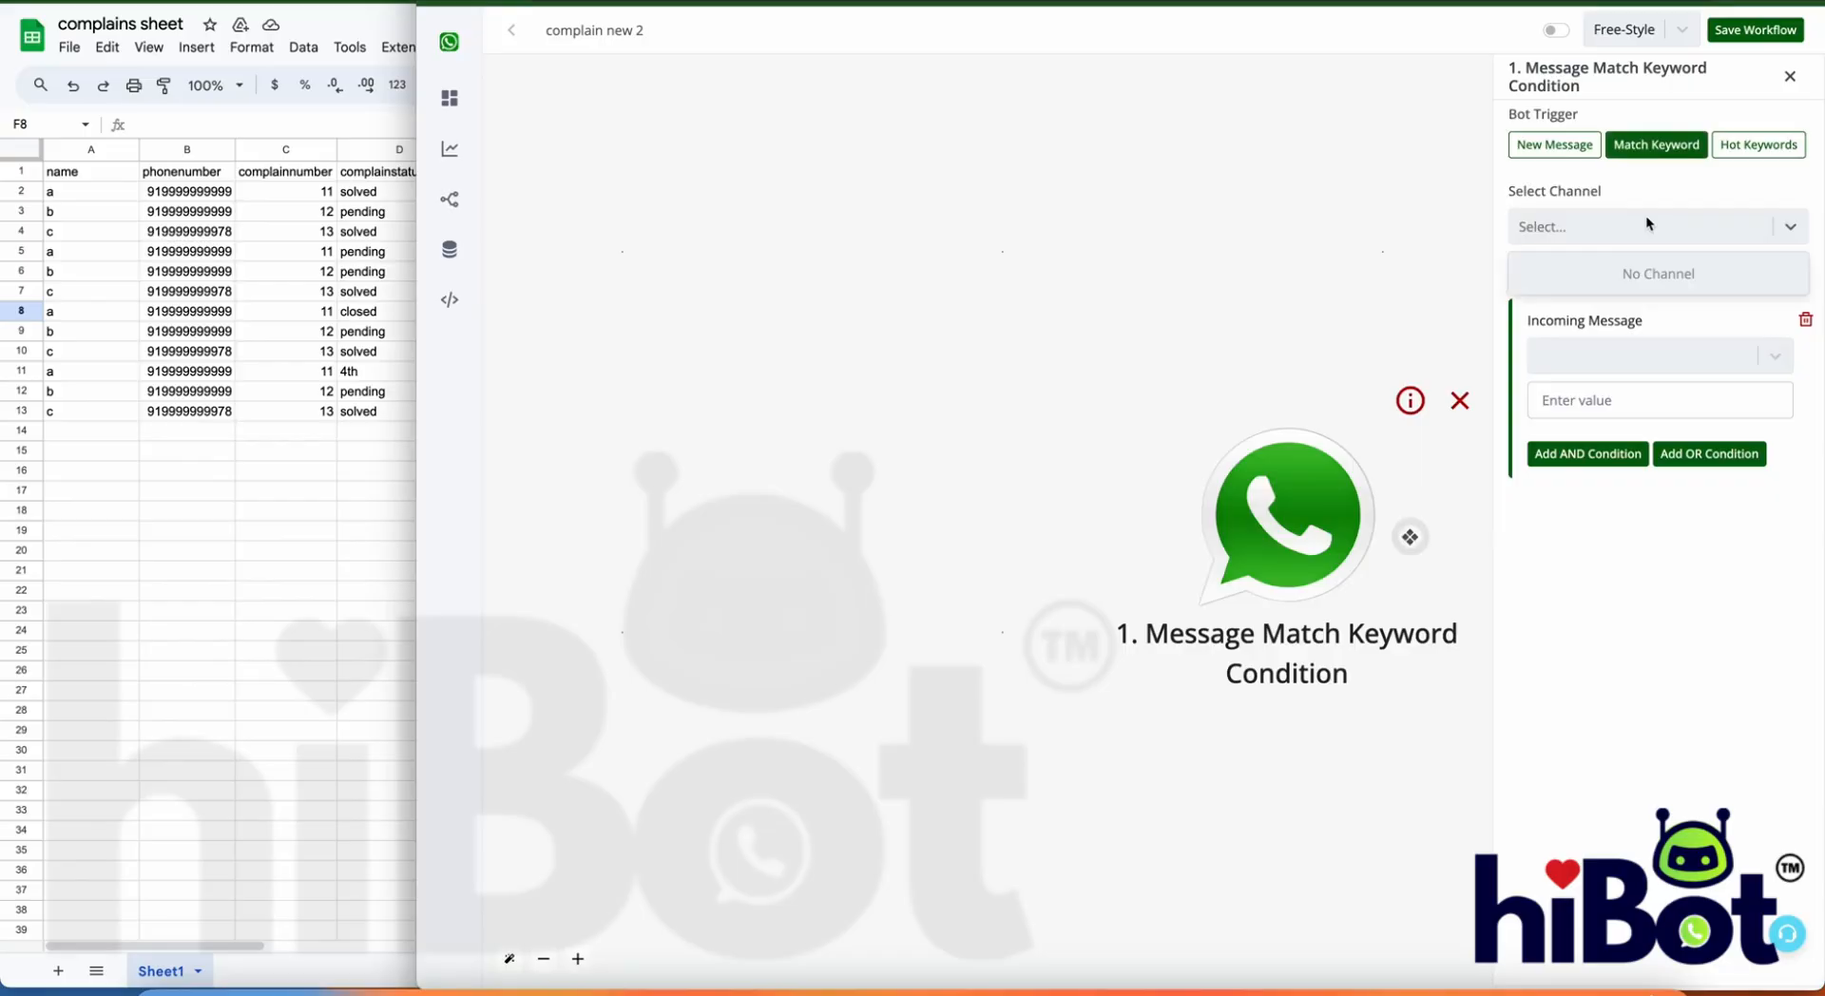
{"action": "left_click", "coordinate": [1648, 224]}
{"action": "left_click", "coordinate": [1647, 224]}
{"action": "left_click", "coordinate": [1641, 306]}
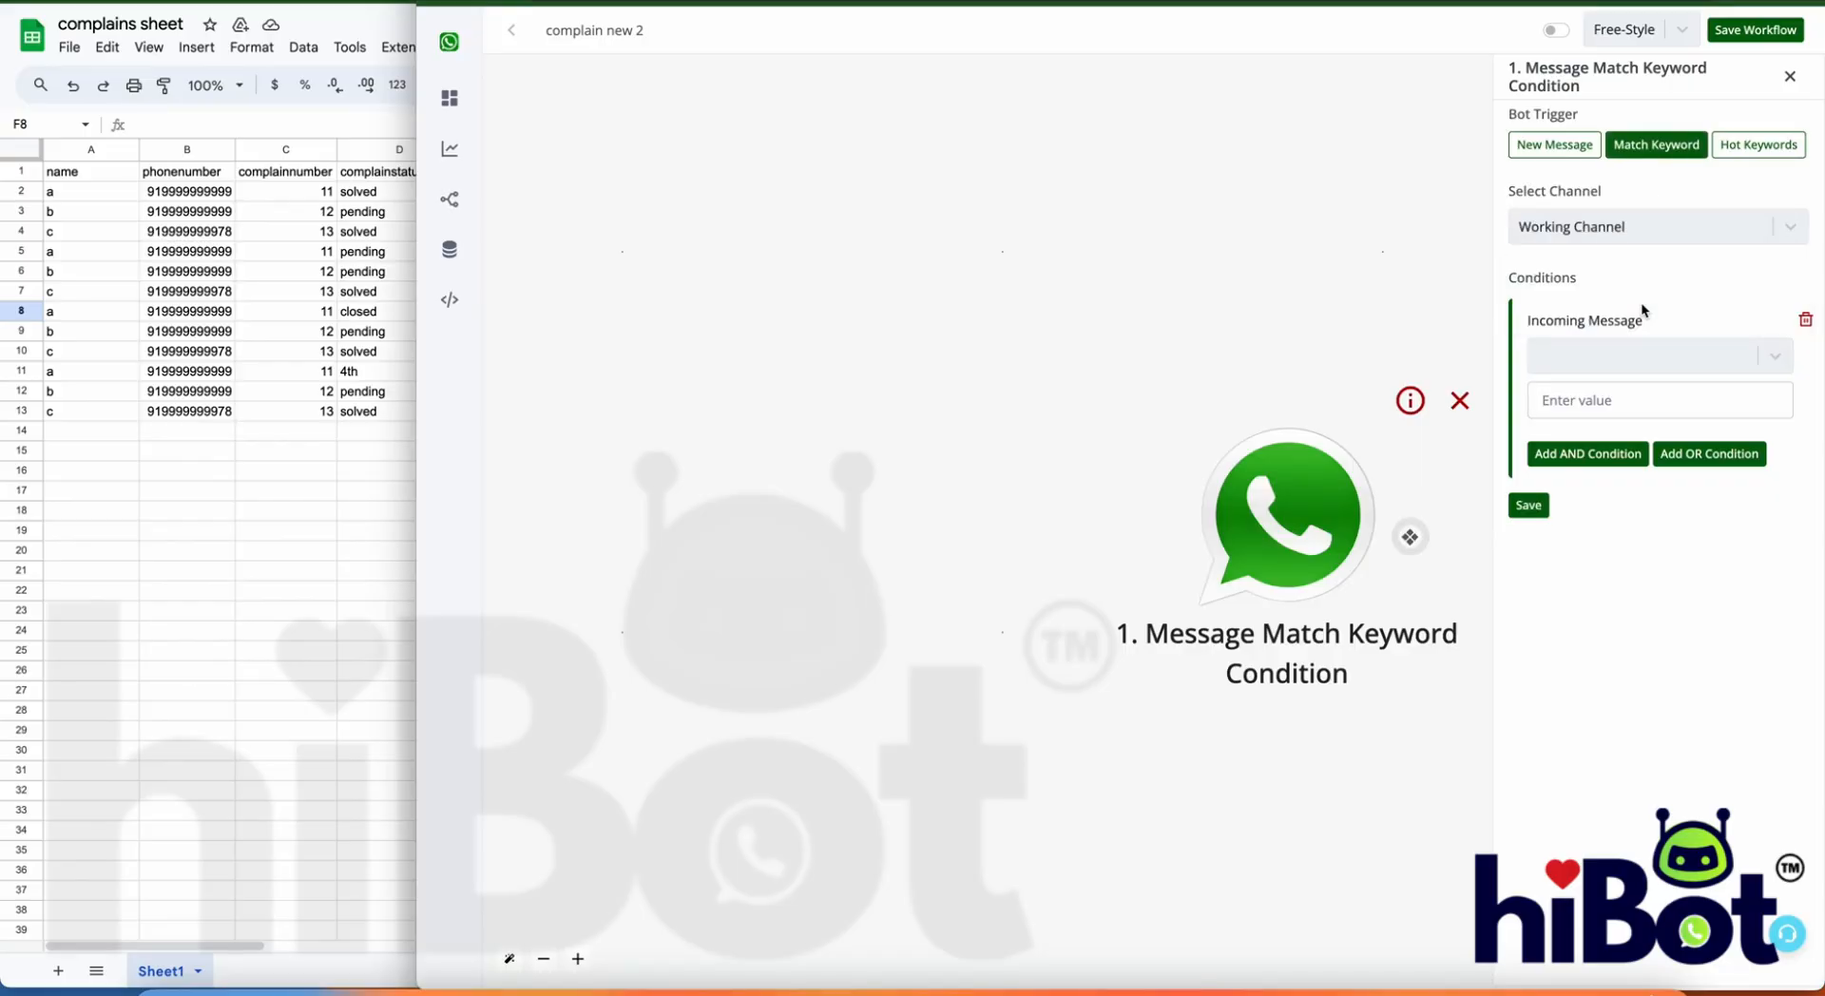
Step: Set the trigger condition so the incoming message is "complainbot2", and save it
{"action": "left_click", "coordinate": [1644, 357]}
{"action": "left_click", "coordinate": [1639, 431]}
{"action": "left_click", "coordinate": [1635, 399]}
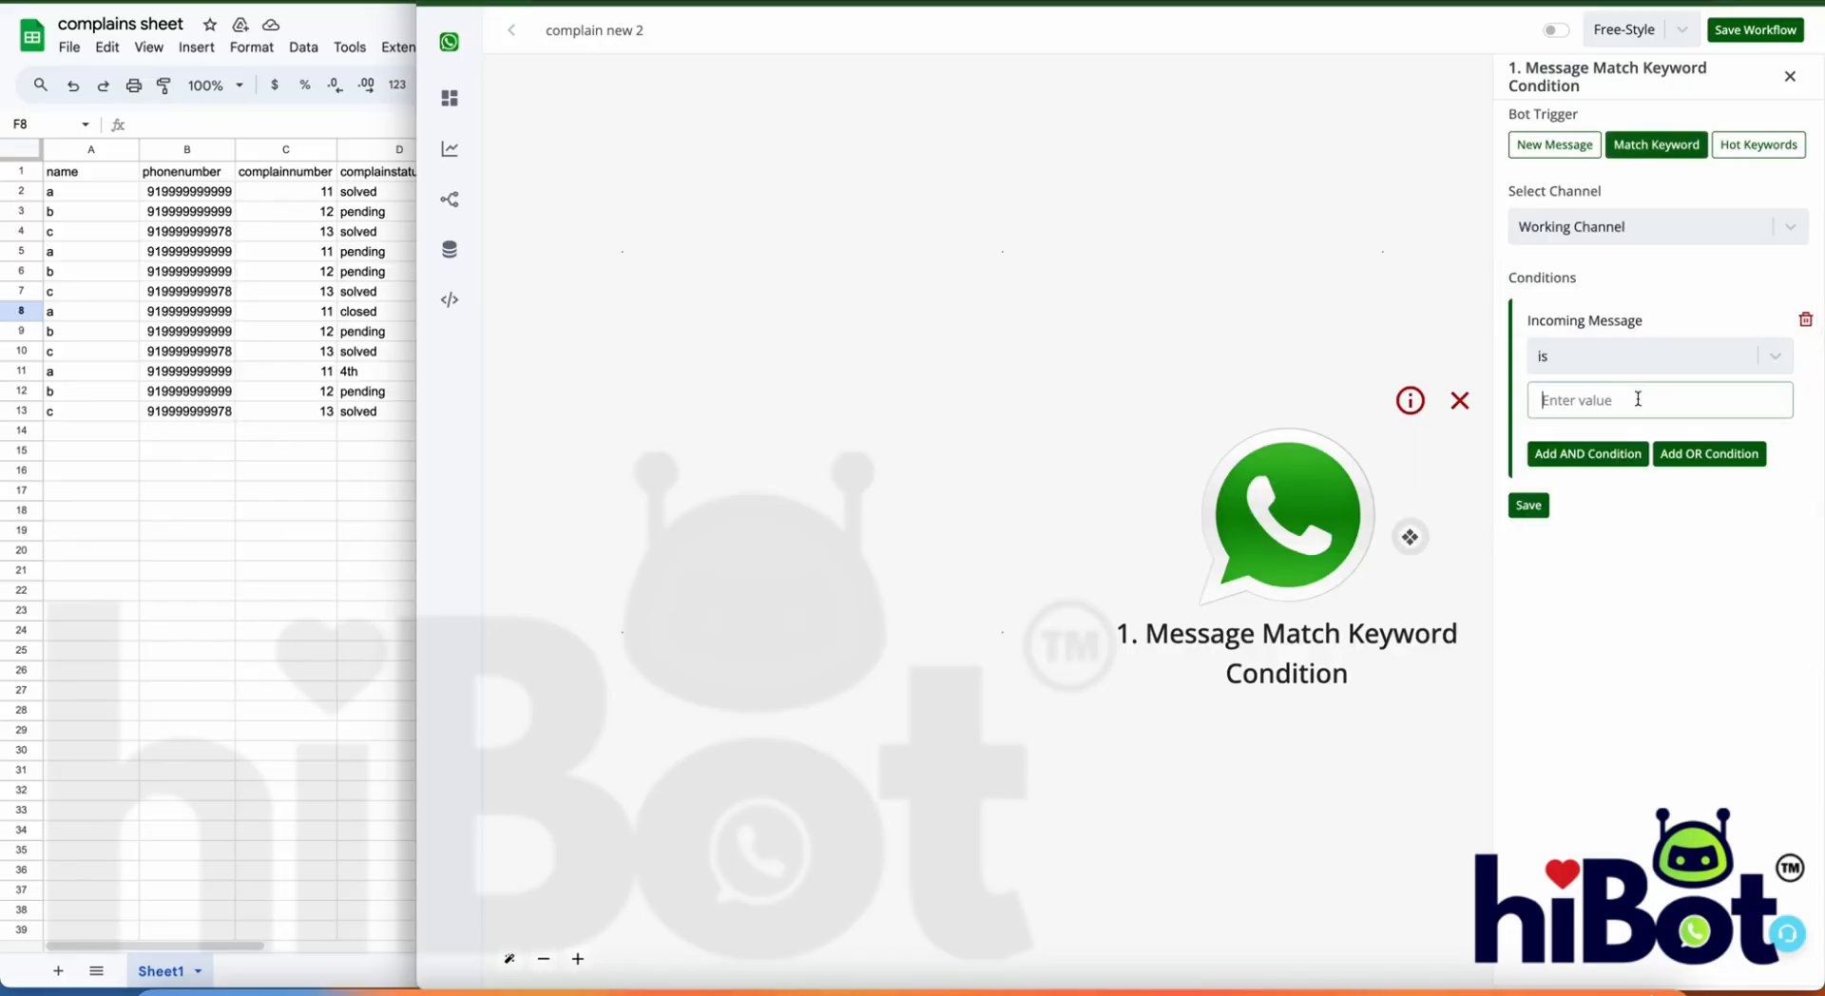
{"action": "type", "text": "complainbot2"}
{"action": "left_click", "coordinate": [1539, 507]}
Step: Add an Ask Question action after the trigger with the text "Kindly share your complain number" and save it
{"action": "left_click", "coordinate": [1408, 538]}
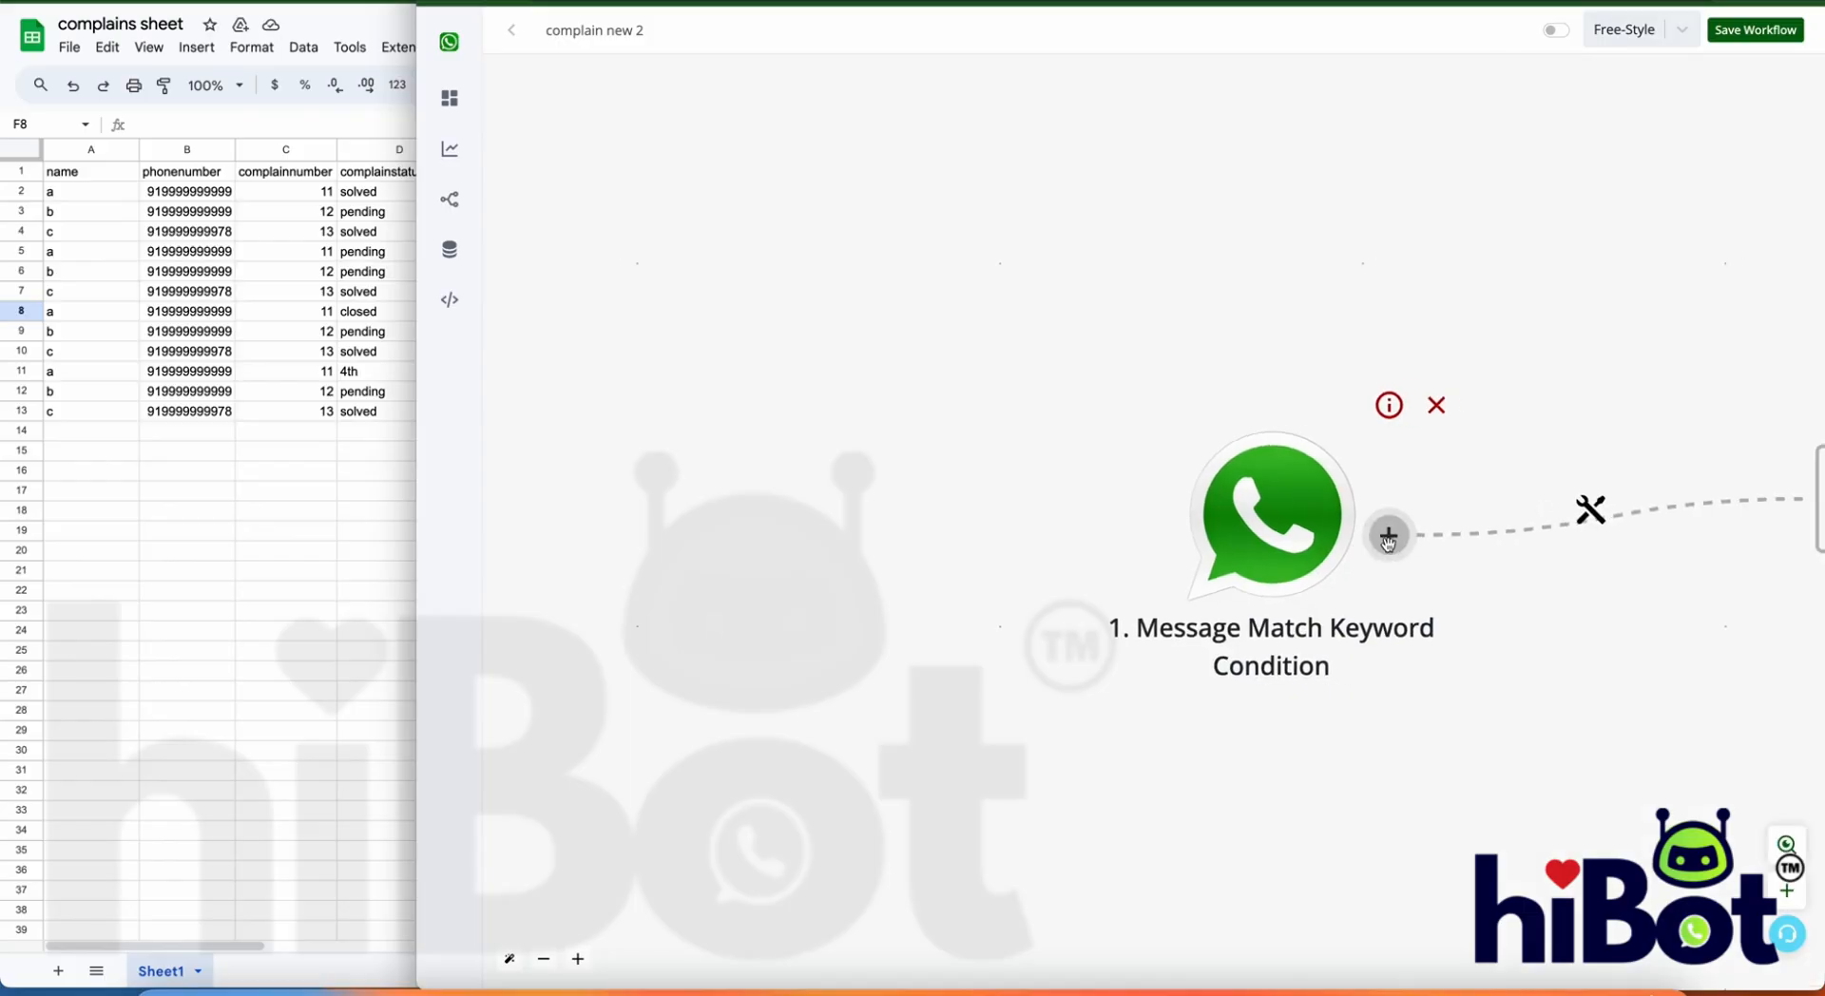
{"action": "left_click", "coordinate": [1108, 515]}
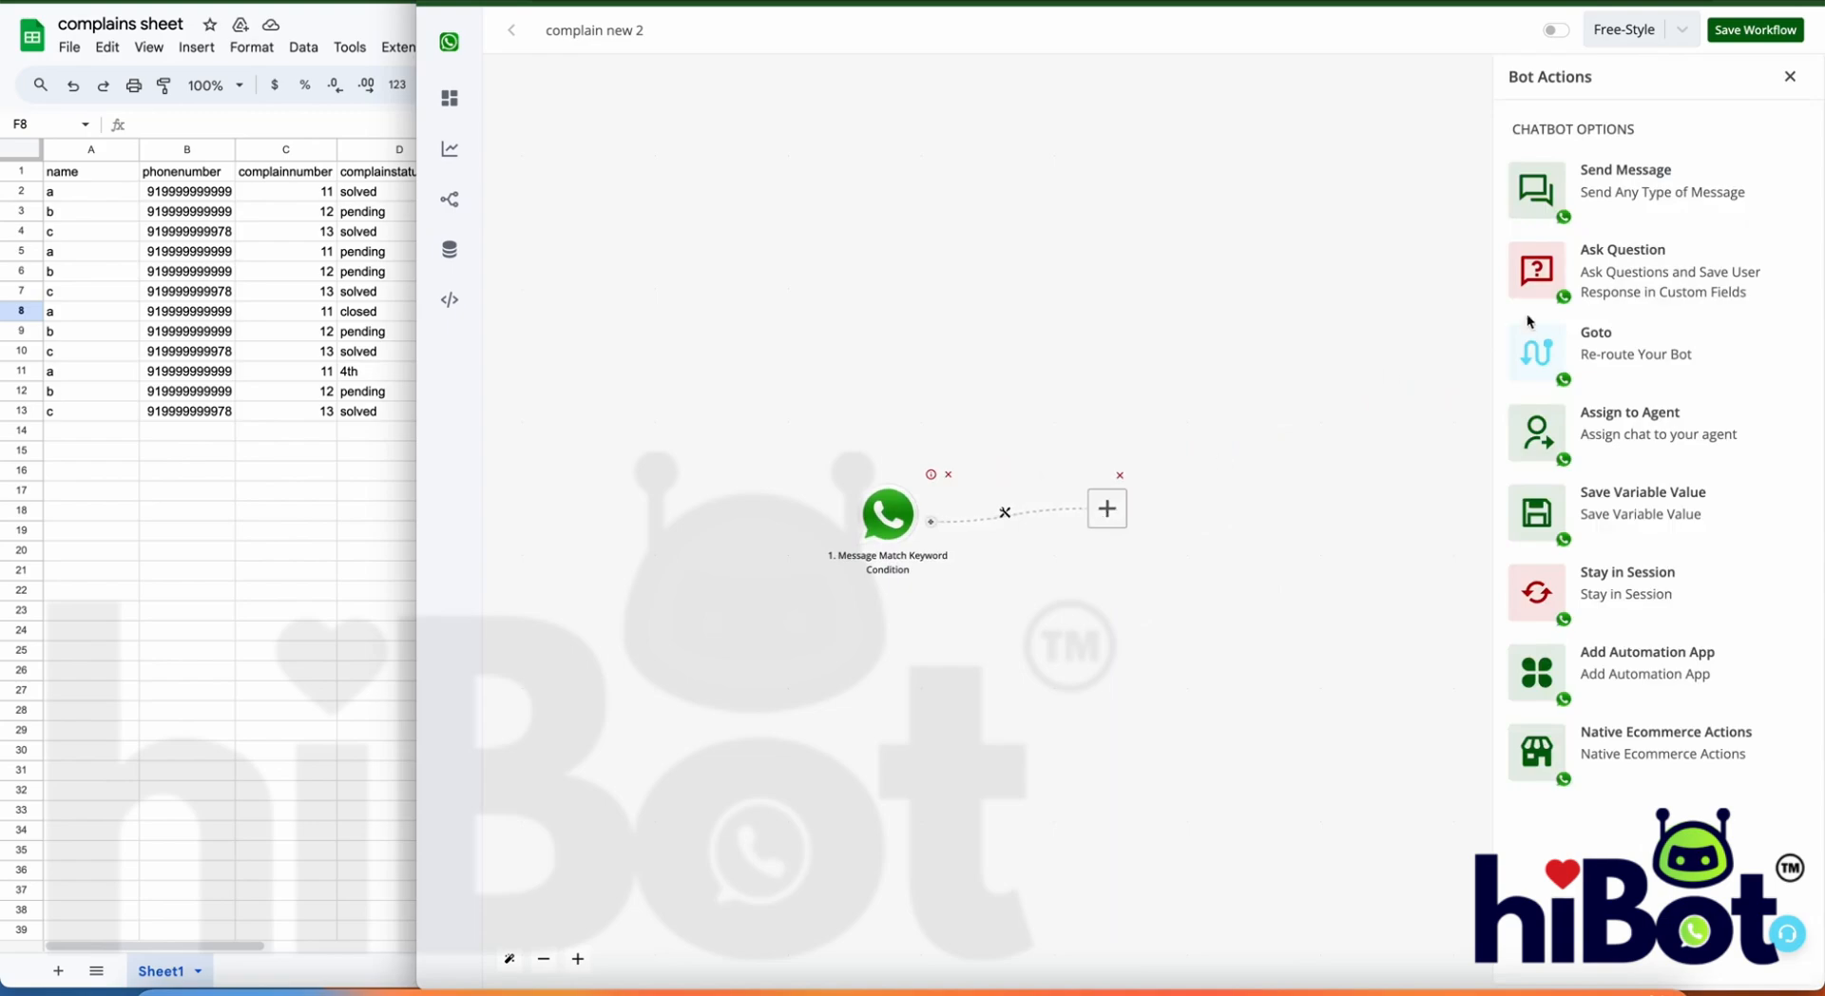
{"action": "left_click", "coordinate": [1607, 266]}
{"action": "left_click", "coordinate": [1641, 152]}
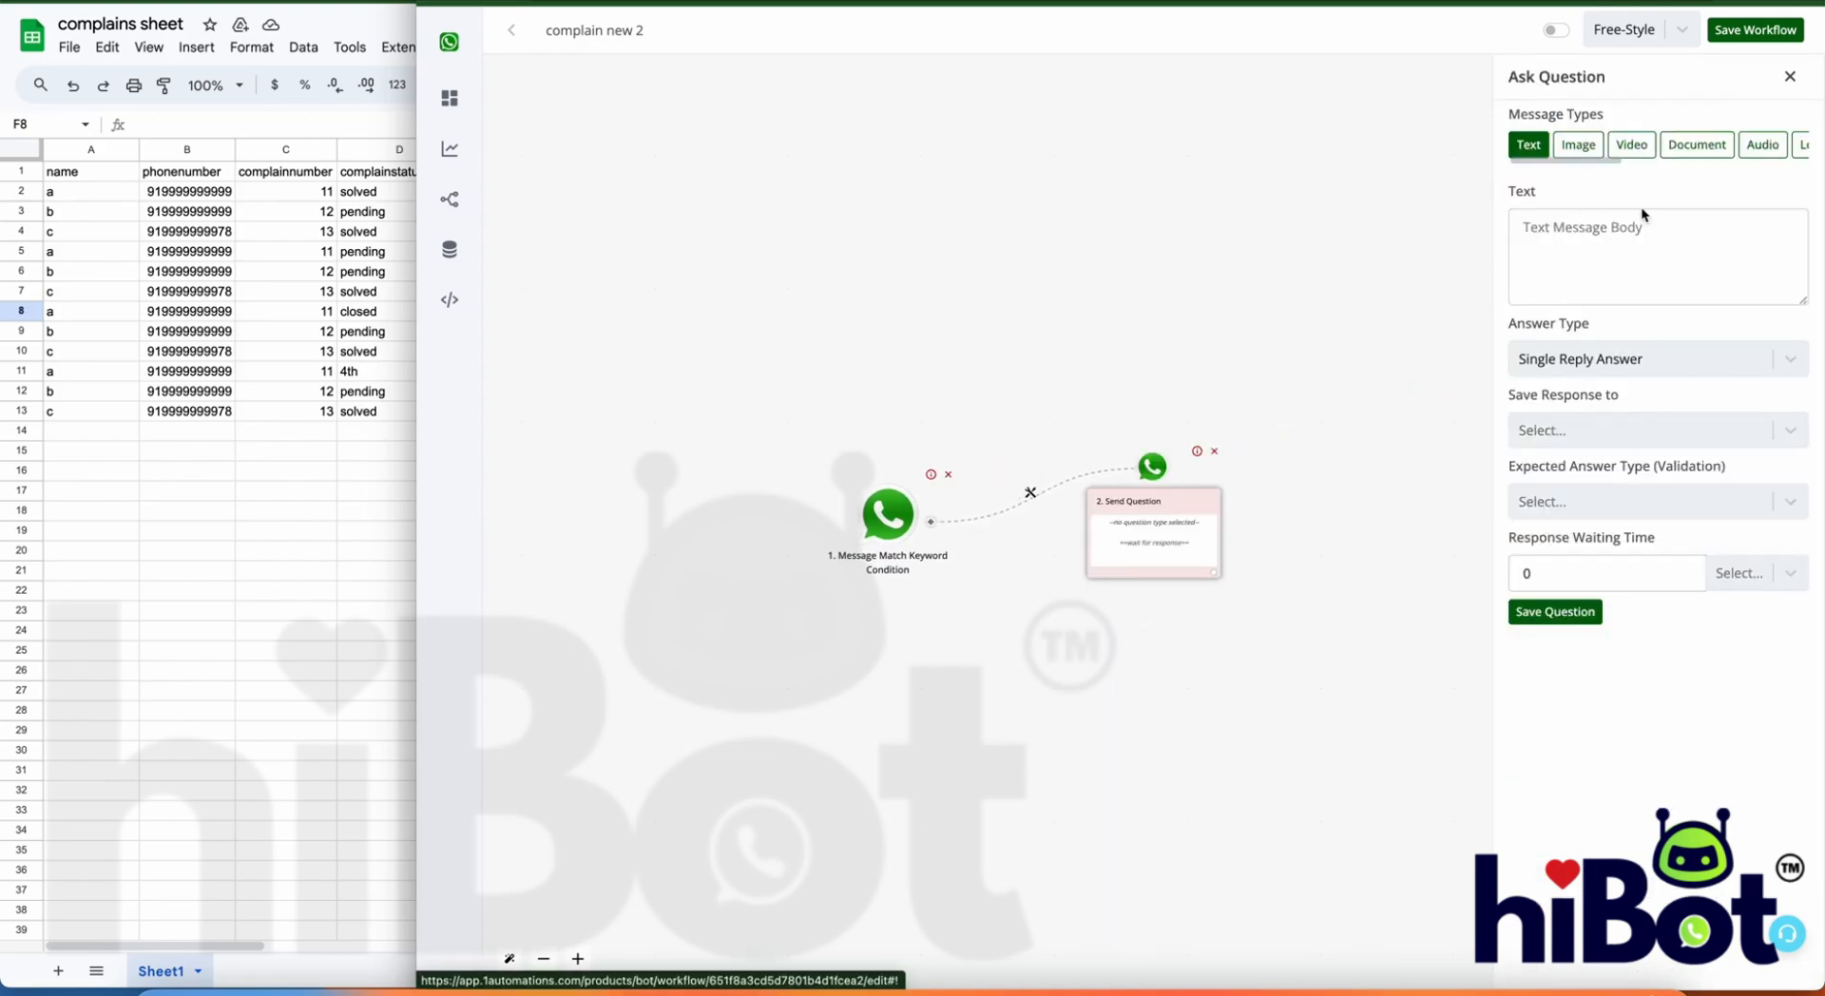
{"action": "left_click", "coordinate": [1635, 280]}
{"action": "type", "text": "Kindly s"}
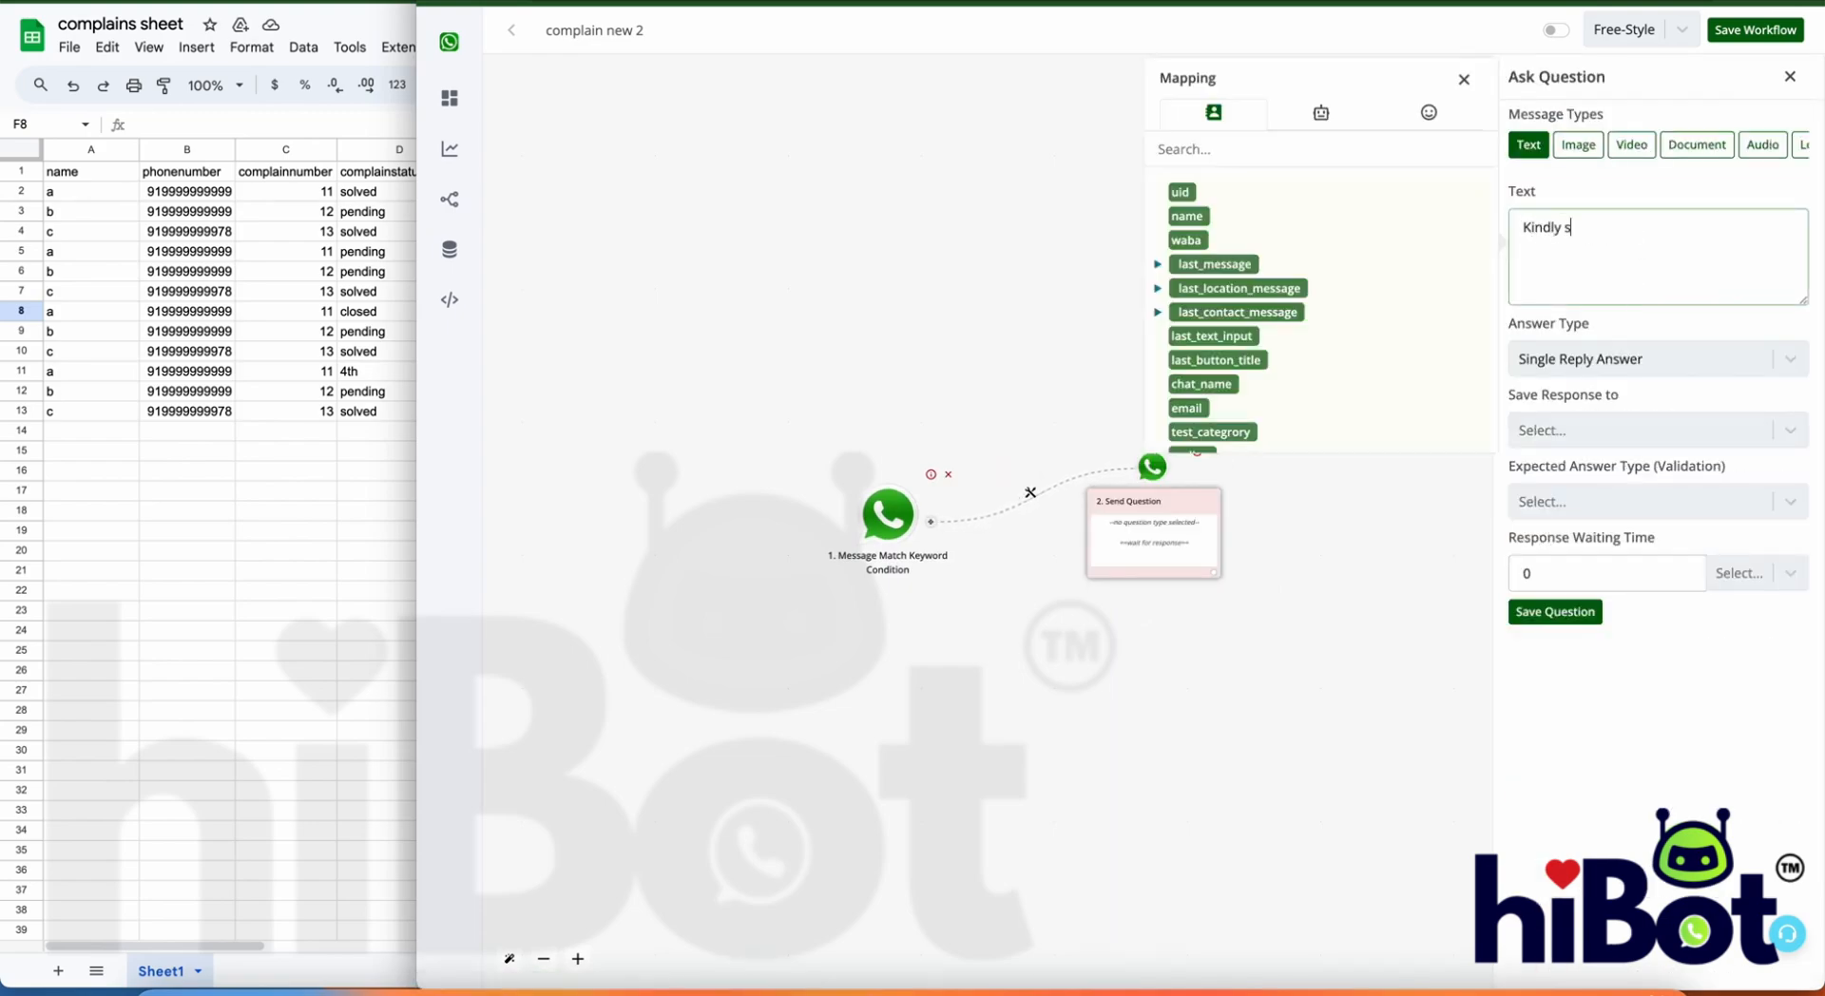
{"action": "type", "text": "hare your complain number"}
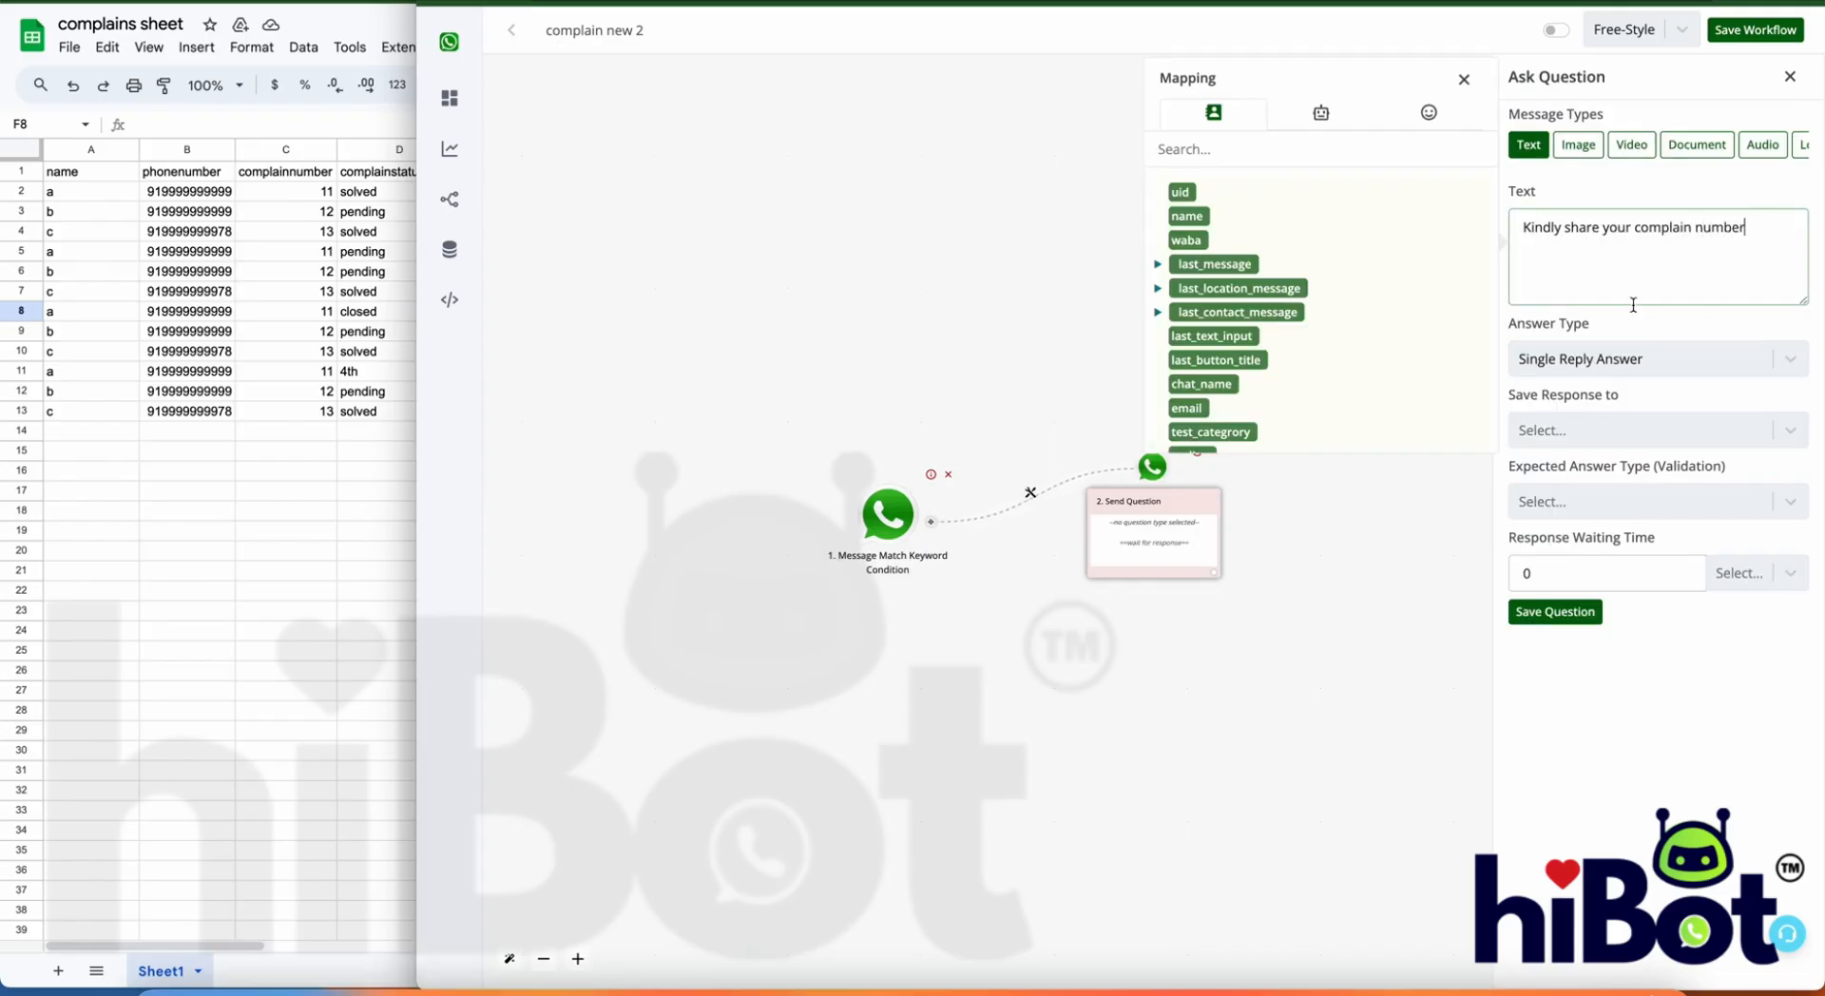
{"action": "left_click", "coordinate": [1555, 611]}
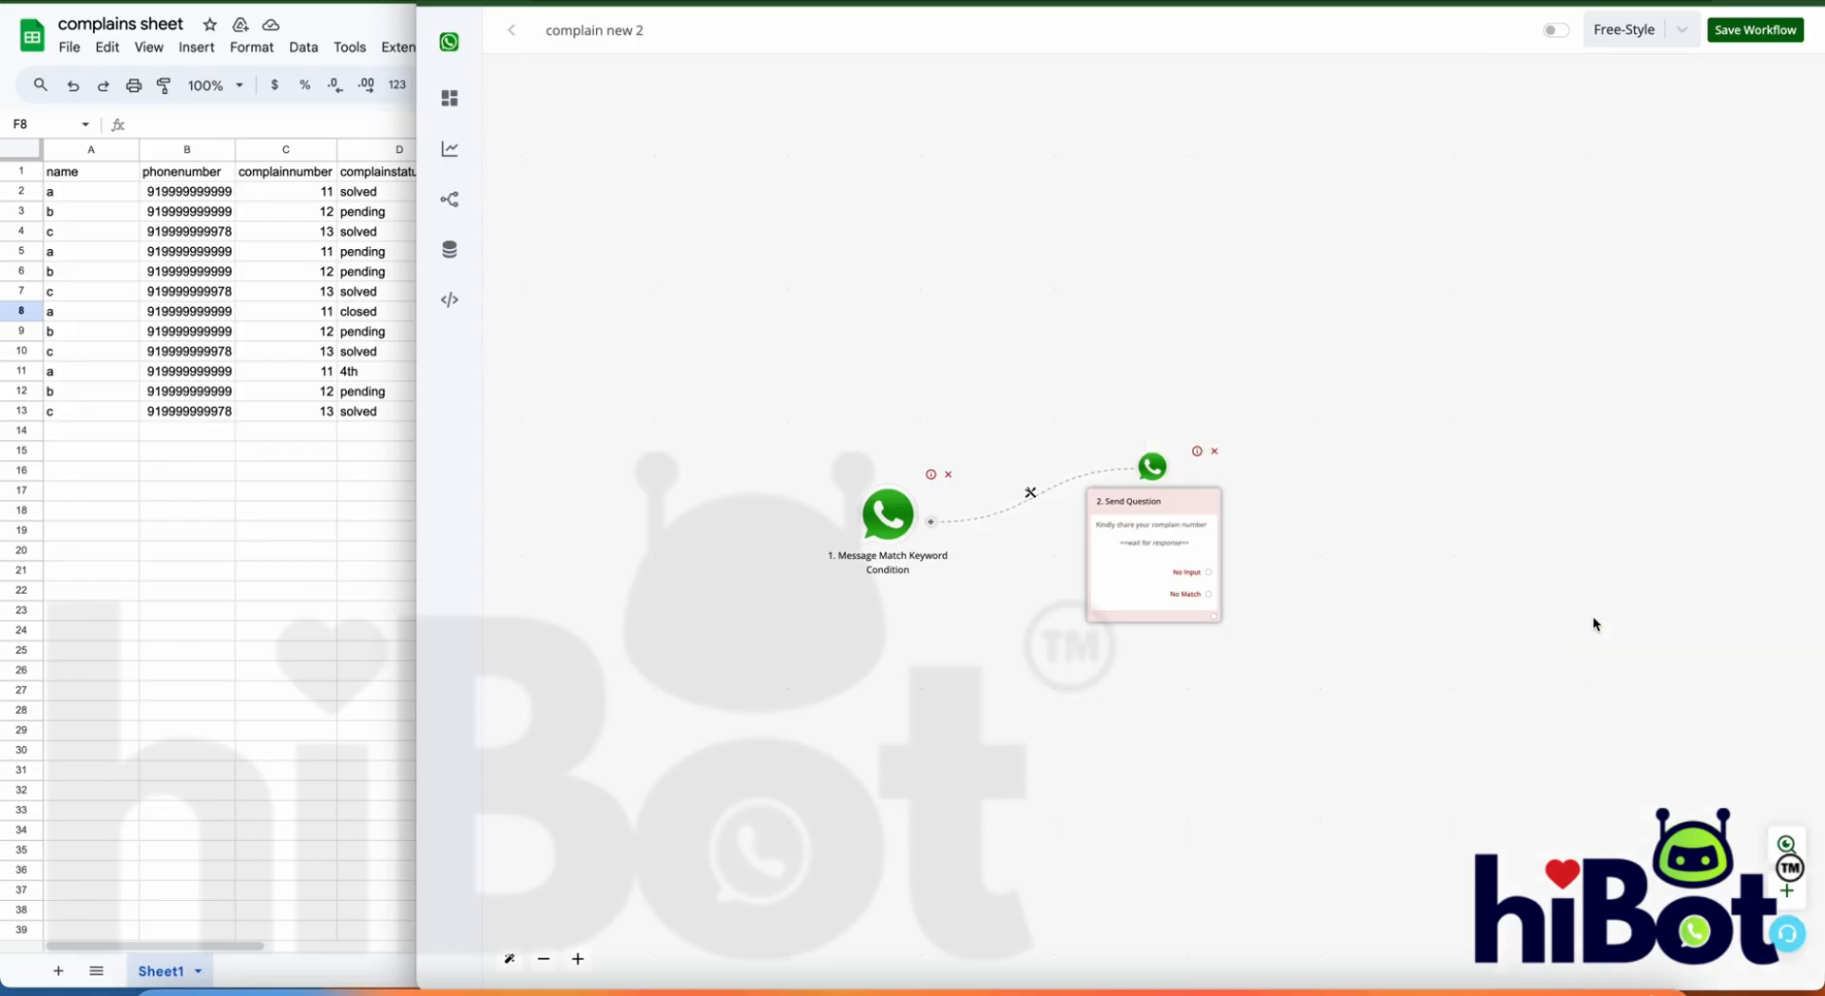
Step: Add a Google Sheet automation action, Lookup Spreadsheet Rows, after the complaint number question
{"action": "left_click", "coordinate": [1212, 616]}
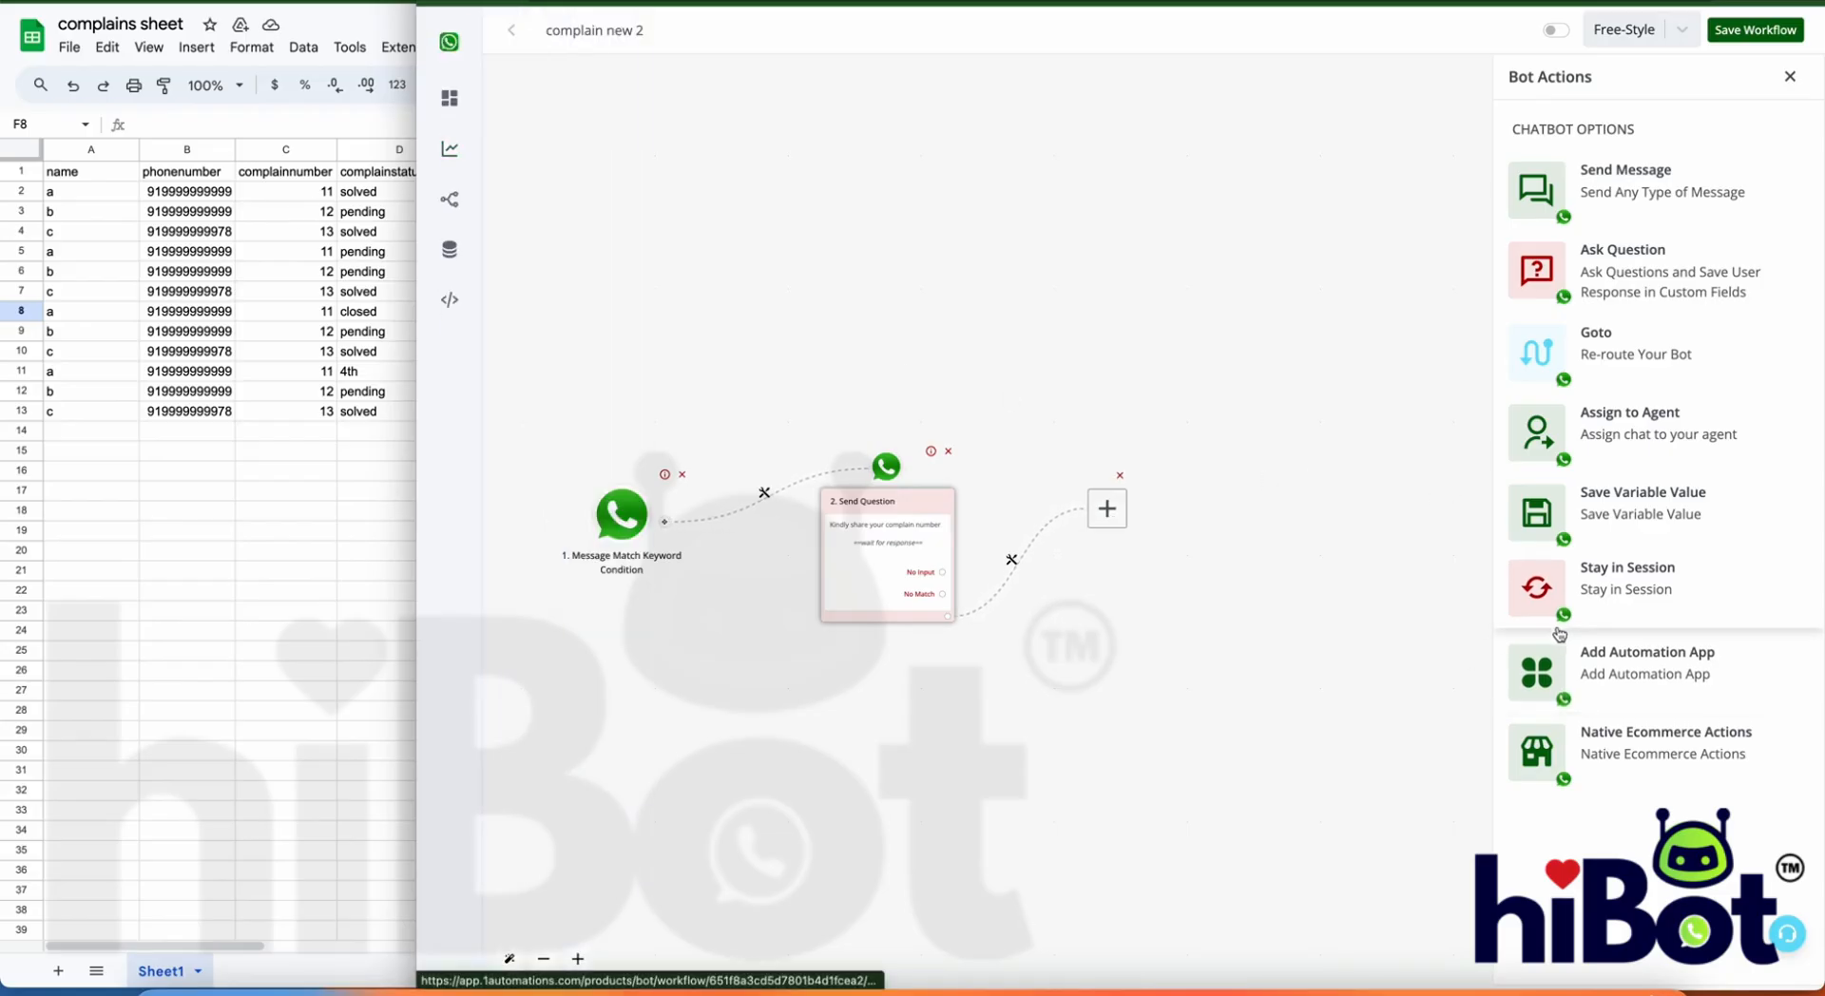
{"action": "left_click", "coordinate": [1608, 694]}
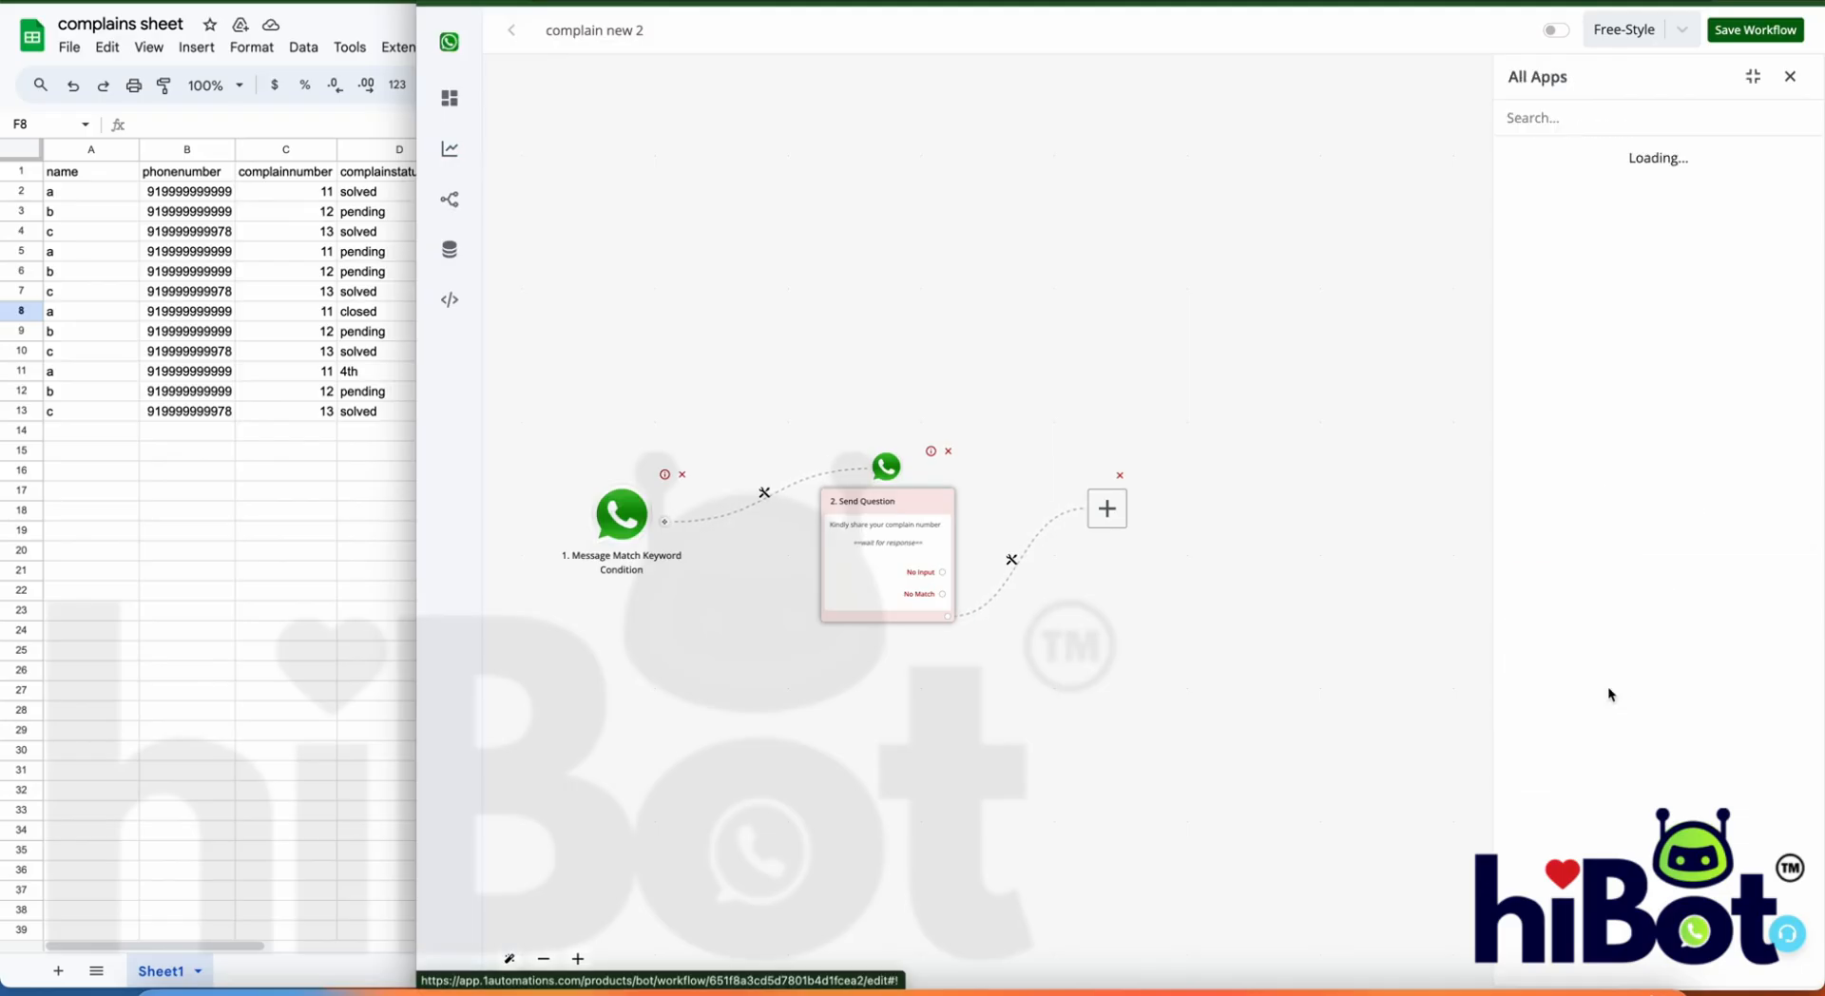
{"action": "left_click", "coordinate": [1596, 115]}
{"action": "type", "text": "sheet"}
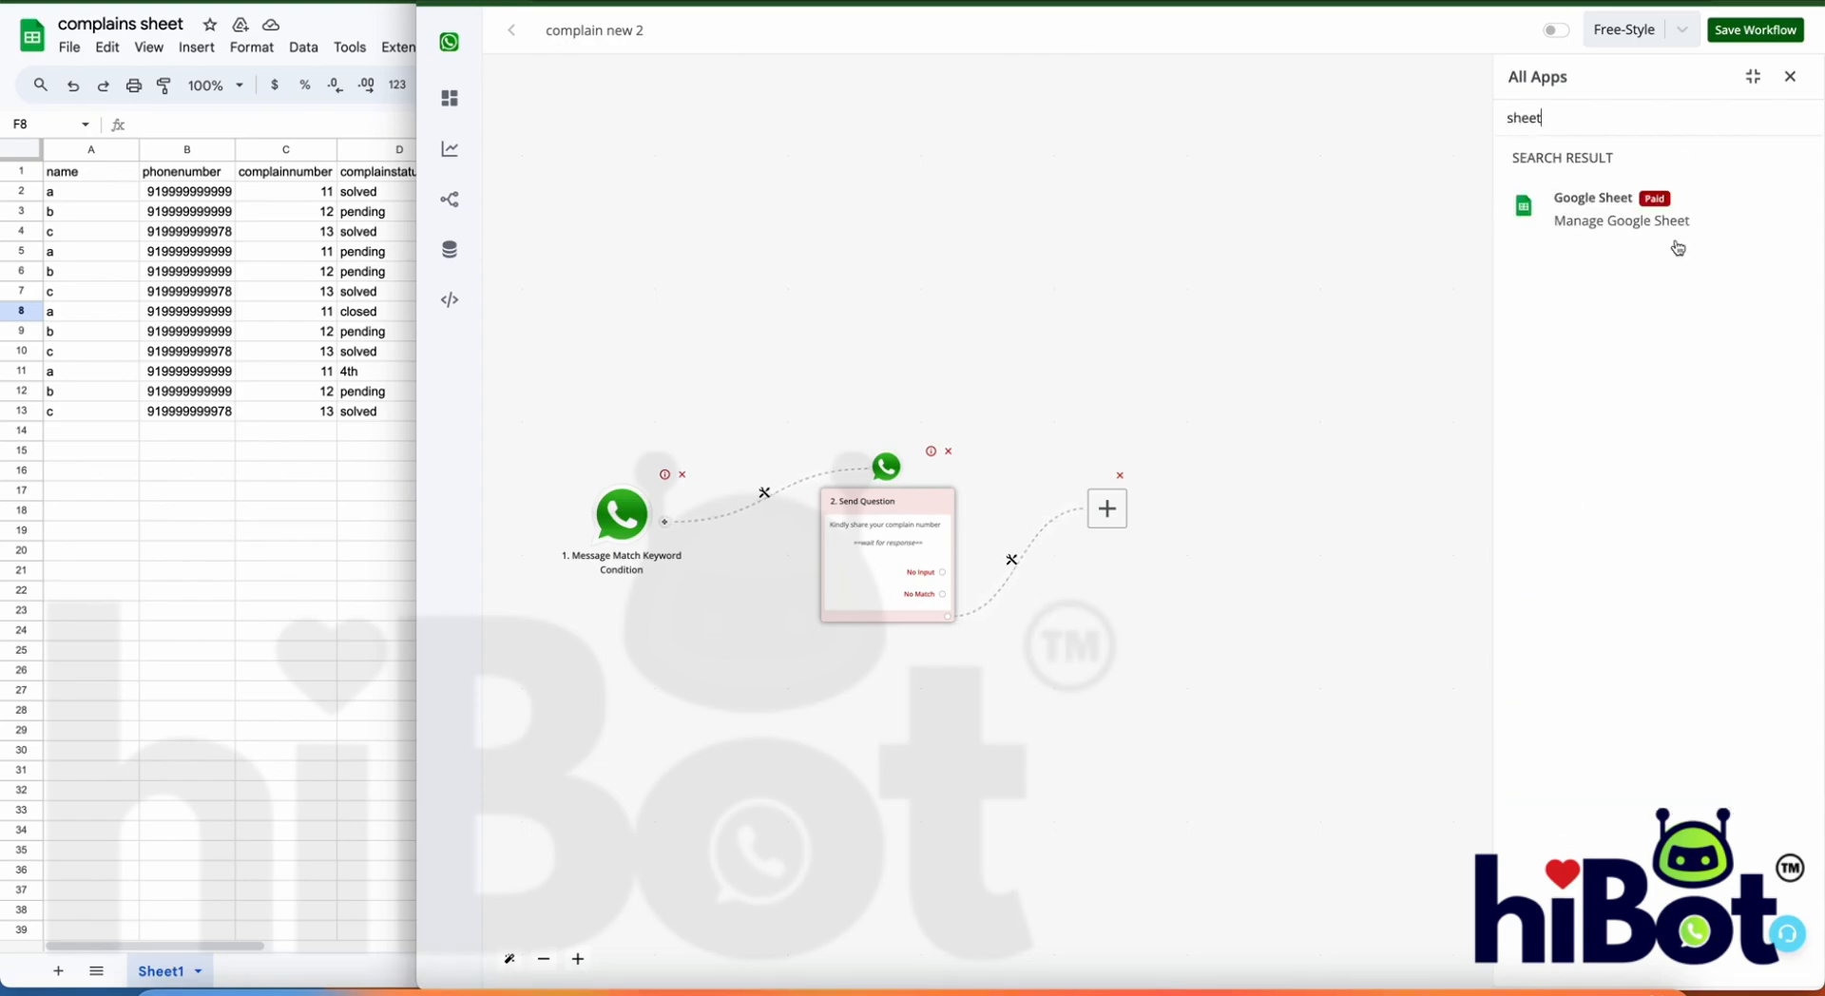
{"action": "left_click", "coordinate": [1655, 229]}
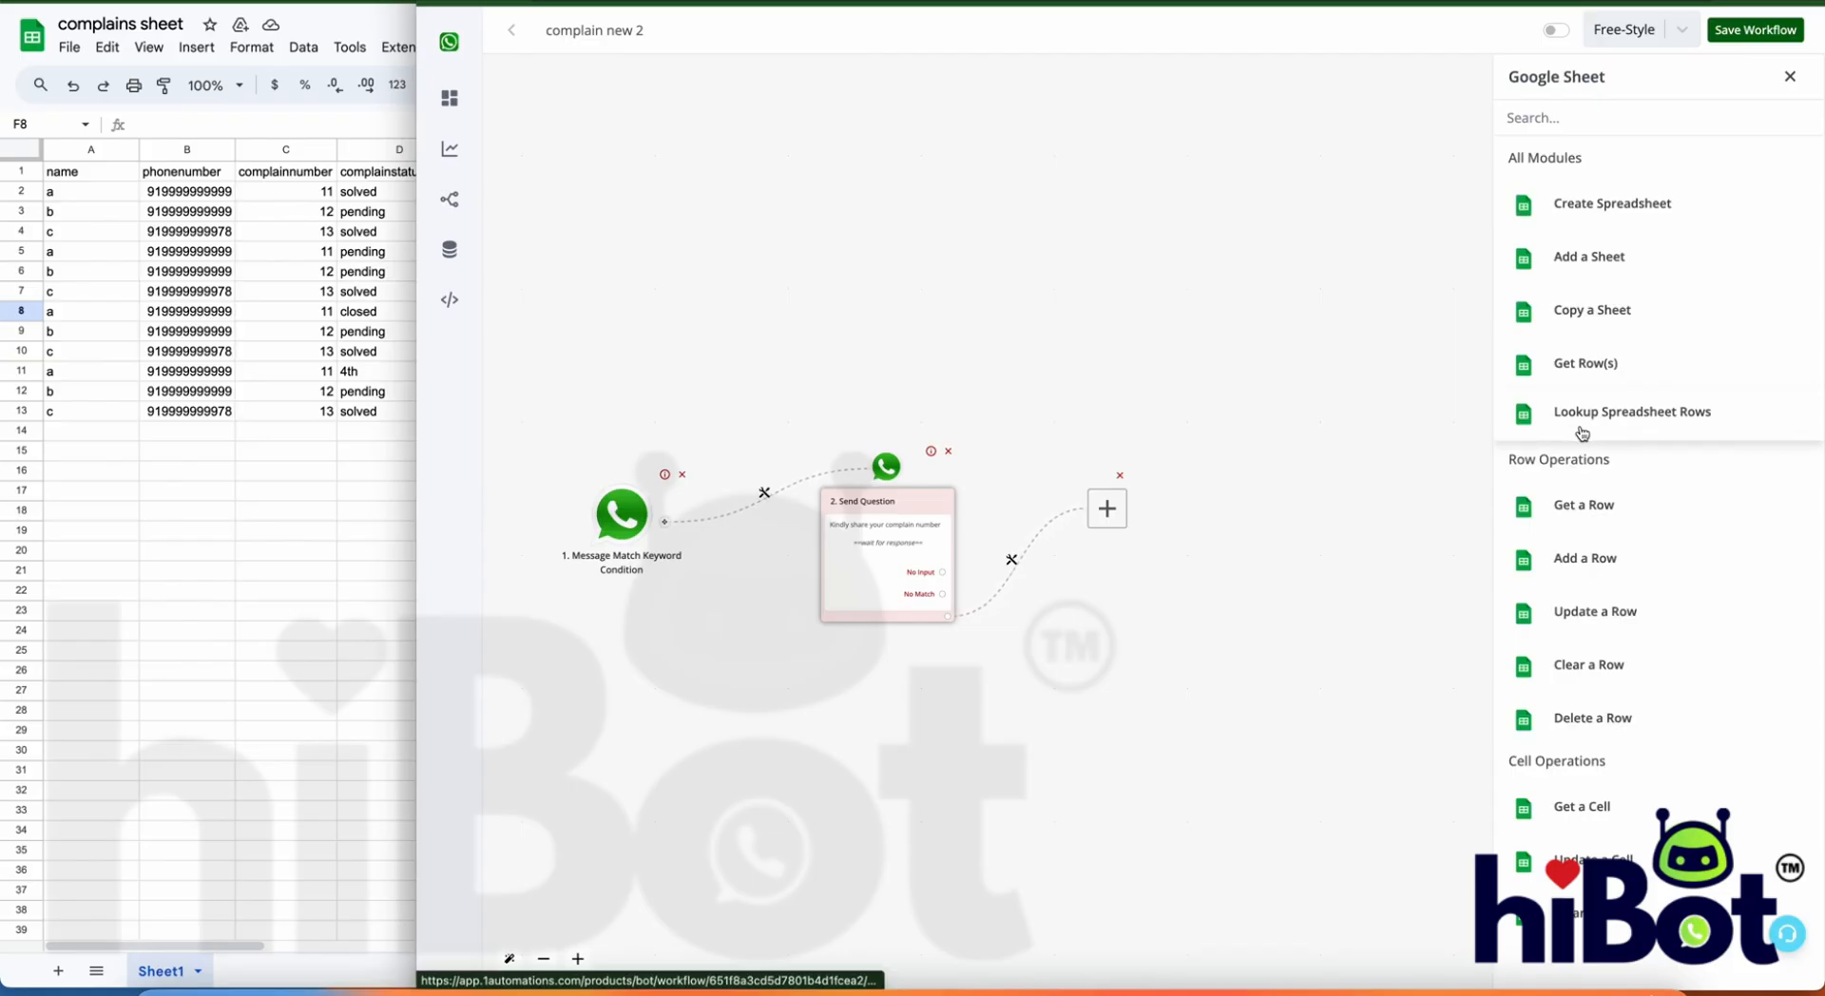
{"action": "left_click", "coordinate": [1612, 428]}
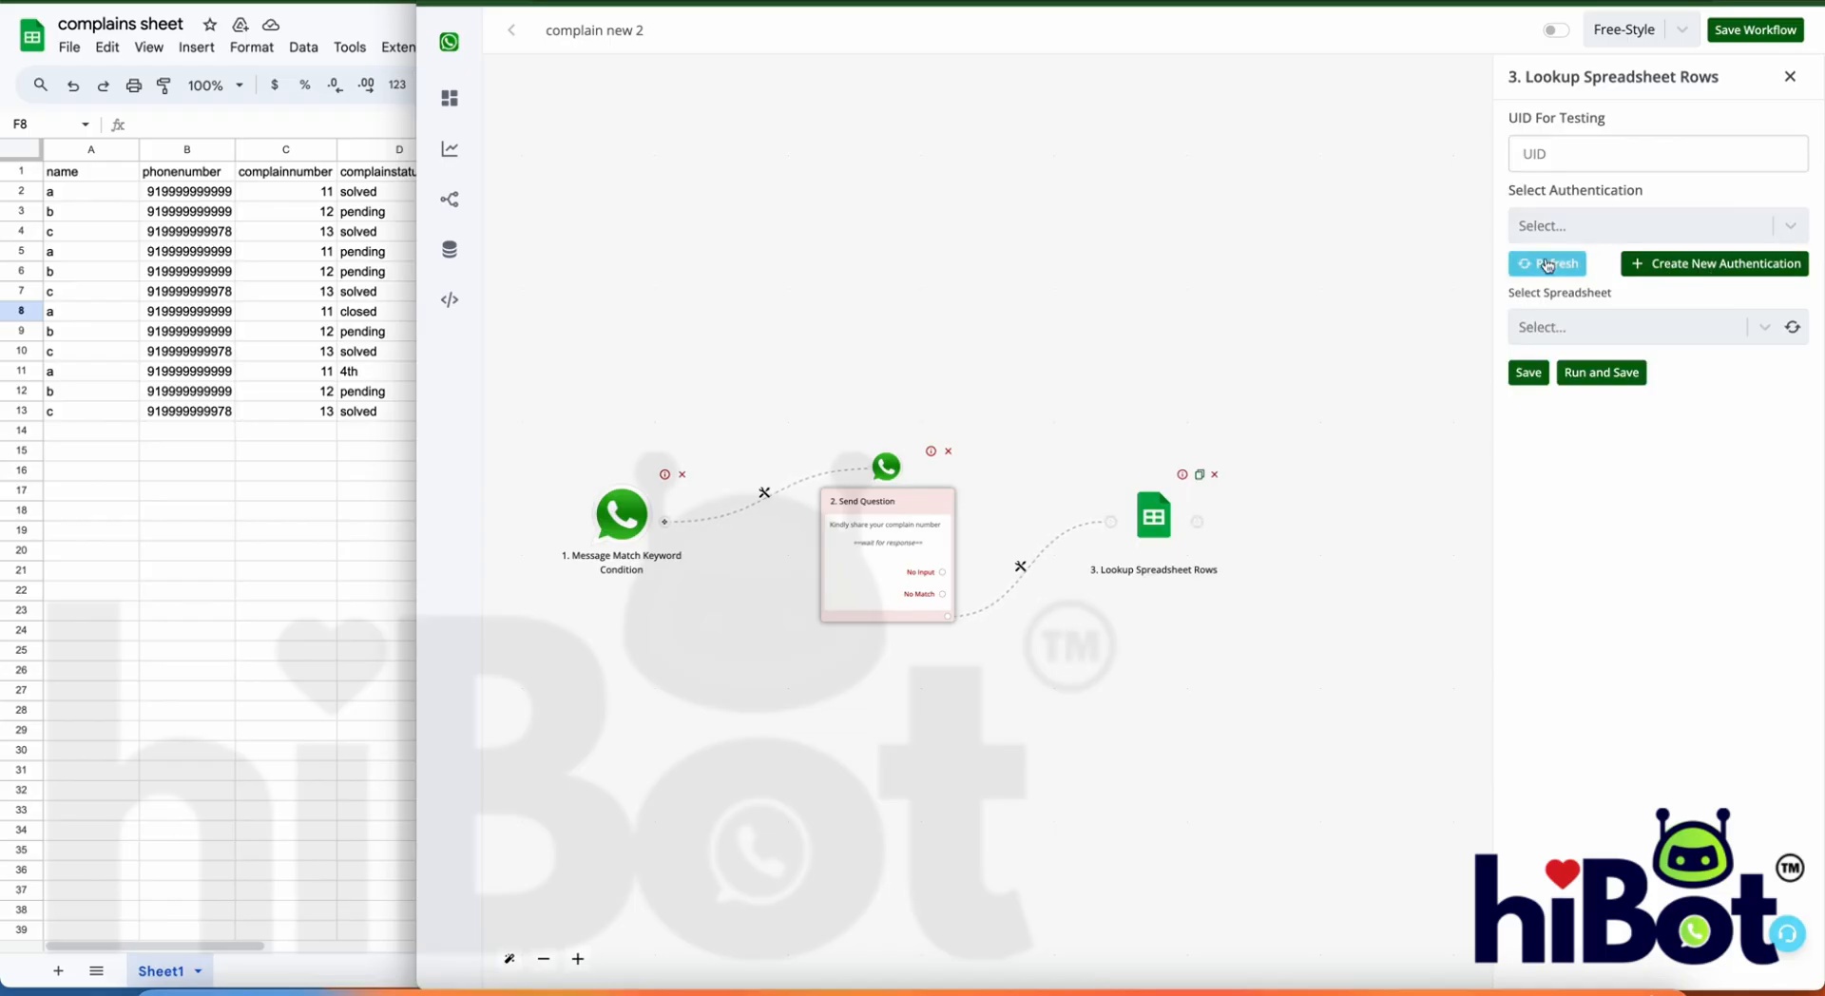
Step: Connect the lookup to Sheet1 of the "complains sheet" spreadsheet using the wainbox authentication
{"action": "left_click", "coordinate": [1787, 226]}
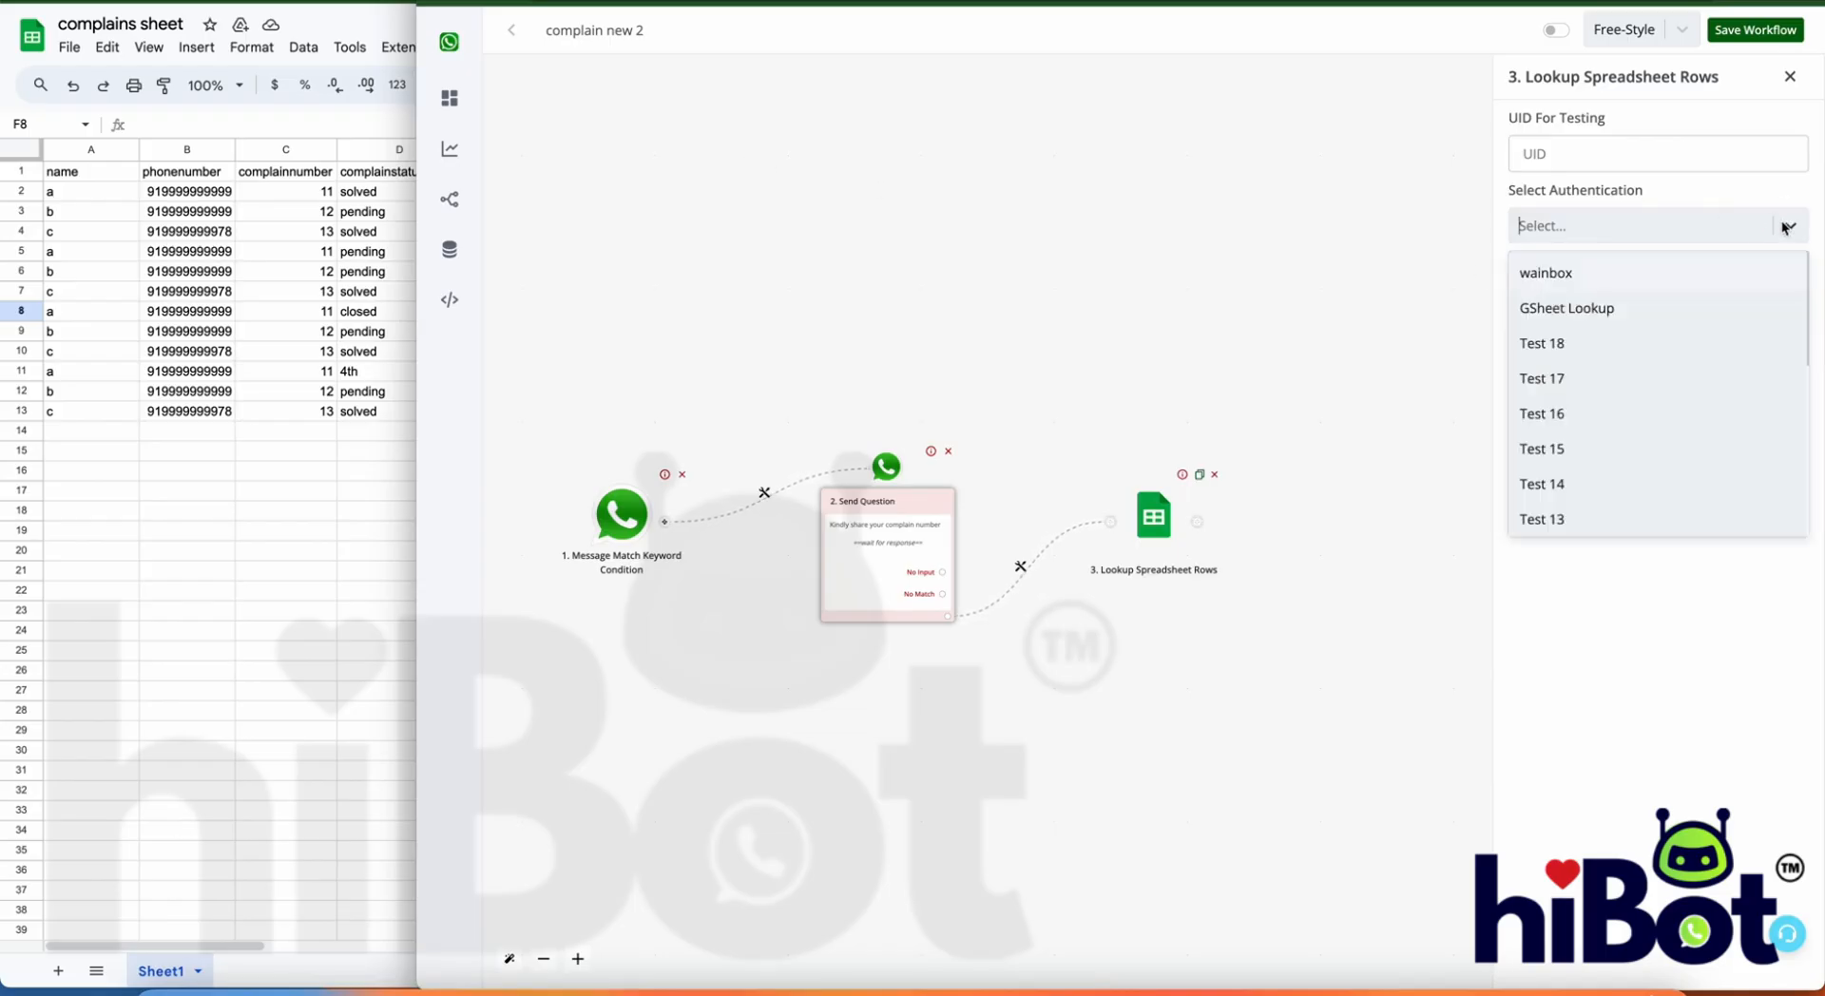
{"action": "left_click", "coordinate": [1588, 274]}
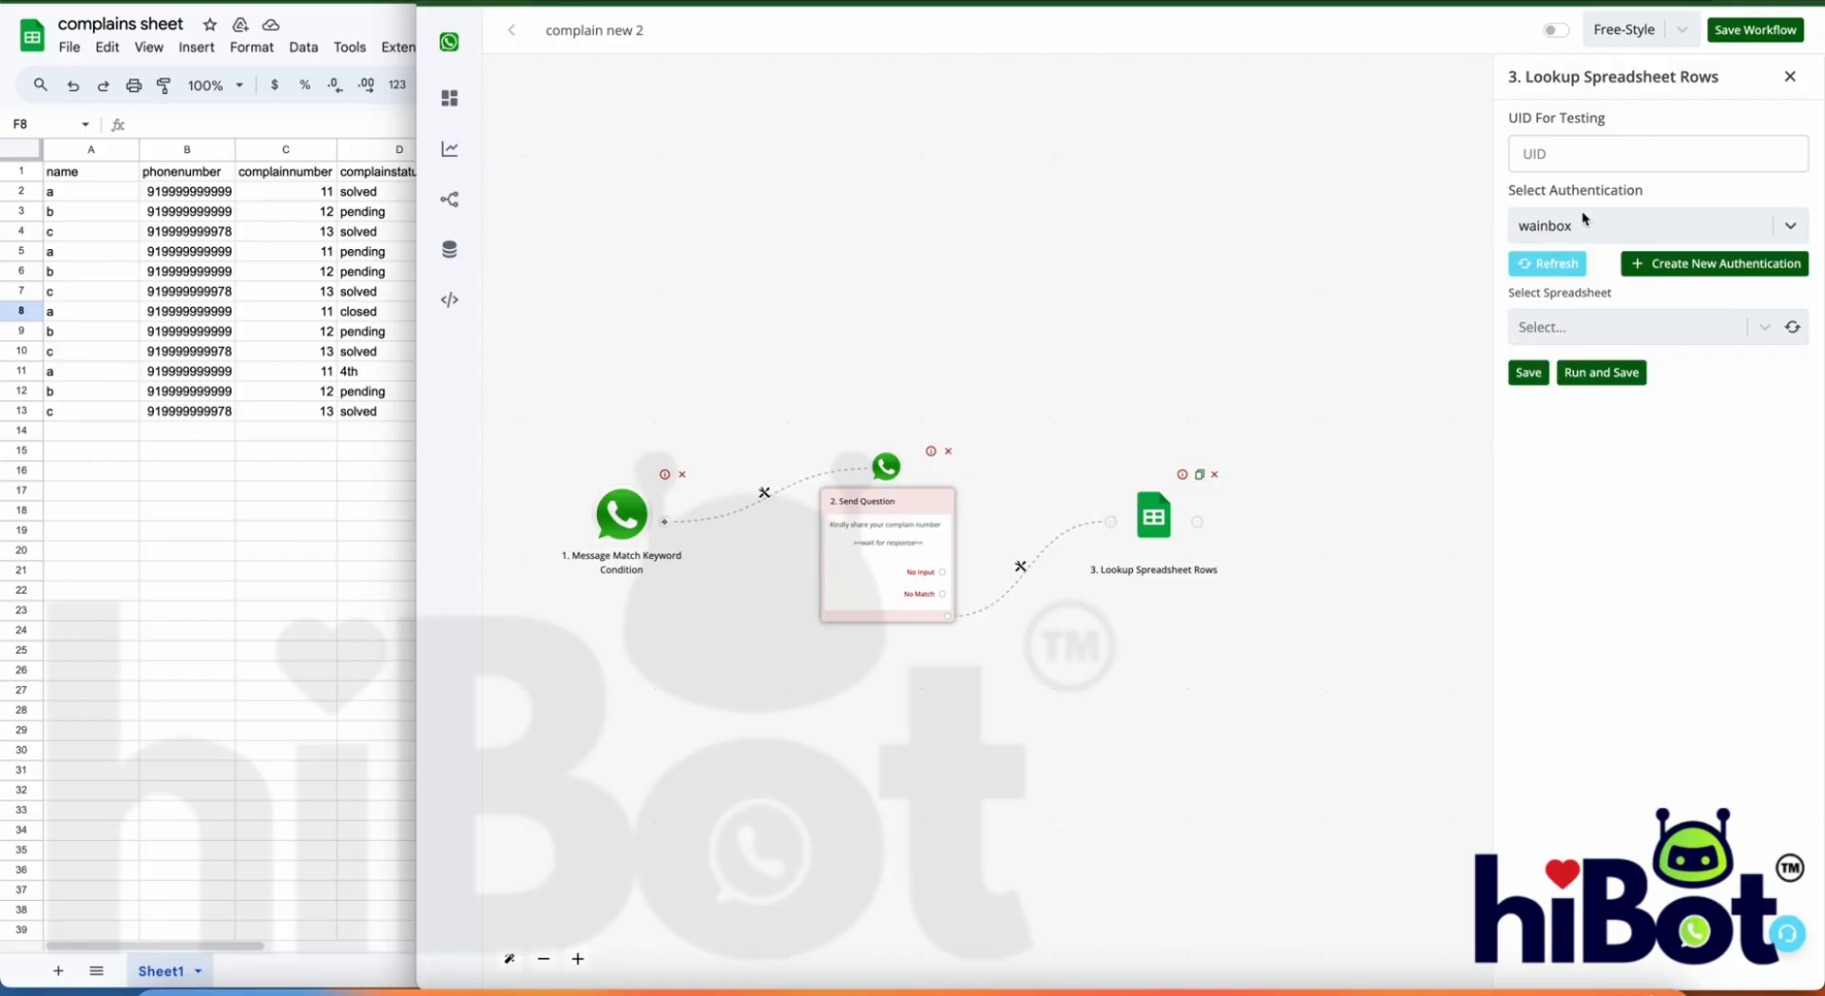
{"action": "left_click", "coordinate": [1792, 327]}
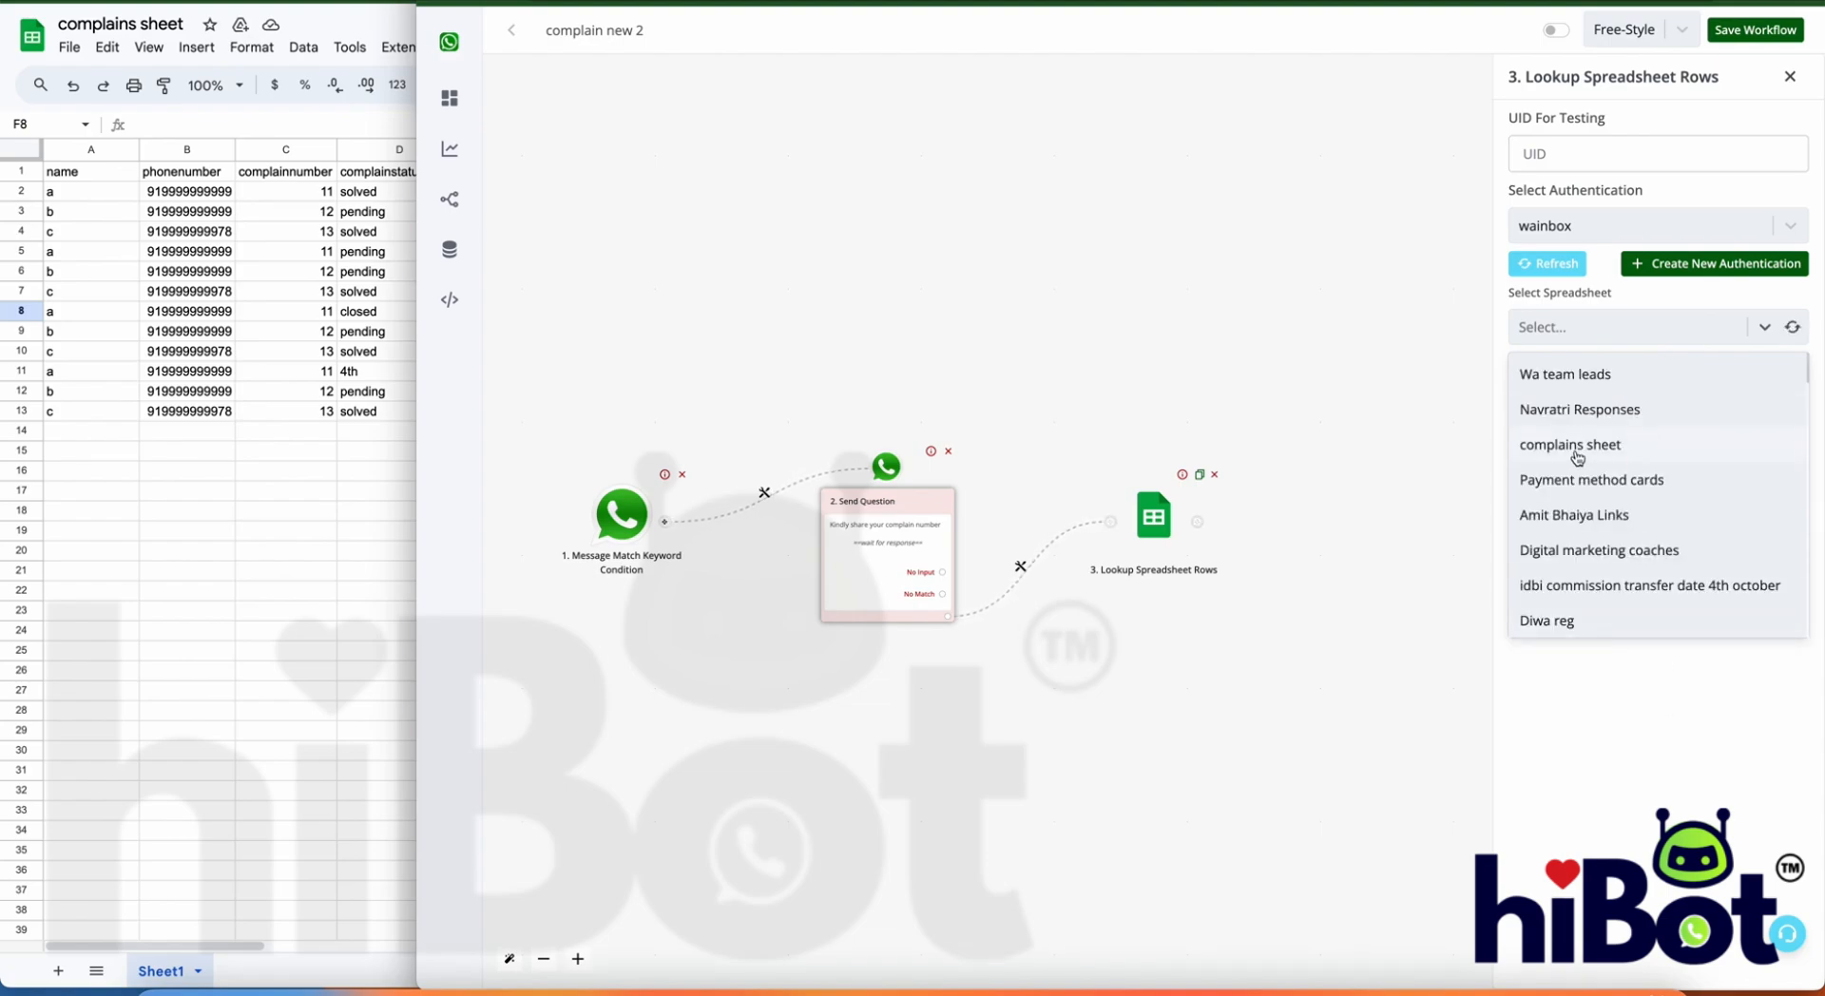
{"action": "left_click", "coordinate": [1574, 447]}
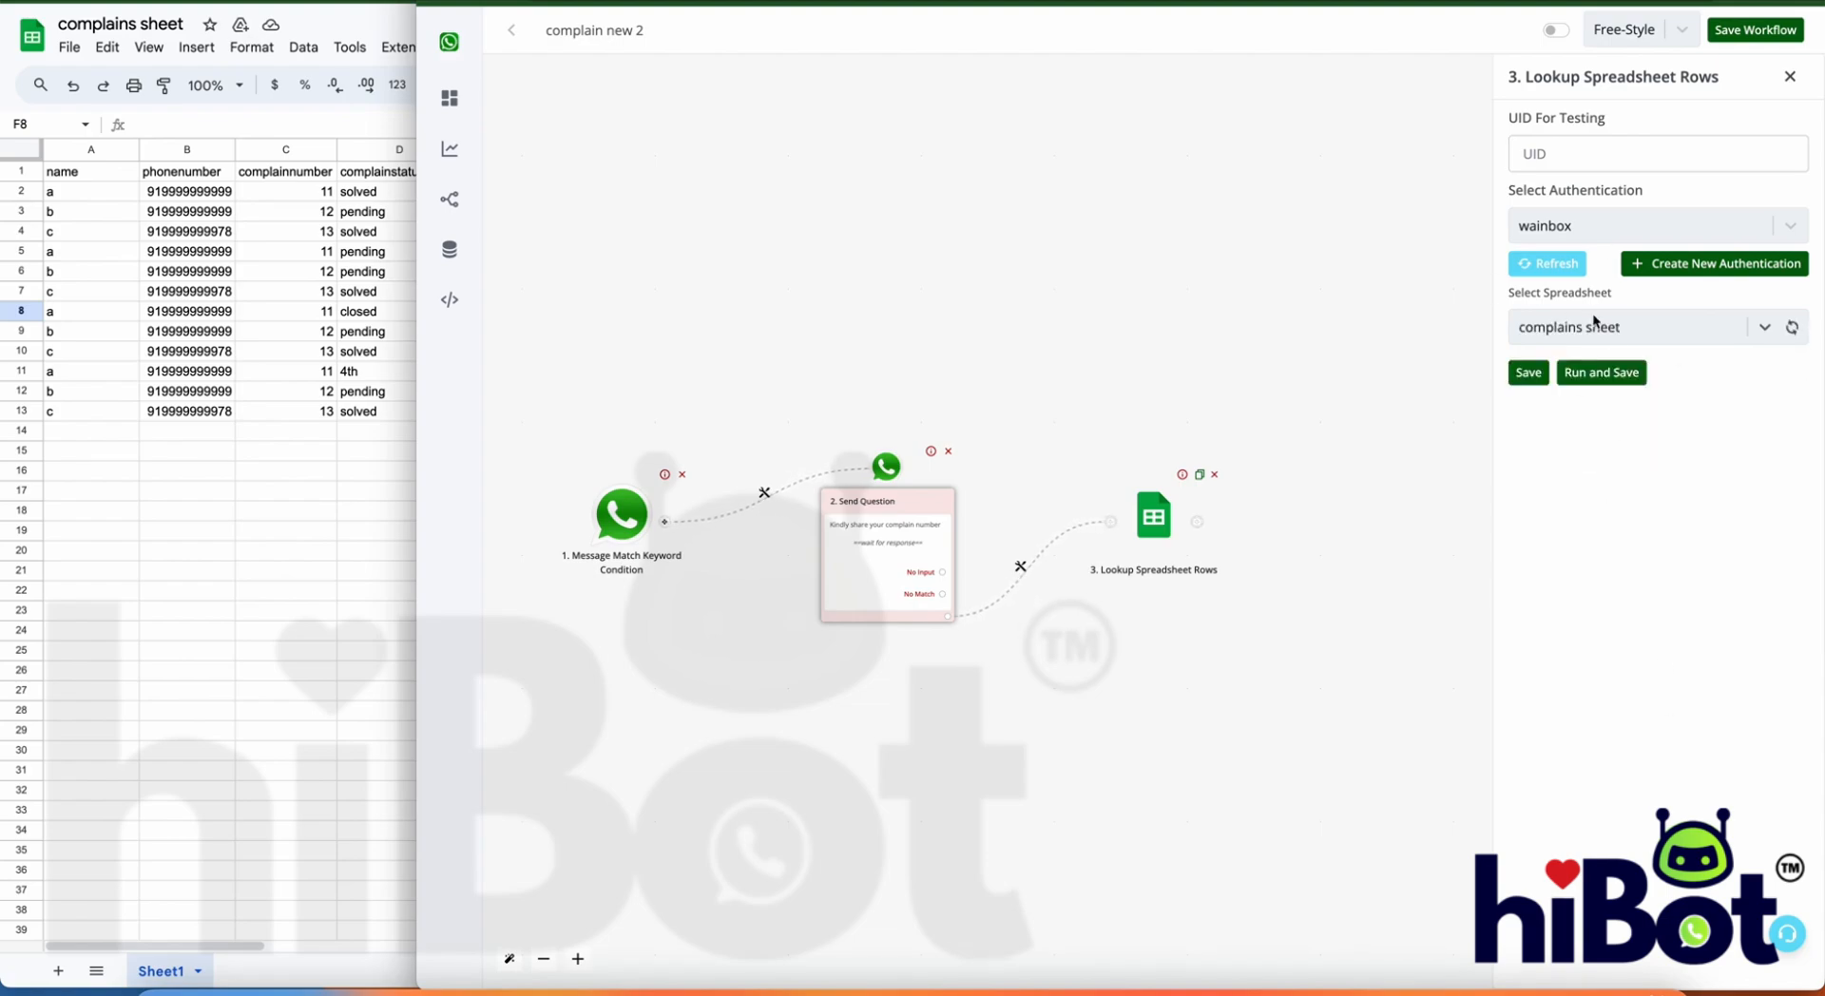
{"action": "left_click", "coordinate": [1793, 404]}
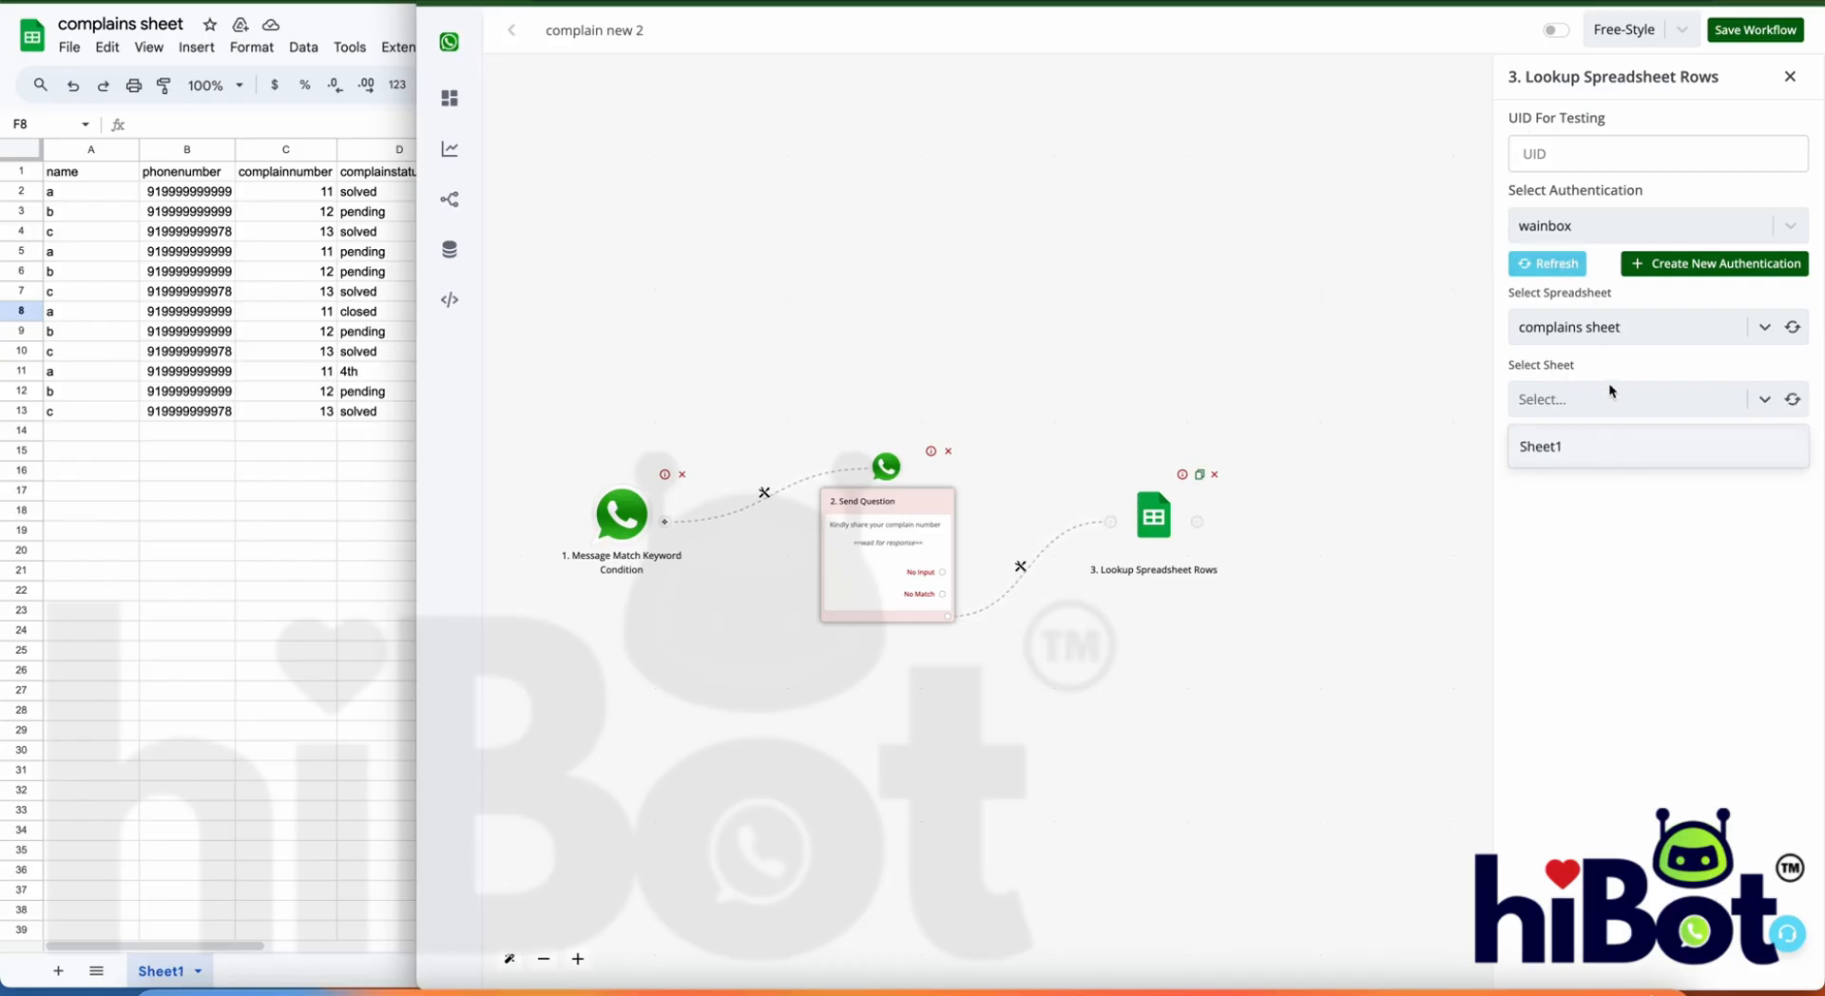
{"action": "left_click", "coordinate": [1601, 446]}
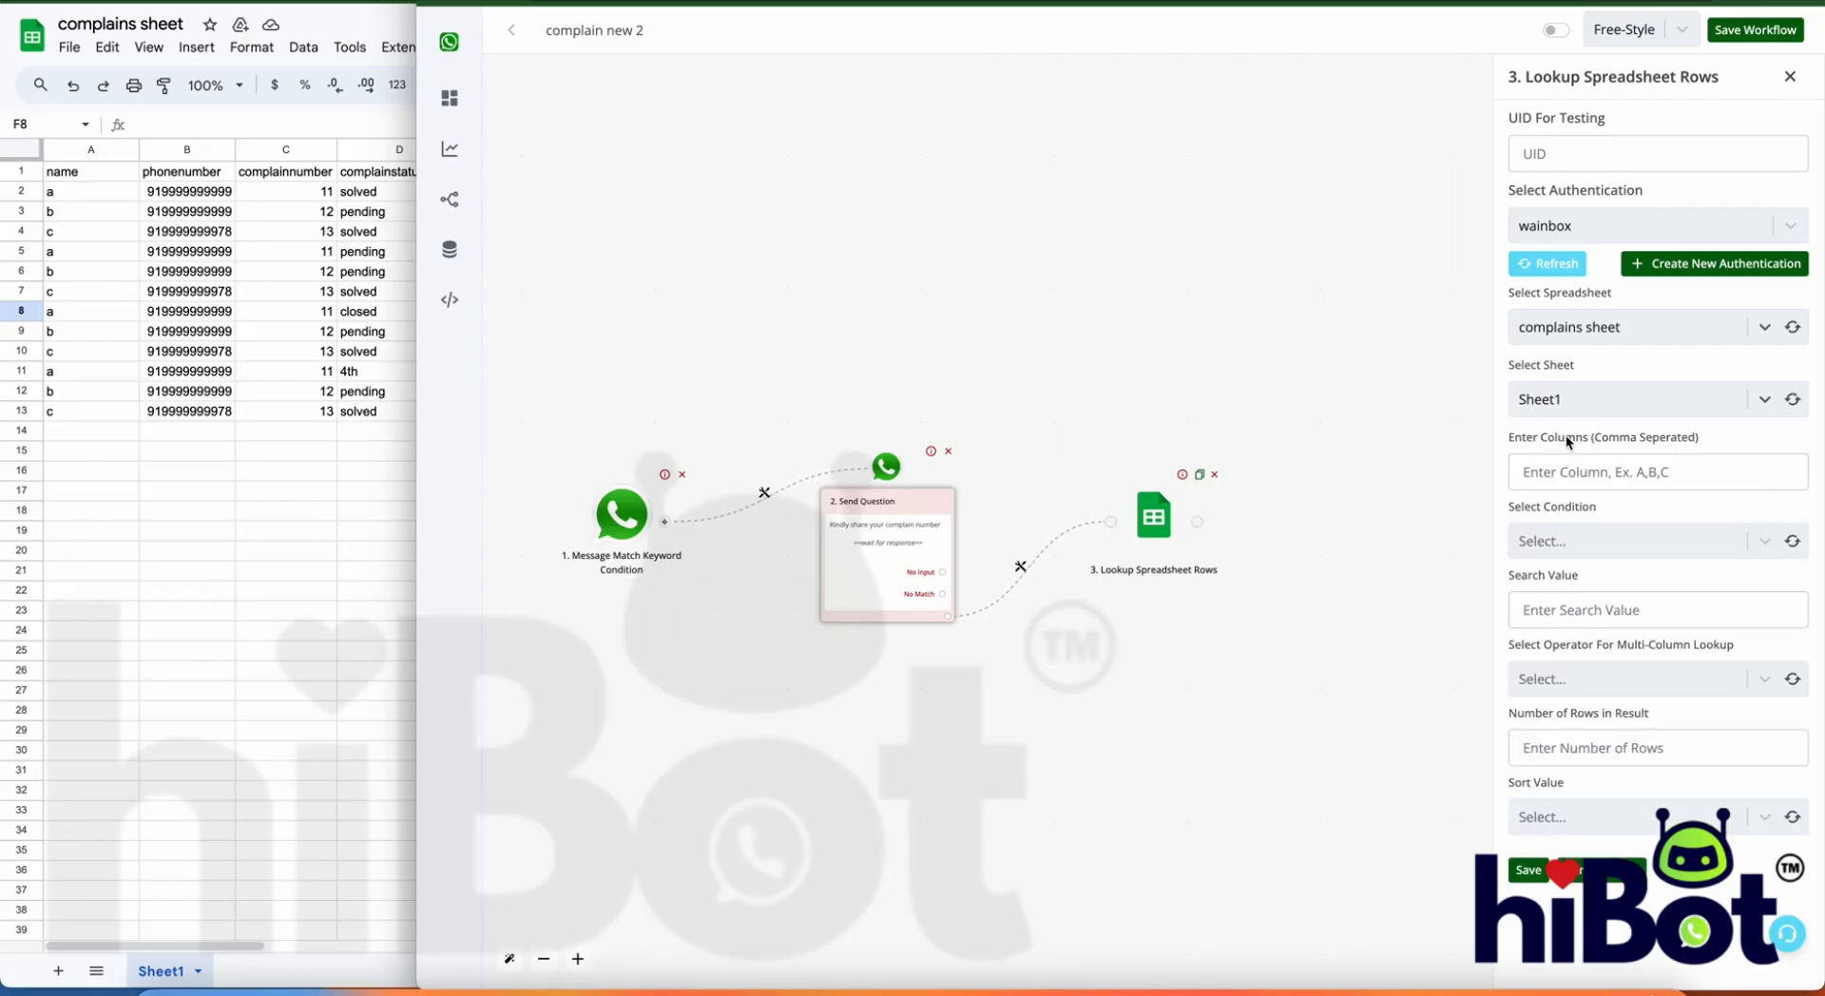
Step: Set the column searched by the spreadsheet lookup to C
{"action": "left_click", "coordinate": [1578, 472]}
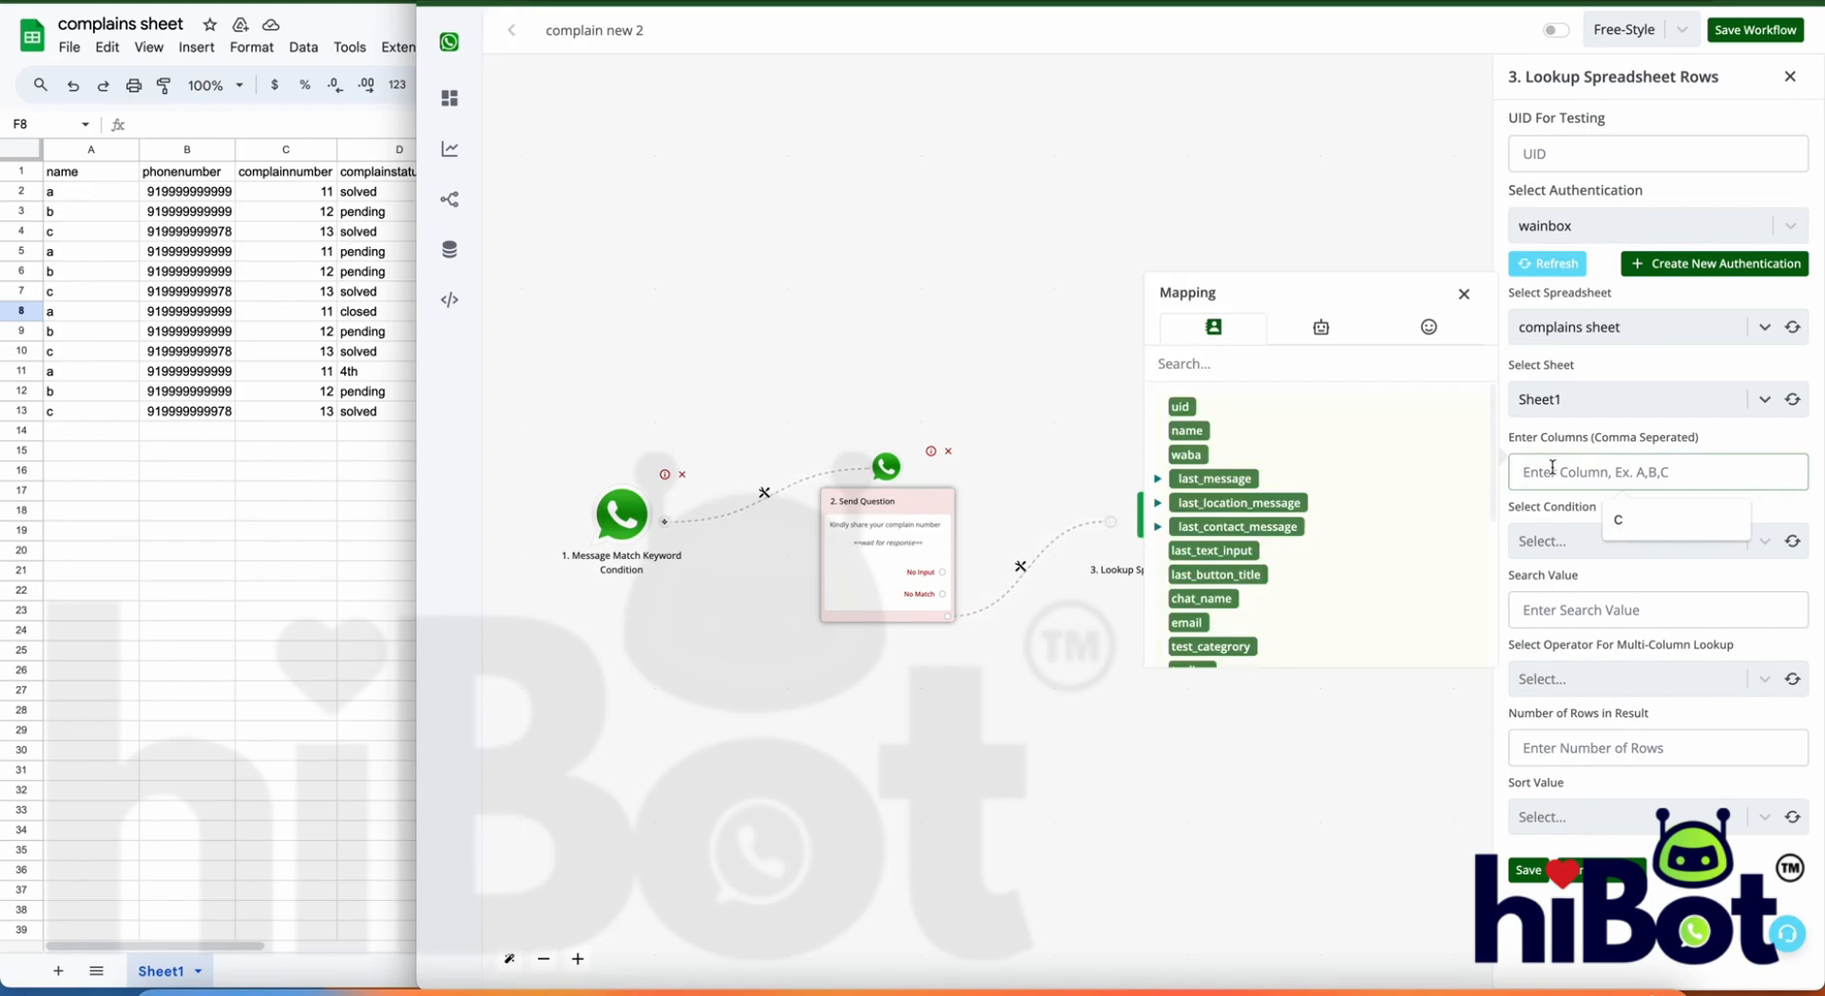
{"action": "type", "text": "C"}
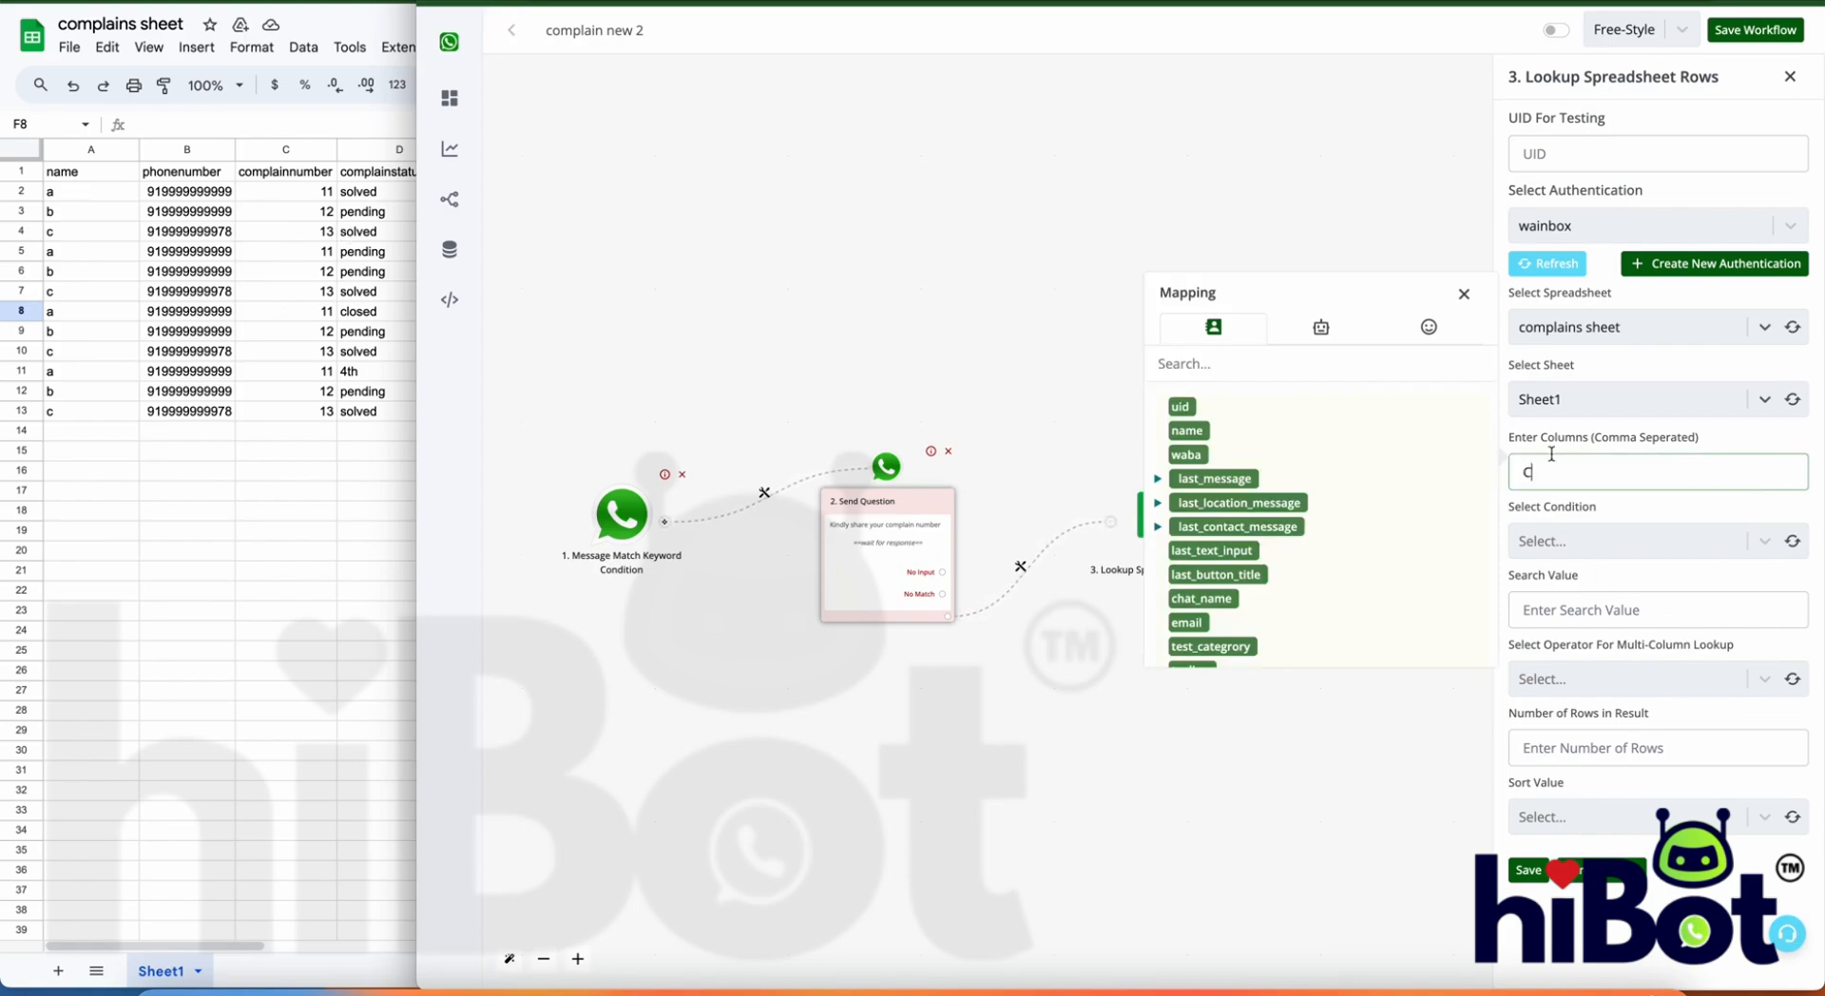
{"action": "left_click", "coordinate": [1464, 294]}
{"action": "left_click", "coordinate": [1543, 464]}
Step: Set the spreadsheet lookup's condition to Equal to (Number)
{"action": "left_click", "coordinate": [1576, 540]}
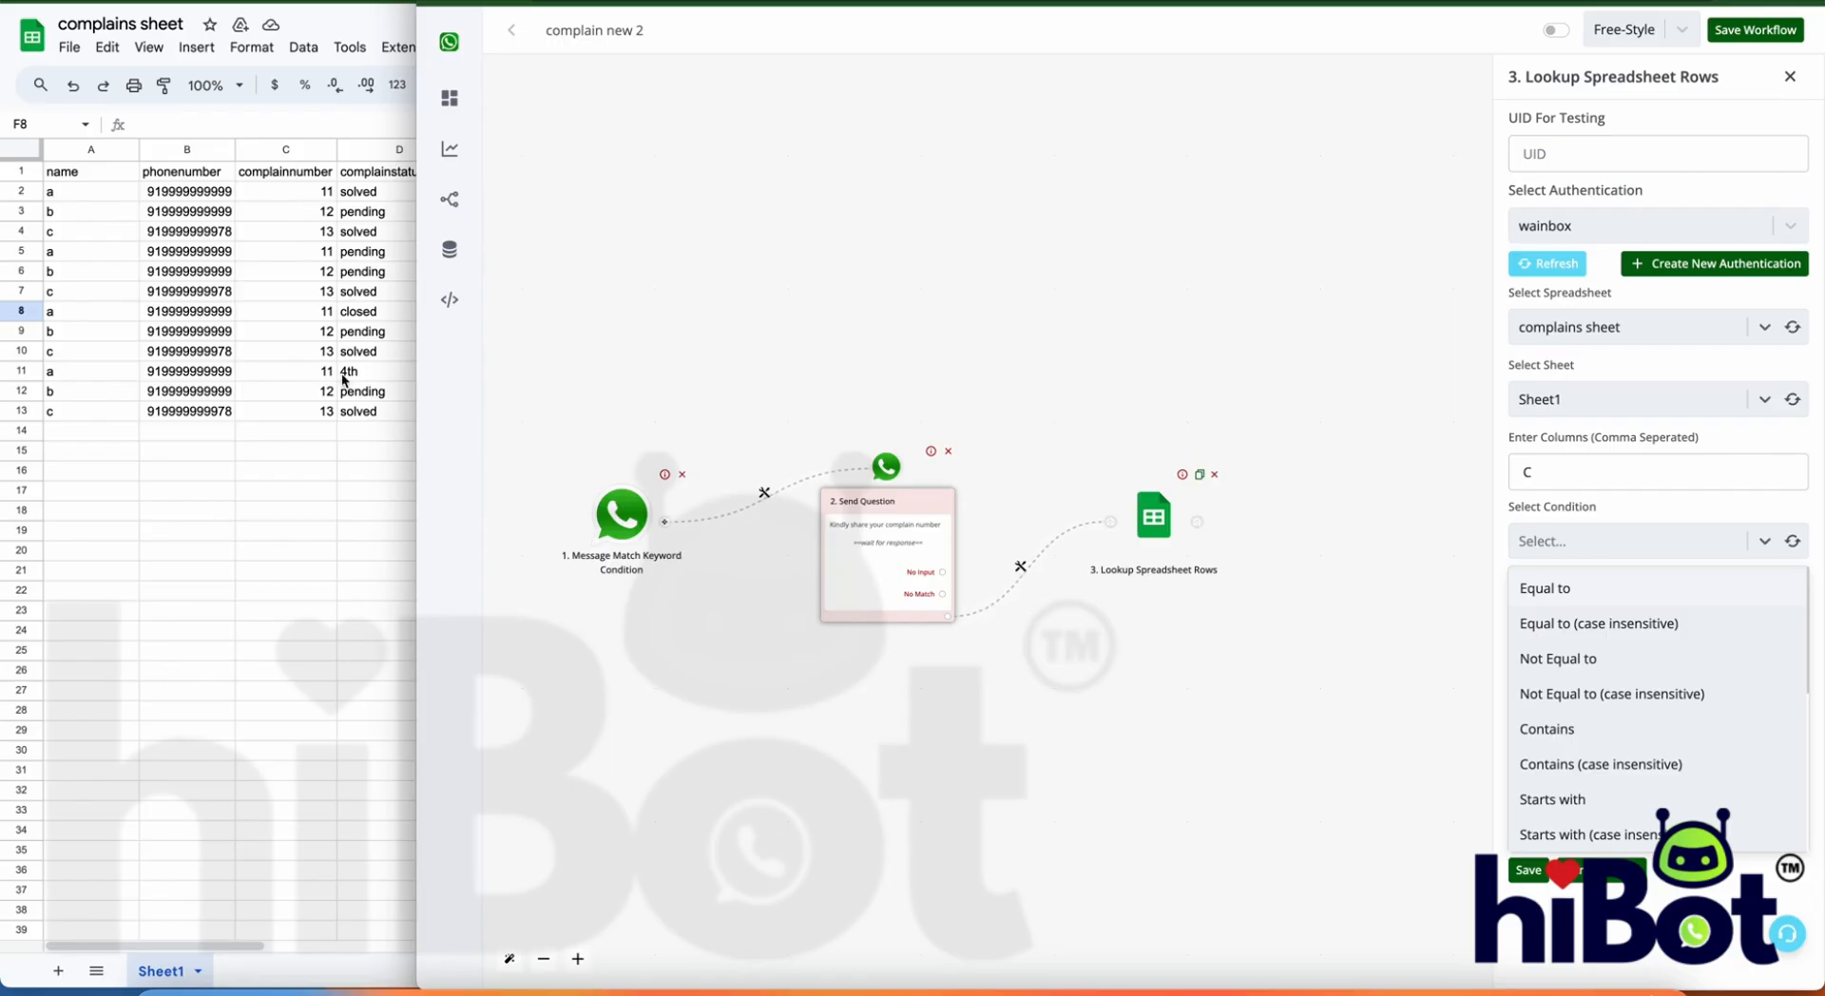
{"action": "scroll", "coordinate": [1673, 814], "scroll_direction": "down", "scroll_amount": 2}
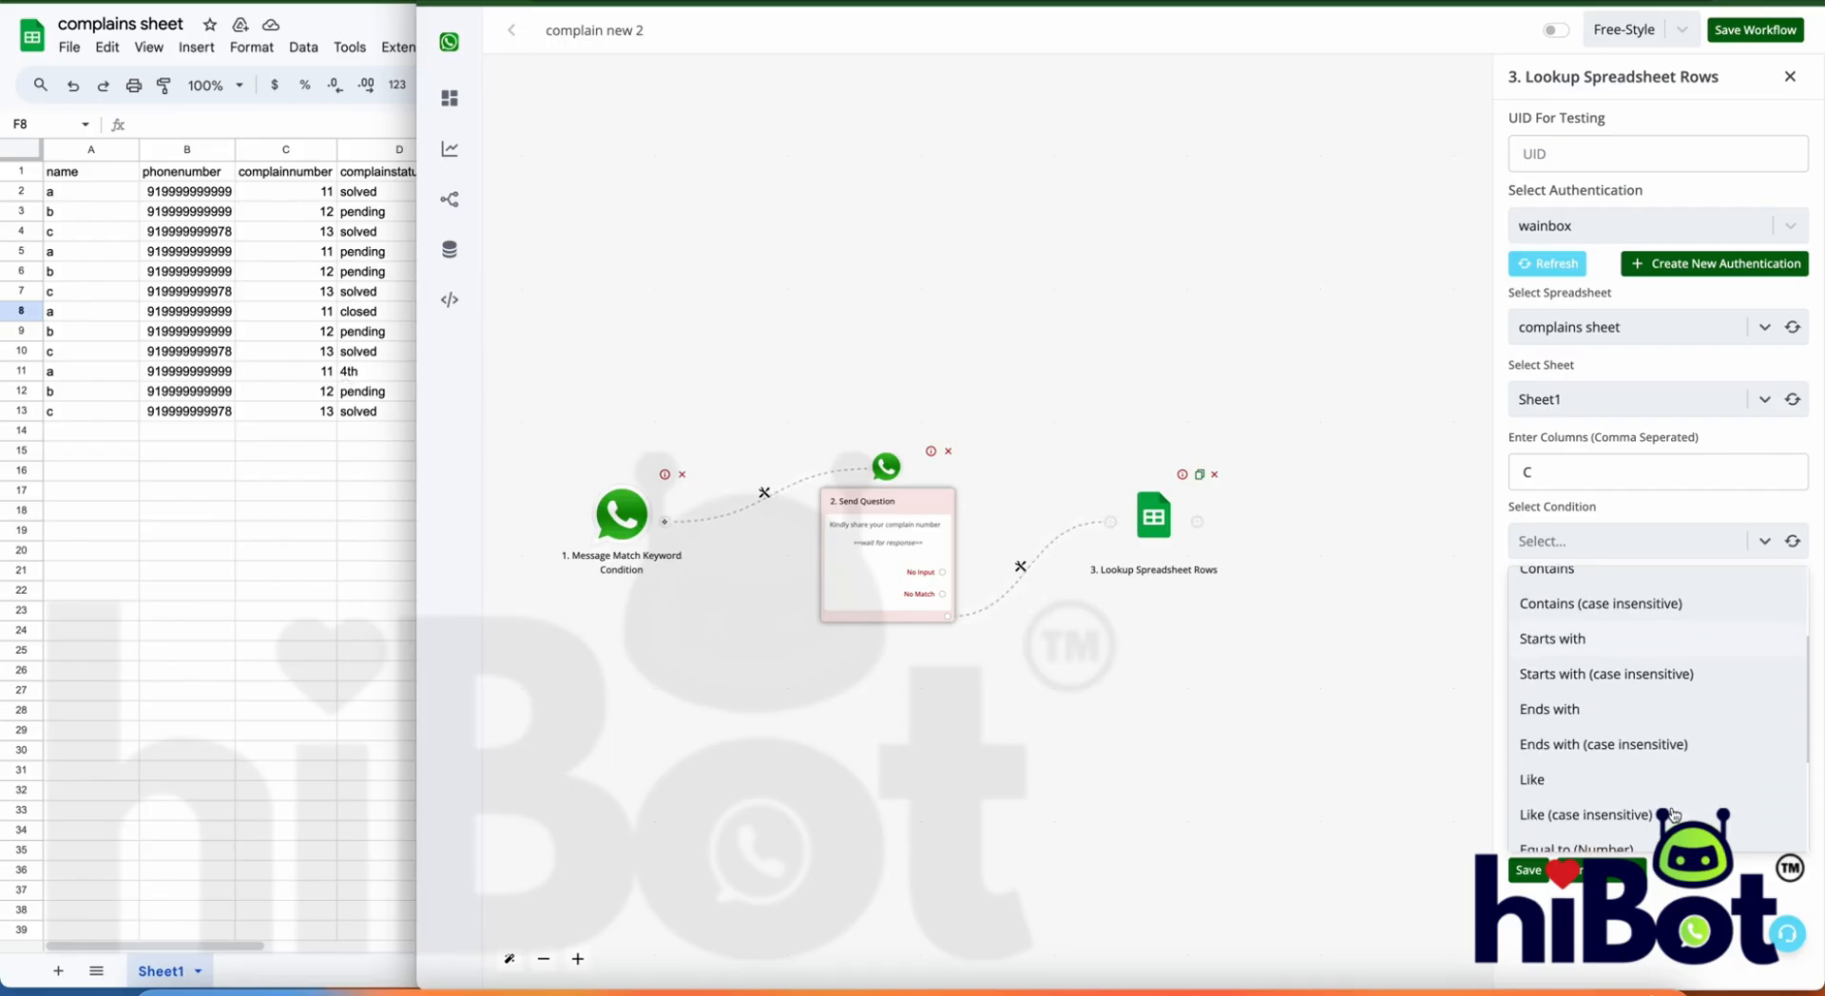
{"action": "scroll", "coordinate": [1673, 813], "scroll_direction": "down", "scroll_amount": 3}
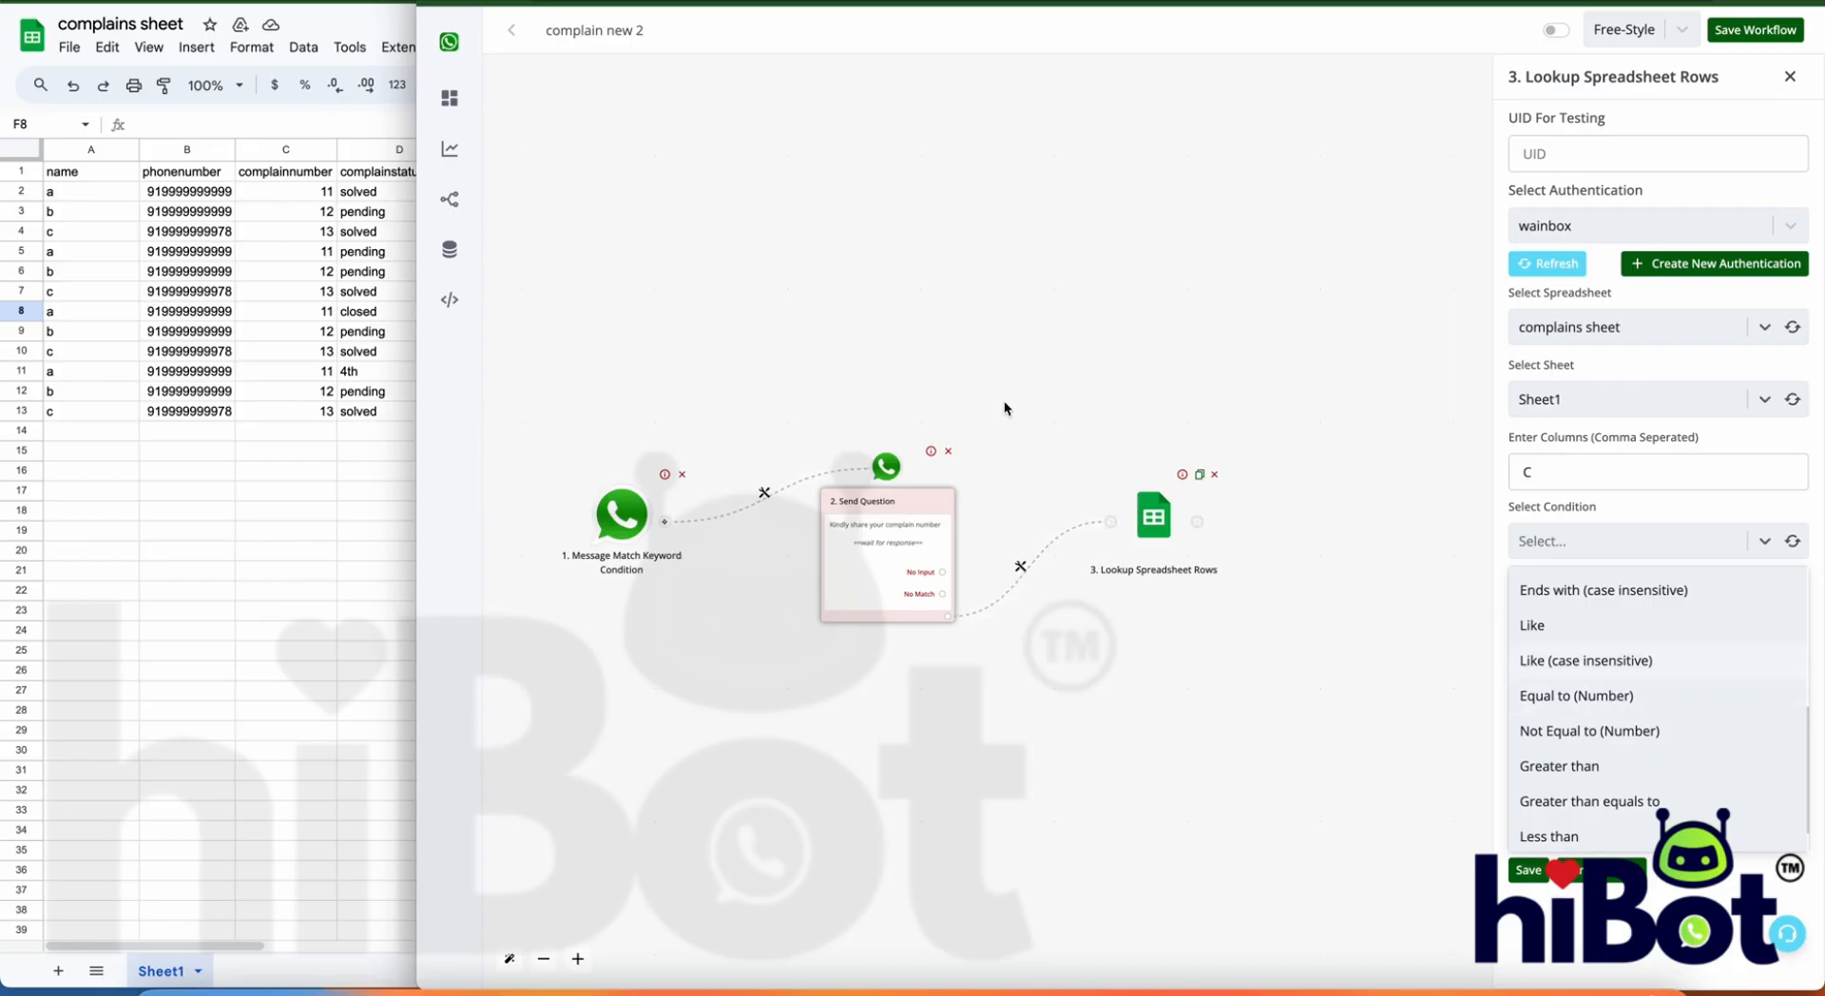
{"action": "scroll", "coordinate": [1730, 743], "scroll_direction": "up", "scroll_amount": 5}
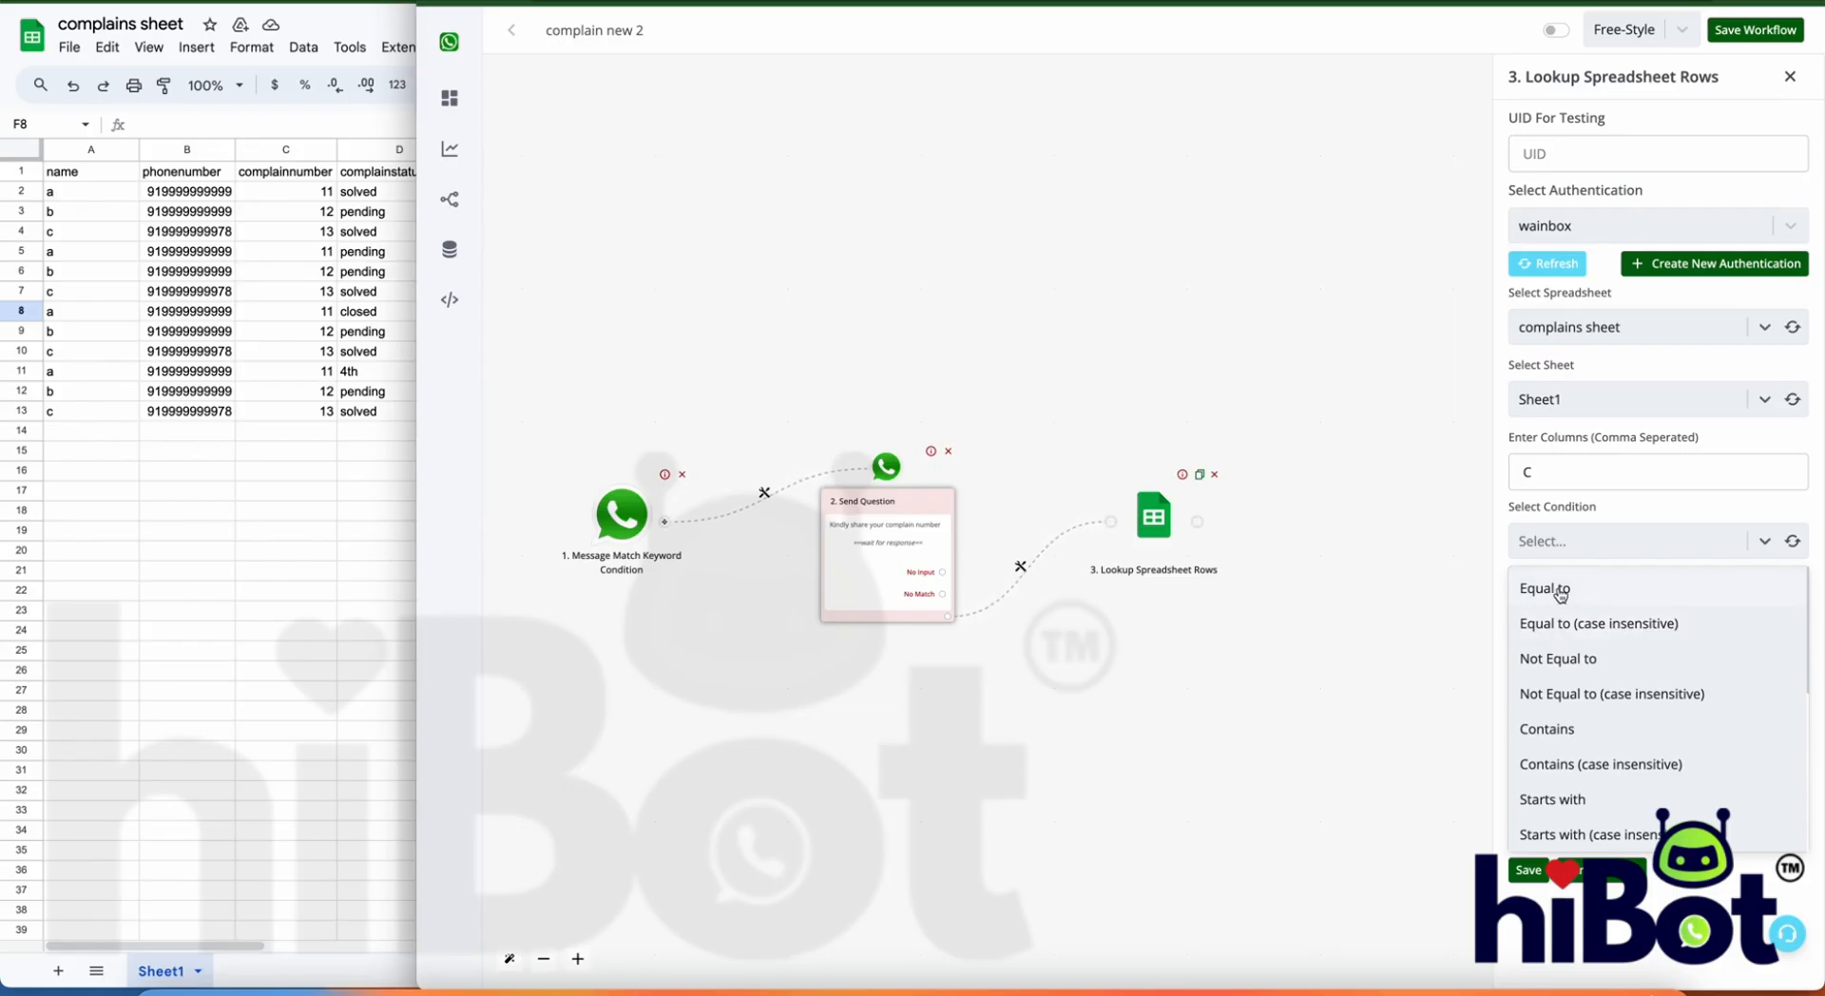
{"action": "scroll", "coordinate": [1567, 609], "scroll_direction": "down", "scroll_amount": 3}
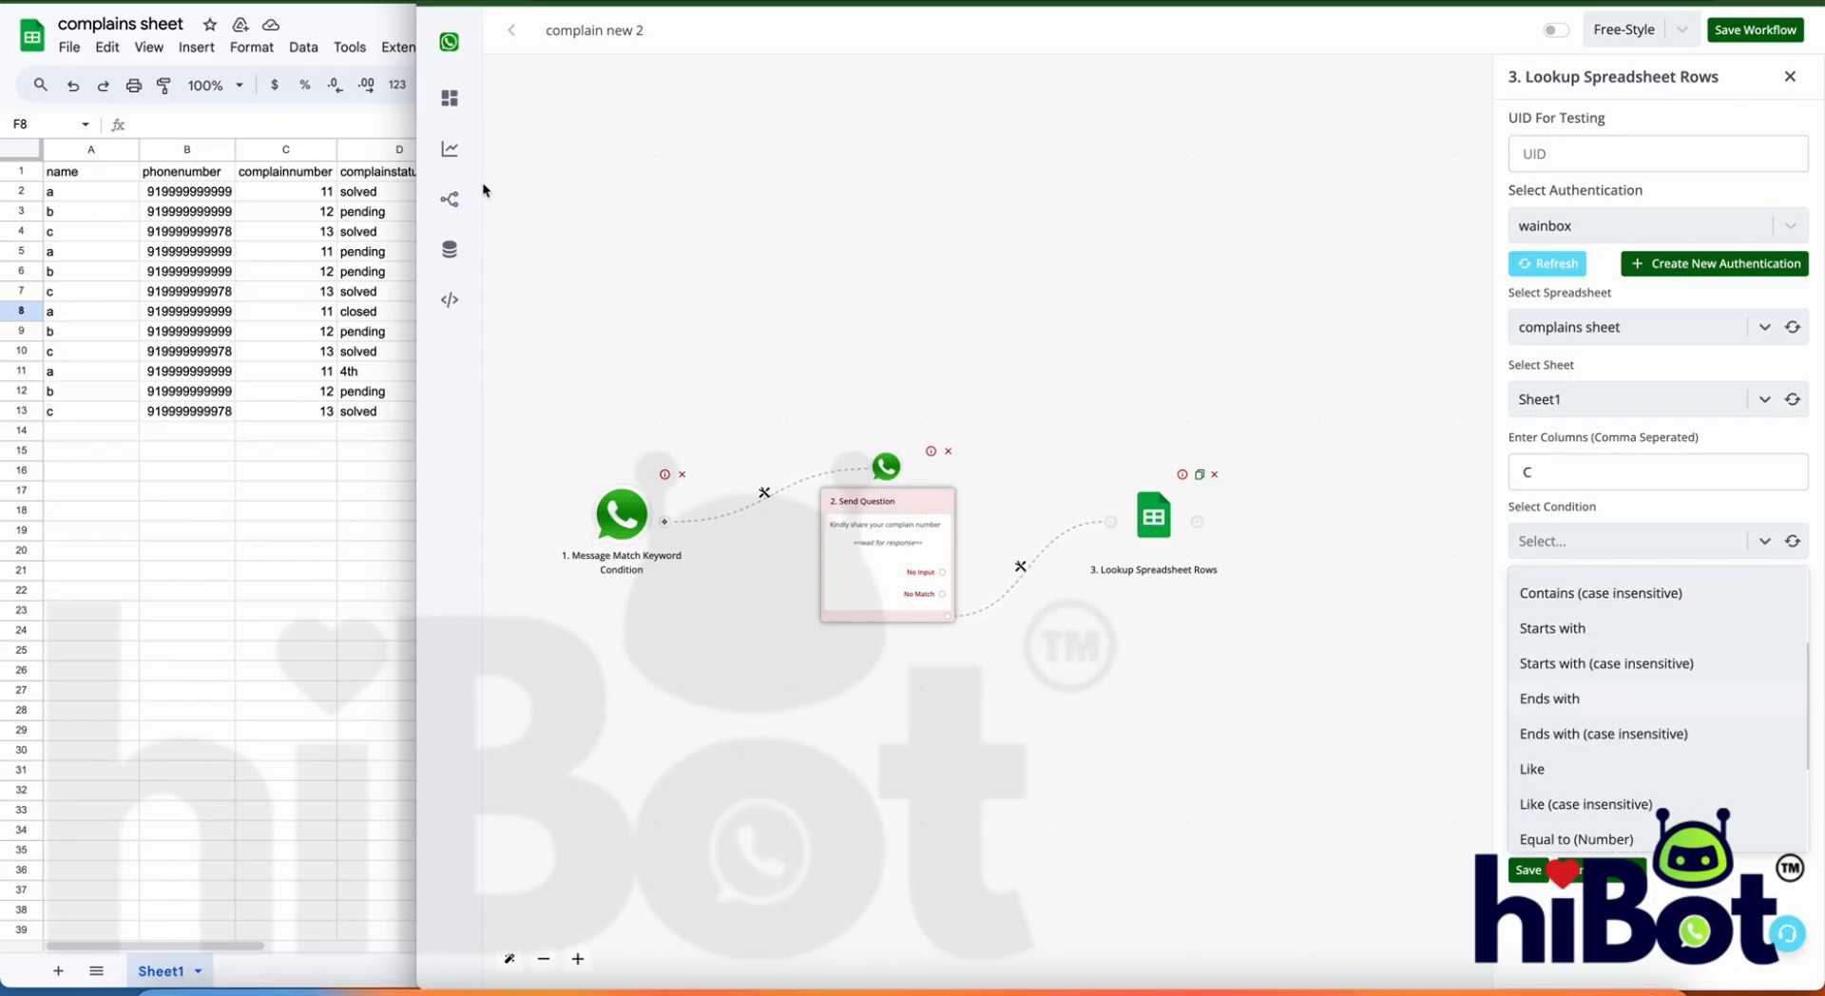
{"action": "scroll", "coordinate": [1661, 762], "scroll_direction": "down", "scroll_amount": 3}
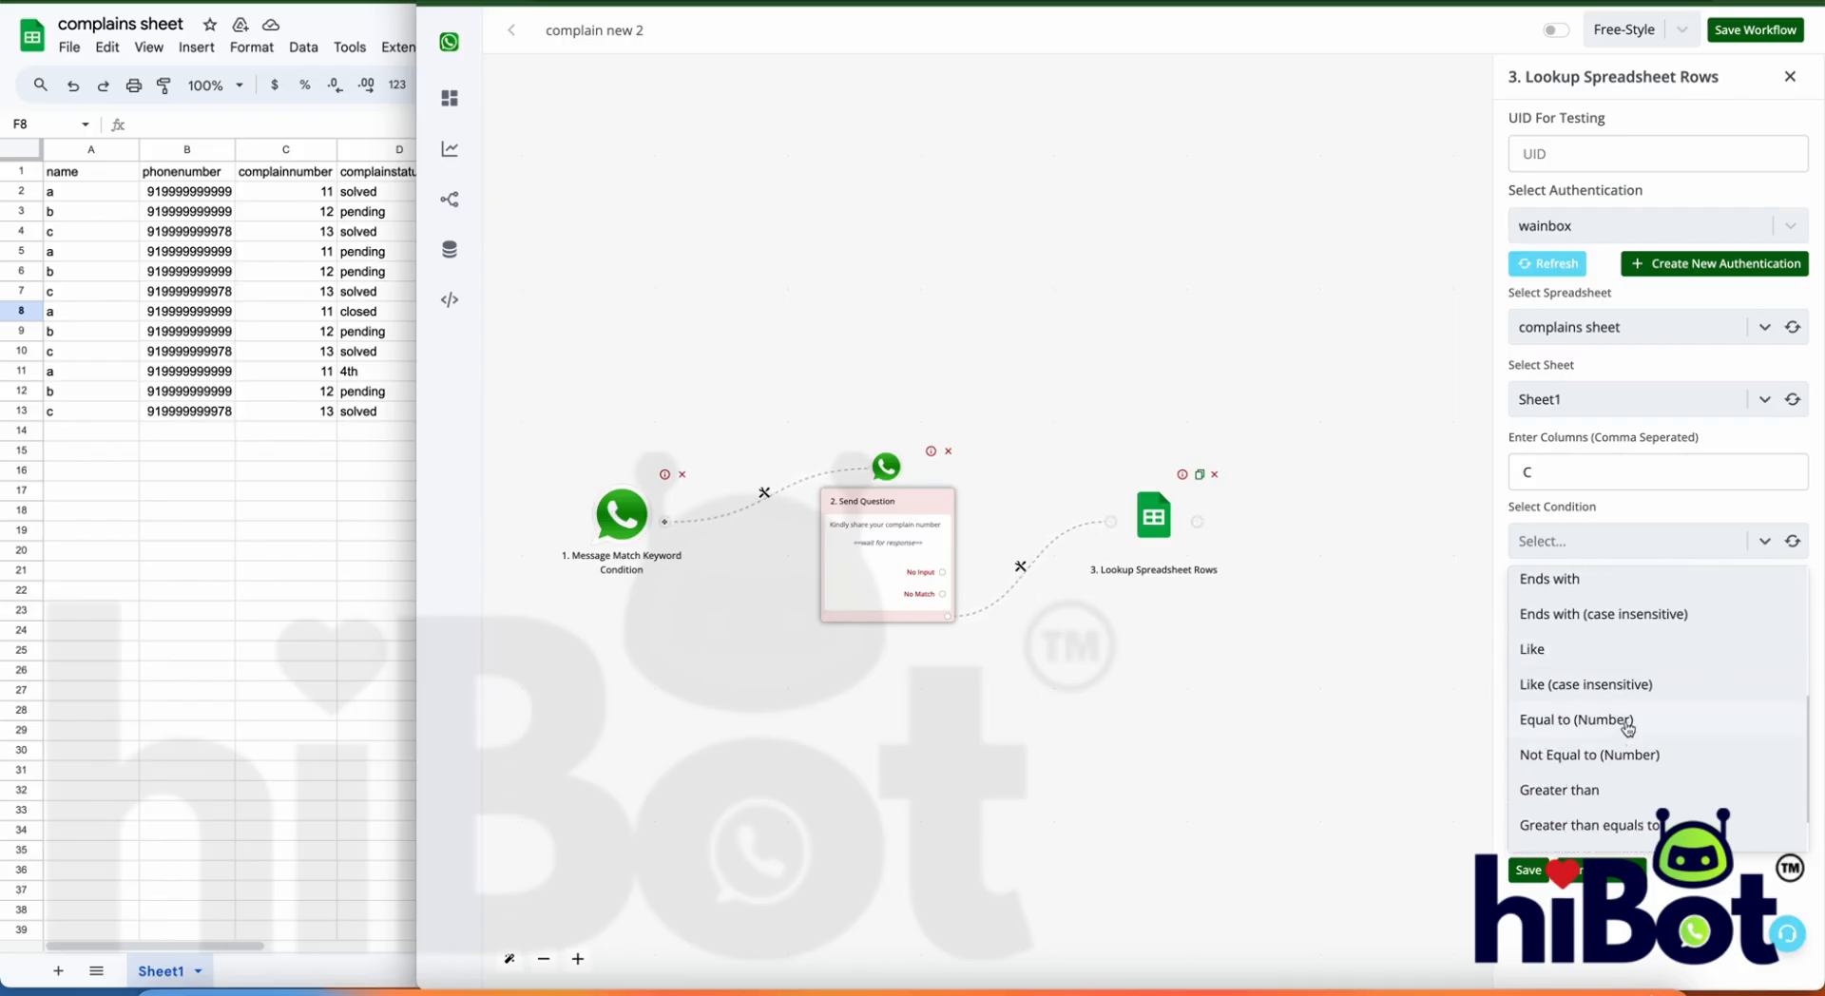
{"action": "left_click", "coordinate": [1626, 724]}
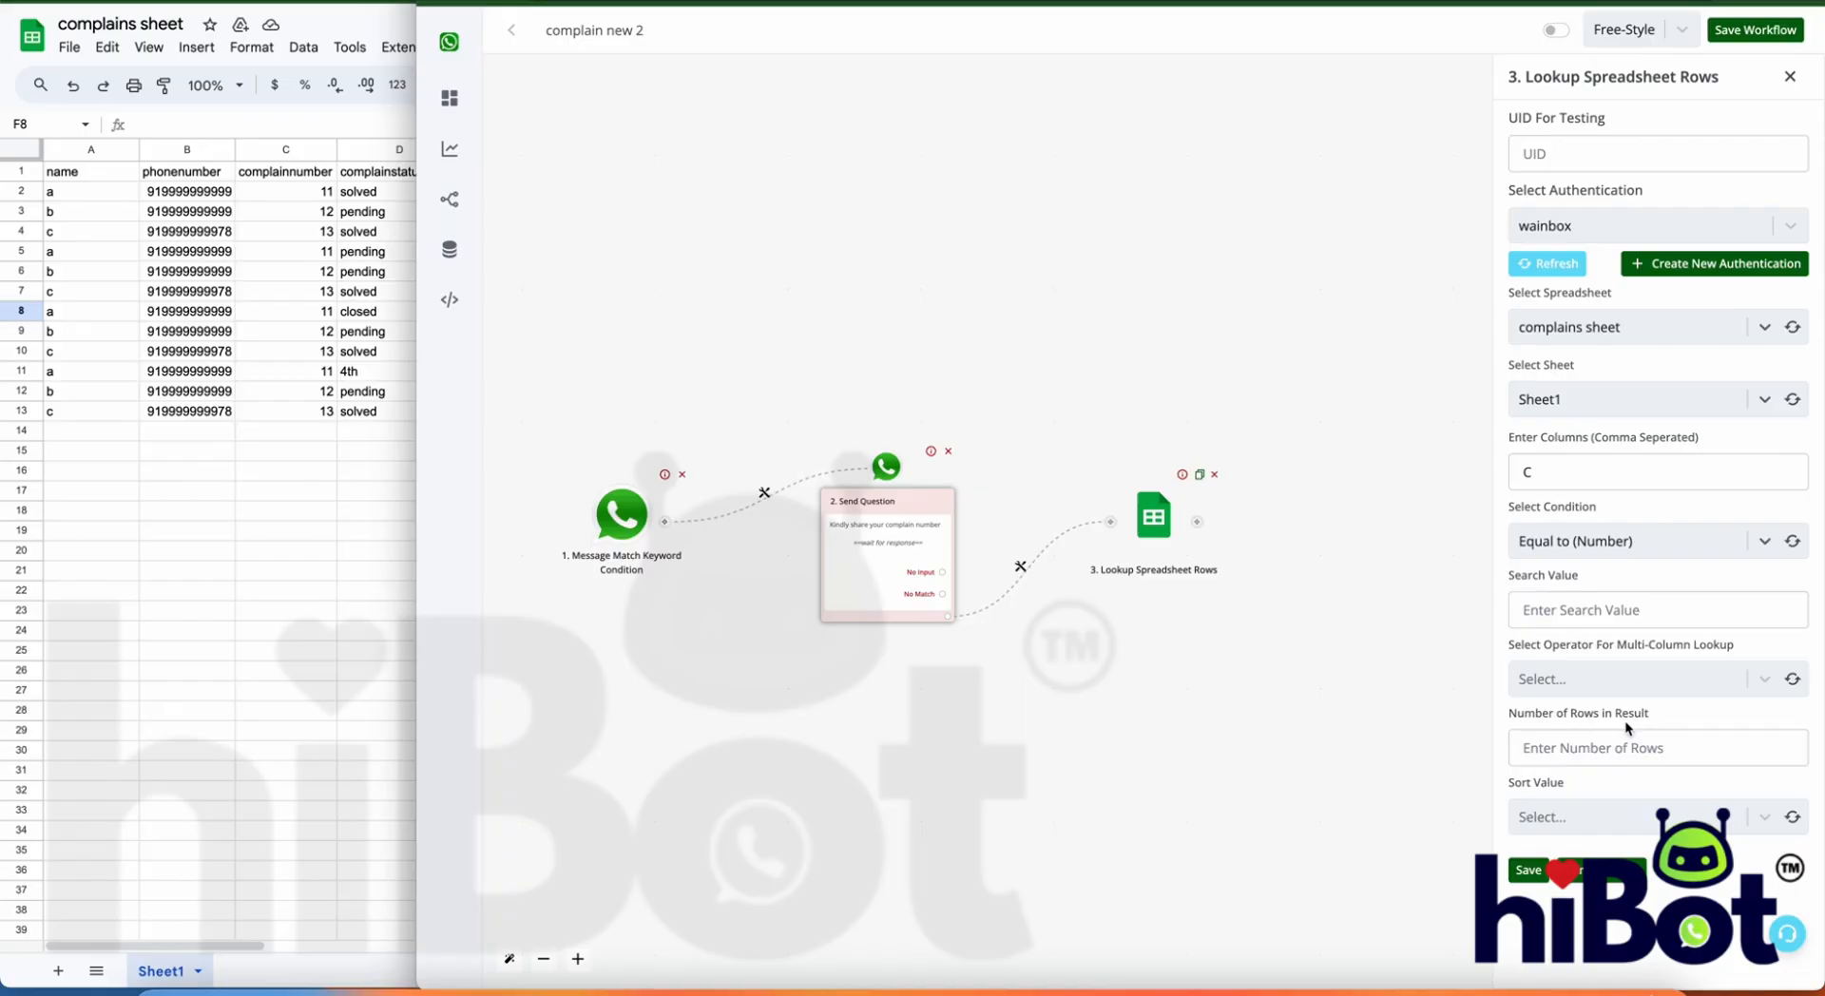
Step: Map the lookup's search value to the last_text_input variable
{"action": "left_click", "coordinate": [1584, 613]}
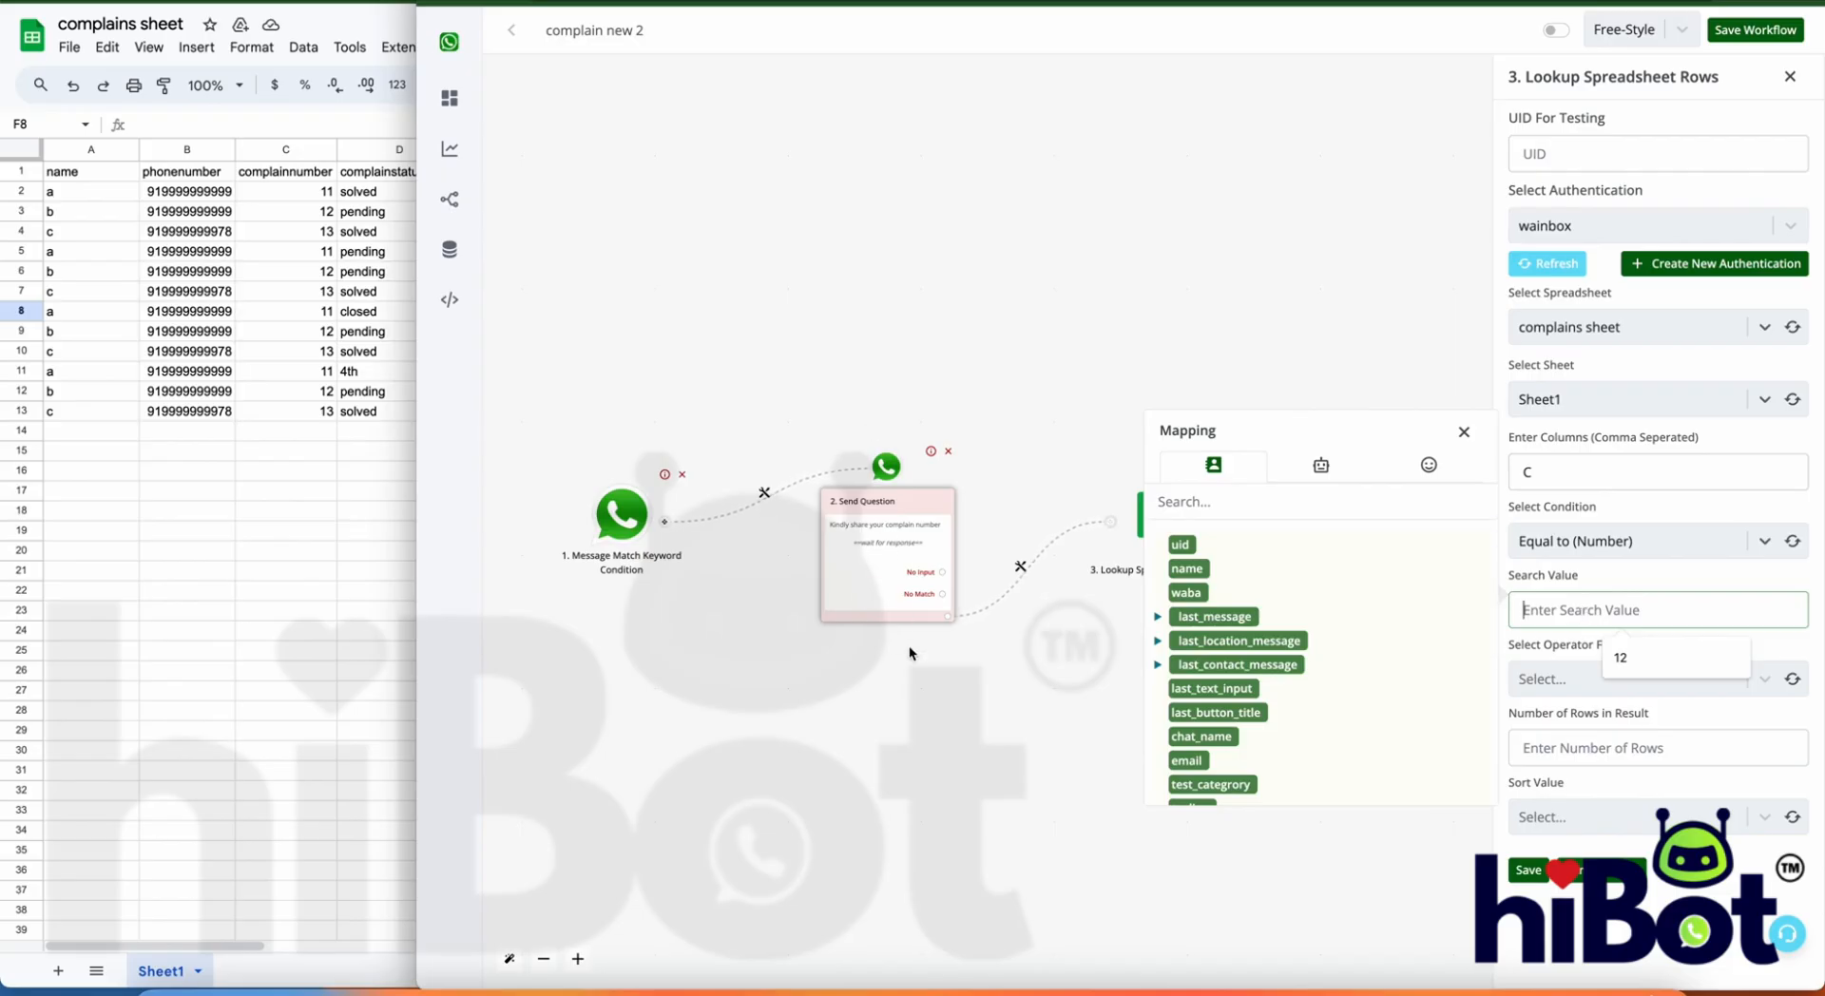
{"action": "left_click", "coordinate": [1208, 694]}
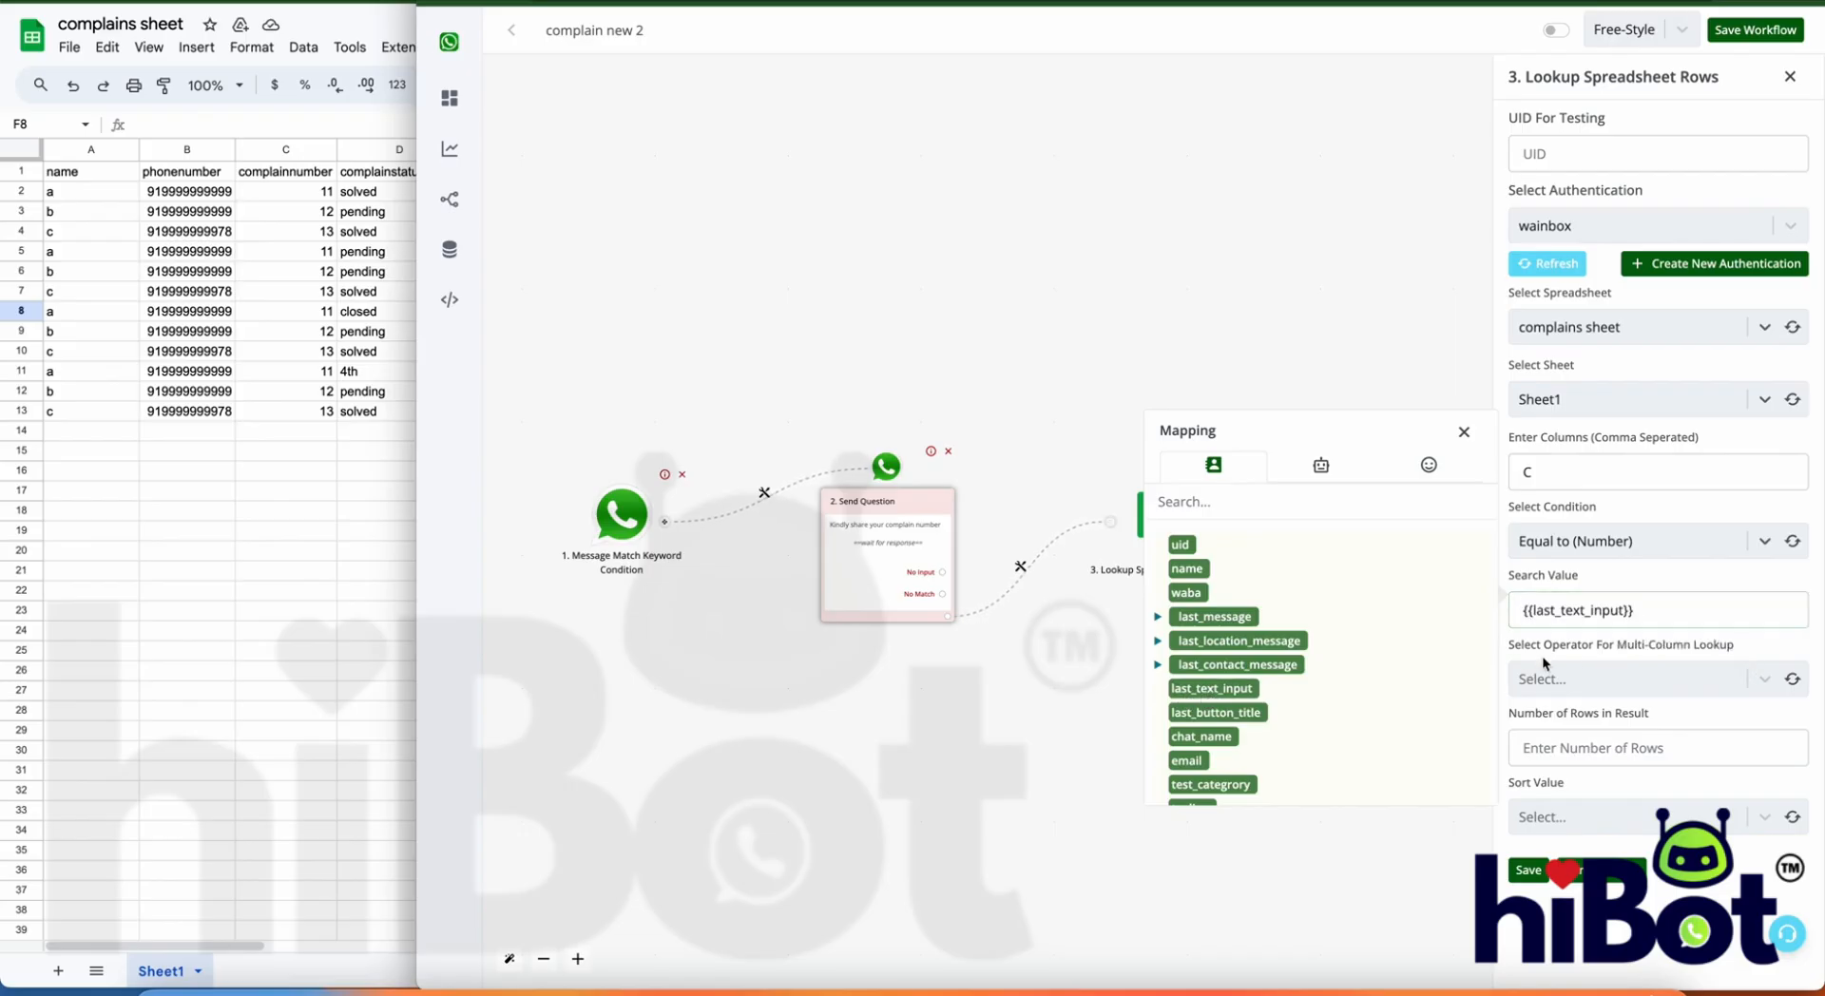
{"action": "left_click_drag", "start_coordinate": [1617, 616], "coordinate": [1521, 610]}
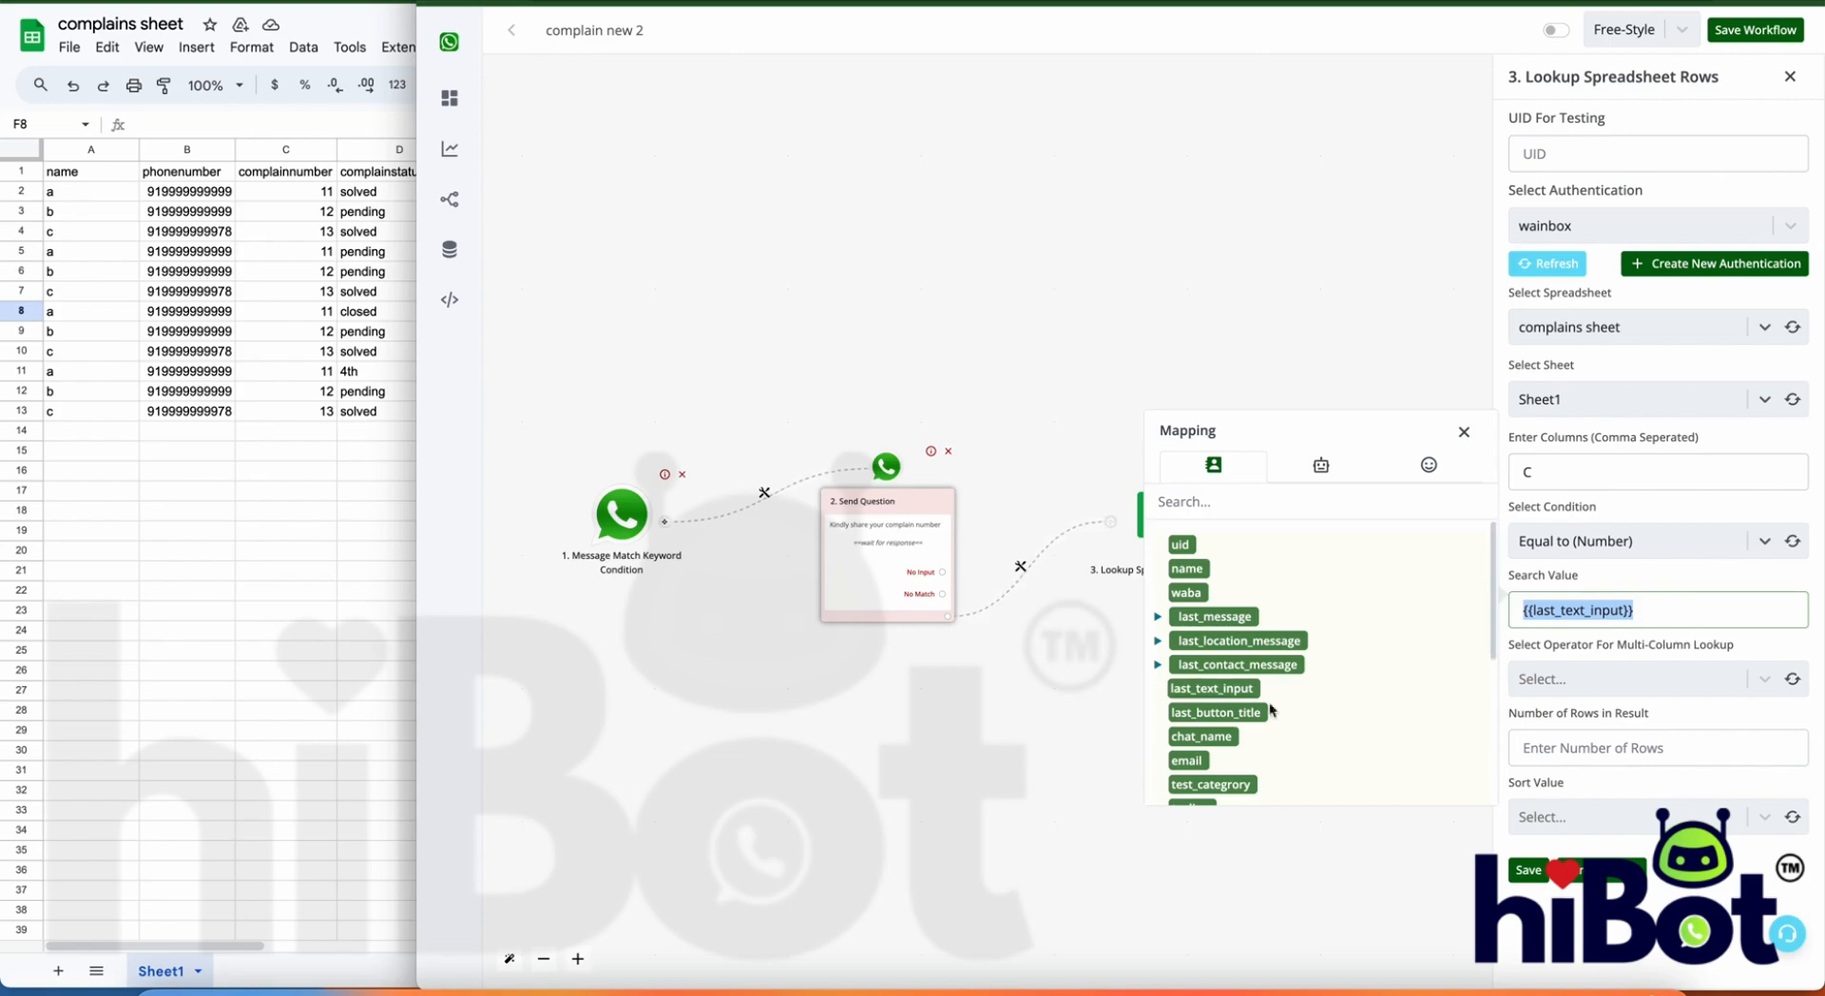
{"action": "left_click", "coordinate": [1648, 616]}
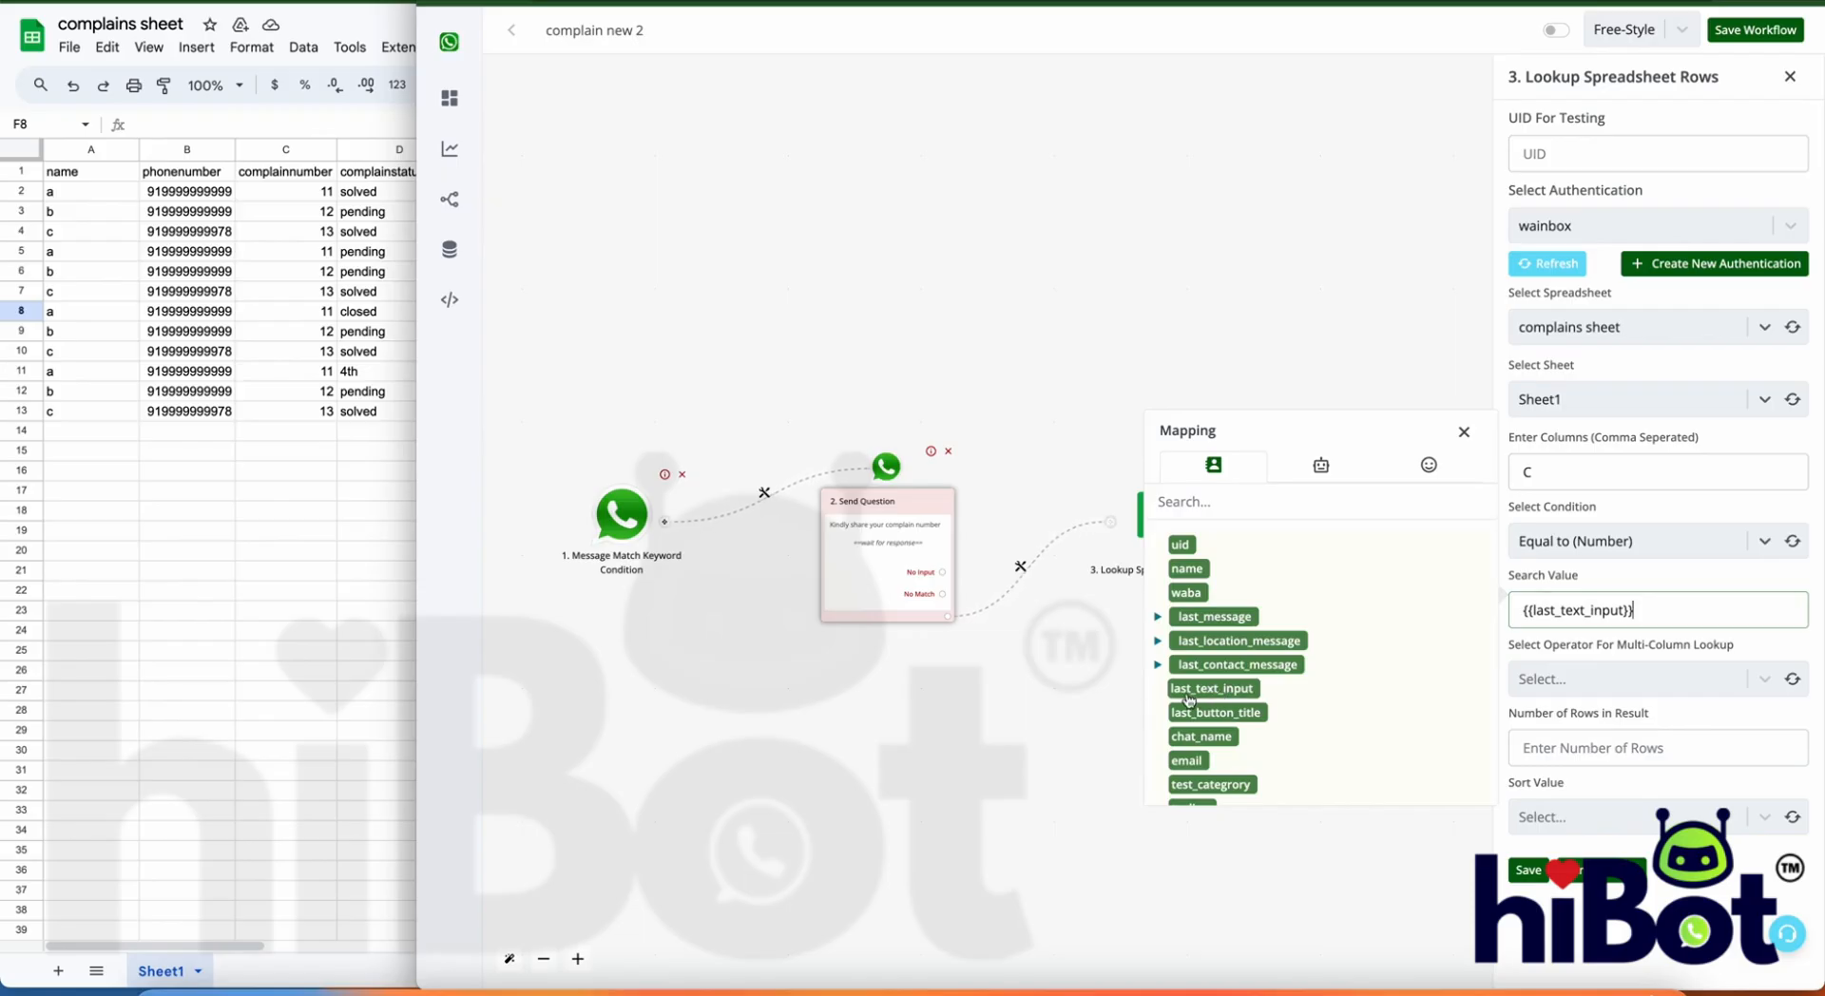
Step: Choose OR as the lookup's operator for multi-column searches
{"action": "left_click", "coordinate": [1729, 677]}
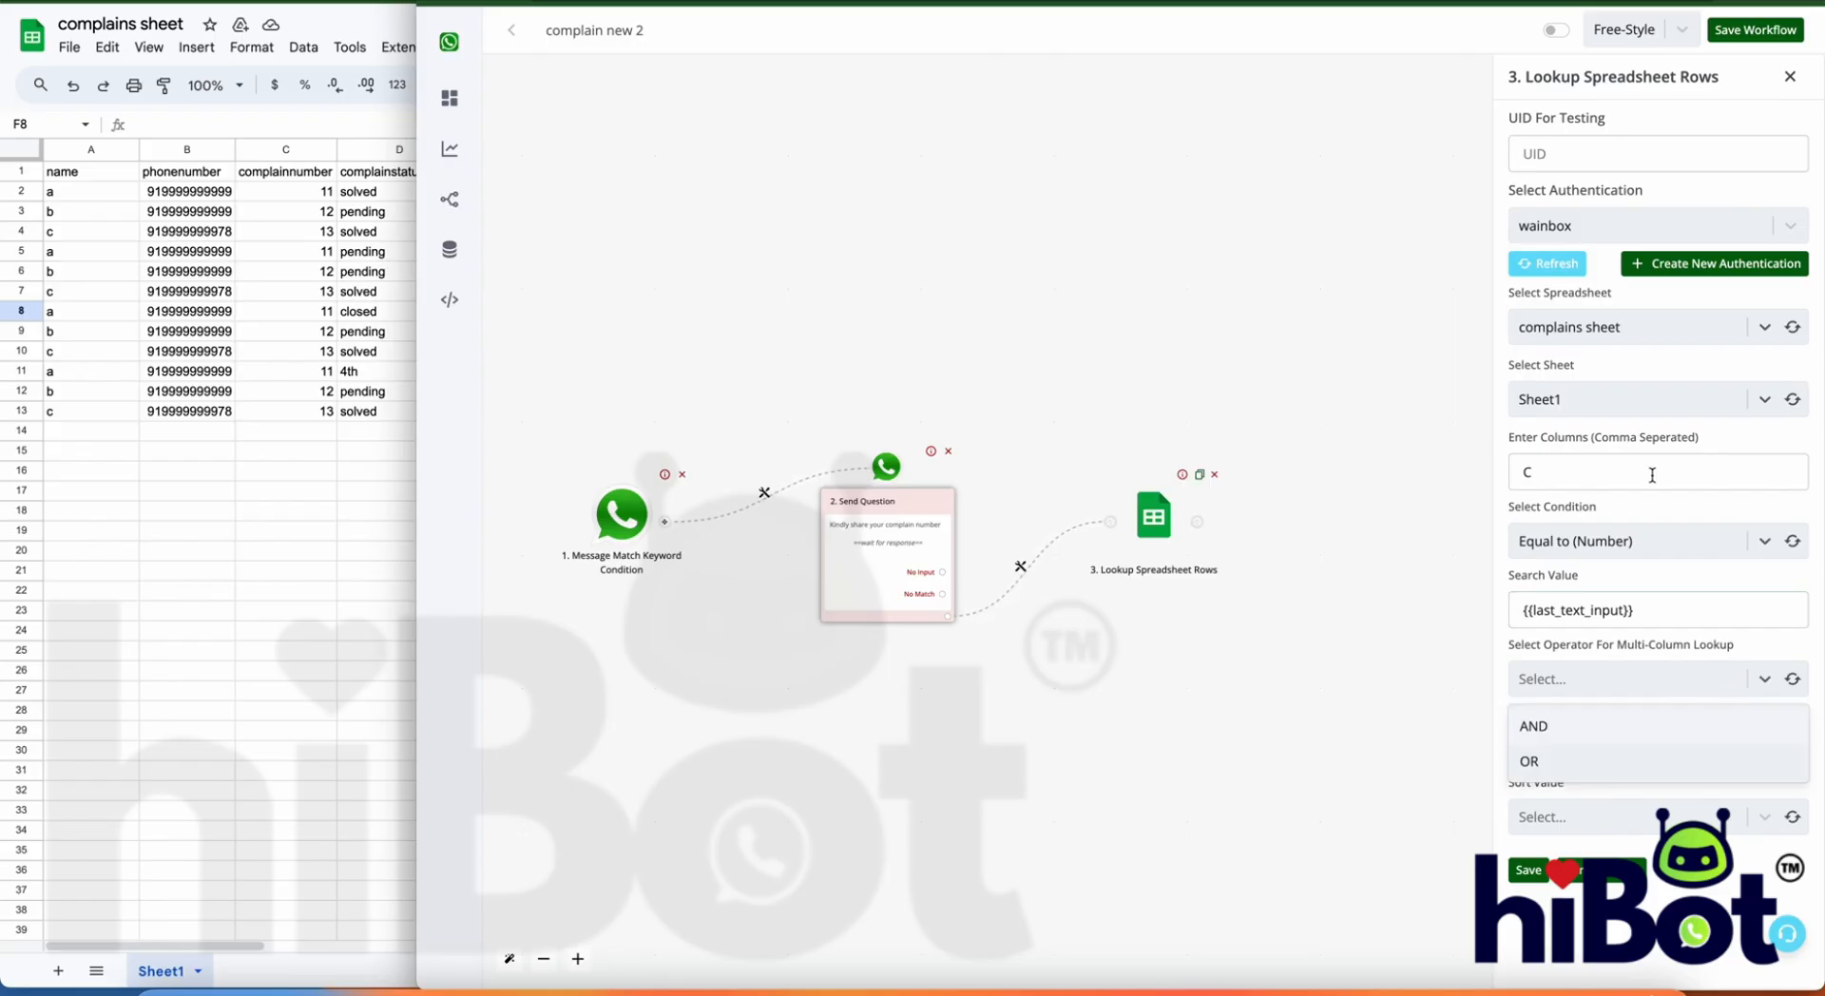
{"action": "left_click", "coordinate": [1552, 610]}
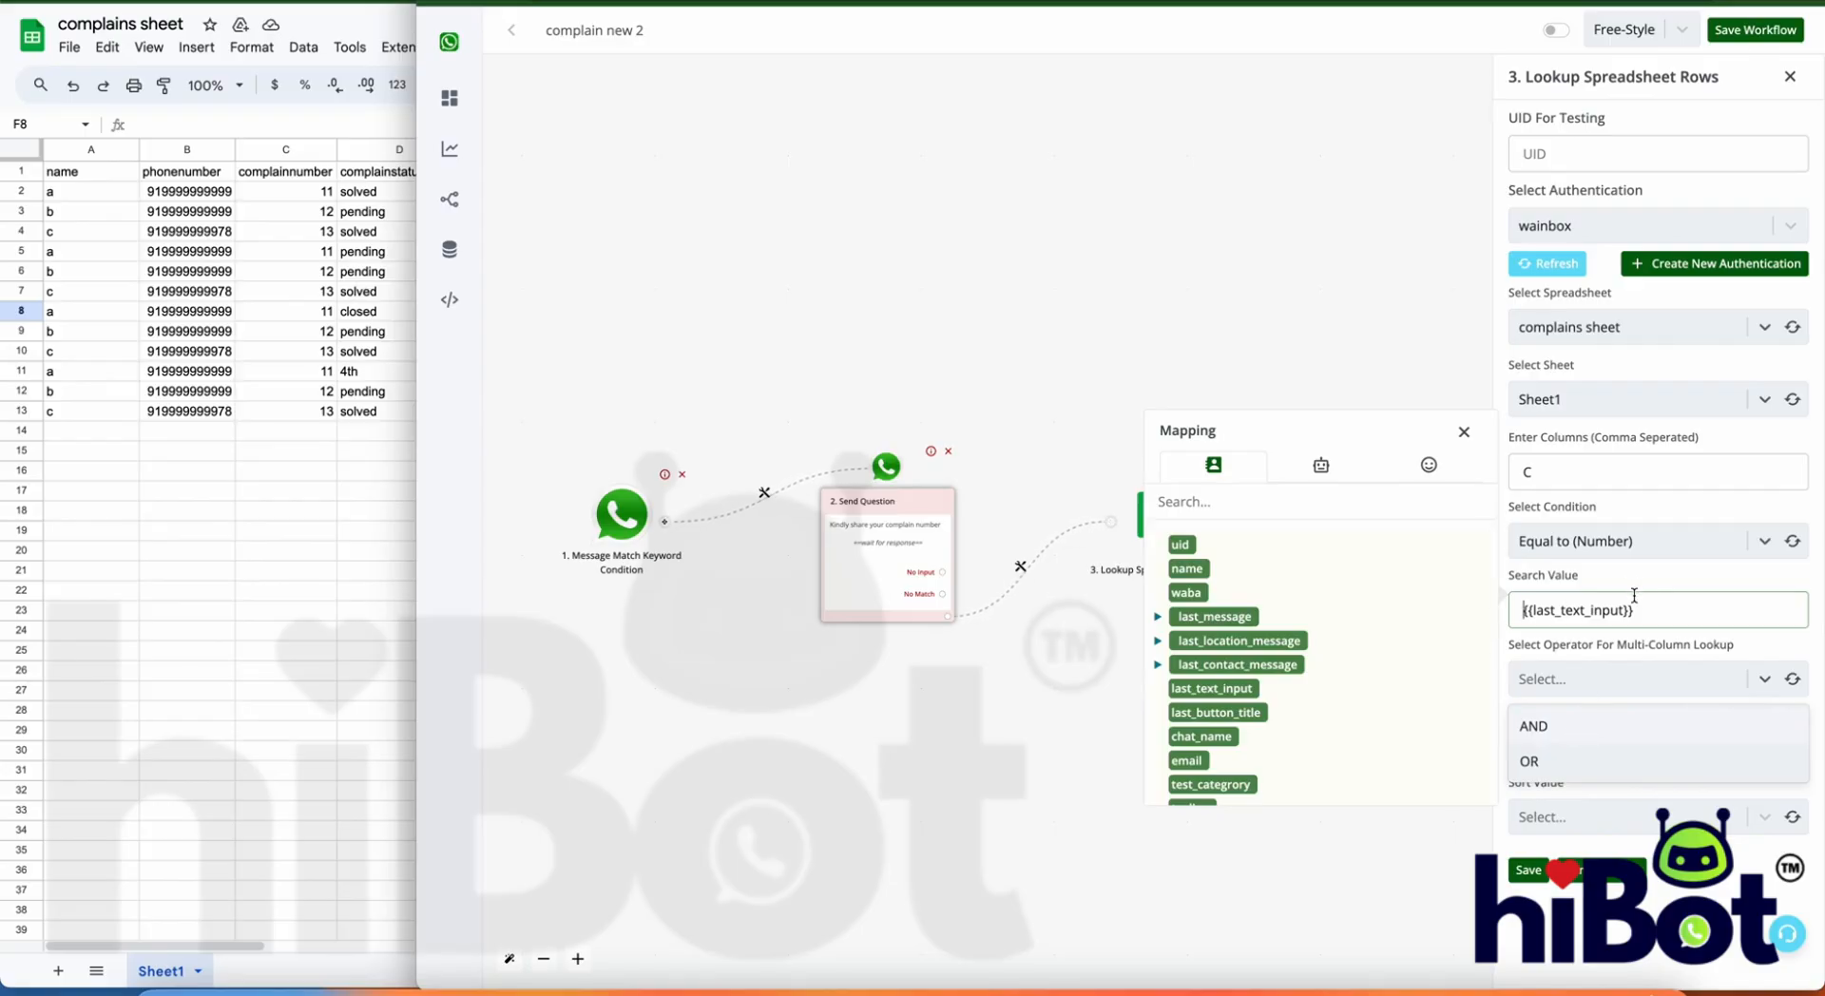
{"action": "left_click_drag", "start_coordinate": [1639, 610], "coordinate": [1522, 610]}
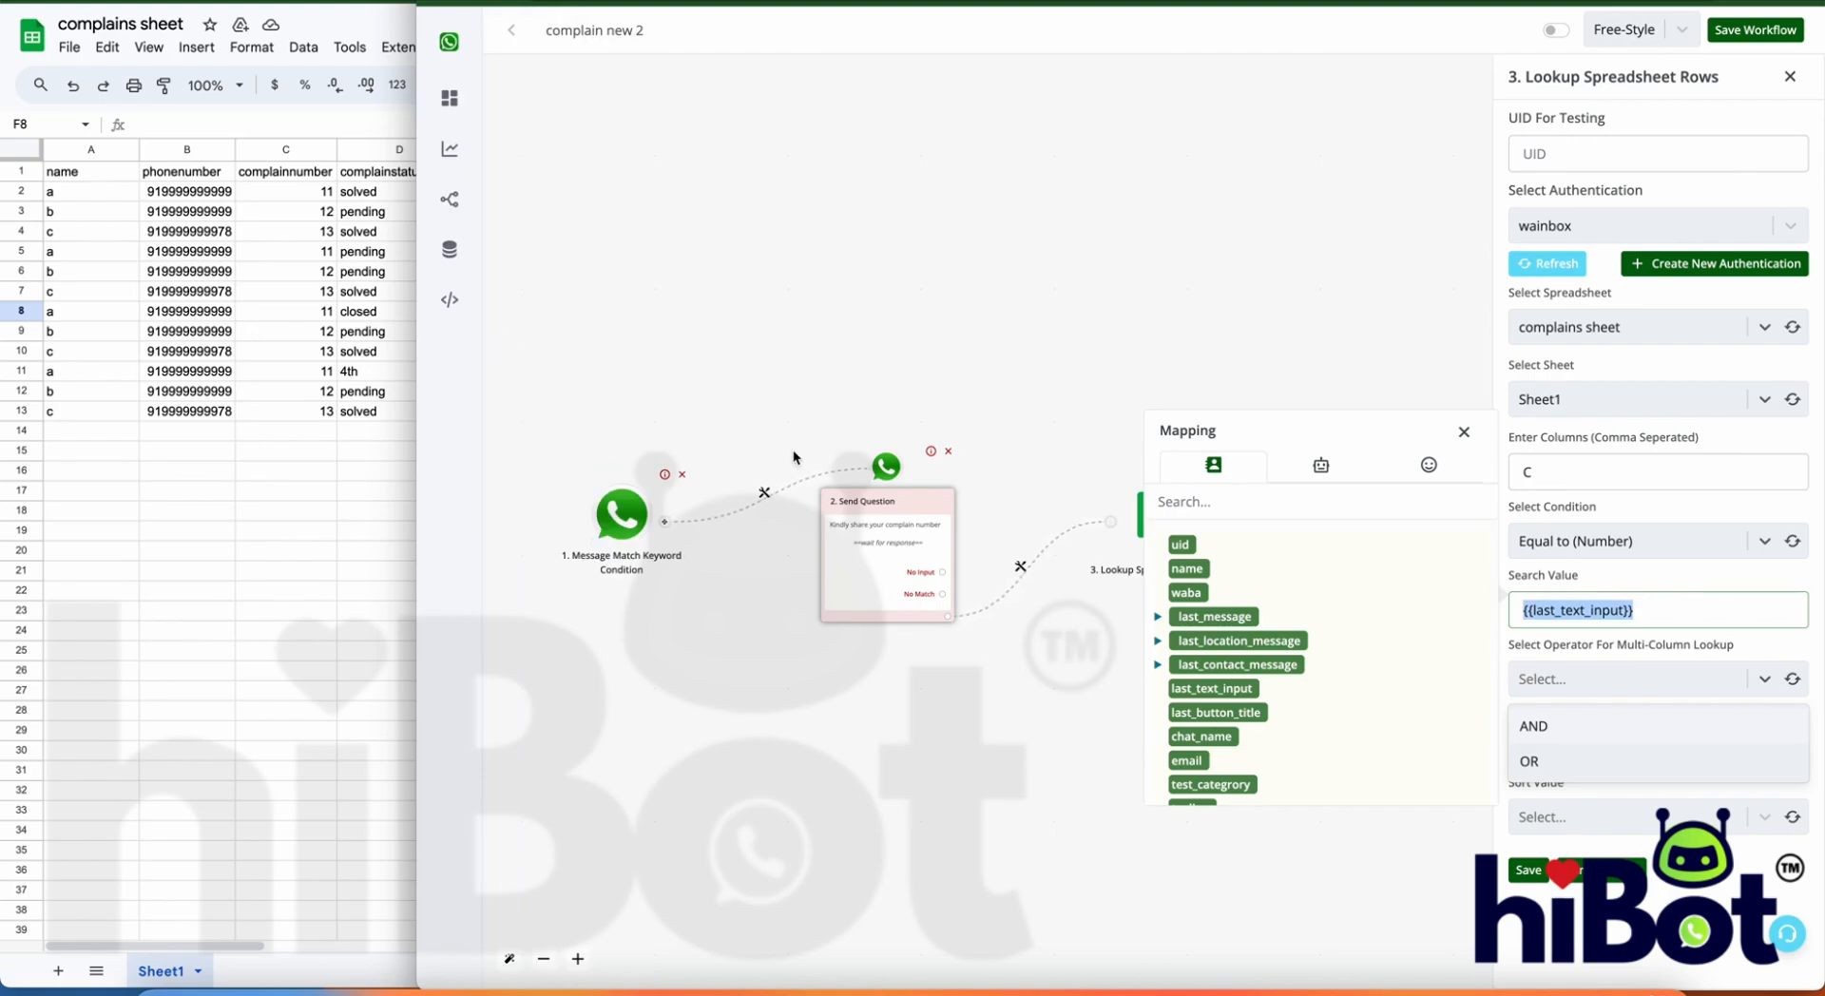
{"action": "left_click", "coordinate": [1562, 762]}
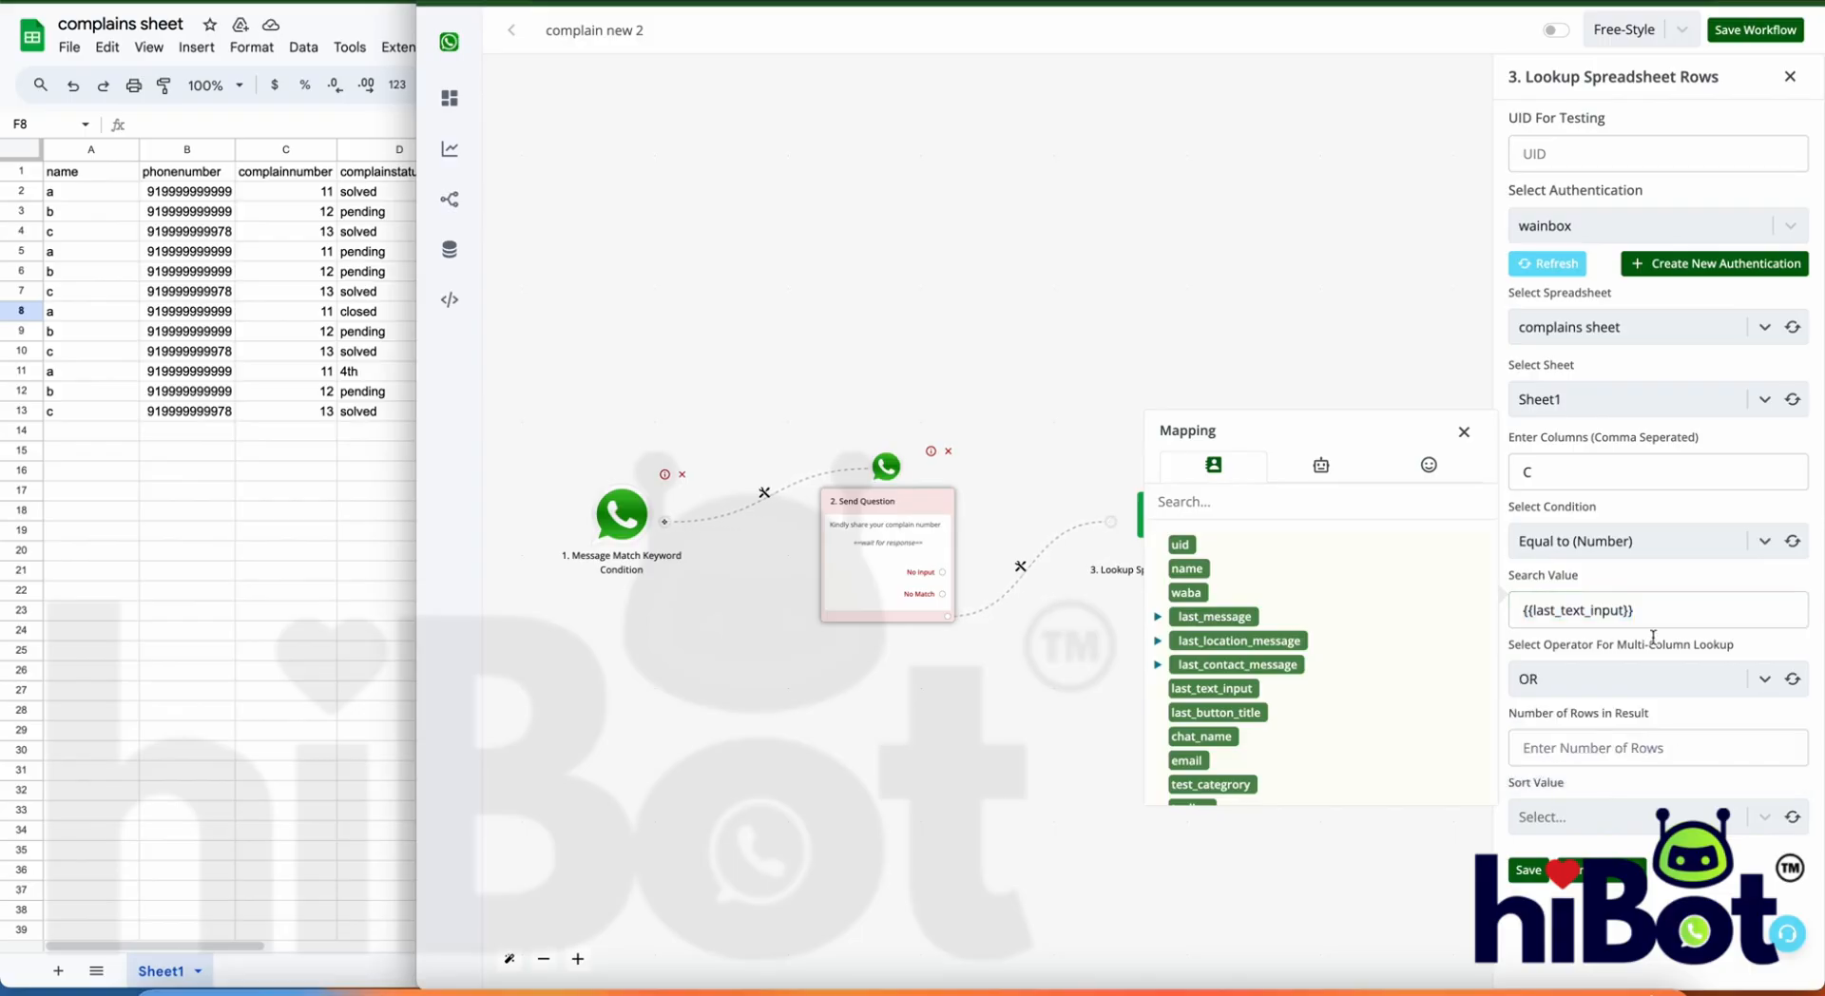
Step: Limit the number of rows in the lookup result to 1
{"action": "left_click", "coordinate": [1715, 745]}
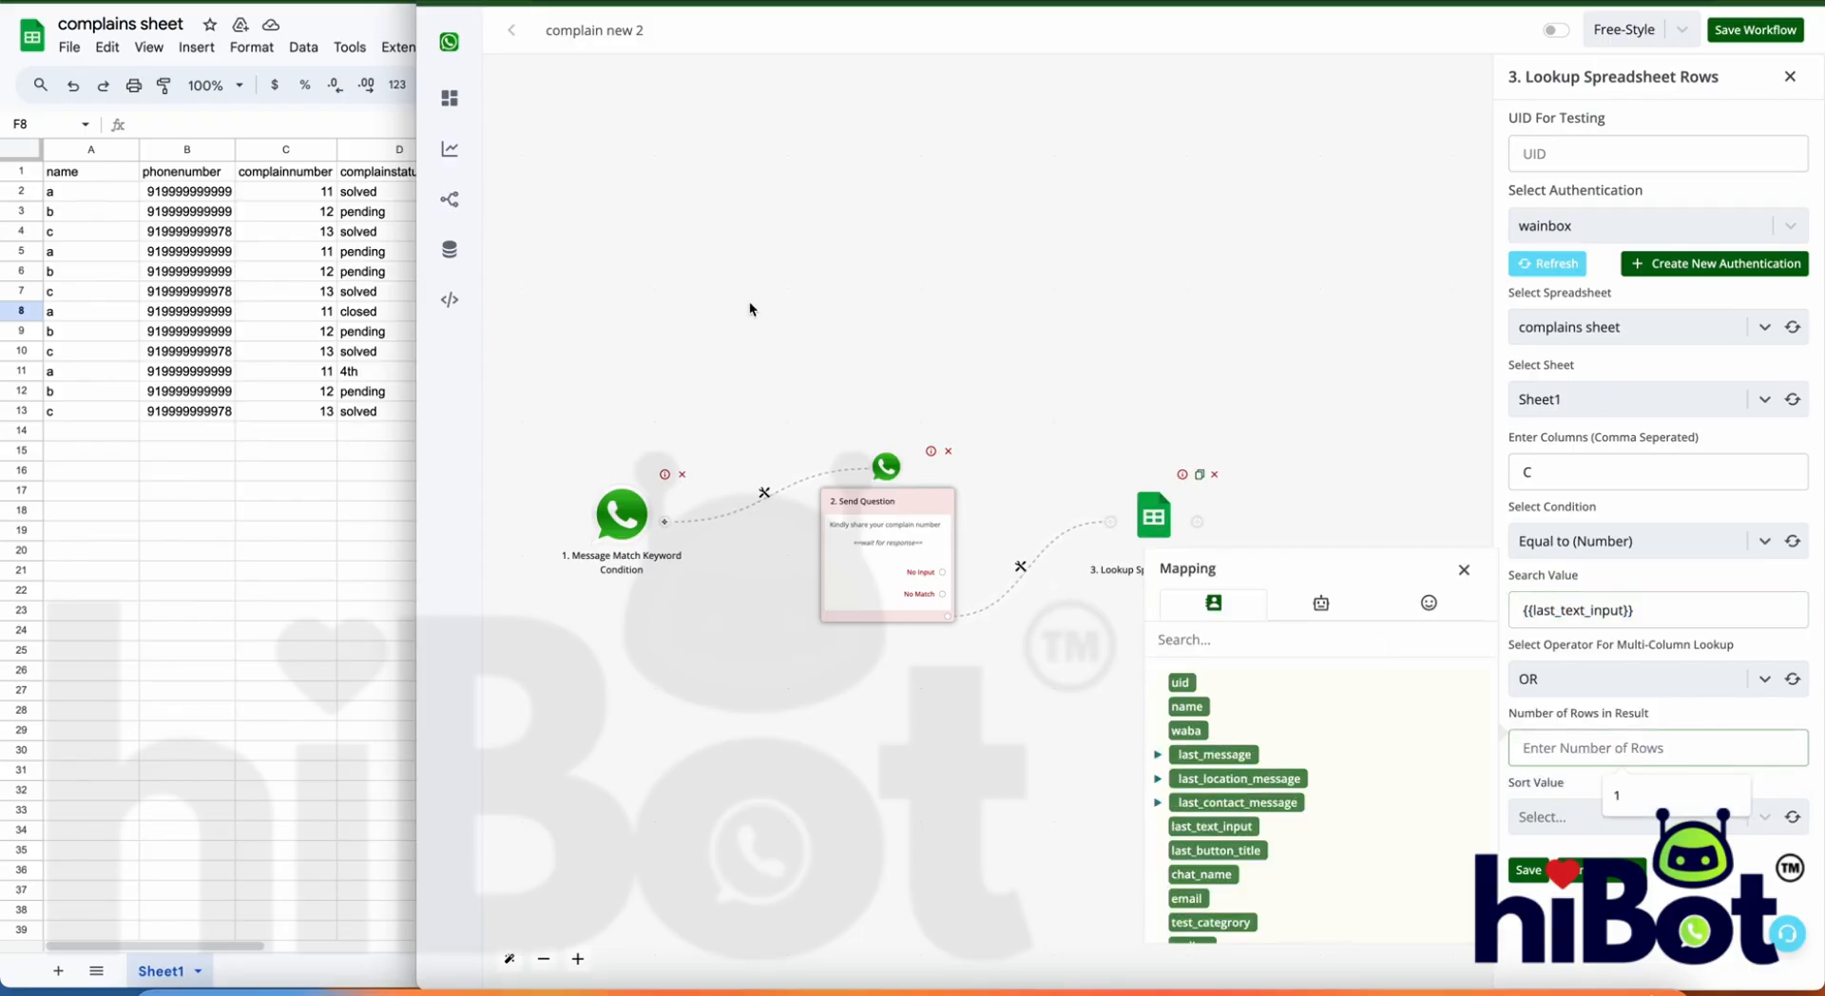
{"action": "left_click", "coordinate": [1465, 571]}
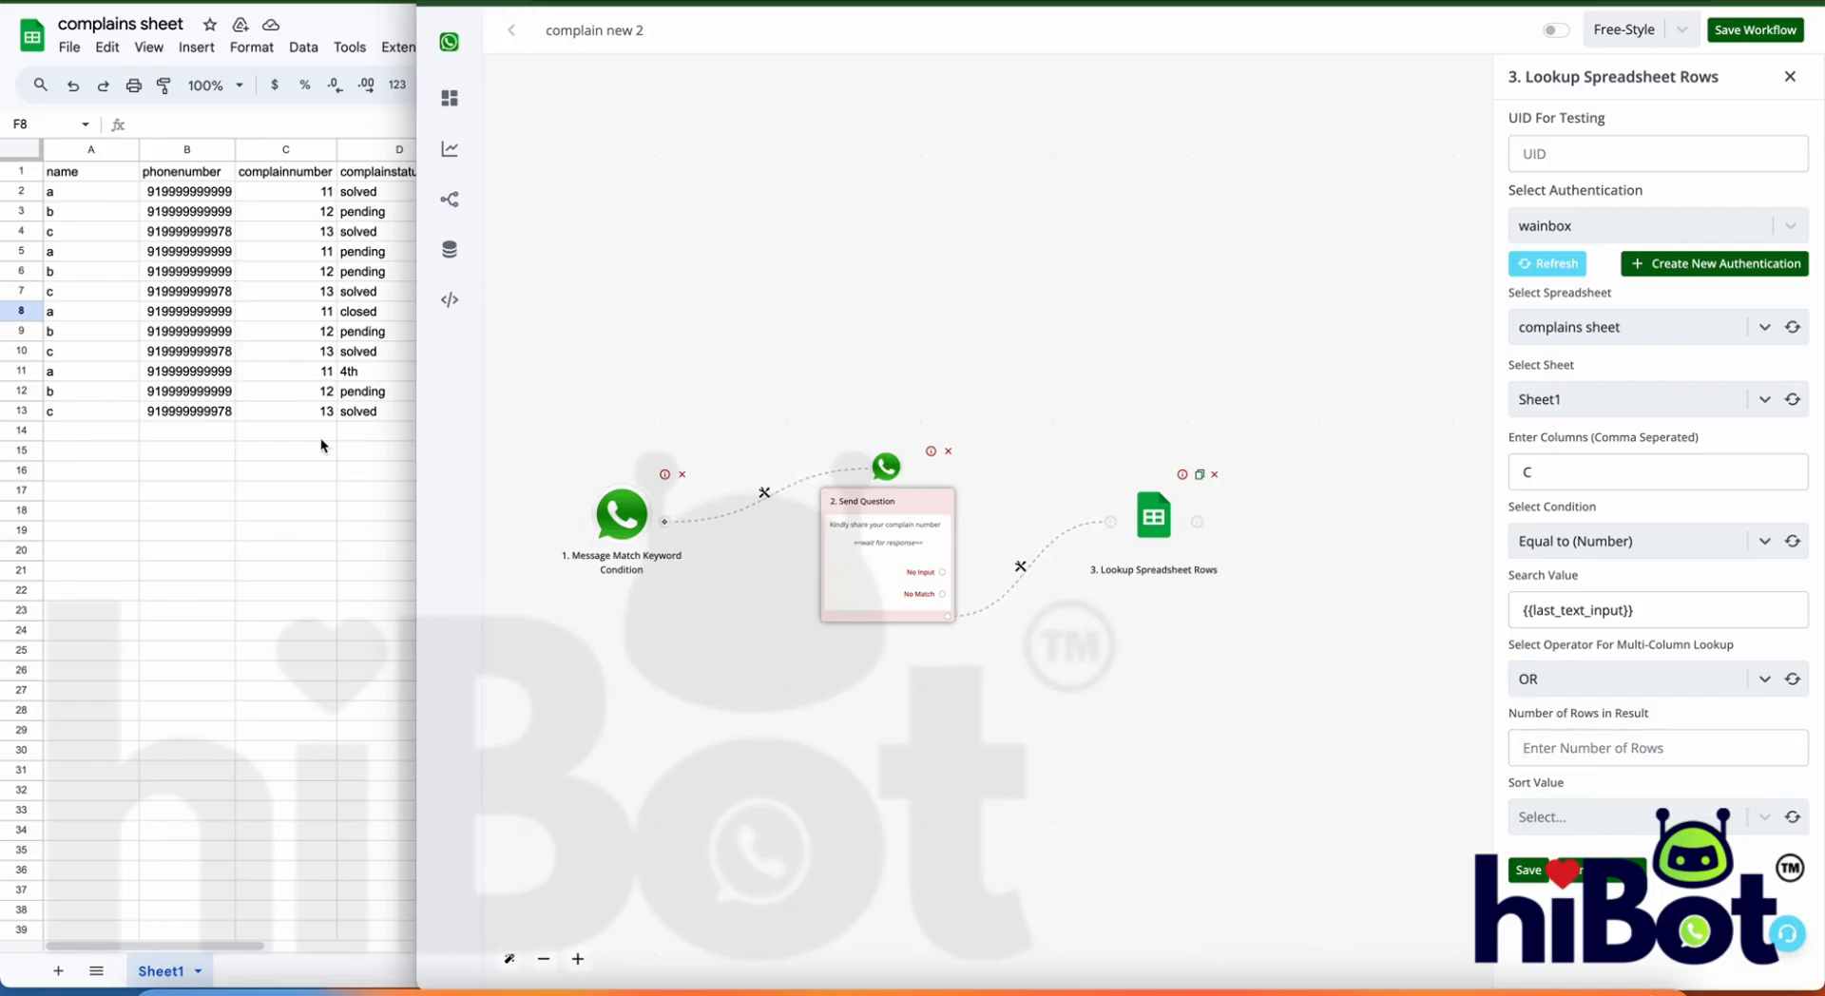
{"action": "left_click", "coordinate": [1627, 758]}
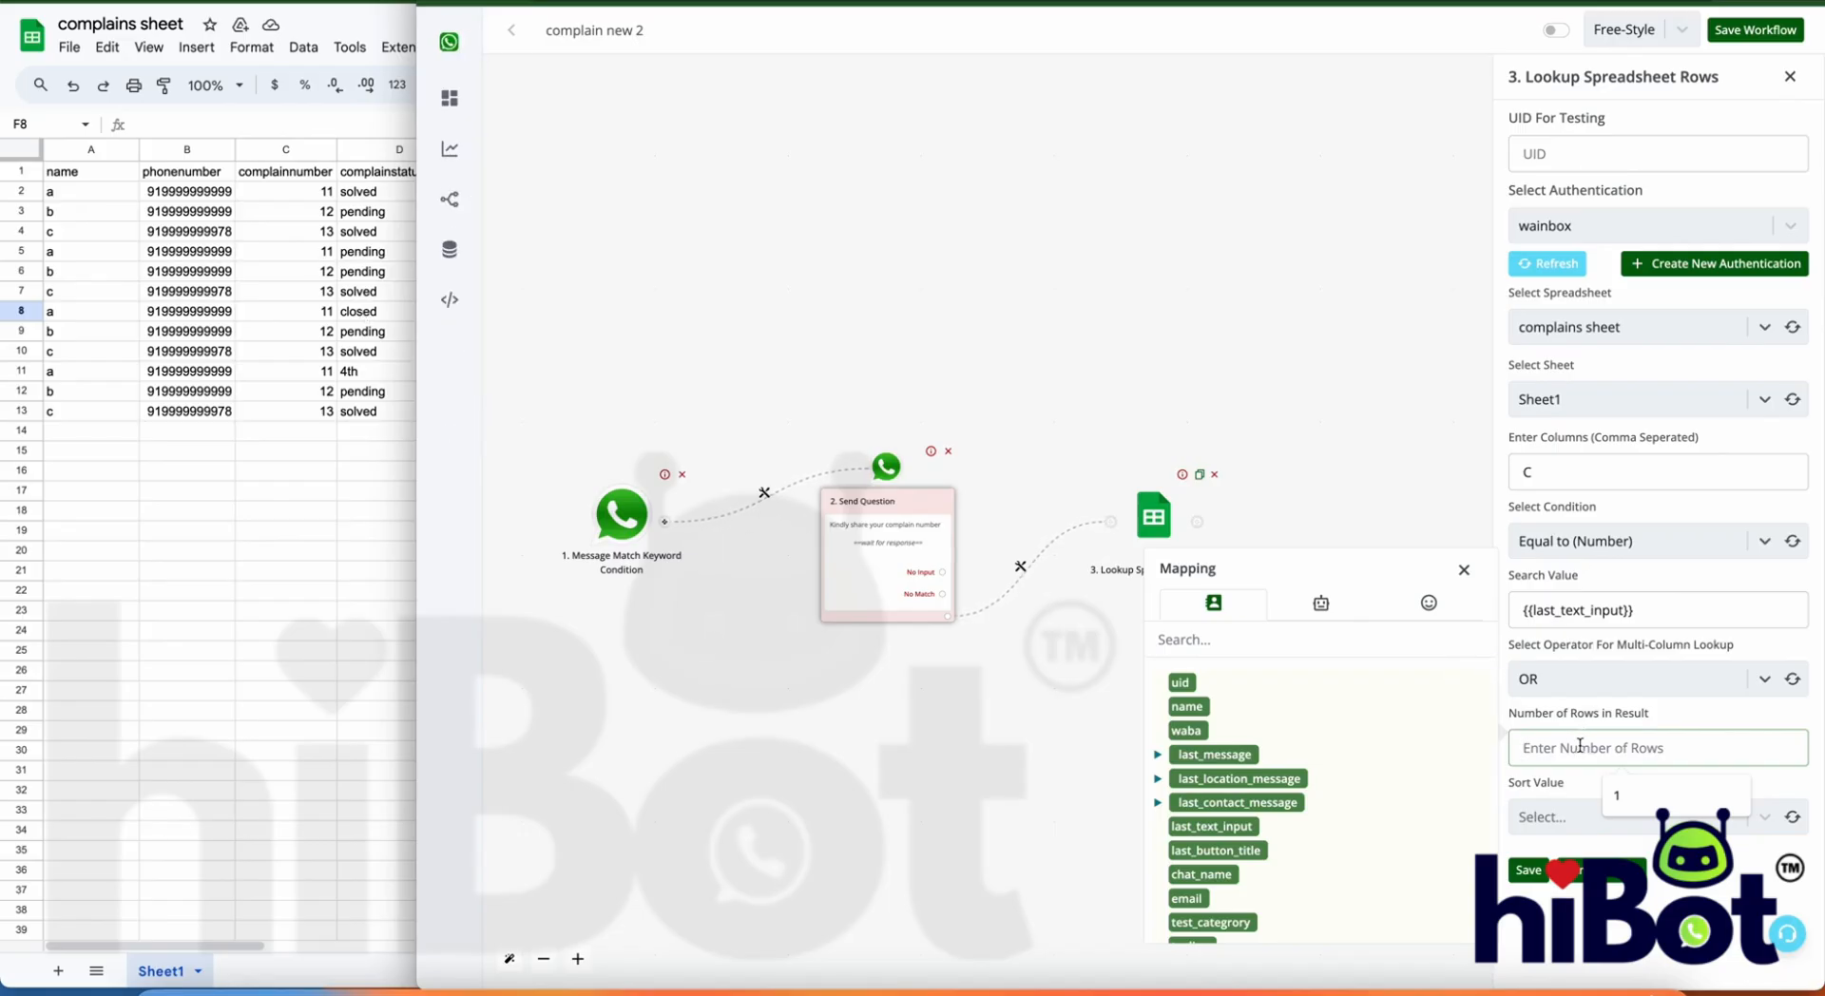
{"action": "type", "text": "1"}
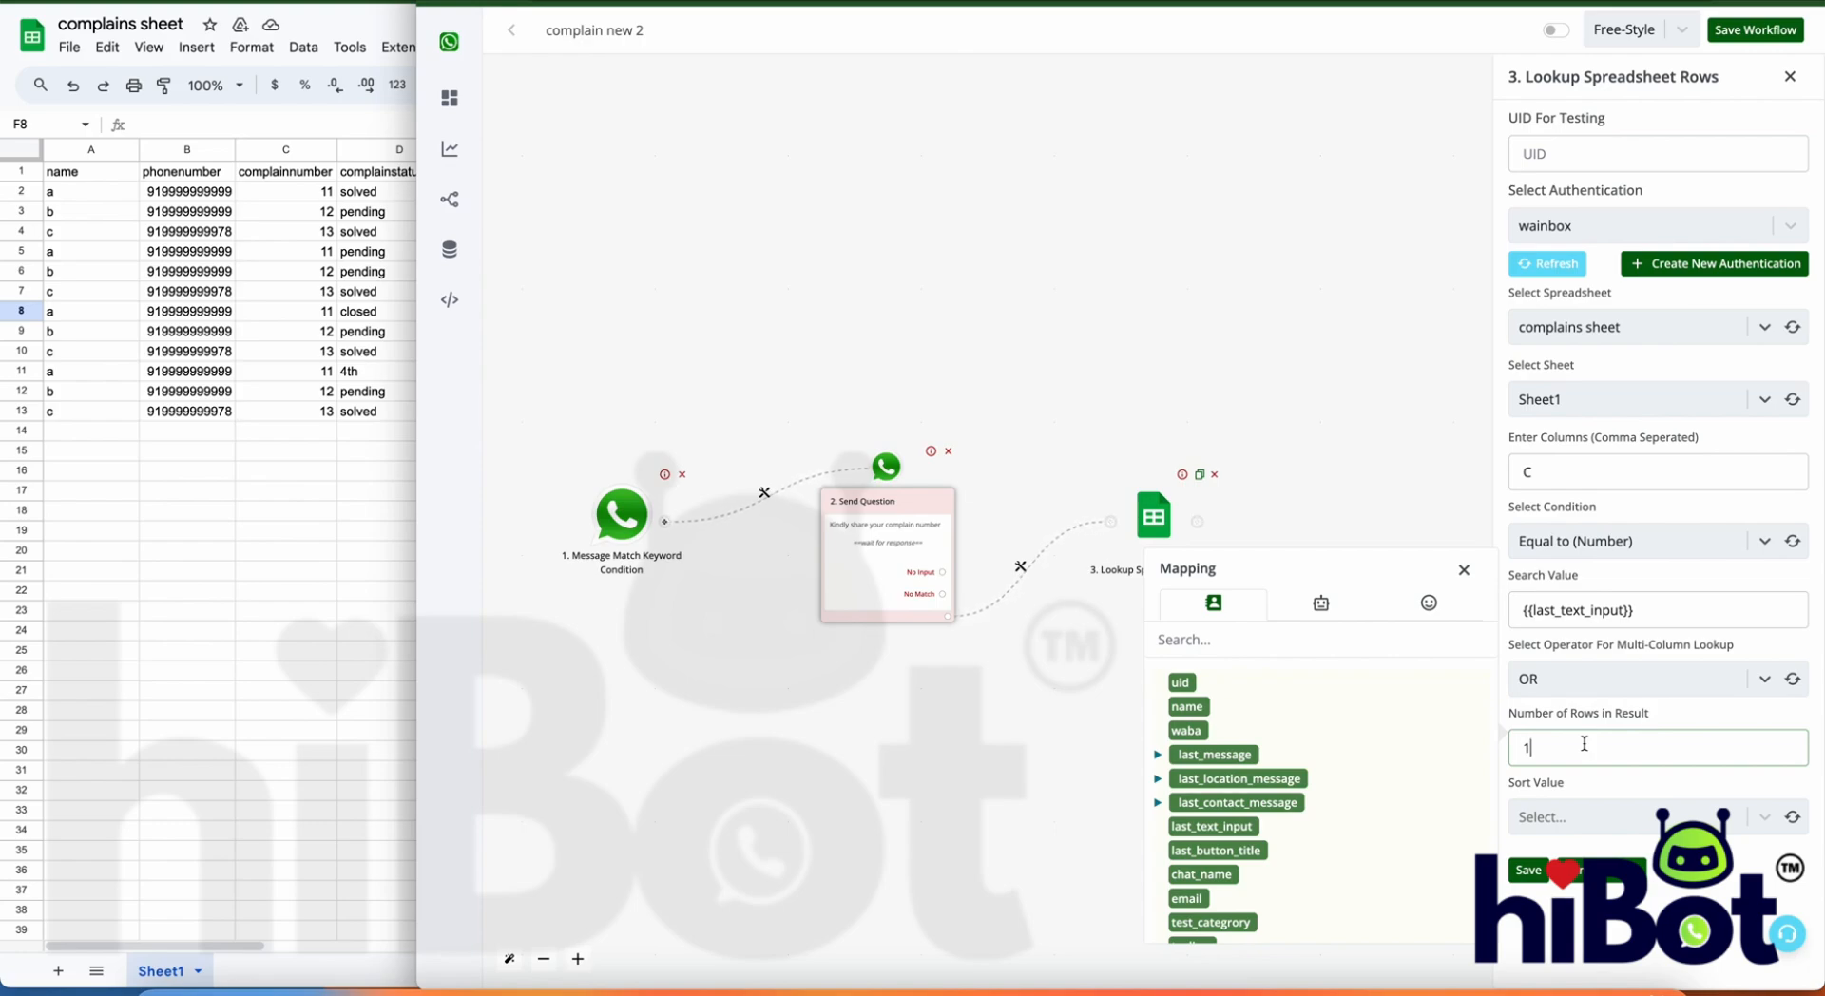
Step: Set the lookup's sort value to Top after checking the complaint number entries in the sheet
{"action": "left_click", "coordinate": [1745, 831]}
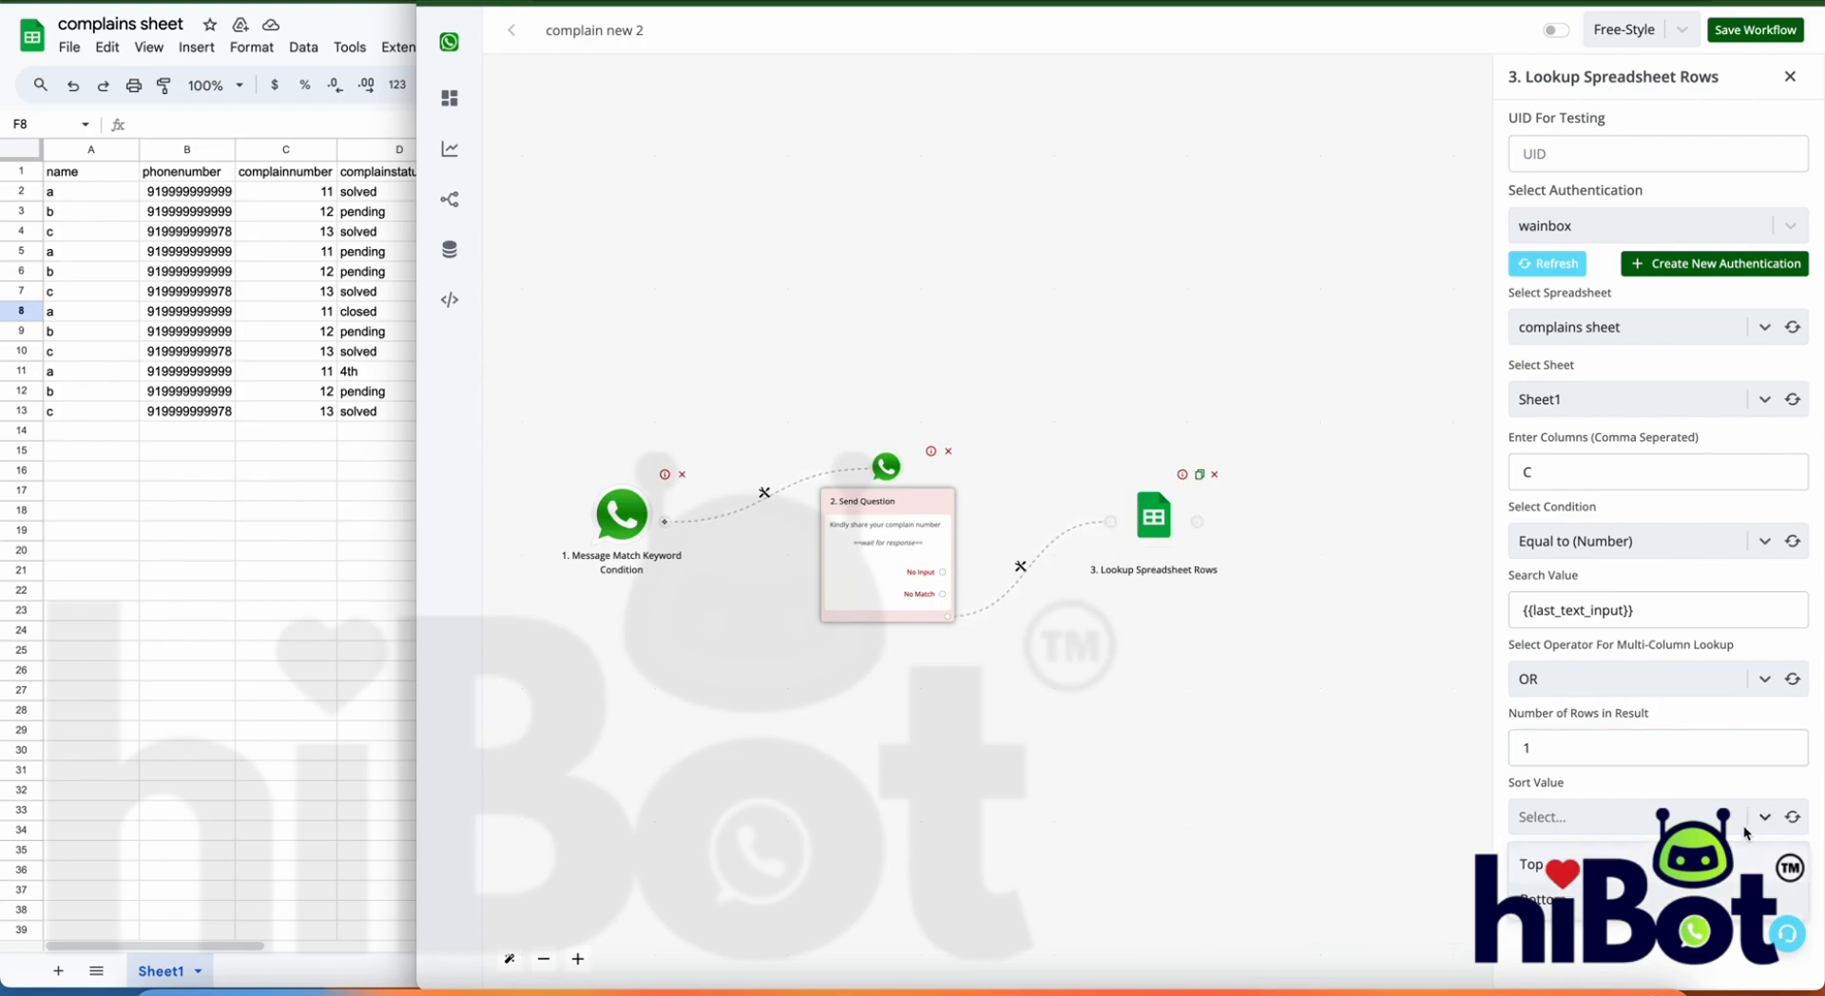
{"action": "left_click", "coordinate": [1547, 734]}
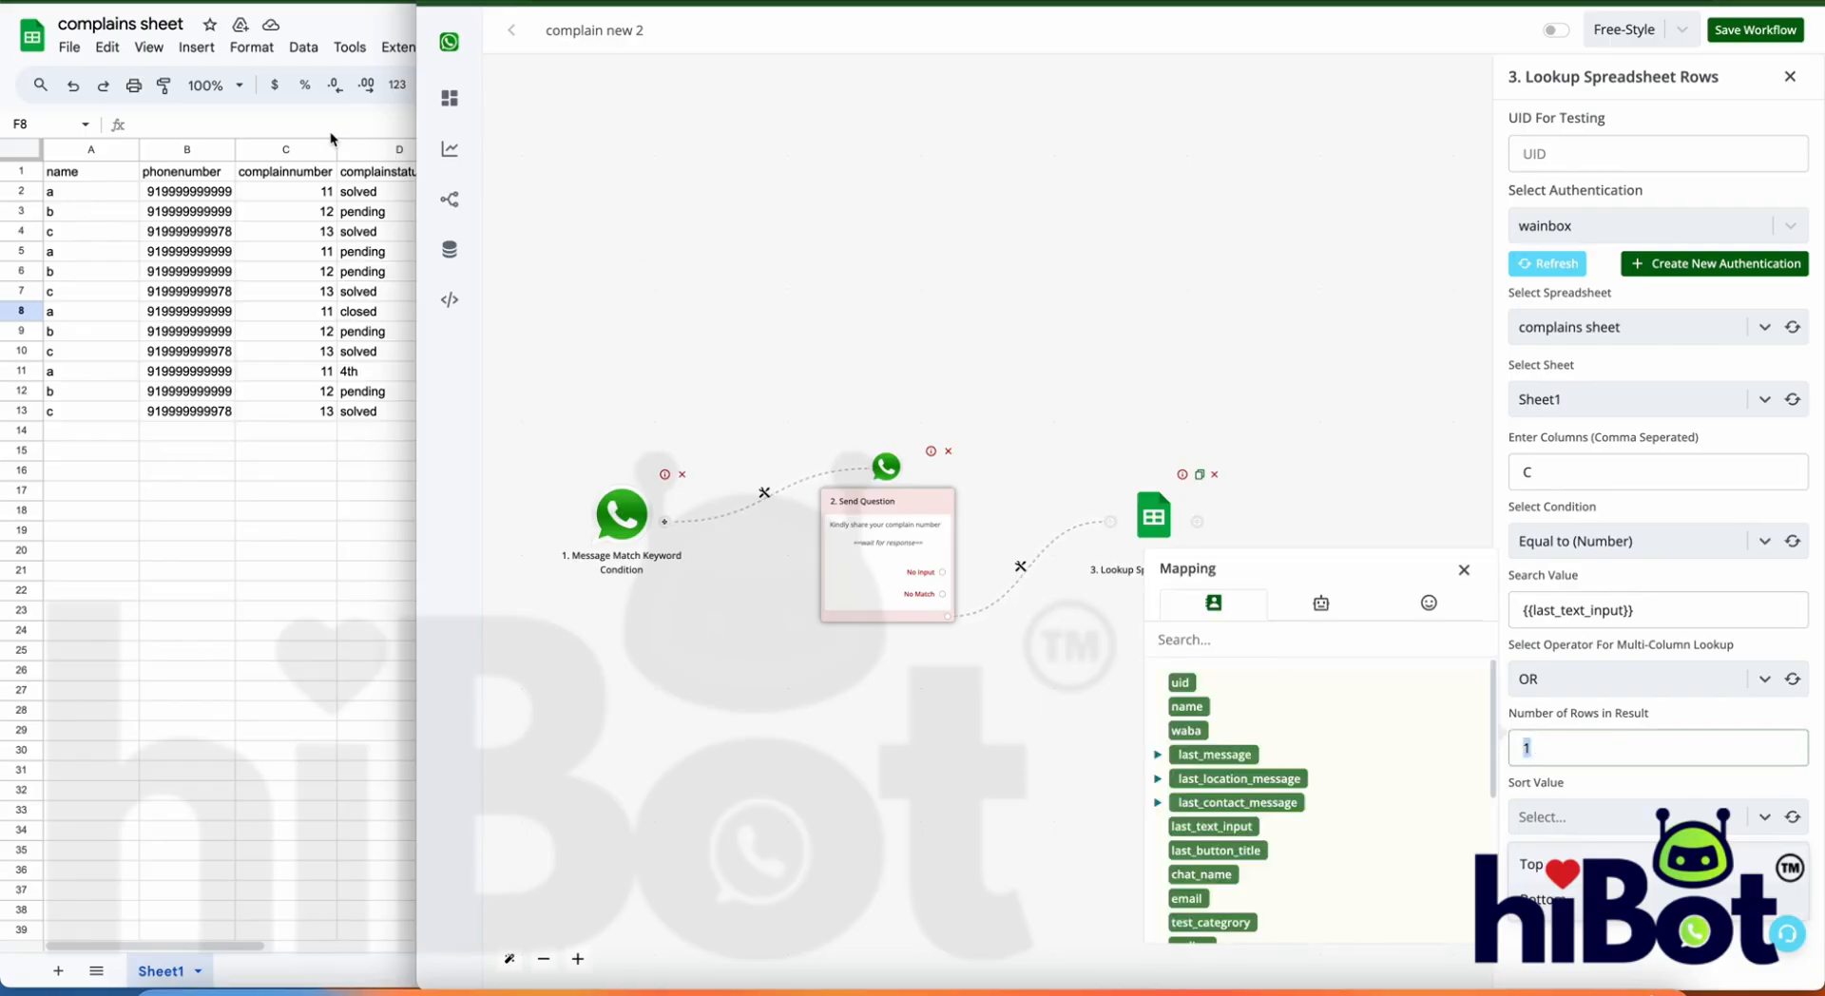
{"action": "left_click", "coordinate": [303, 193]}
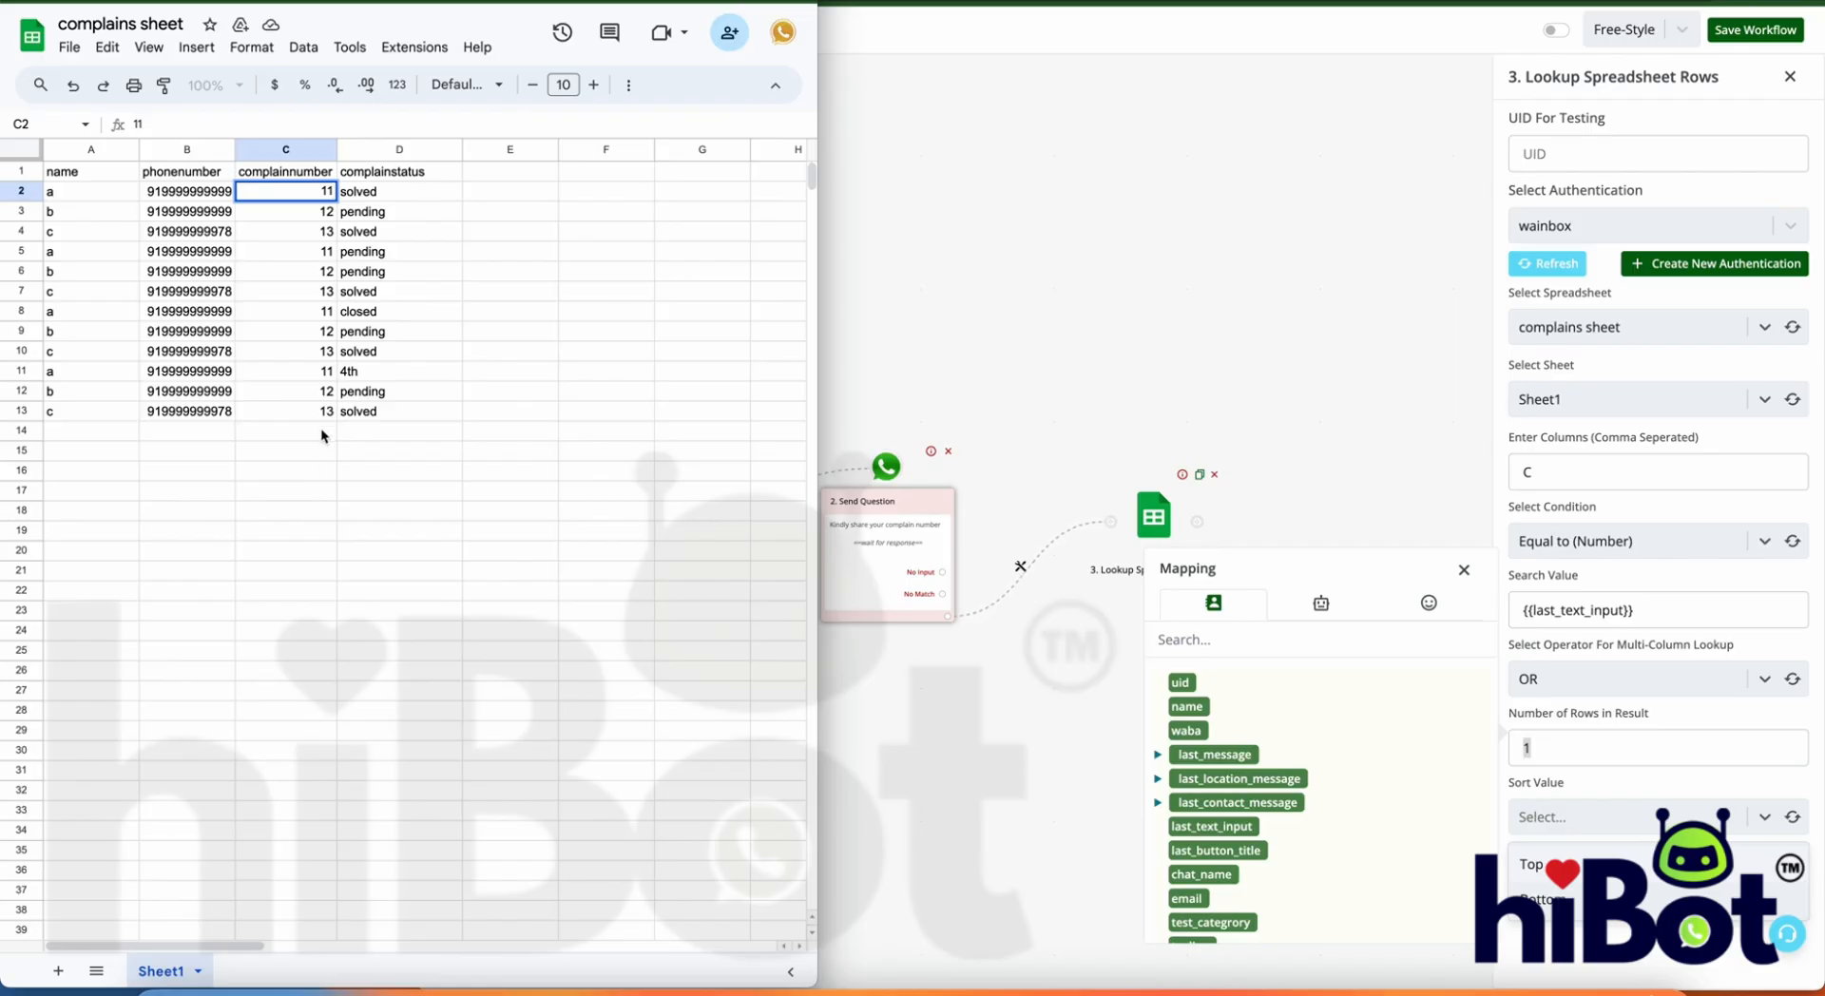
{"action": "left_click", "coordinate": [323, 372]}
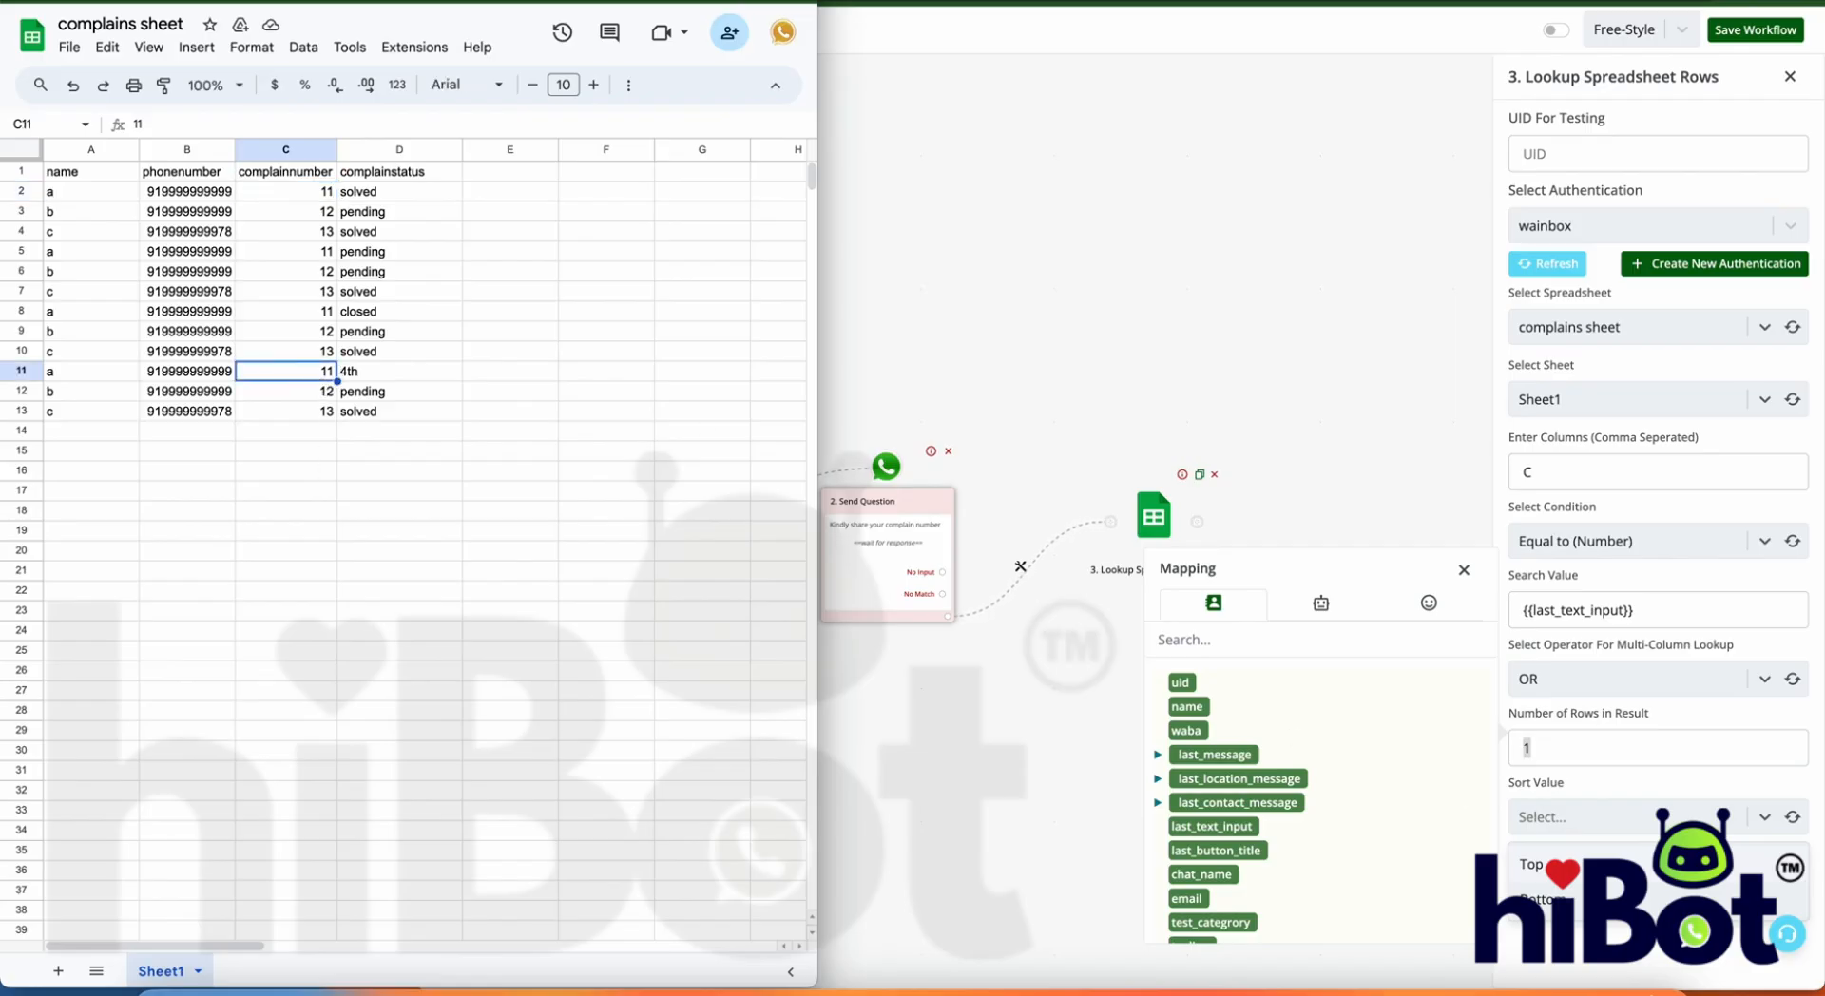
{"action": "left_click", "coordinate": [323, 194]}
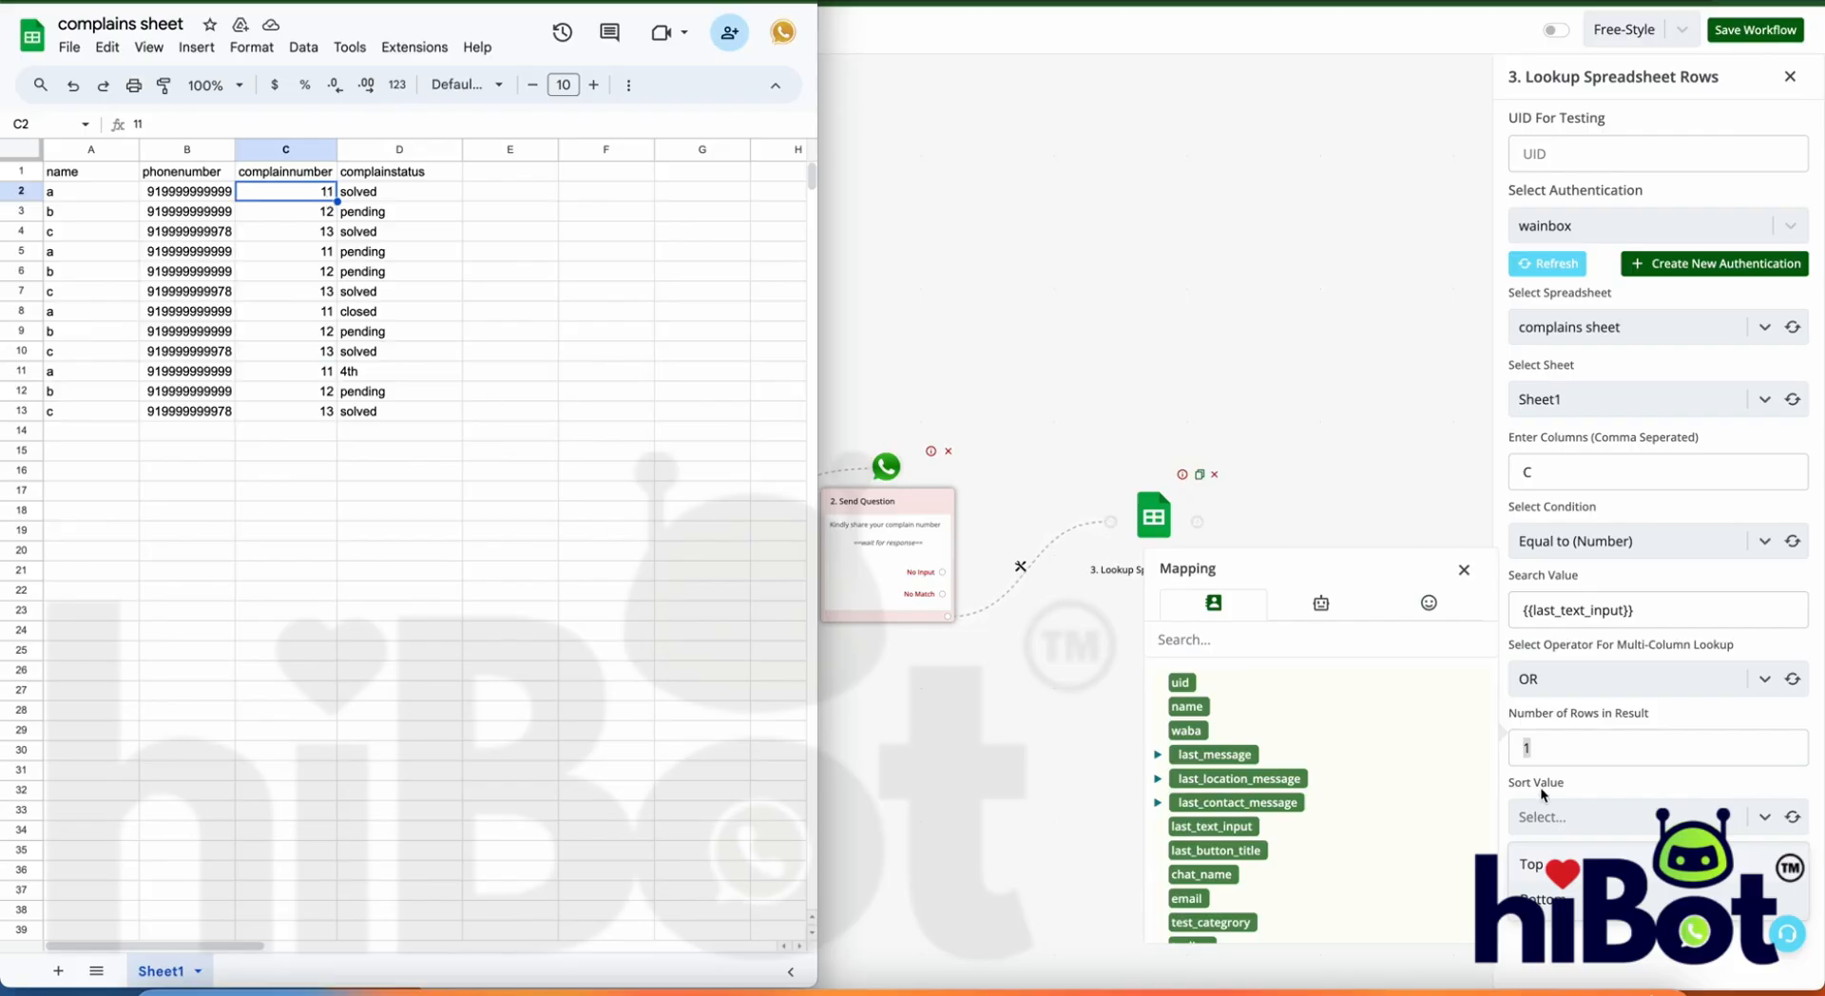
{"action": "left_click", "coordinate": [1532, 864]}
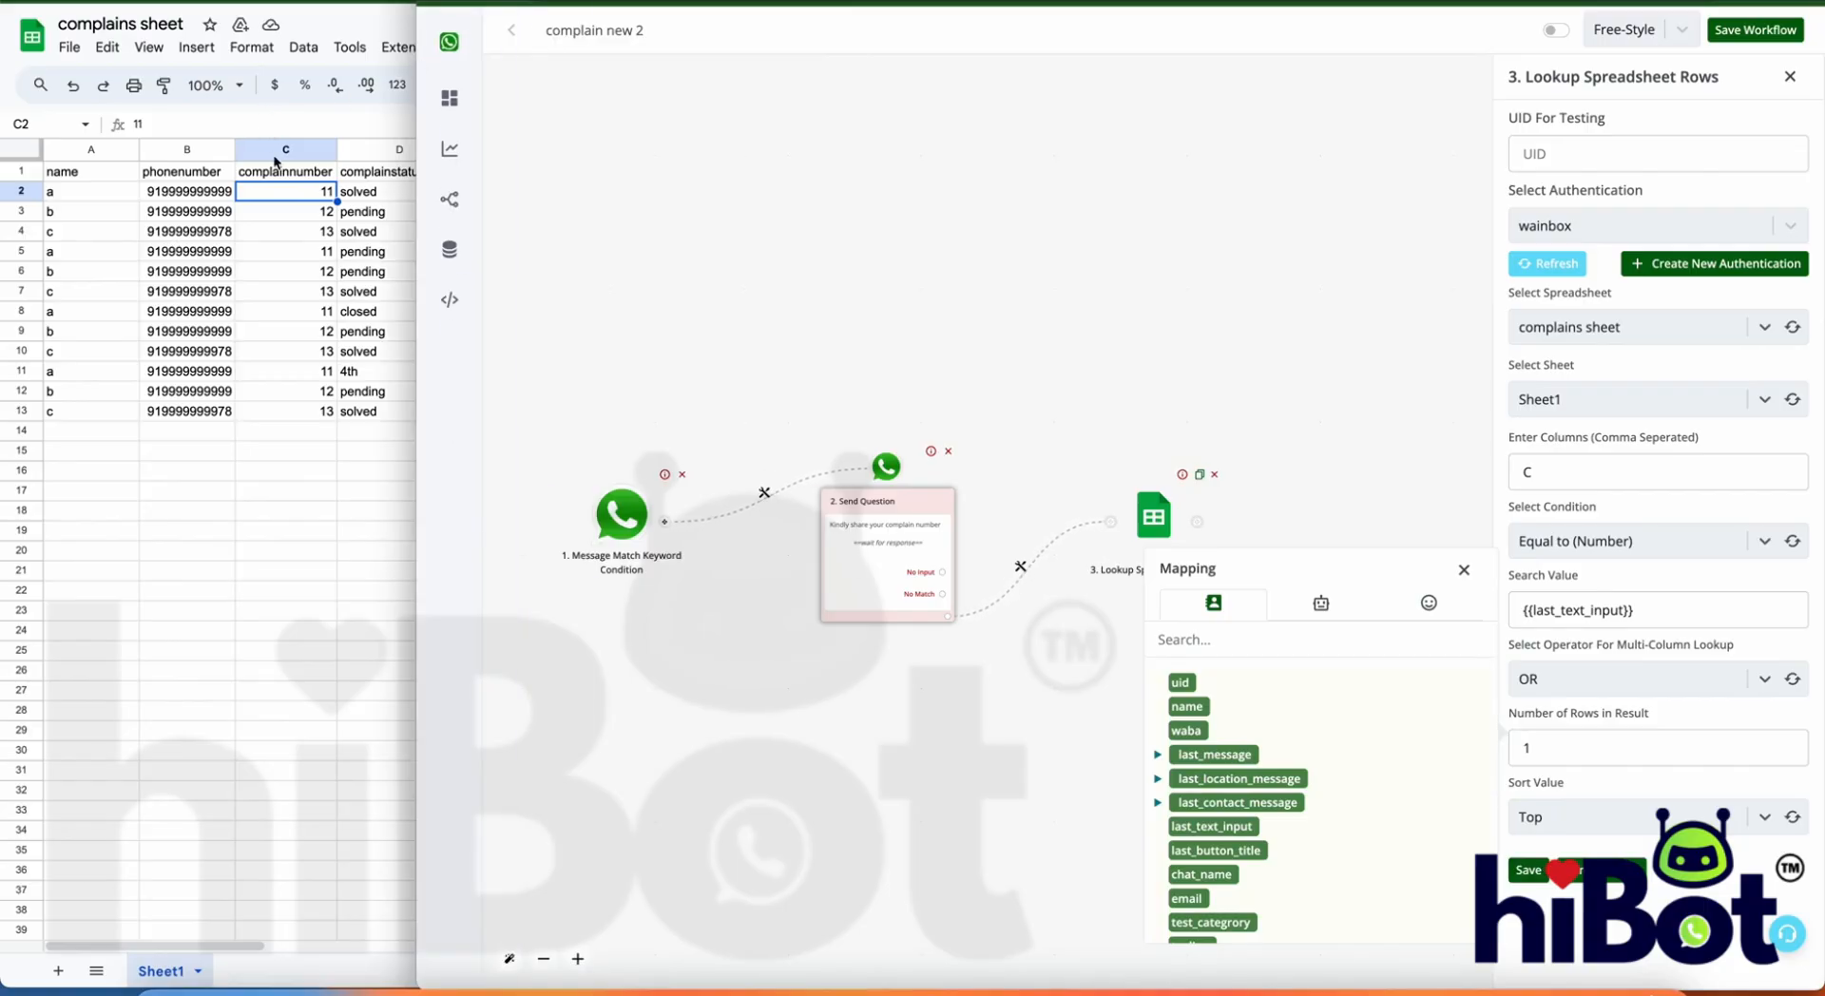
Step: Examine rows 2 and 11 and the complaint number column in the sheet against the lookup's row limit and sort order
{"action": "left_click", "coordinate": [14, 192]}
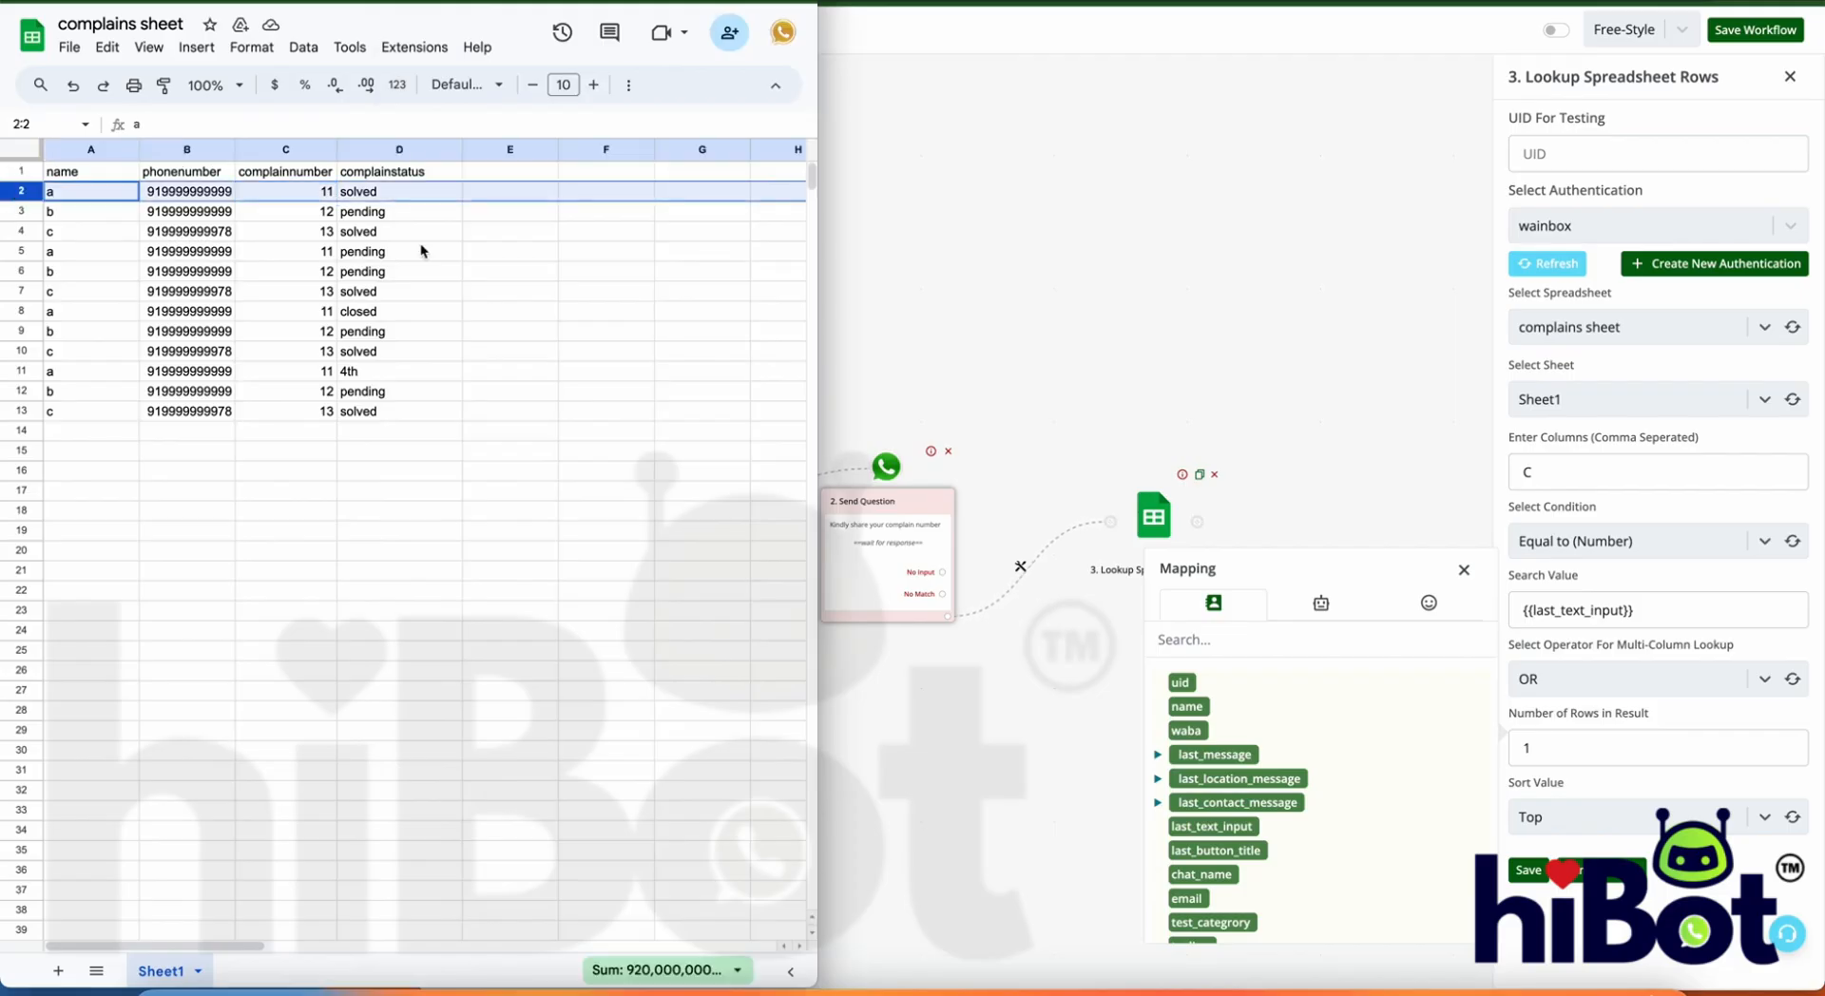
{"action": "left_click", "coordinate": [567, 409]}
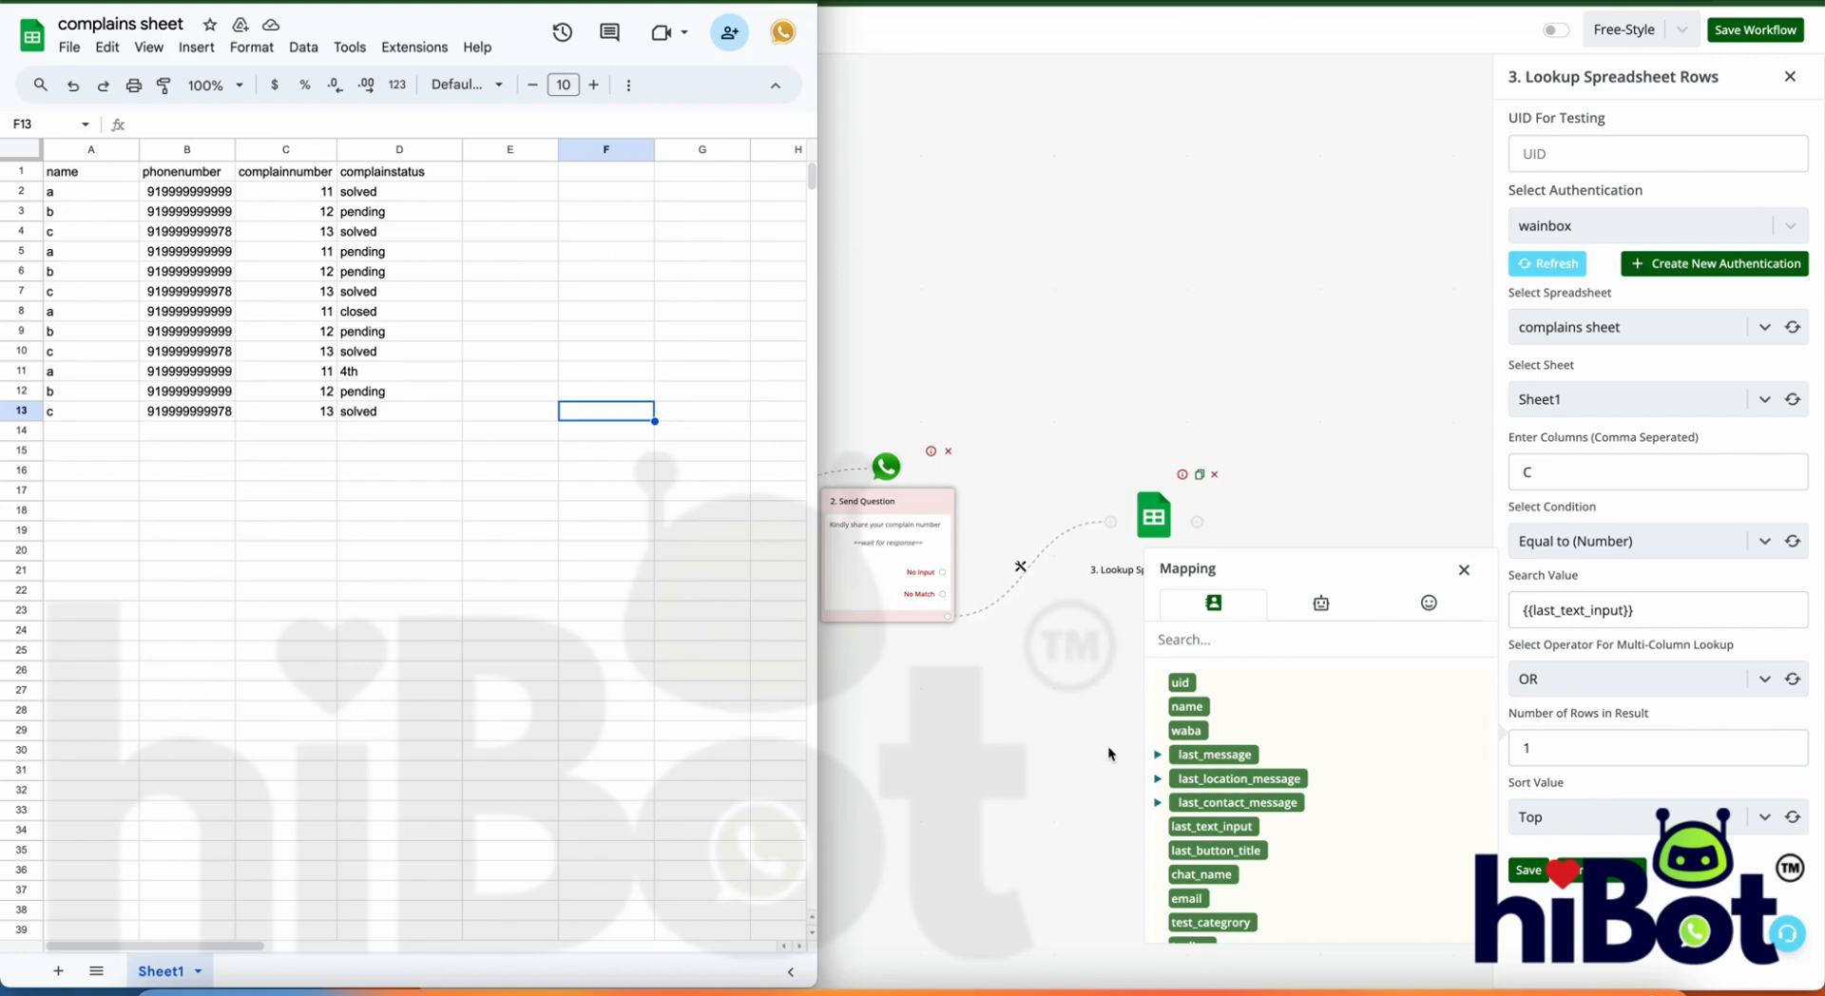
{"action": "left_click_drag", "start_coordinate": [326, 591], "coordinate": [322, 378]}
{"action": "left_click", "coordinate": [22, 371]}
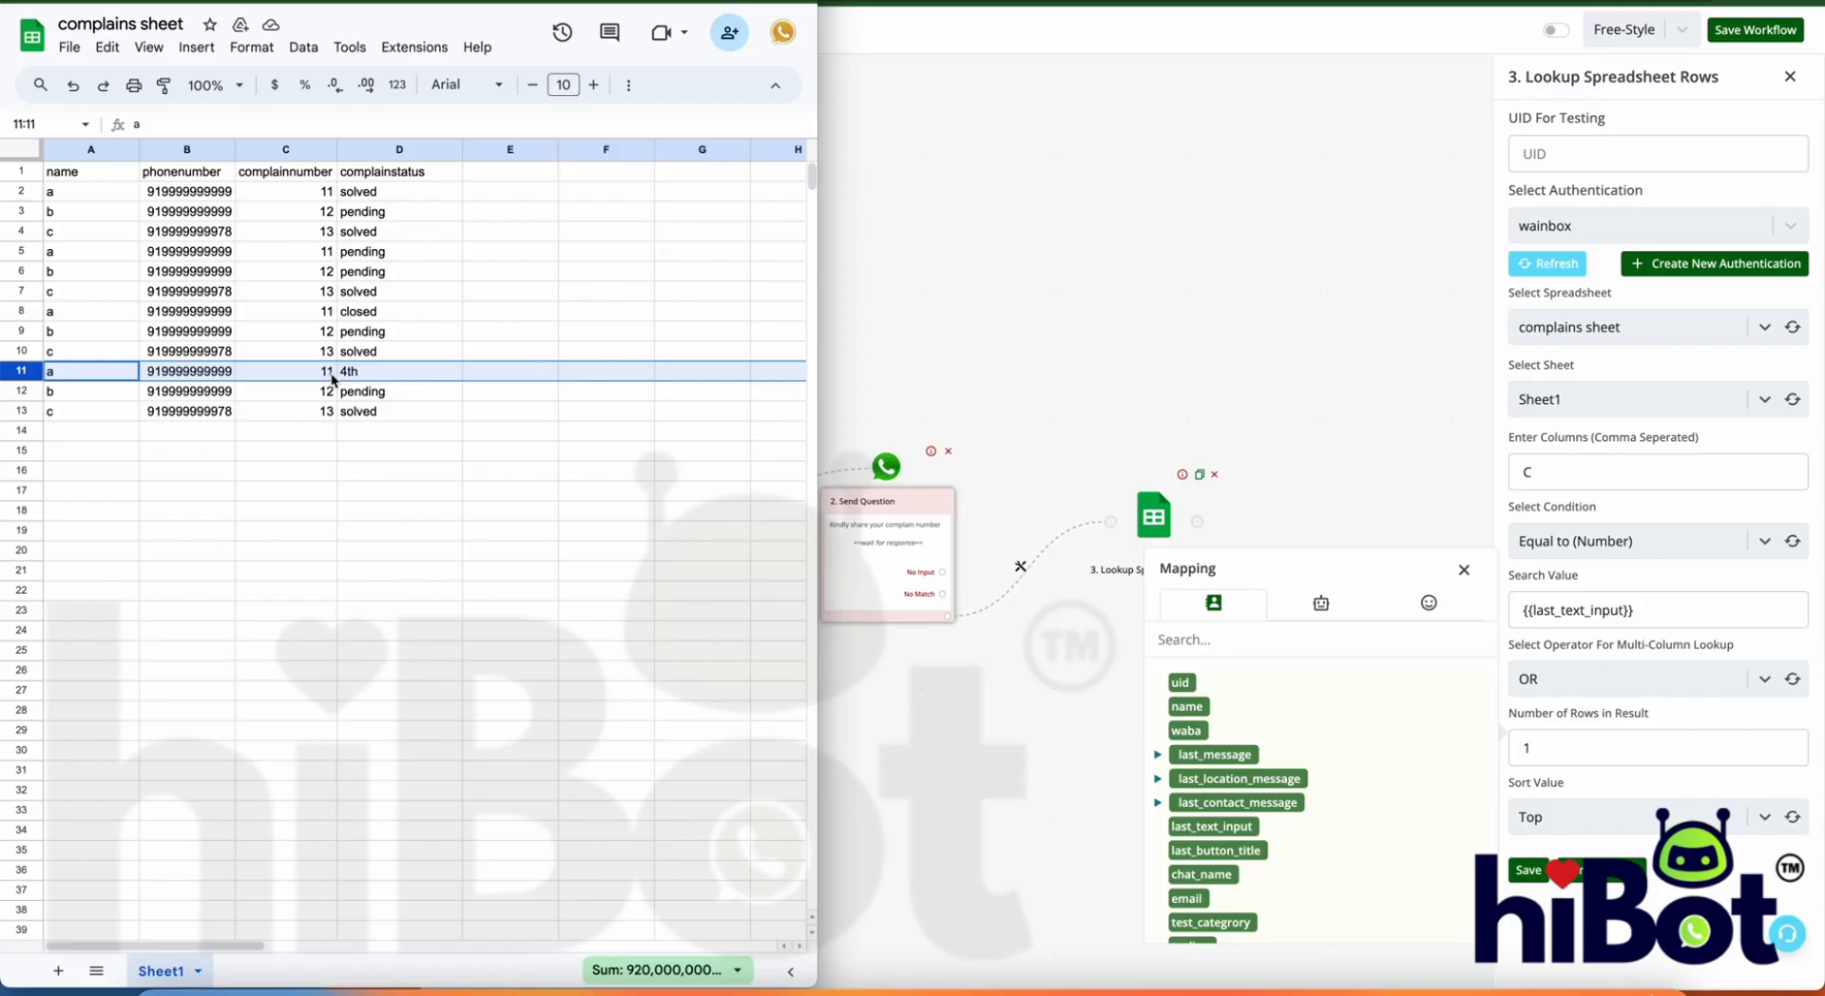
{"action": "double_click", "coordinate": [1563, 748]}
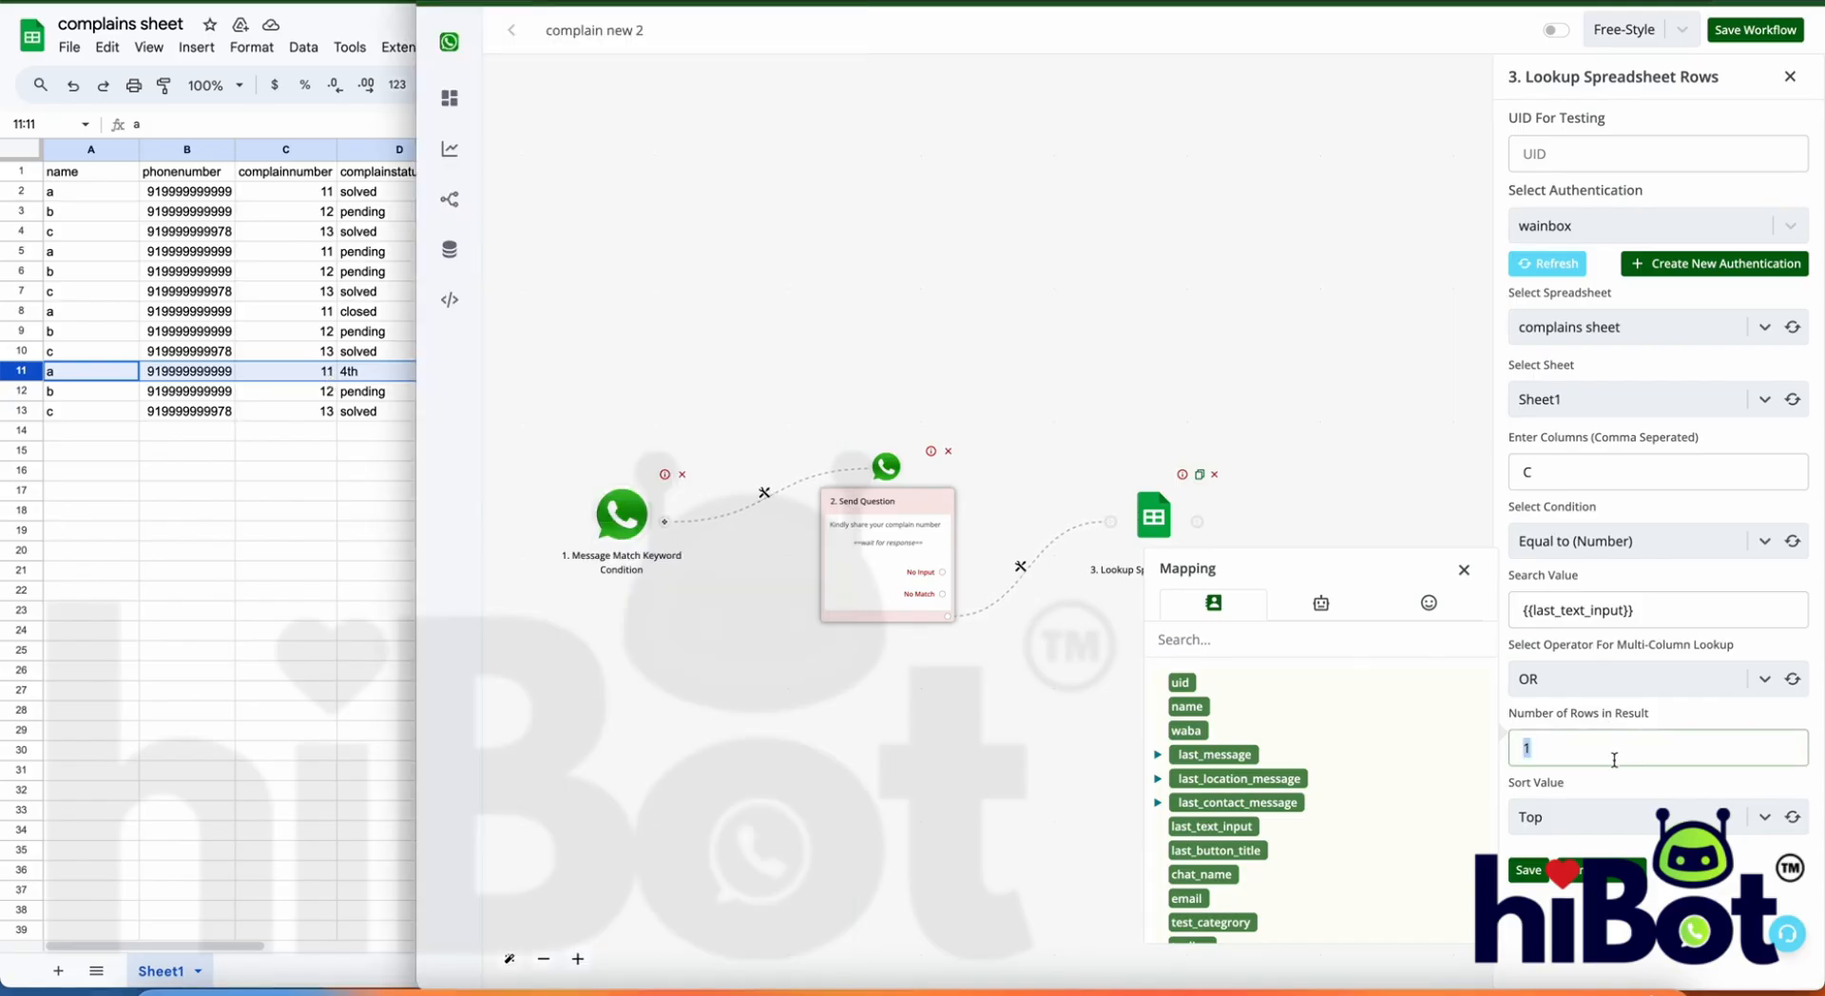
{"action": "left_click", "coordinate": [1602, 814]}
{"action": "left_click", "coordinate": [1602, 814]}
{"action": "left_click", "coordinate": [271, 255]}
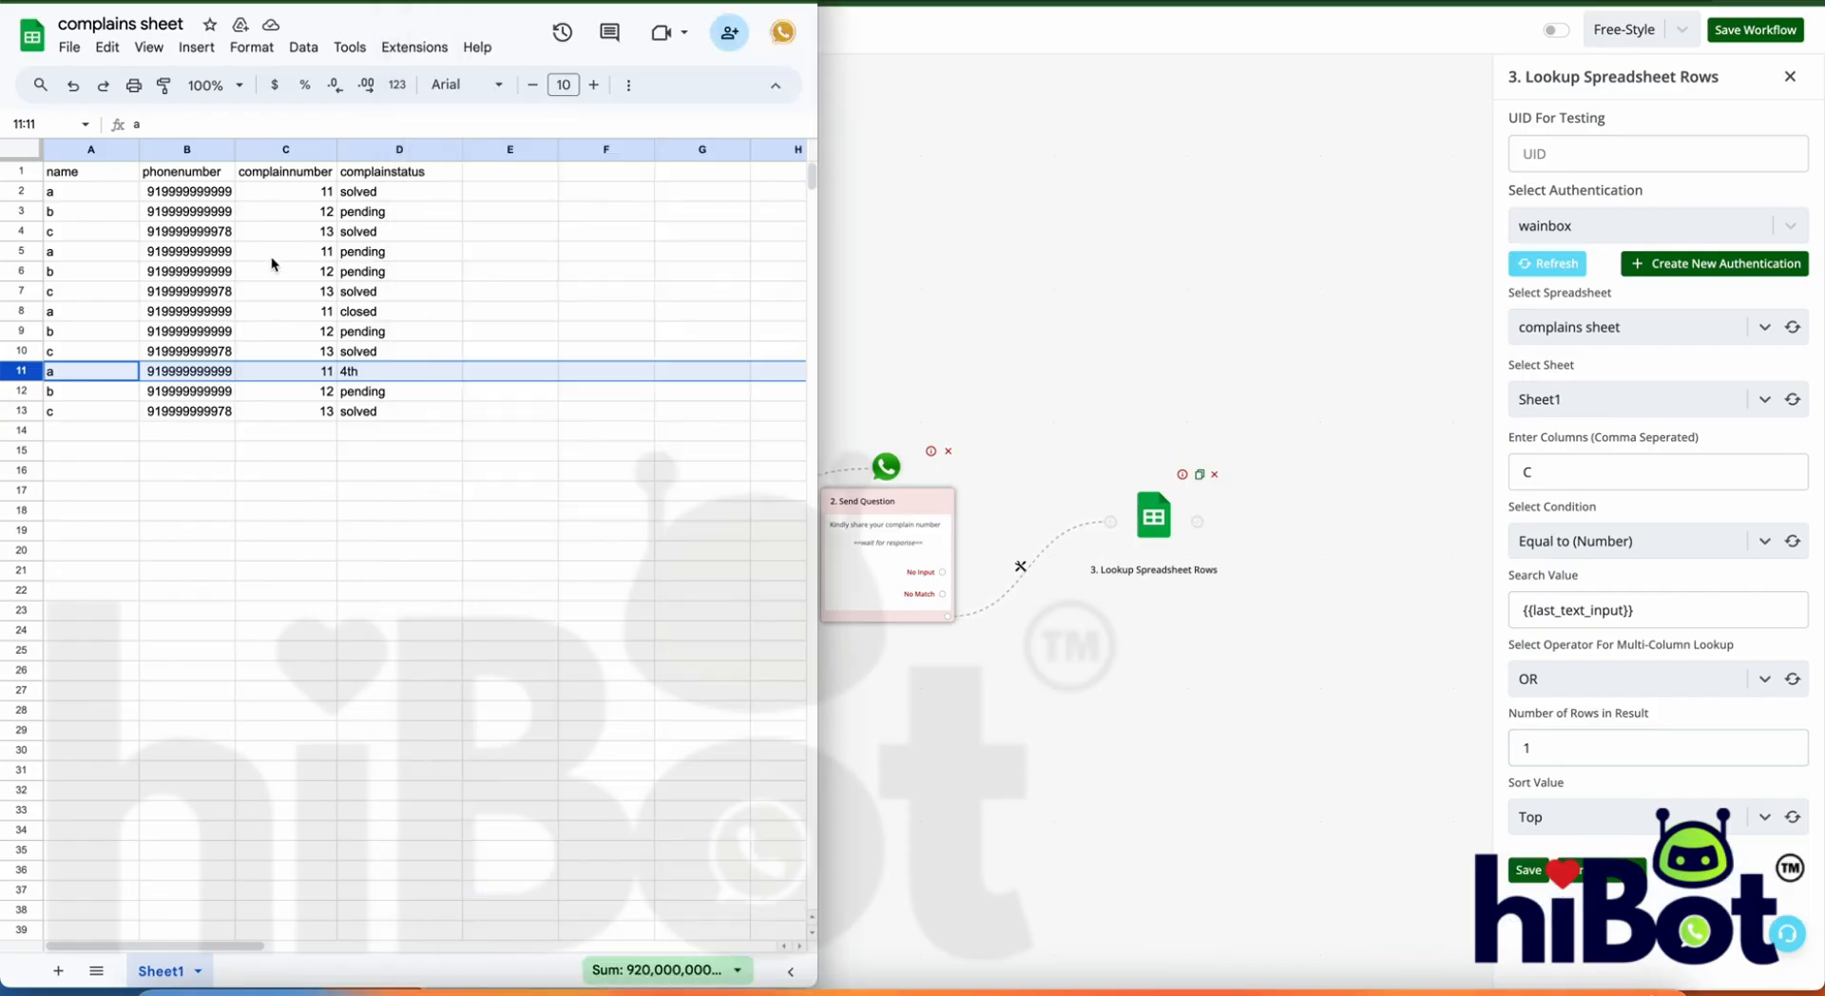
{"action": "left_click_drag", "start_coordinate": [293, 190], "coordinate": [297, 432]}
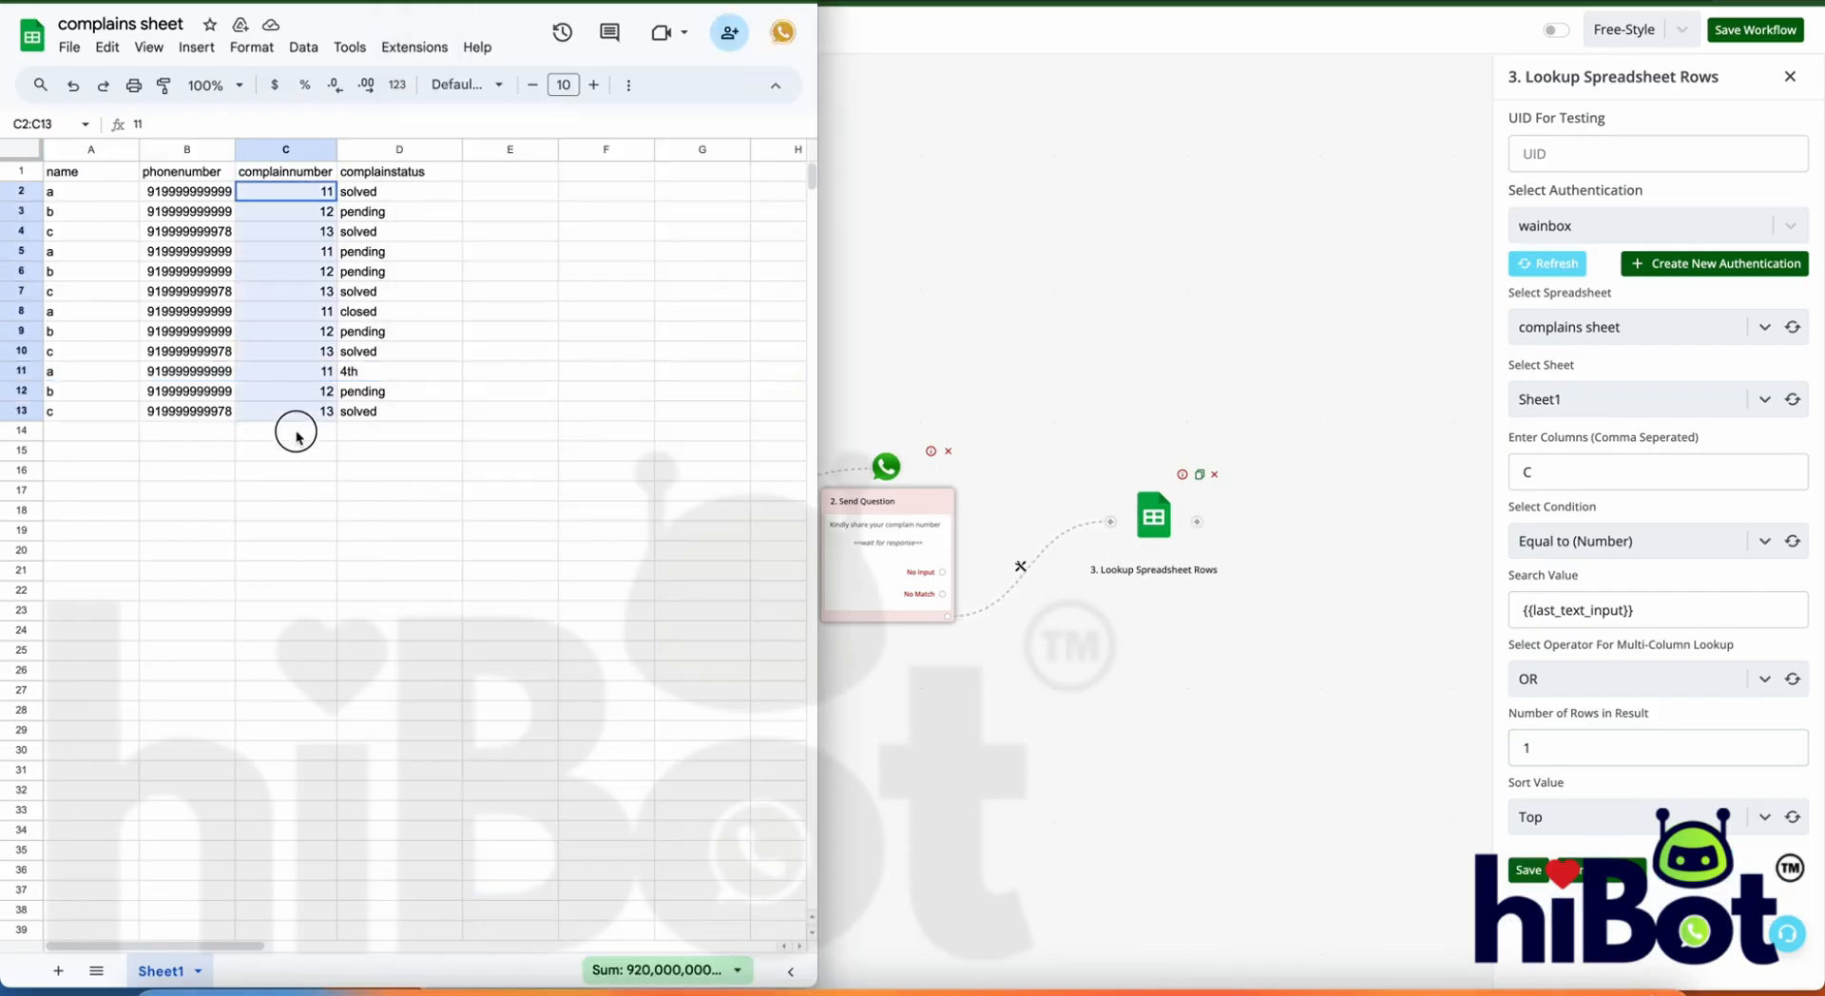
{"action": "left_click", "coordinate": [504, 470]}
{"action": "left_click", "coordinate": [1706, 884]}
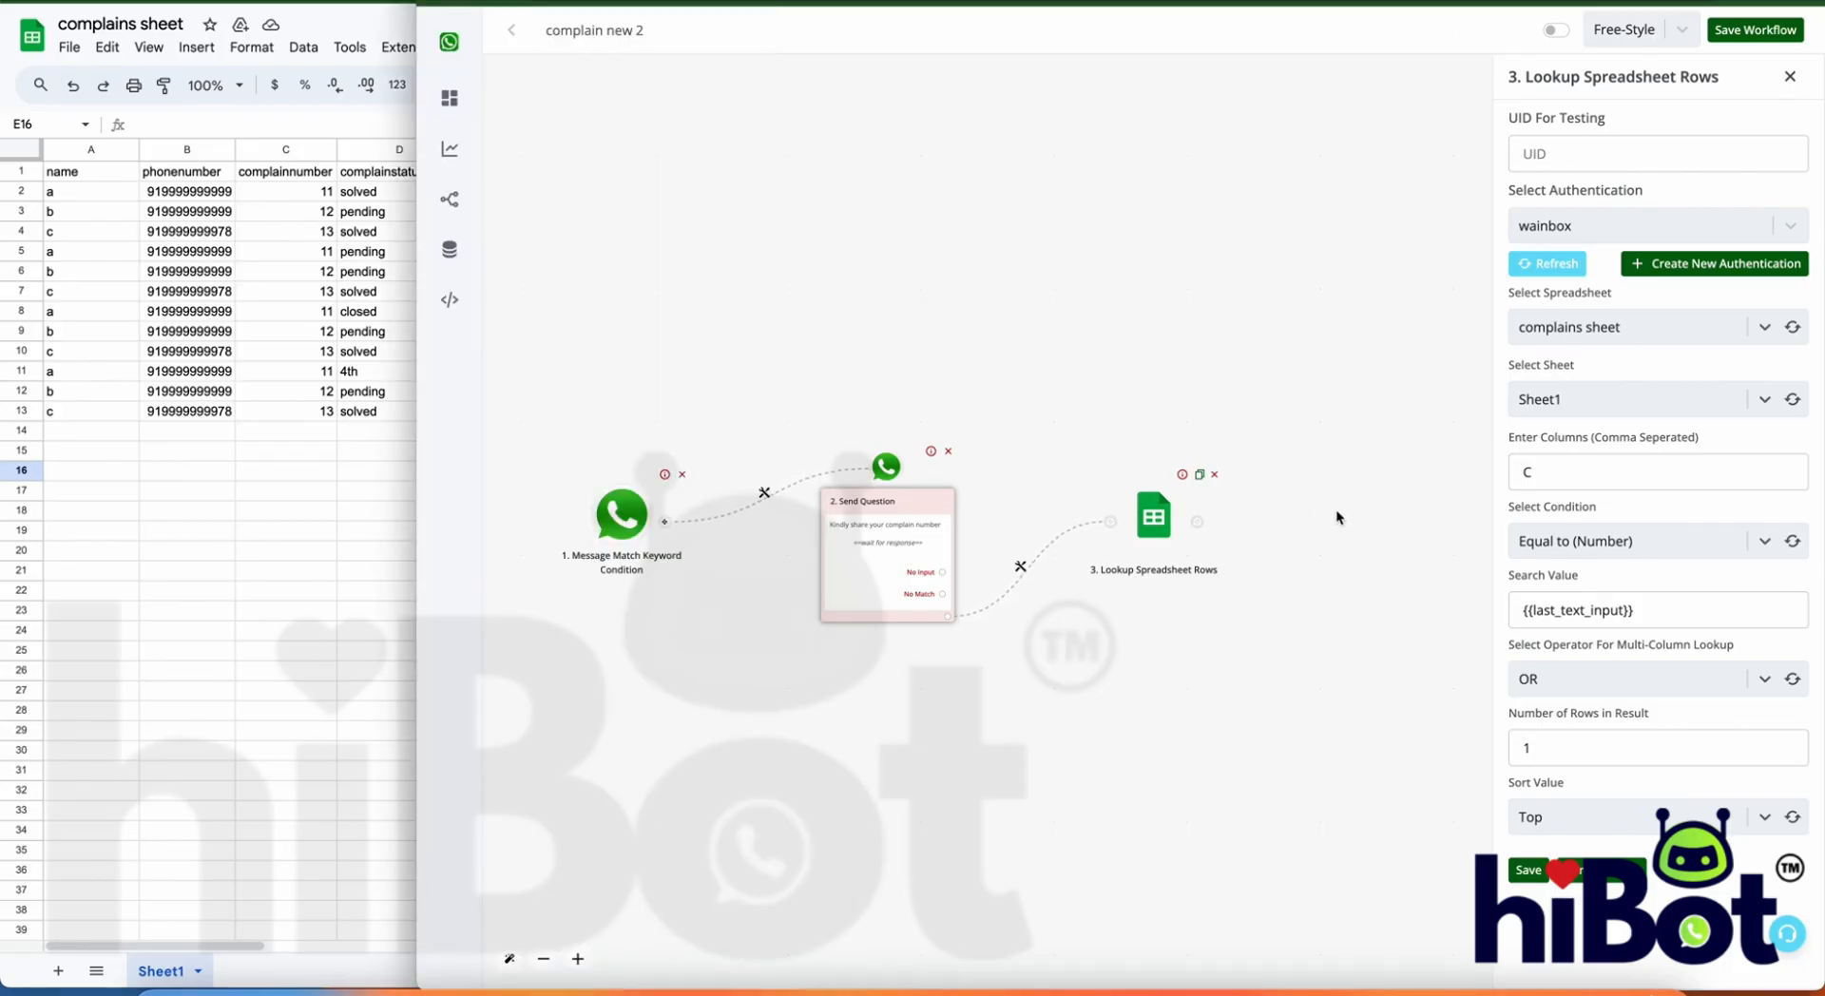
Step: Replace the lookup's search value with the fixed test value 11
{"action": "left_click", "coordinate": [1680, 606]}
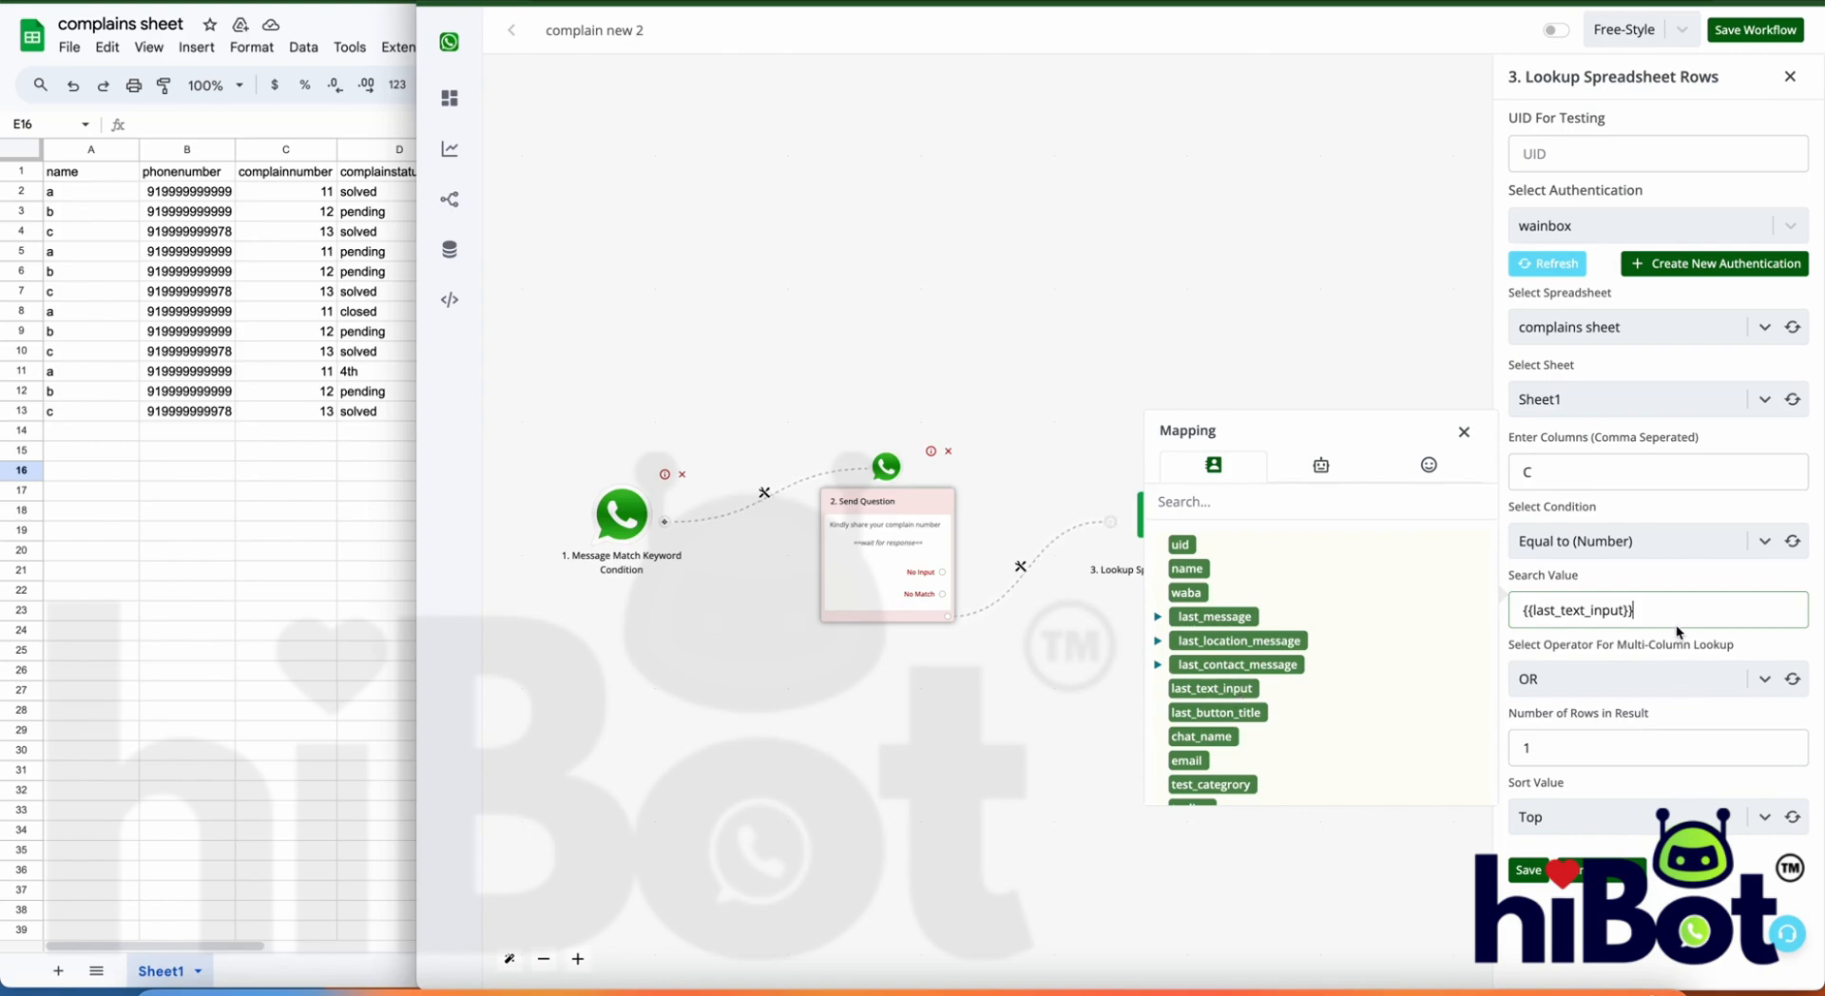
{"action": "key", "text": "ctrl+a"}
{"action": "key", "text": "BackSpace"}
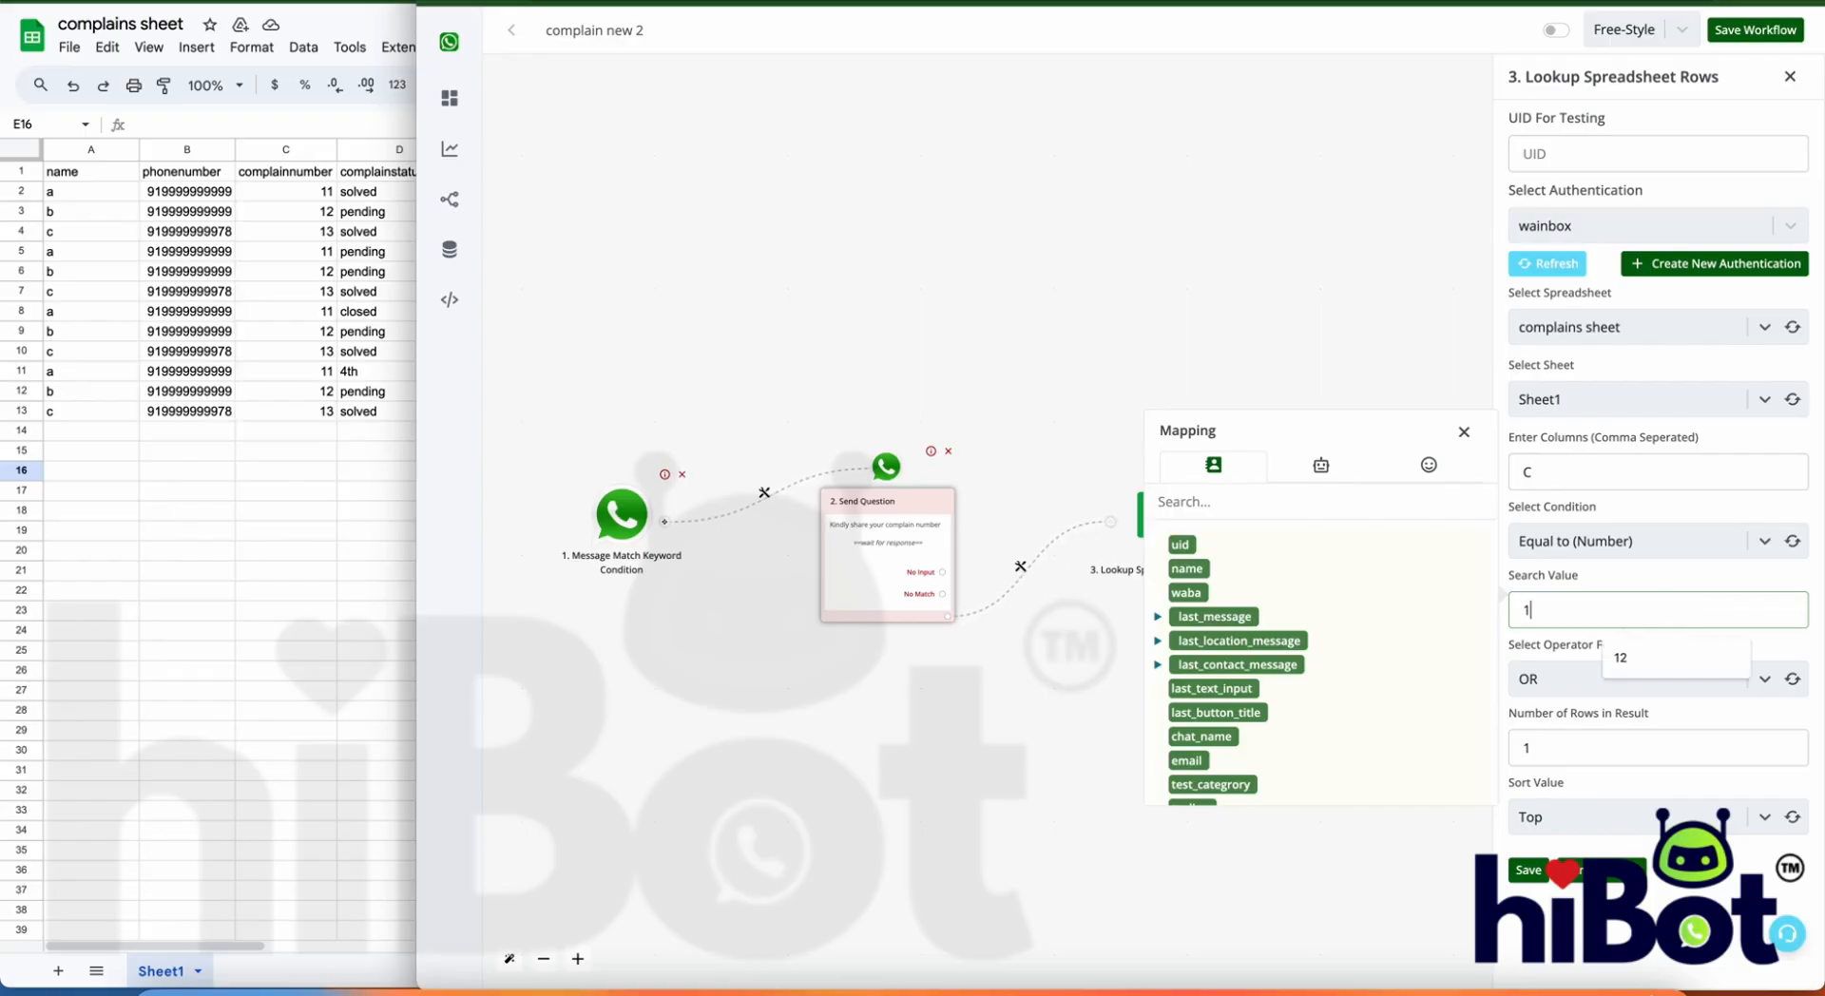
{"action": "type", "text": "11"}
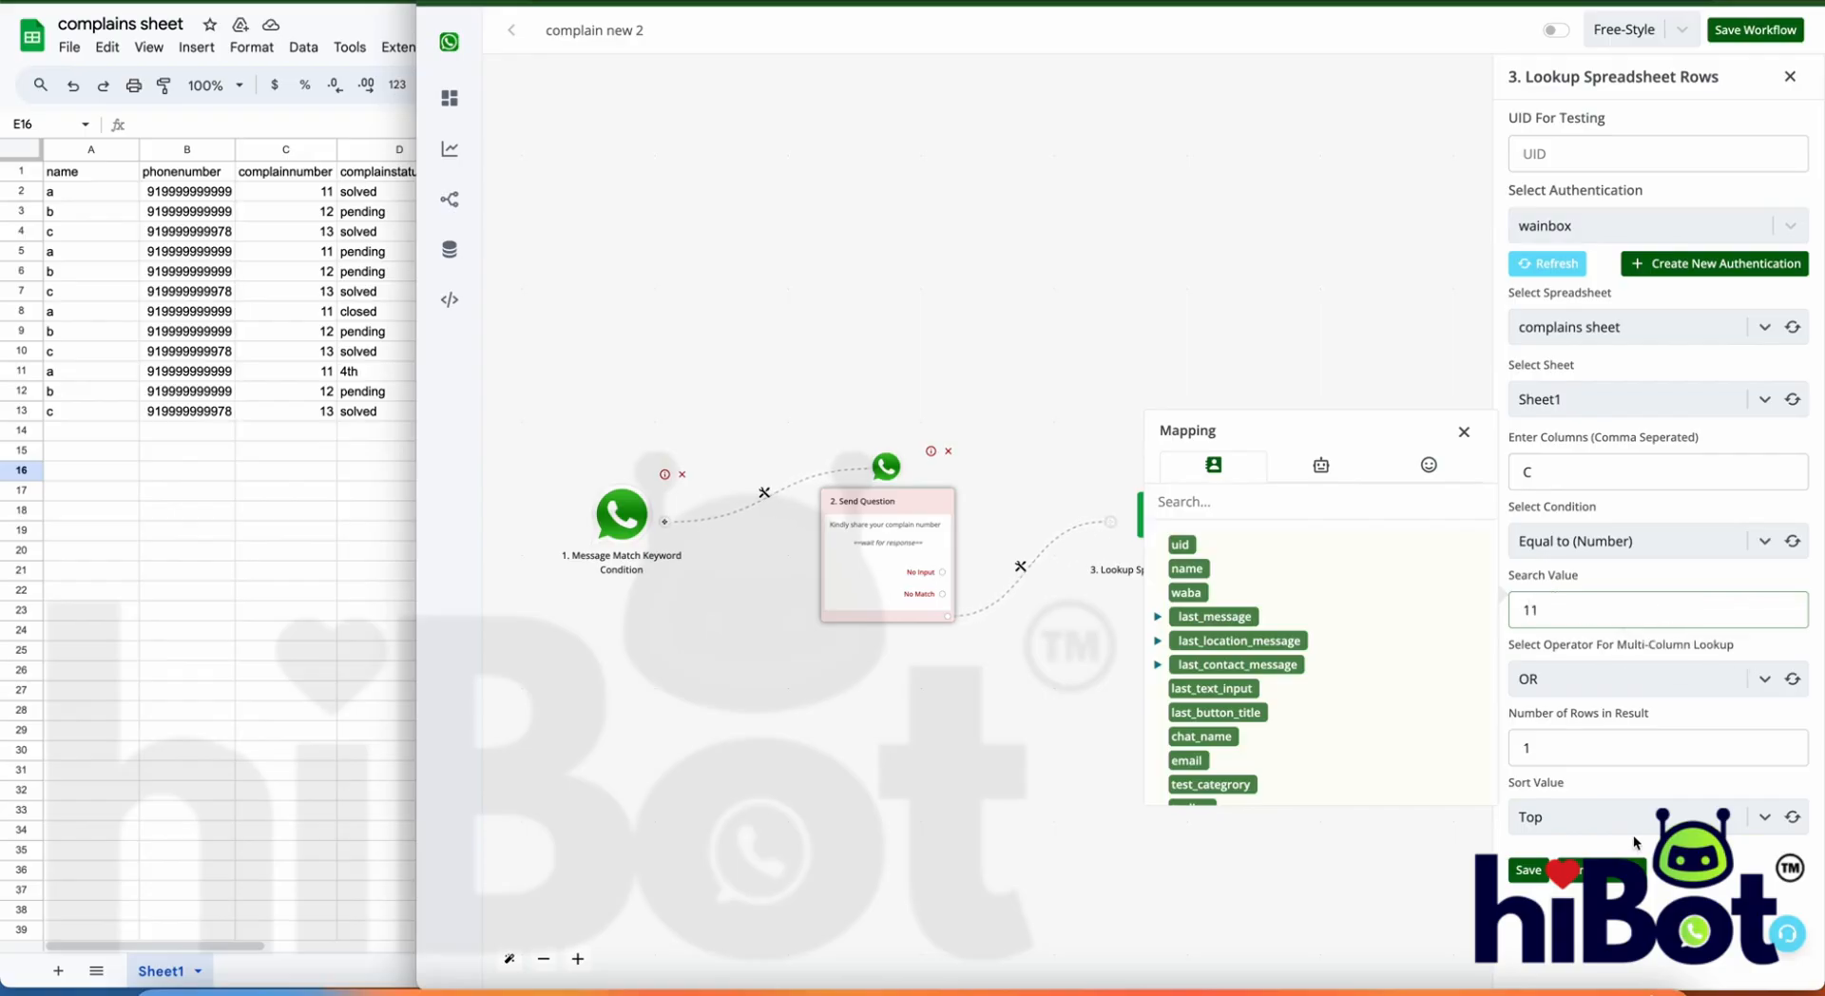
Step: Save and run the lookup module with the test value, and examine the first data row of the captured response
{"action": "left_click", "coordinate": [1609, 878]}
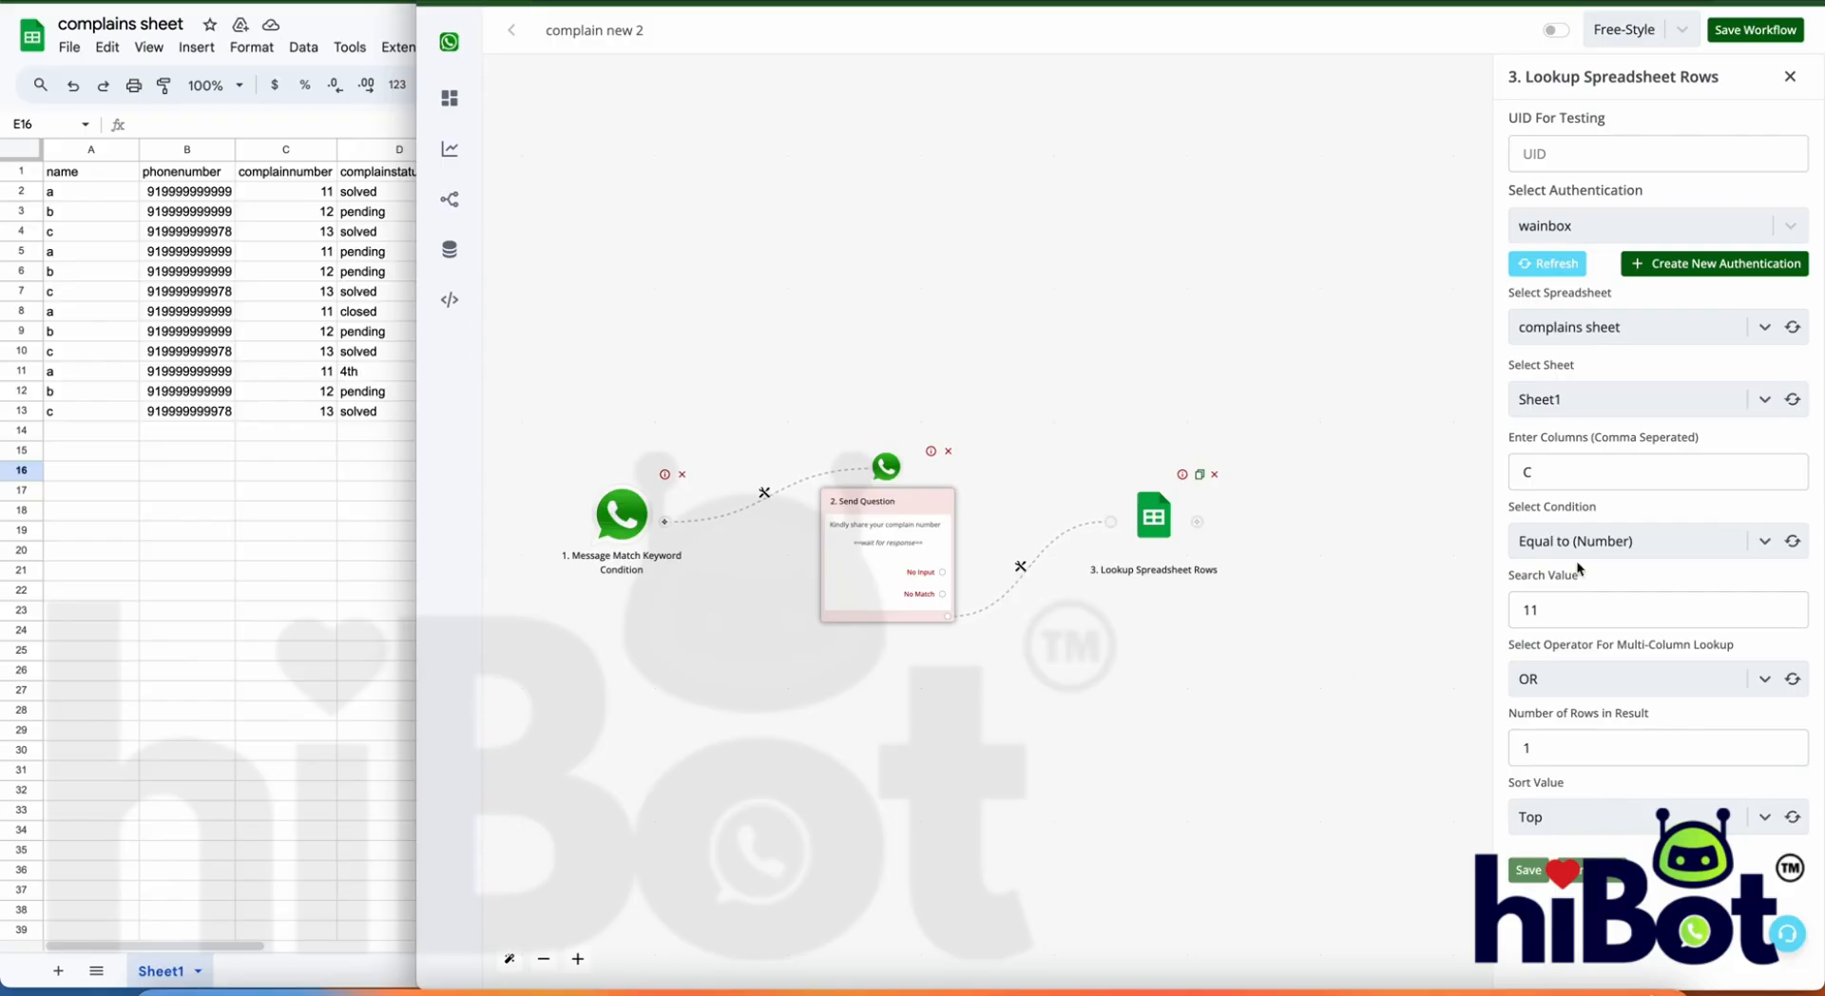
{"action": "left_click", "coordinate": [1645, 853]}
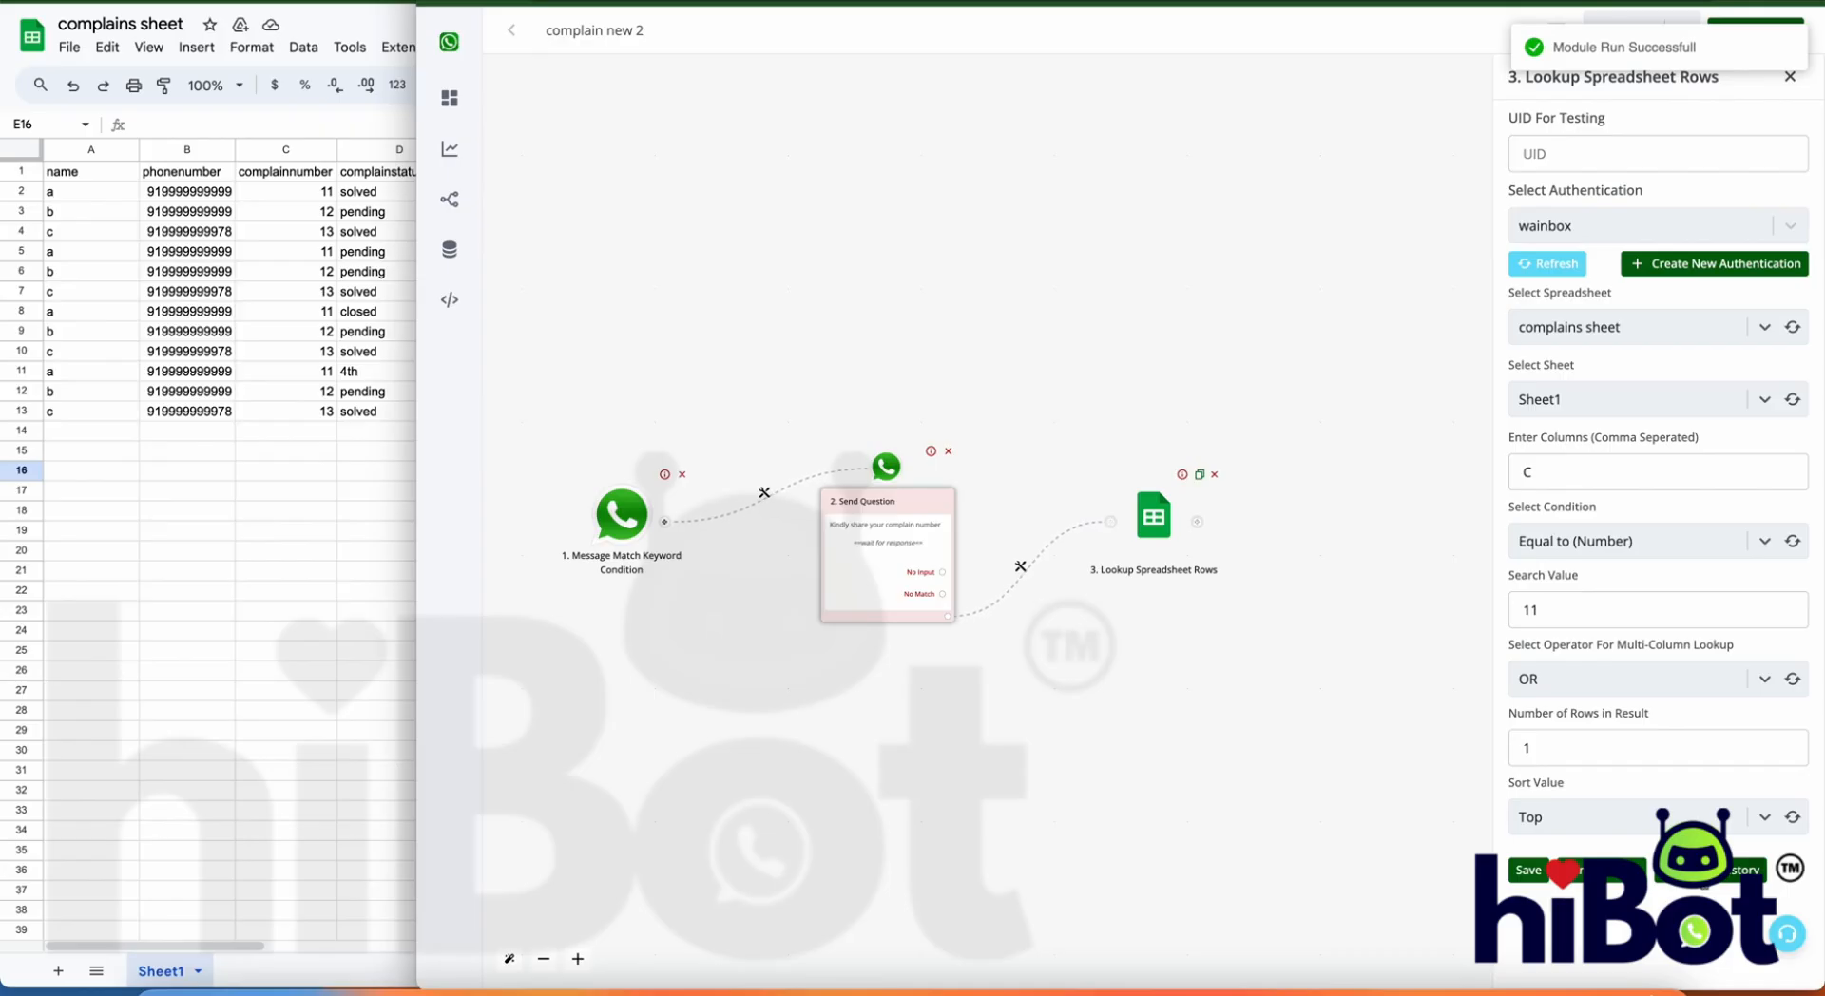
{"action": "left_click", "coordinate": [1148, 784]}
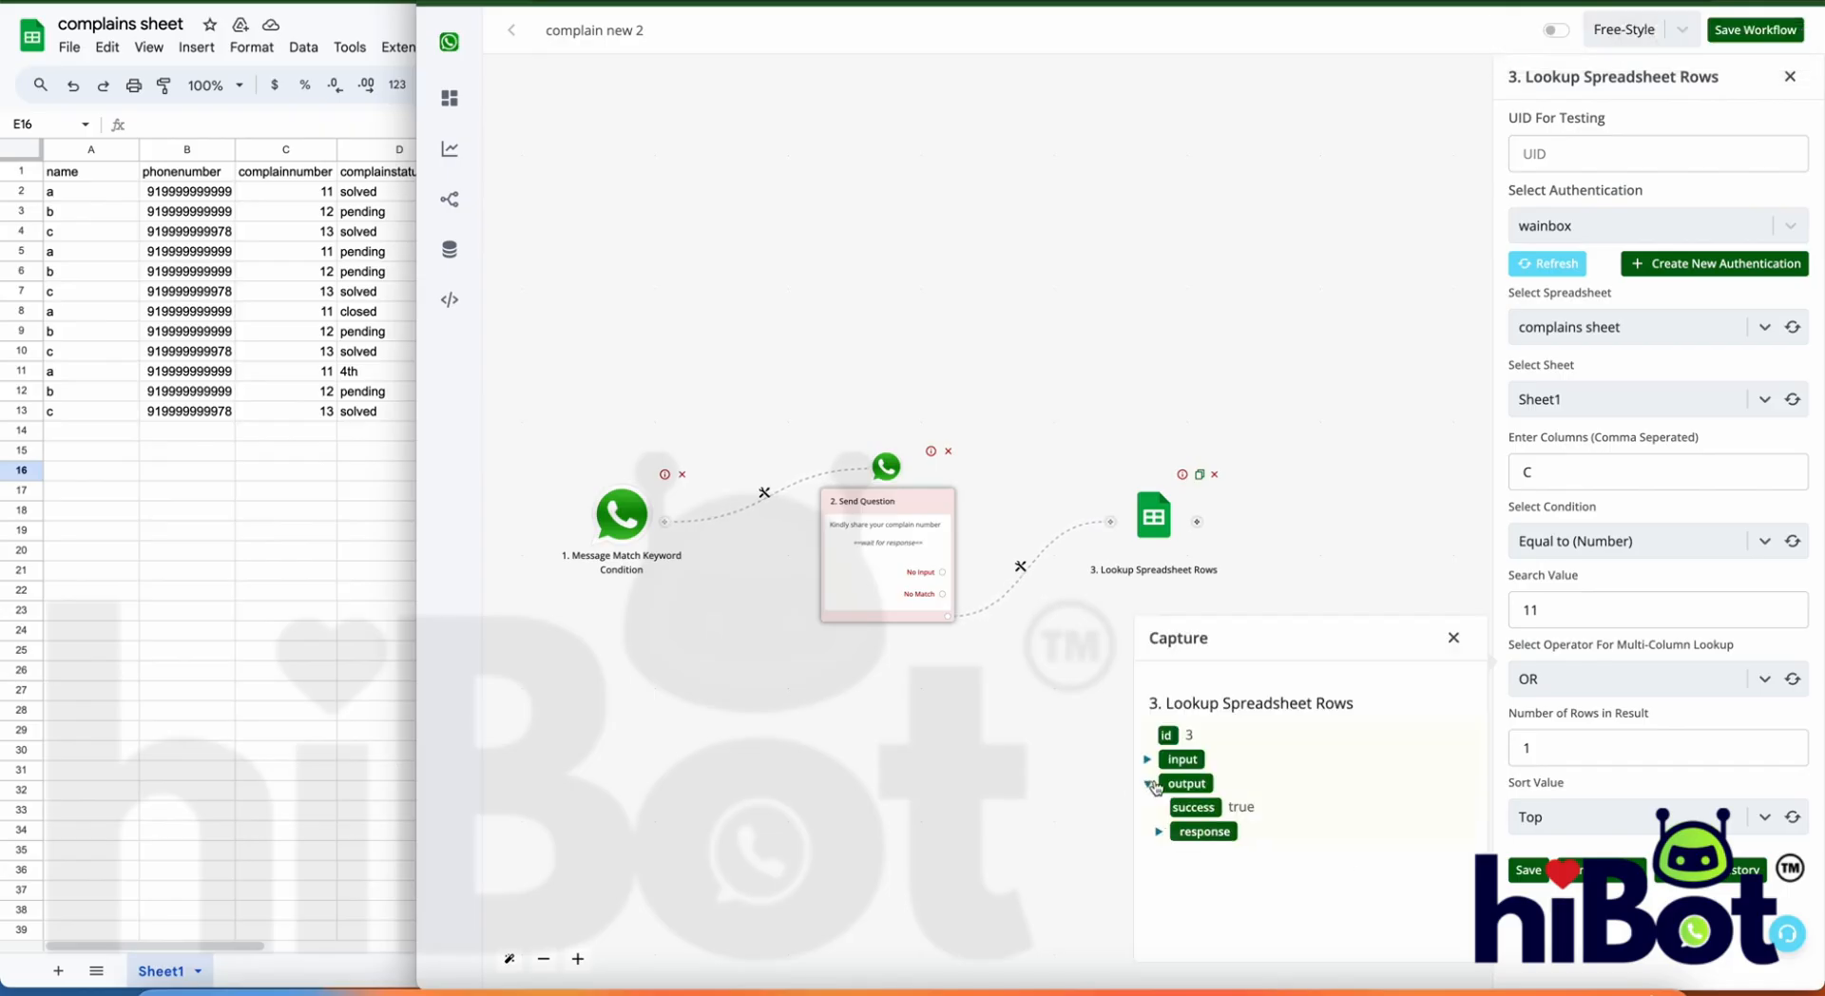
{"action": "left_click", "coordinate": [1158, 833]}
{"action": "scroll", "coordinate": [1169, 913], "scroll_direction": "down", "scroll_amount": 1}
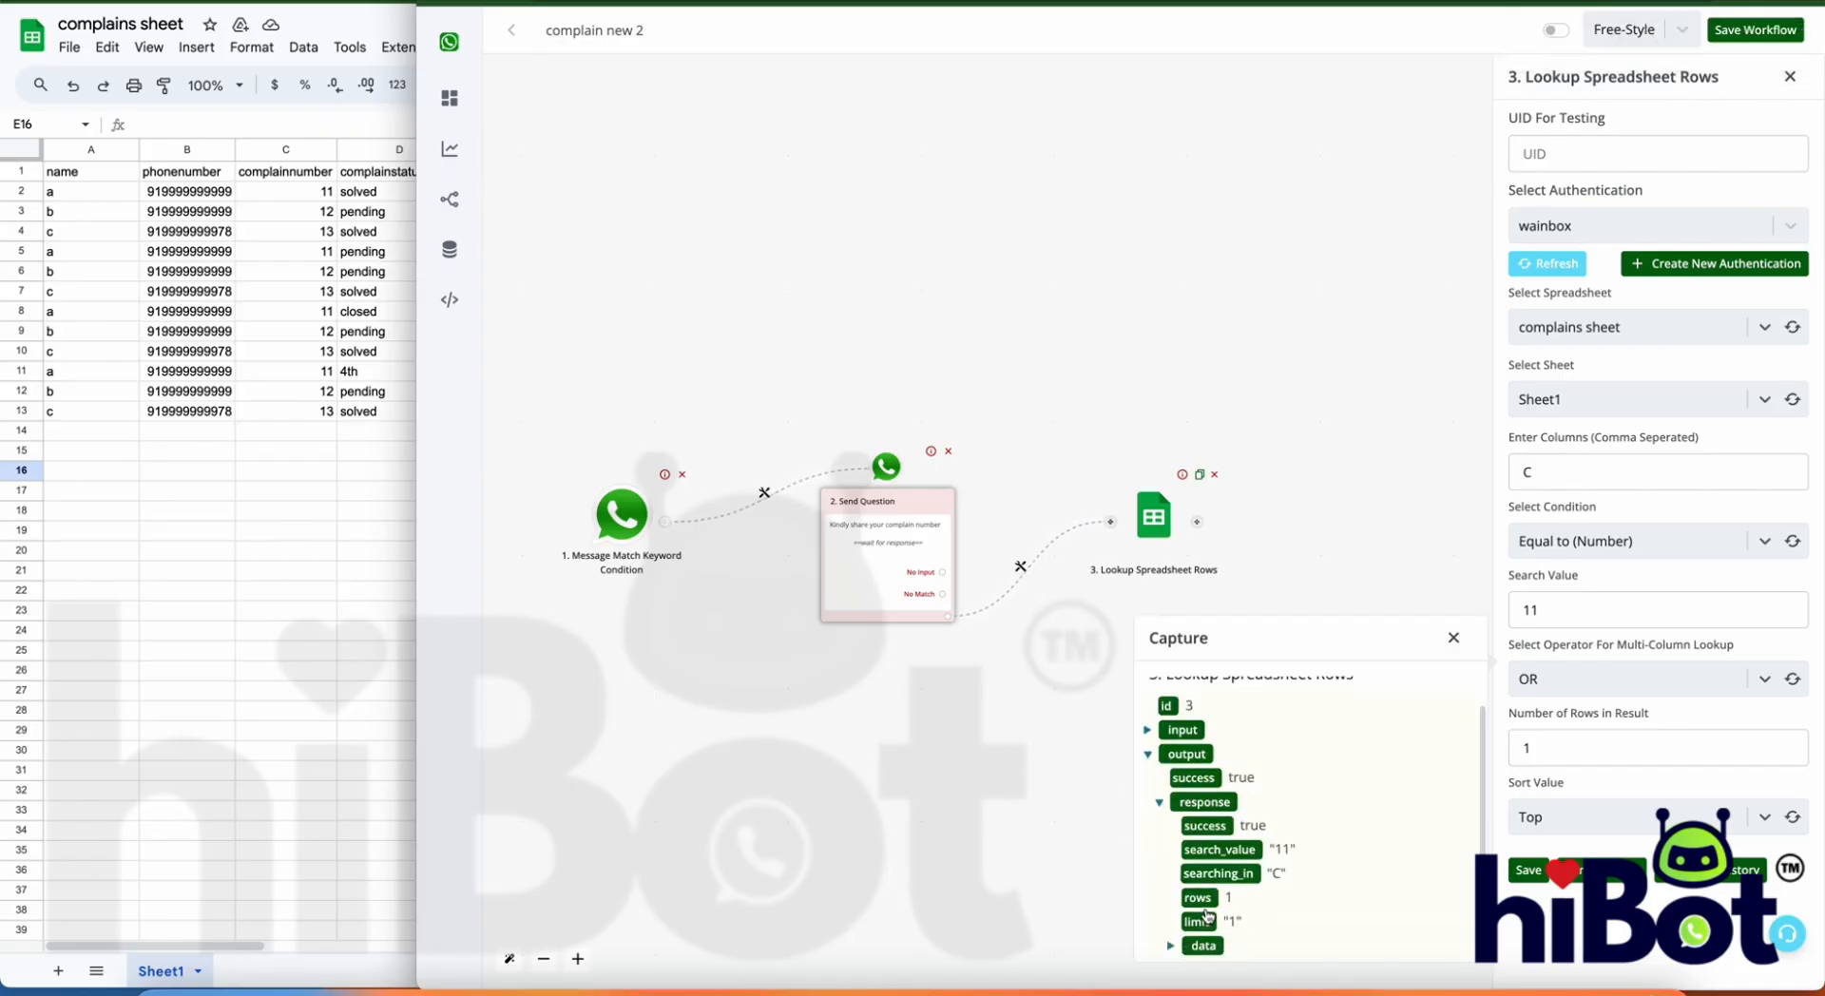
{"action": "left_click", "coordinate": [1168, 947]}
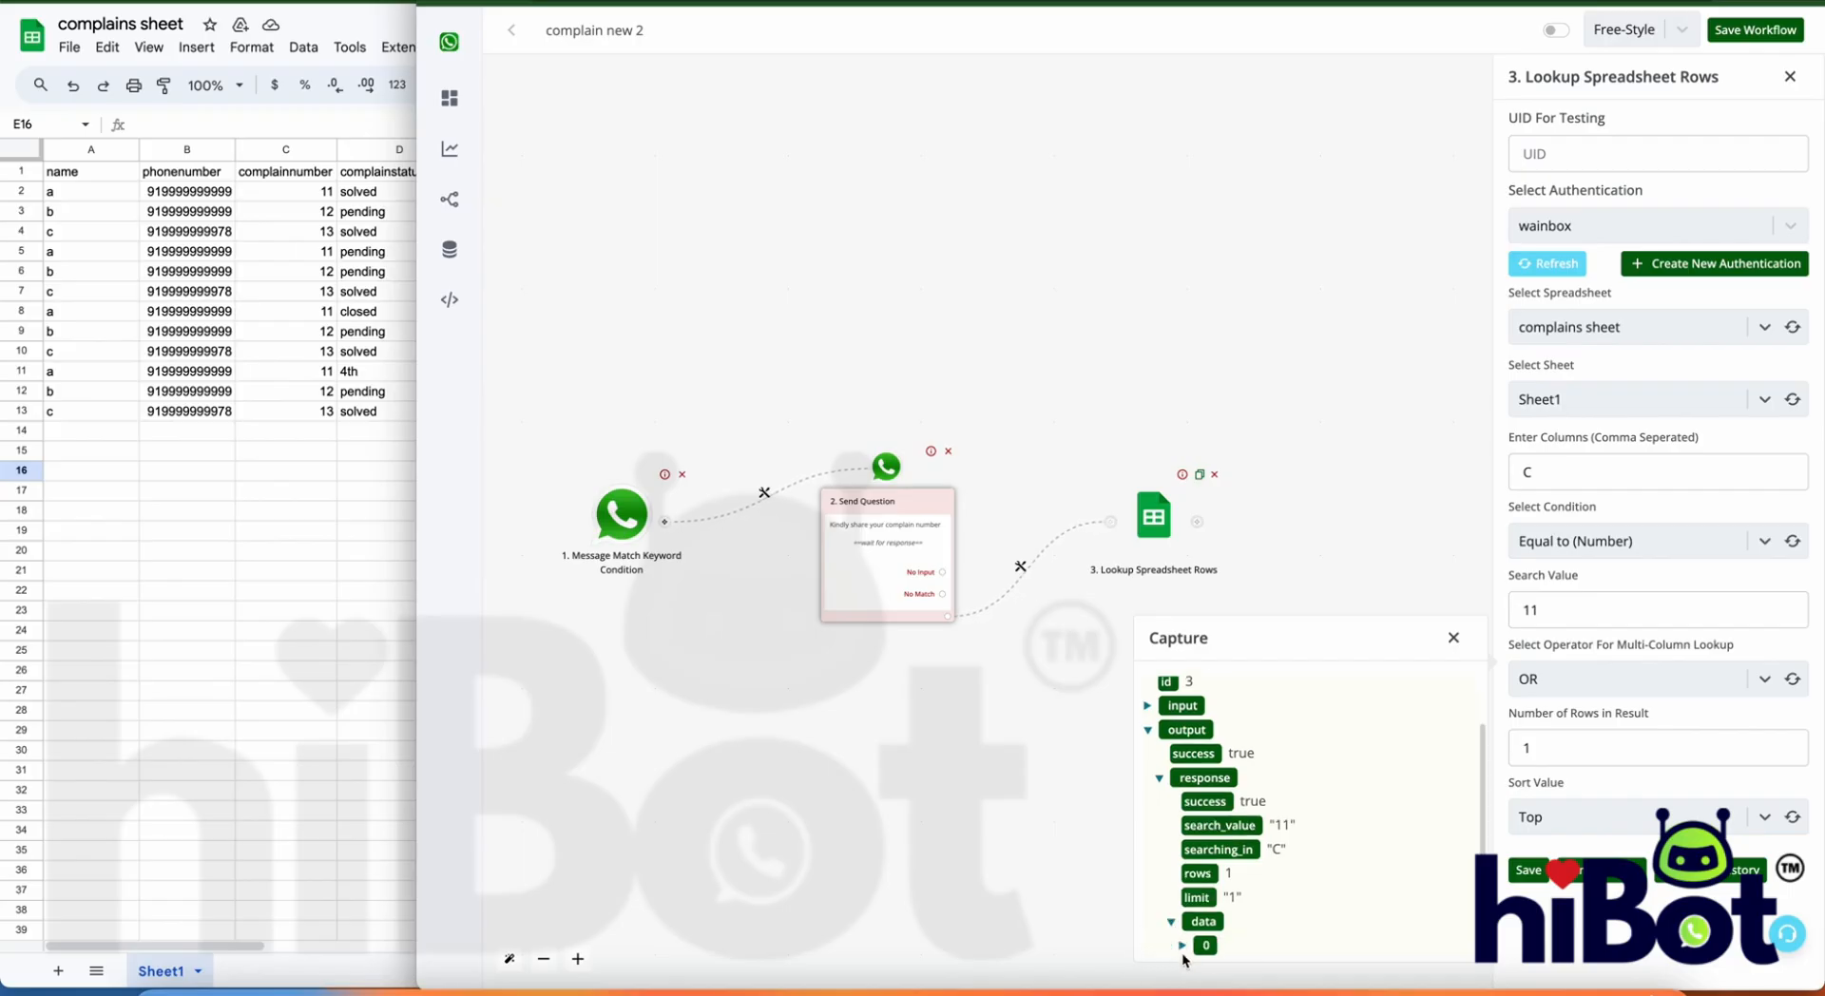
{"action": "scroll", "coordinate": [1185, 946], "scroll_direction": "down", "scroll_amount": 2}
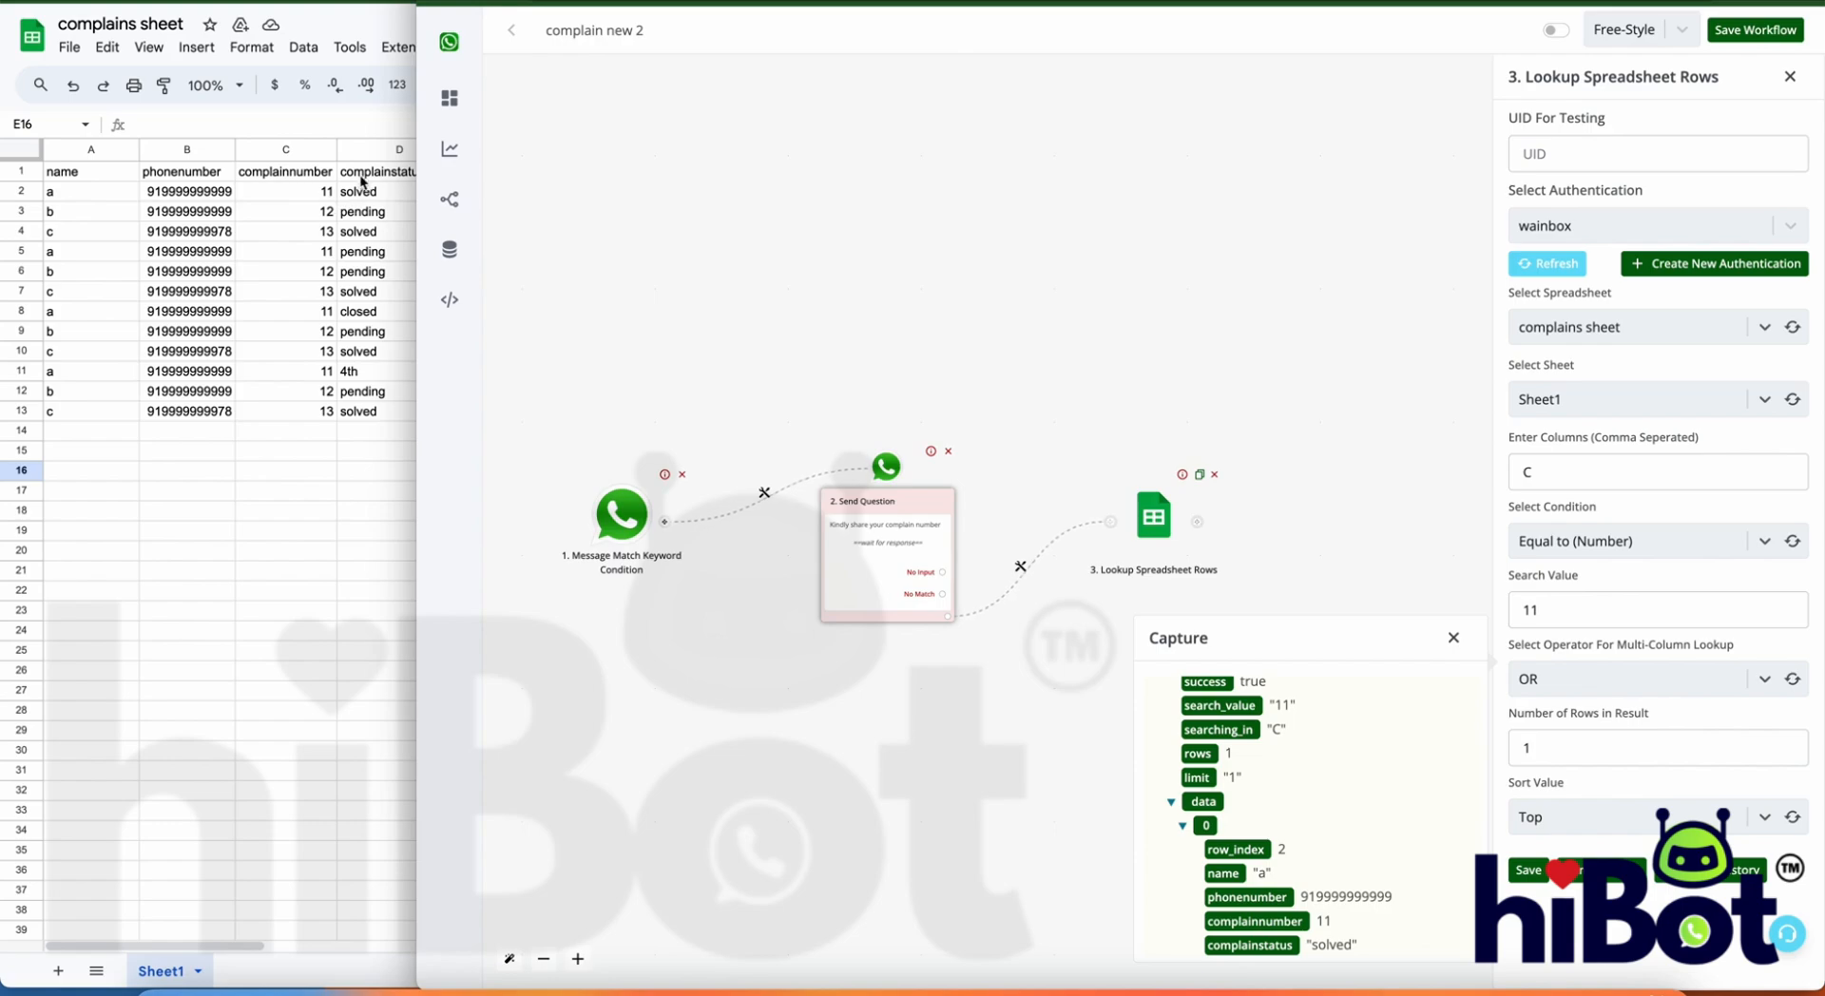
{"action": "left_click", "coordinate": [1452, 638]}
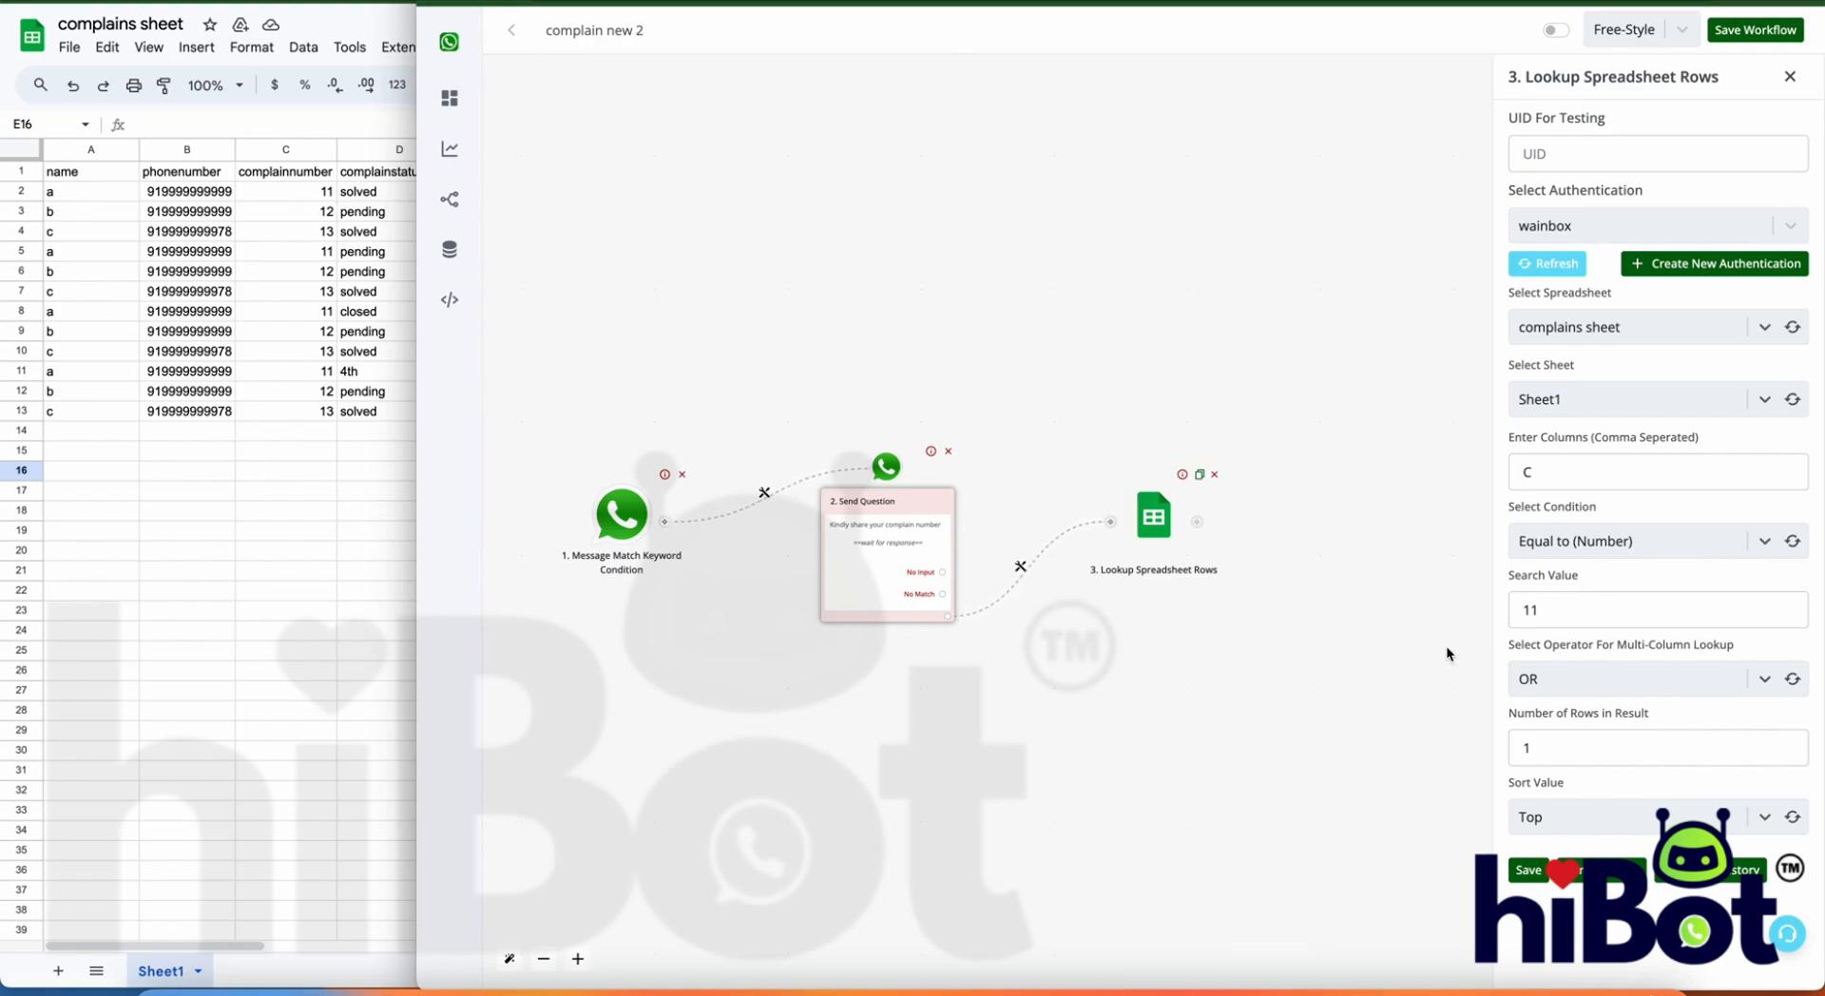
Step: Replace the lookup's test search value with the last_text_input variable and save the module
{"action": "left_click", "coordinate": [1647, 618]}
{"action": "key", "text": "BackSpace"}
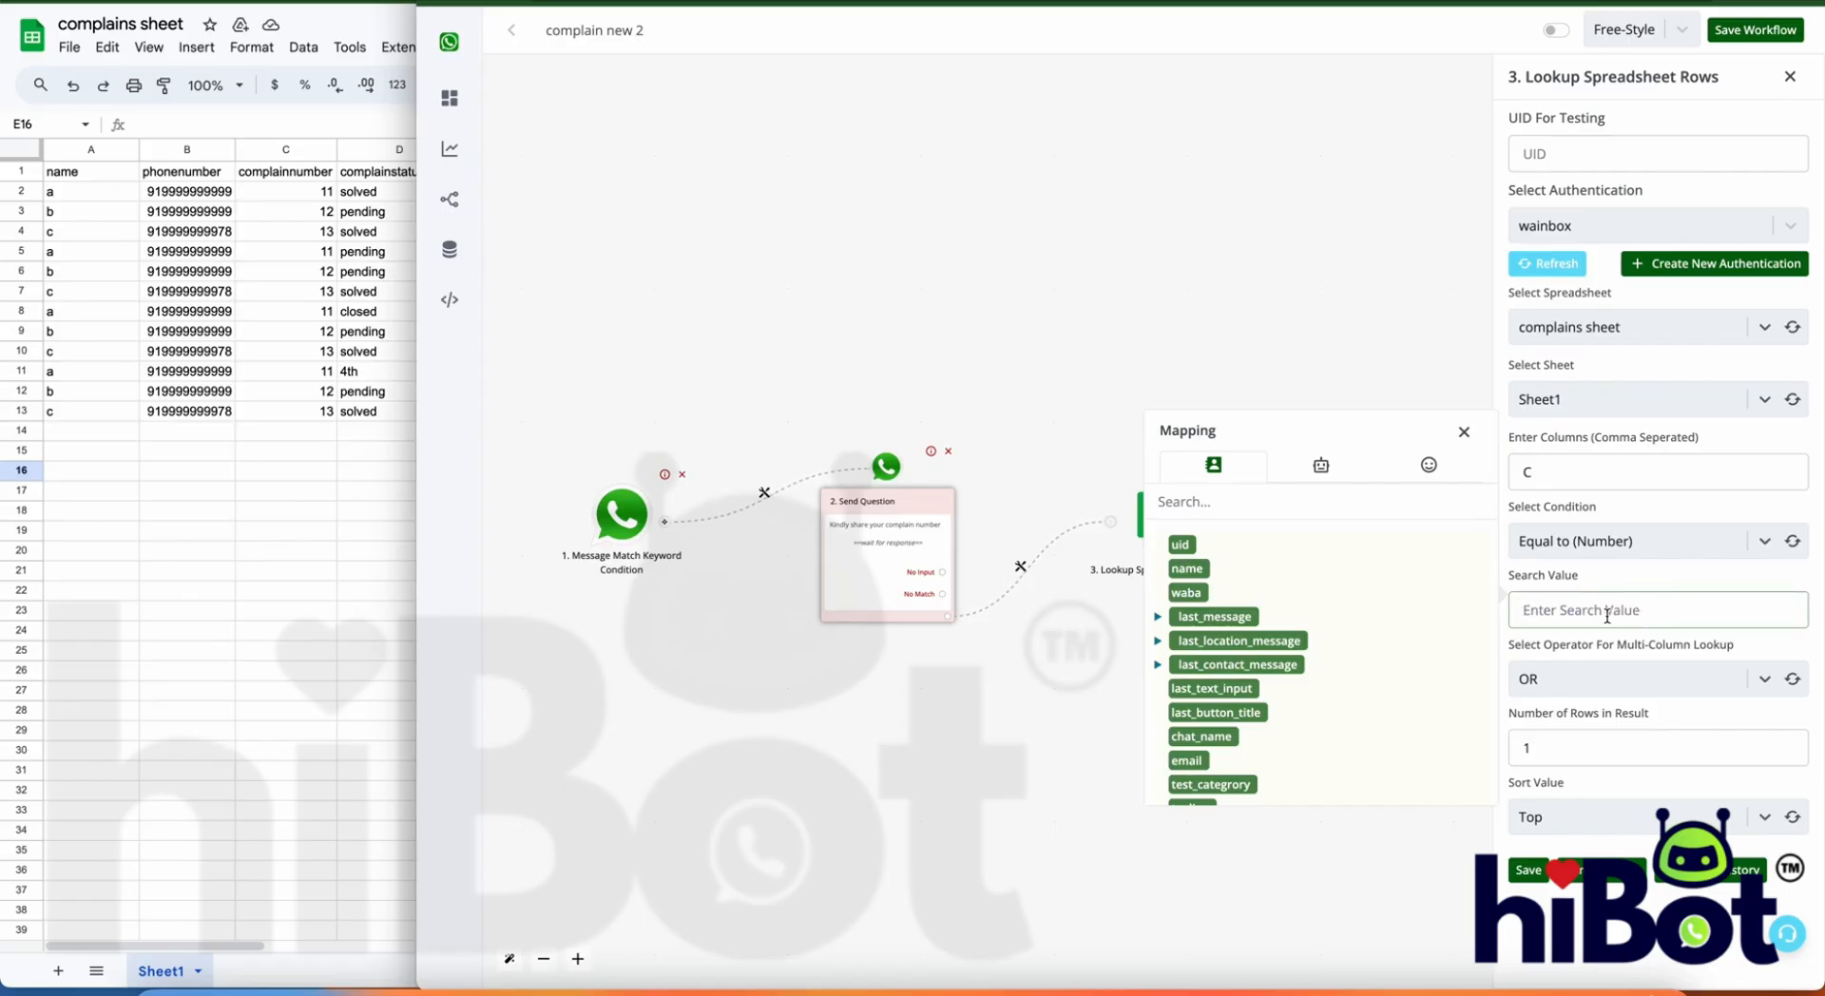
{"action": "left_click", "coordinate": [1238, 689]}
{"action": "left_click", "coordinate": [1531, 870]}
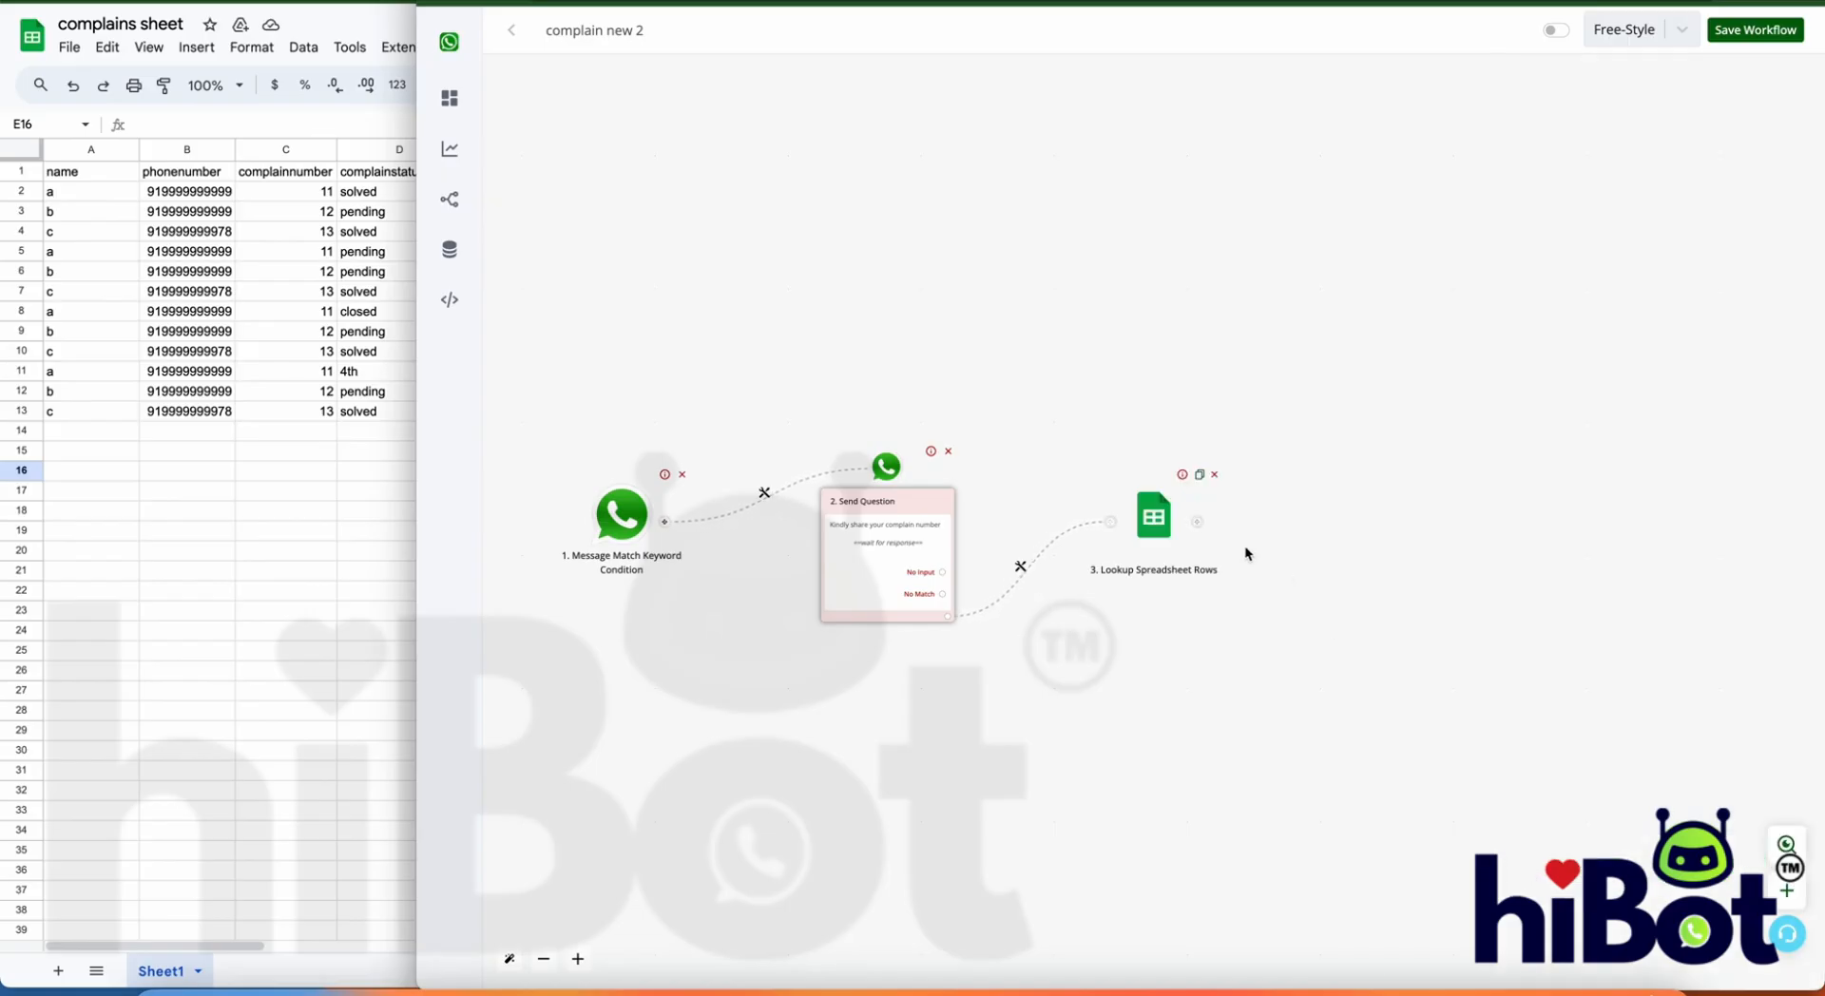
Step: Add a Save Variable Value action after the Lookup Spreadsheet Rows module
{"action": "left_click", "coordinate": [1197, 521]}
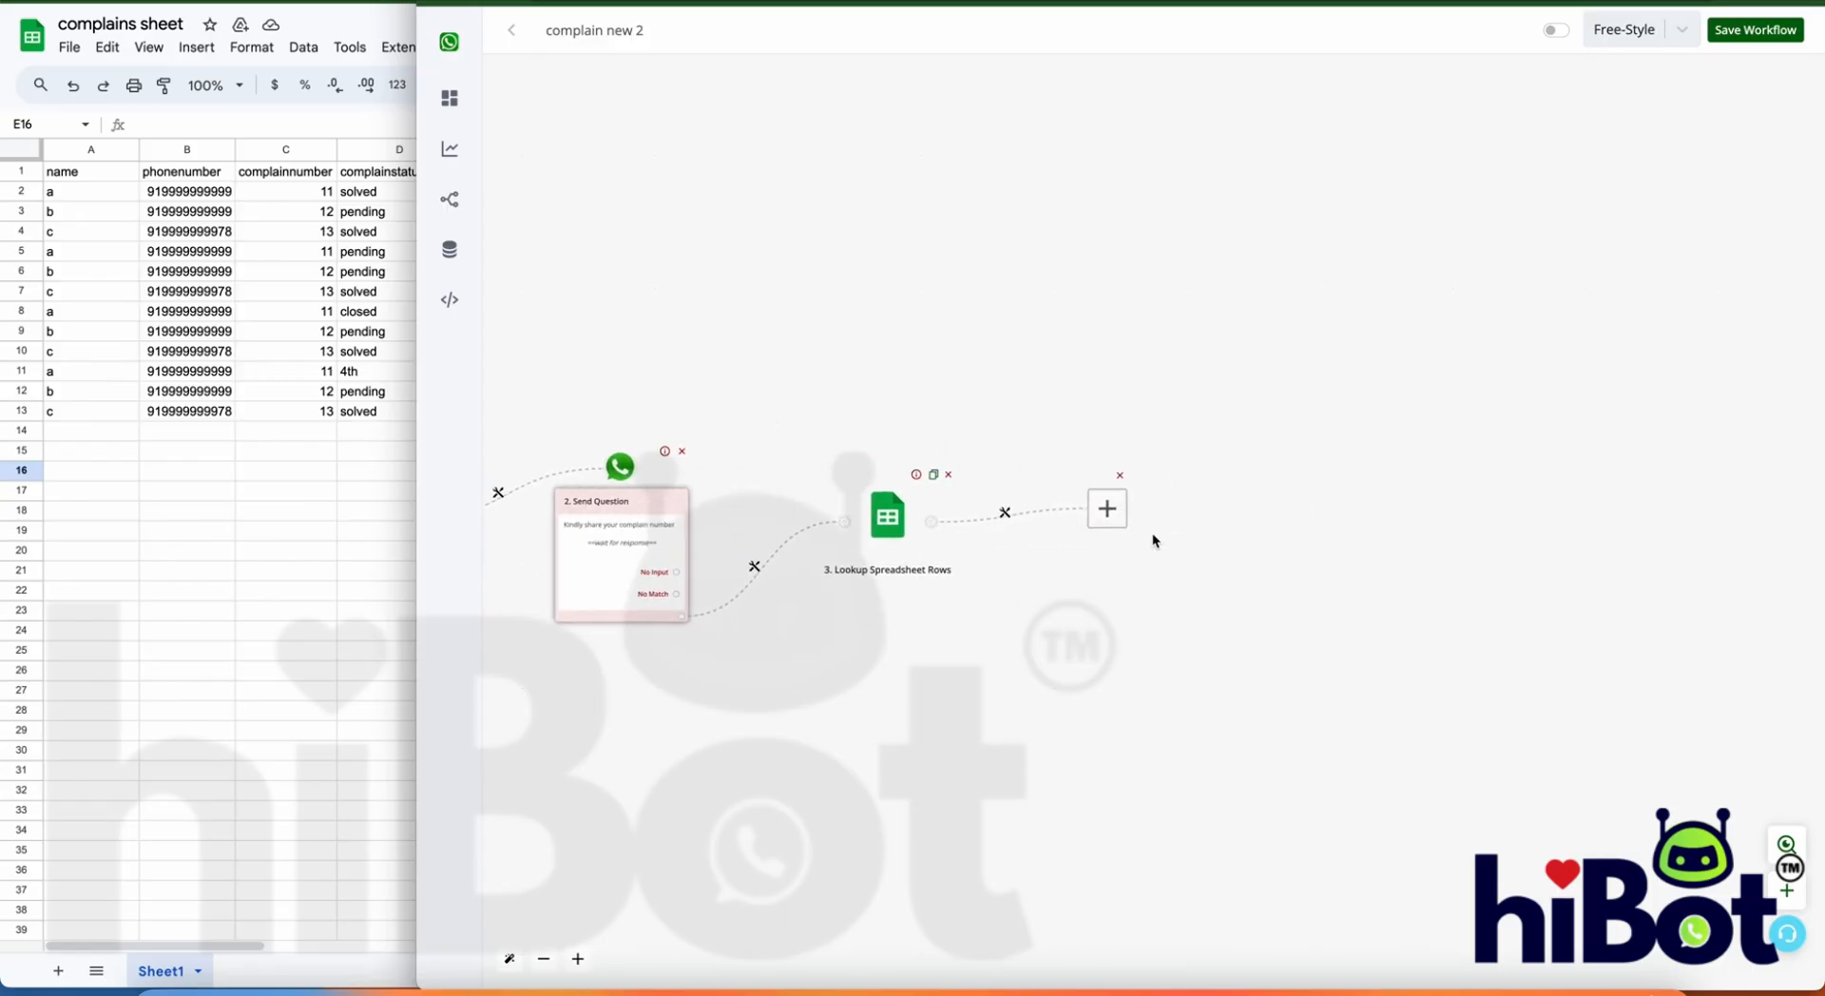
{"action": "left_click", "coordinate": [1119, 516]}
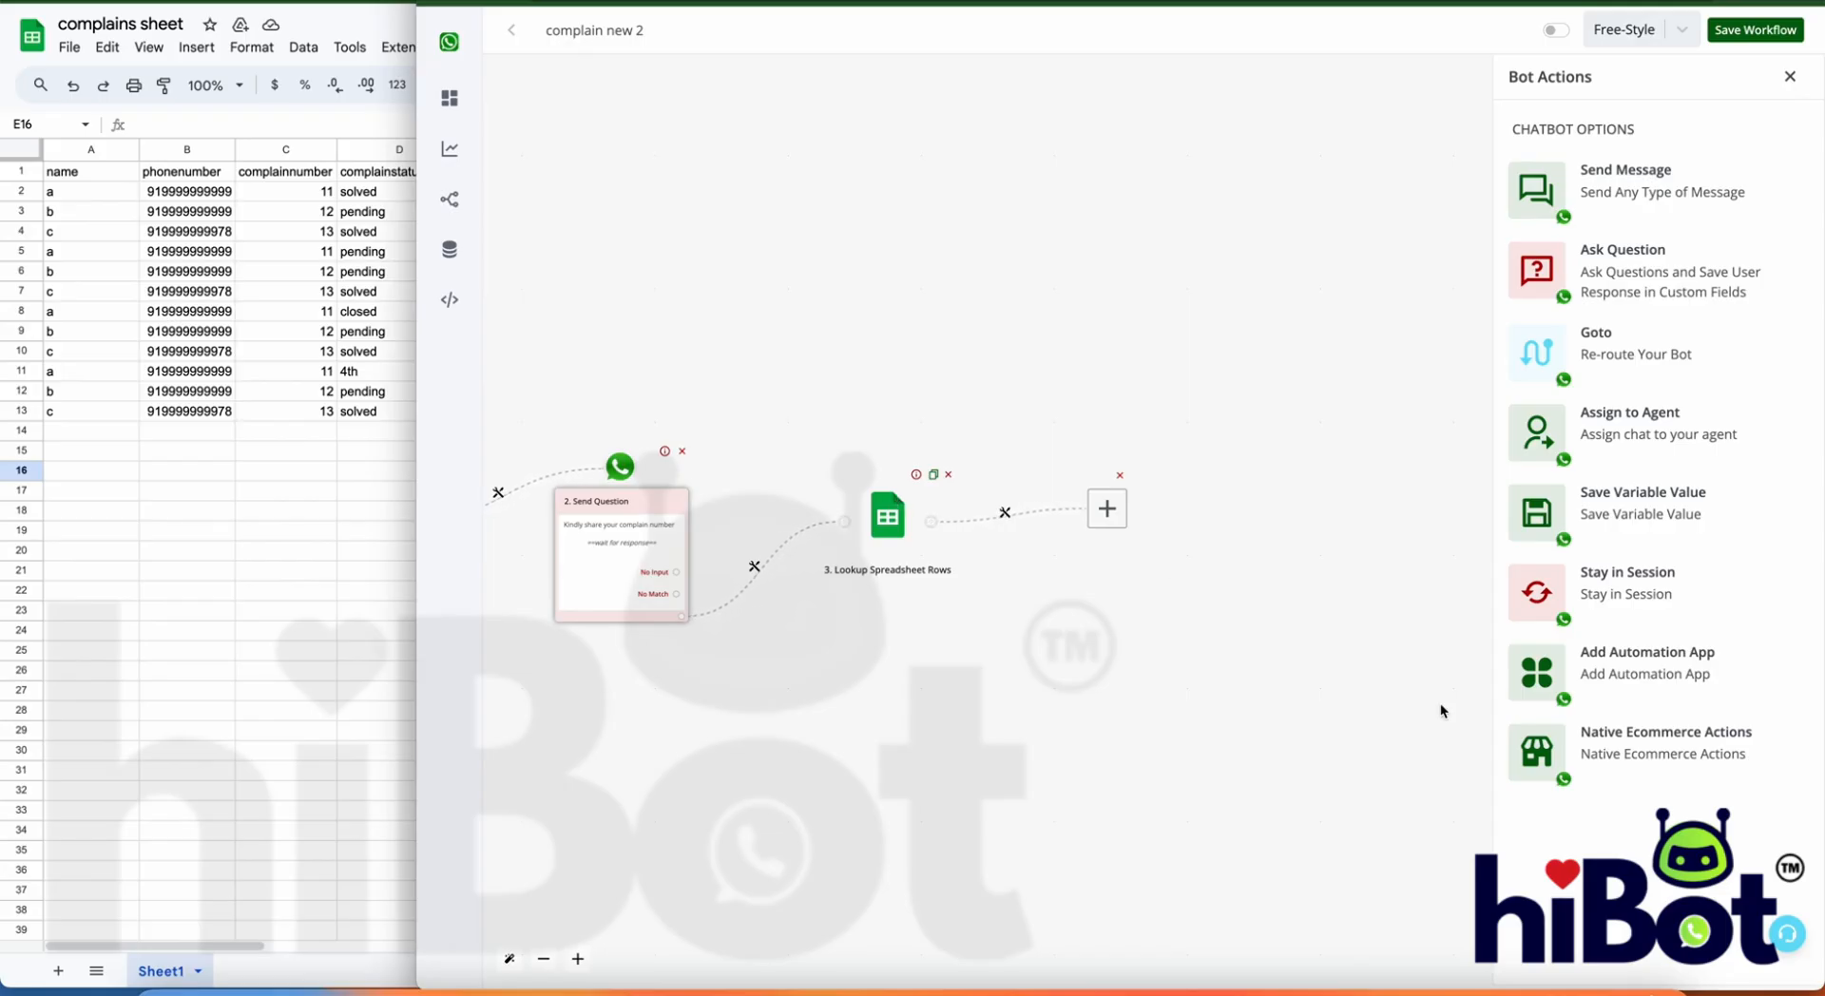
{"action": "left_click", "coordinate": [1615, 510]}
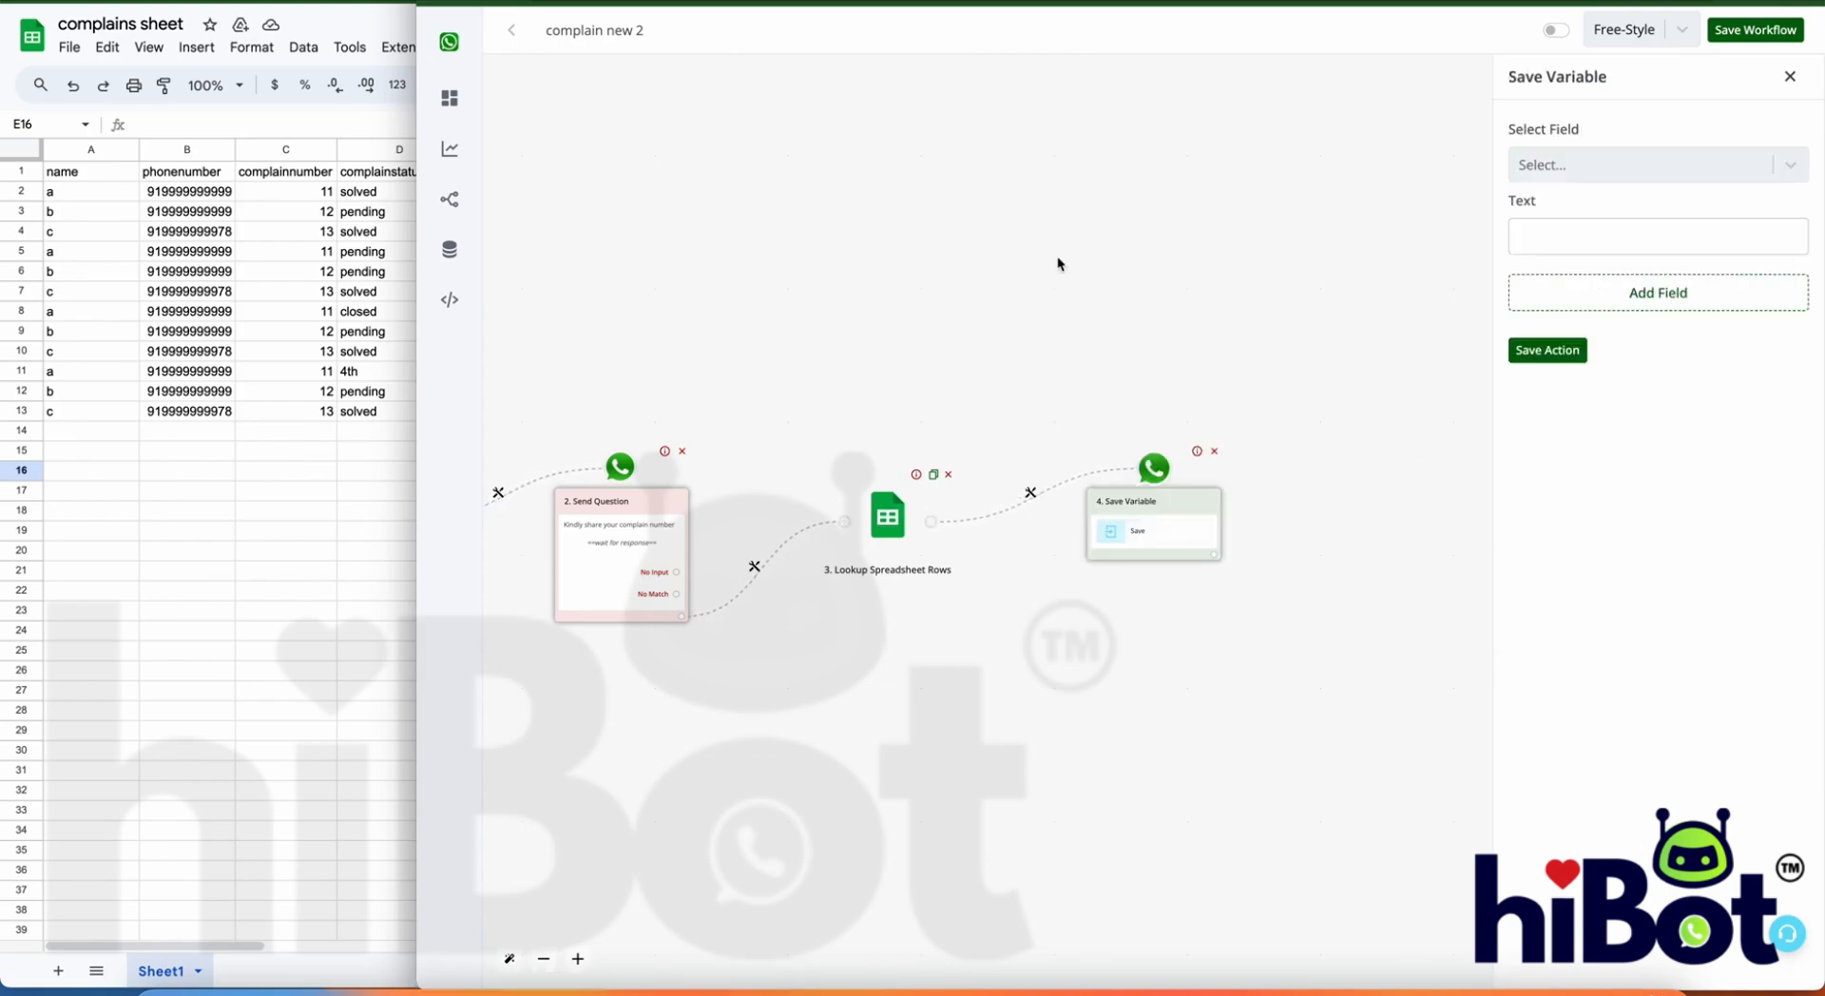
Step: Store the lookup's first-row complainstatus, {{3.data[0].complainstatus}}, in the search1 bot field
{"action": "mouse_move", "coordinate": [454, 224]}
{"action": "left_click", "coordinate": [1733, 171]}
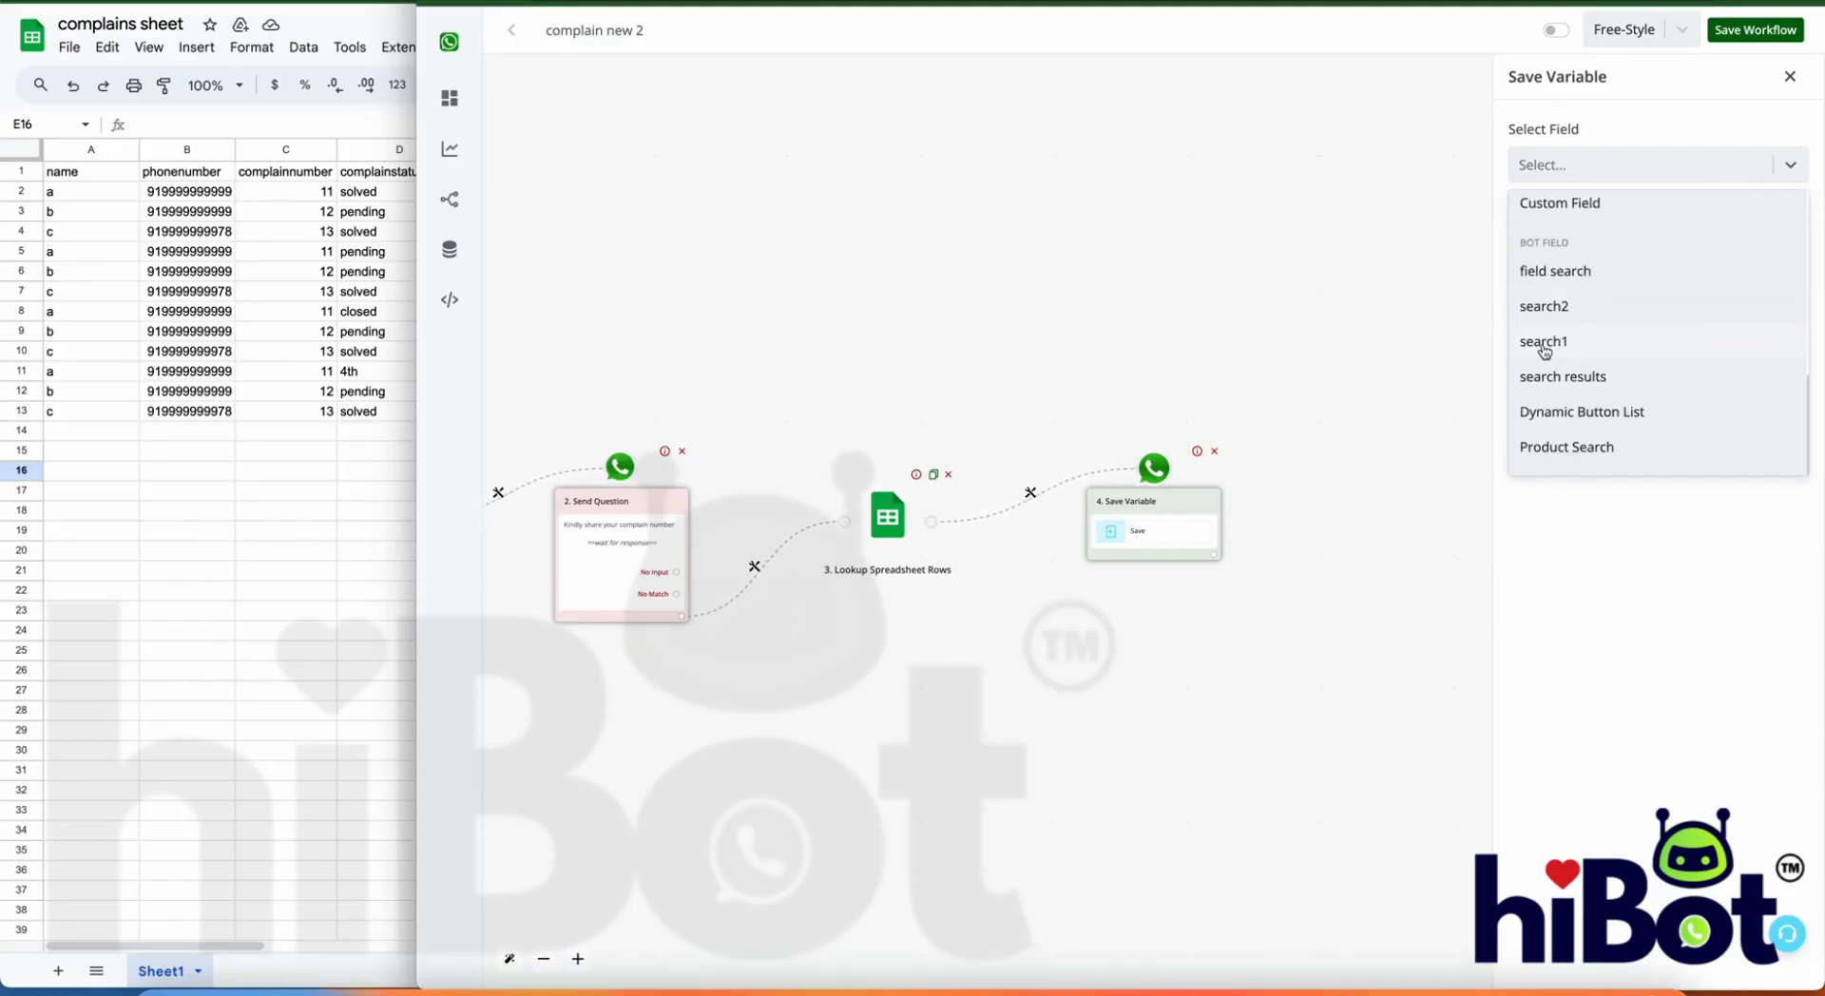
{"action": "left_click", "coordinate": [1559, 341]}
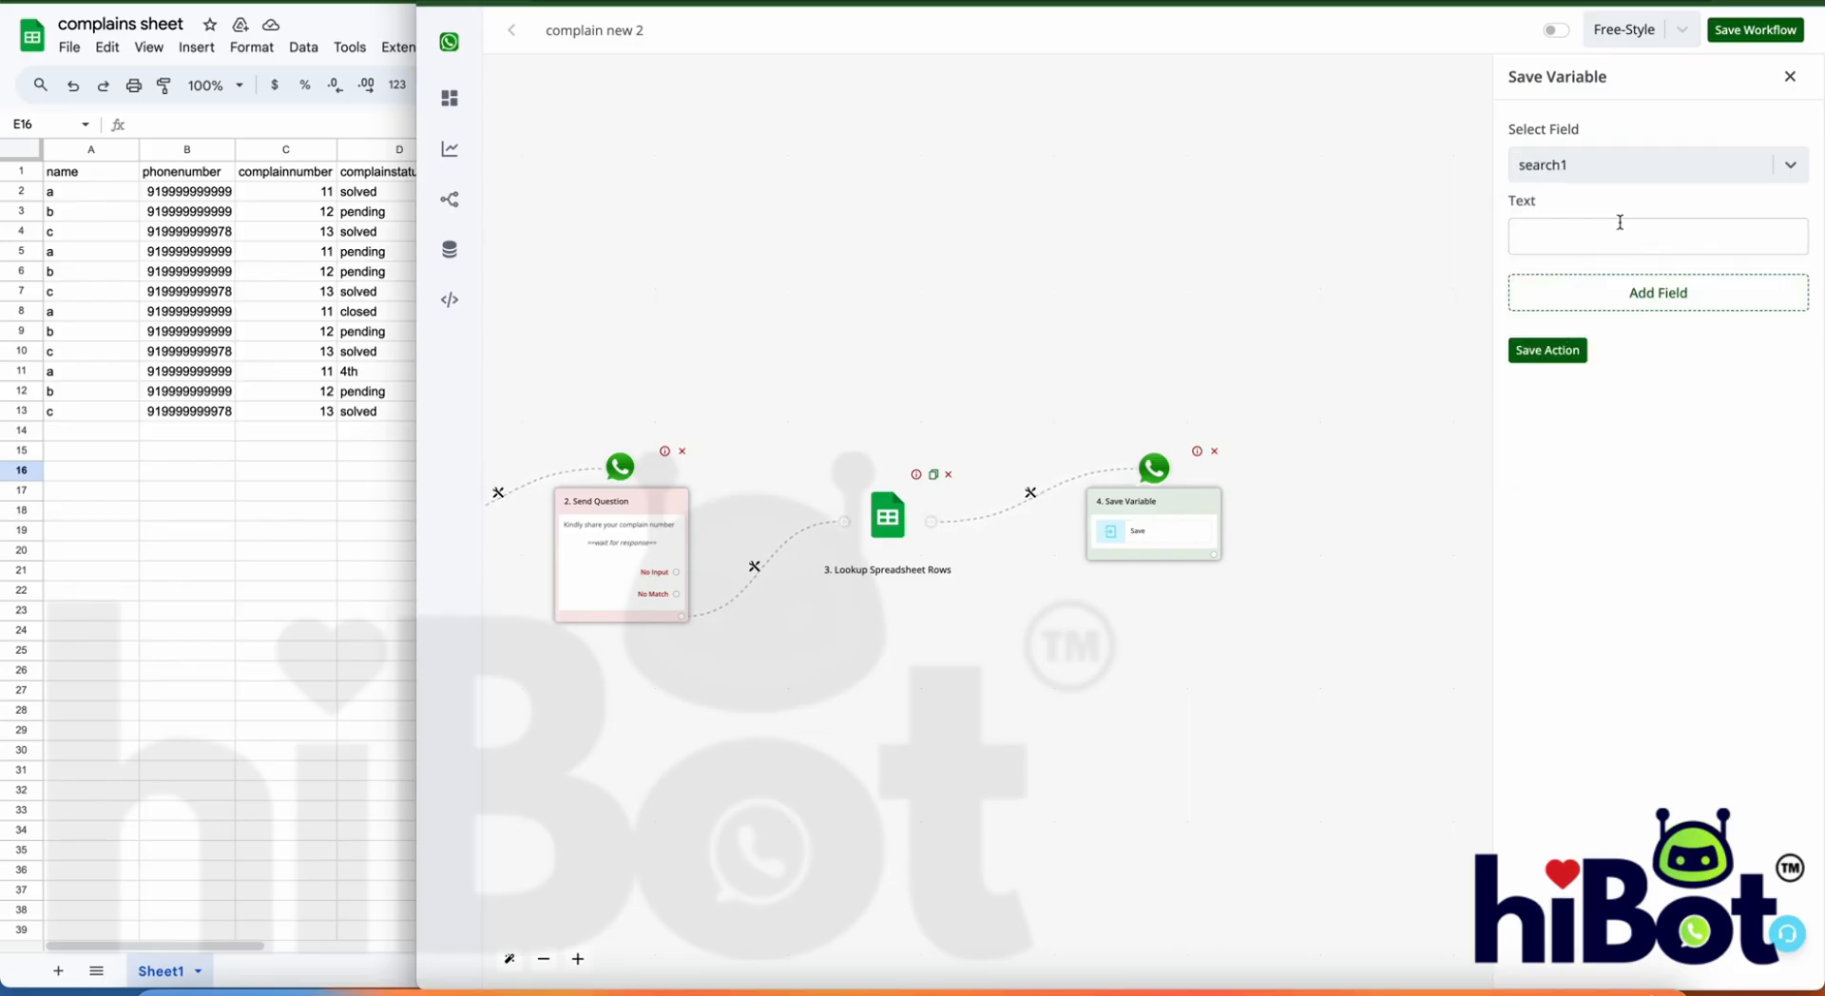
{"action": "left_click", "coordinate": [1626, 228]}
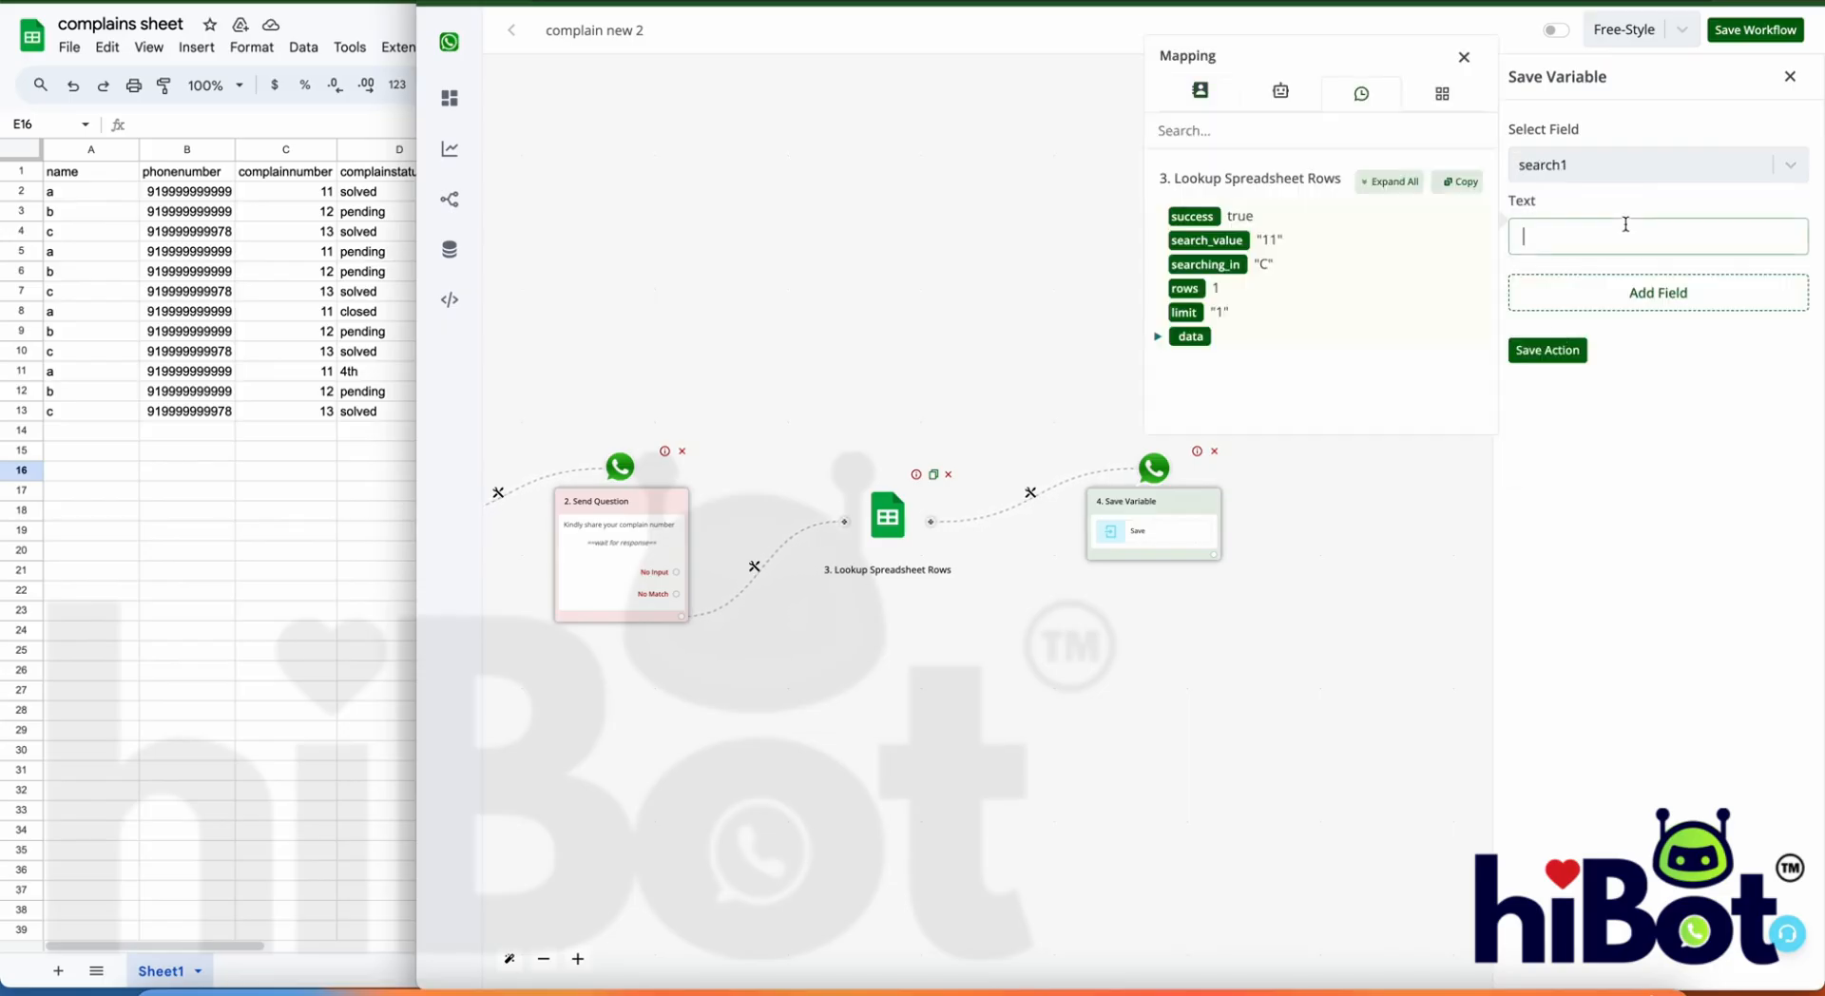
{"action": "left_click", "coordinate": [1412, 180]}
{"action": "scroll", "coordinate": [1311, 323], "scroll_direction": "down", "scroll_amount": 1}
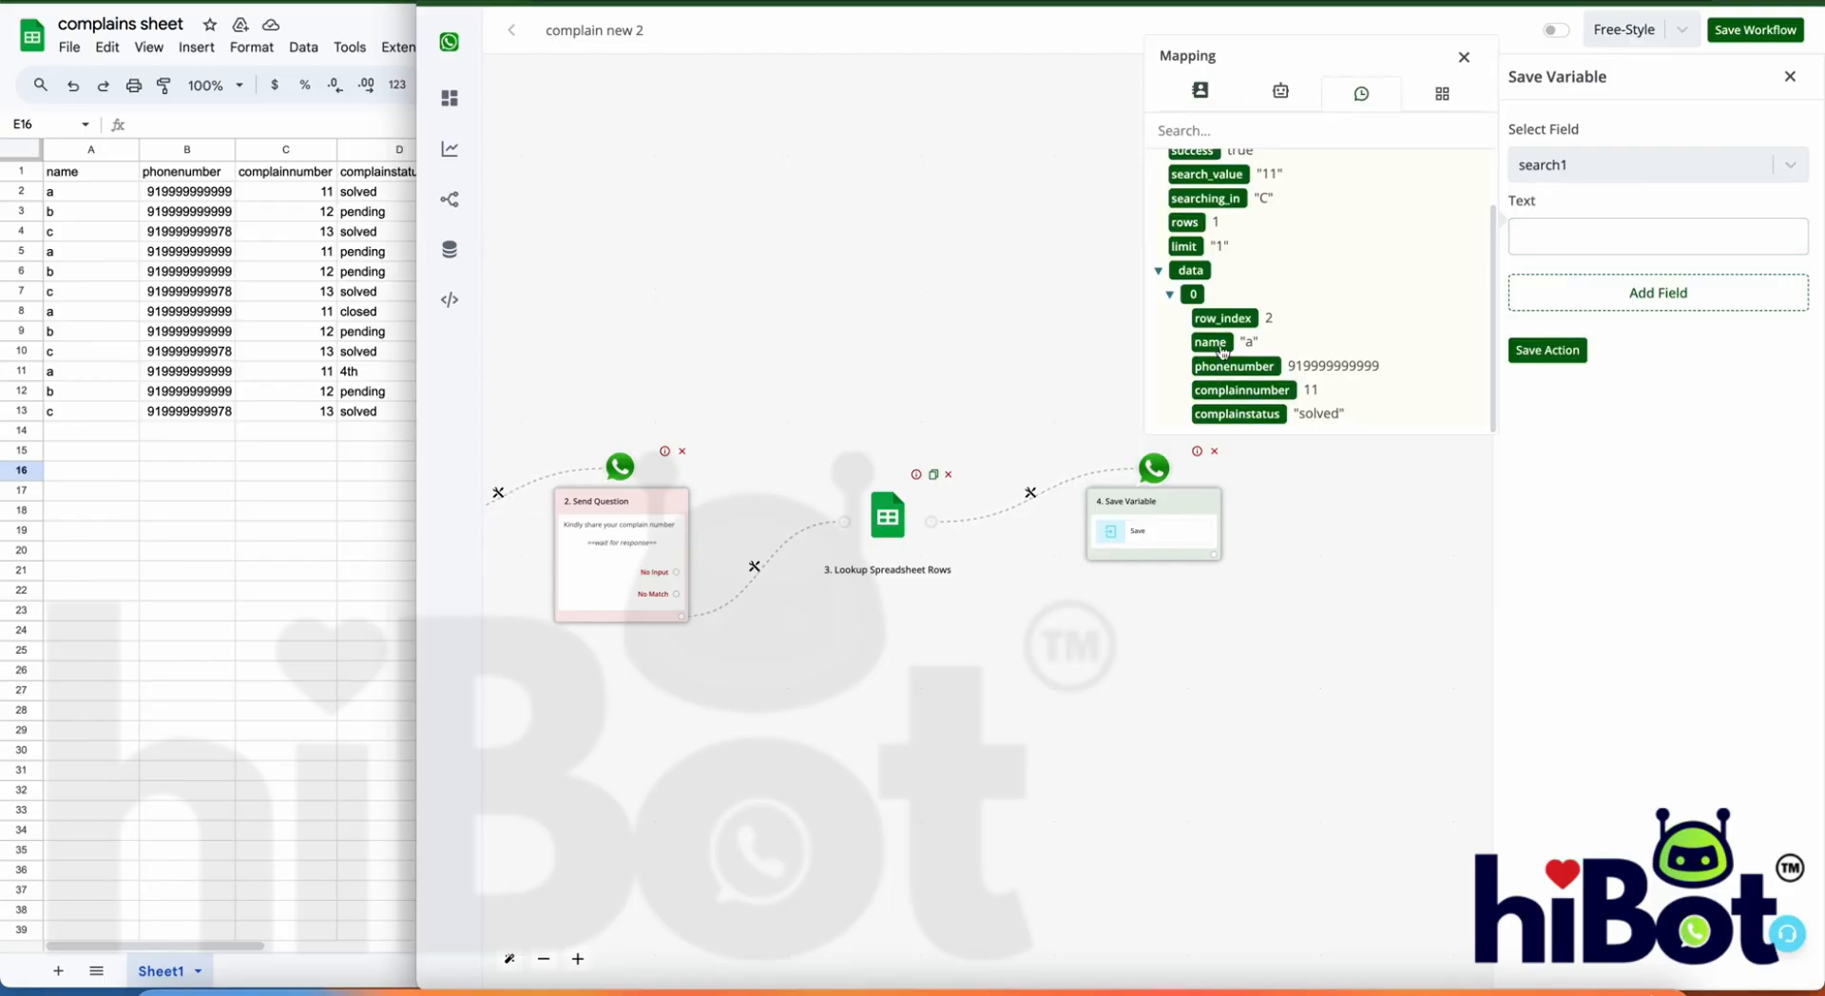
{"action": "left_click", "coordinate": [1238, 414]}
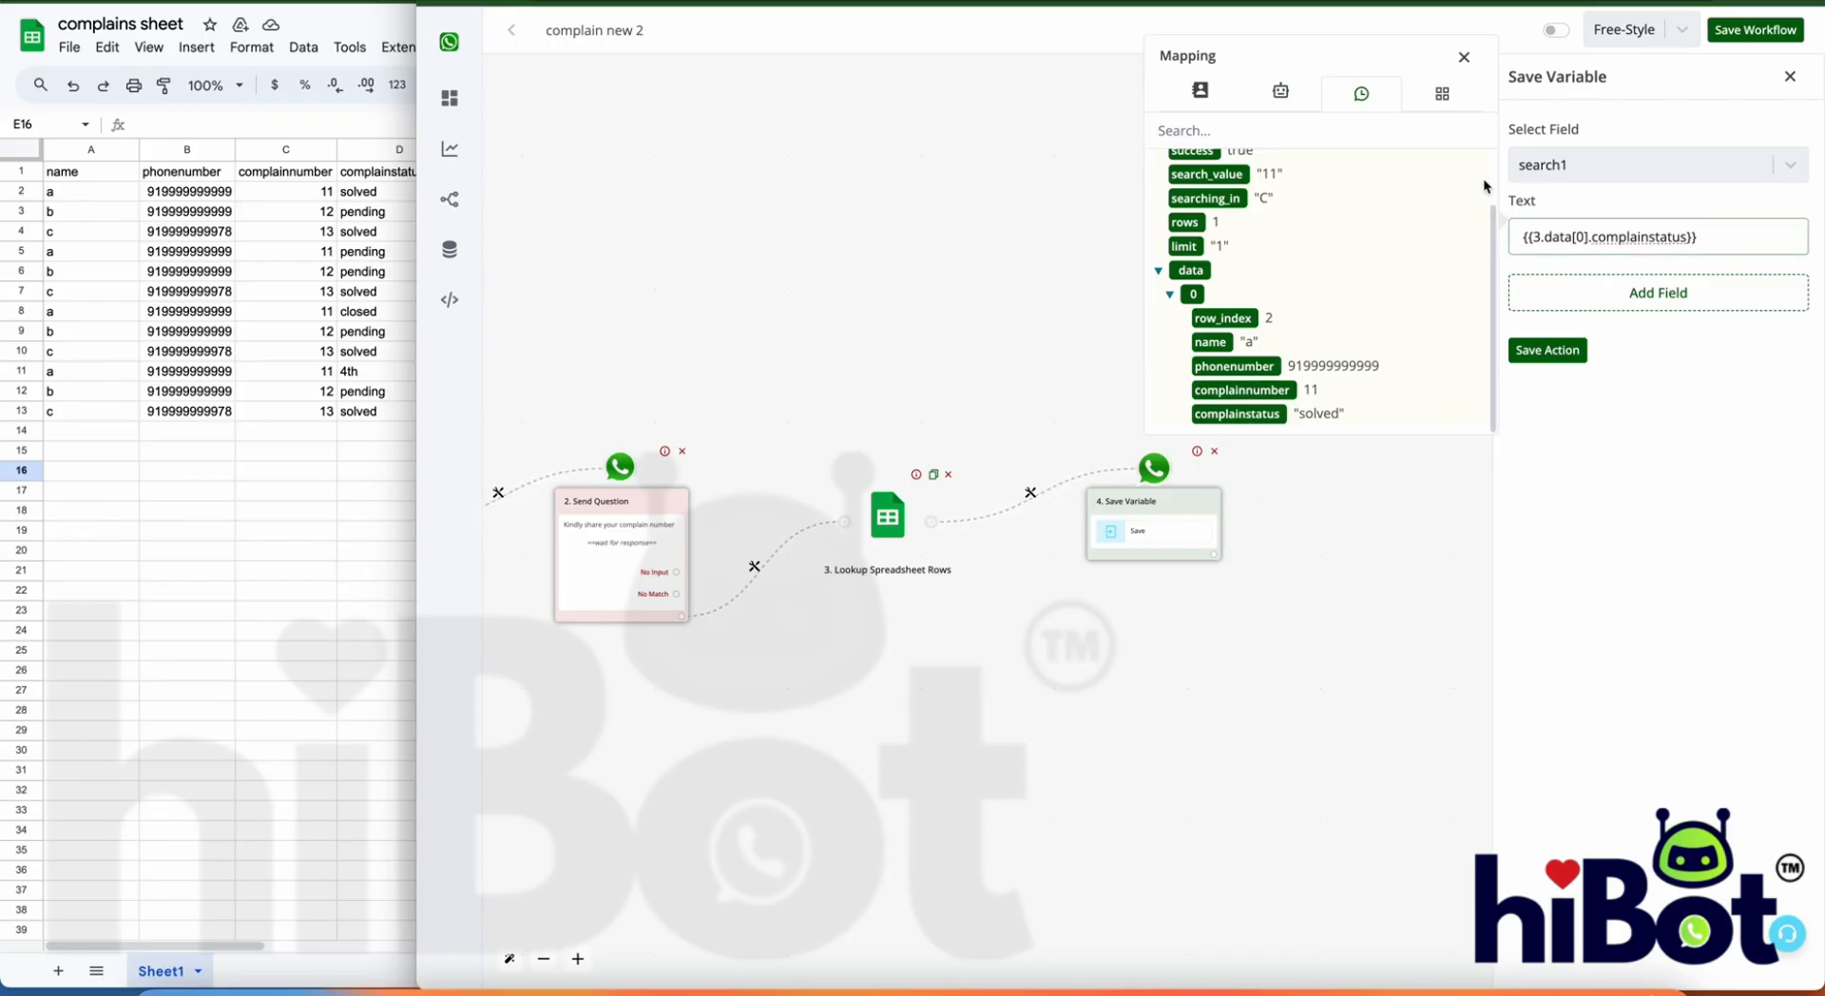
Step: Add a second field to the Save Variable action that stores the lookup's {{3.rows}} value in search2
{"action": "left_click", "coordinate": [1675, 300]}
{"action": "left_click", "coordinate": [1684, 336]}
{"action": "scroll", "coordinate": [1624, 504], "scroll_direction": "down", "scroll_amount": 5}
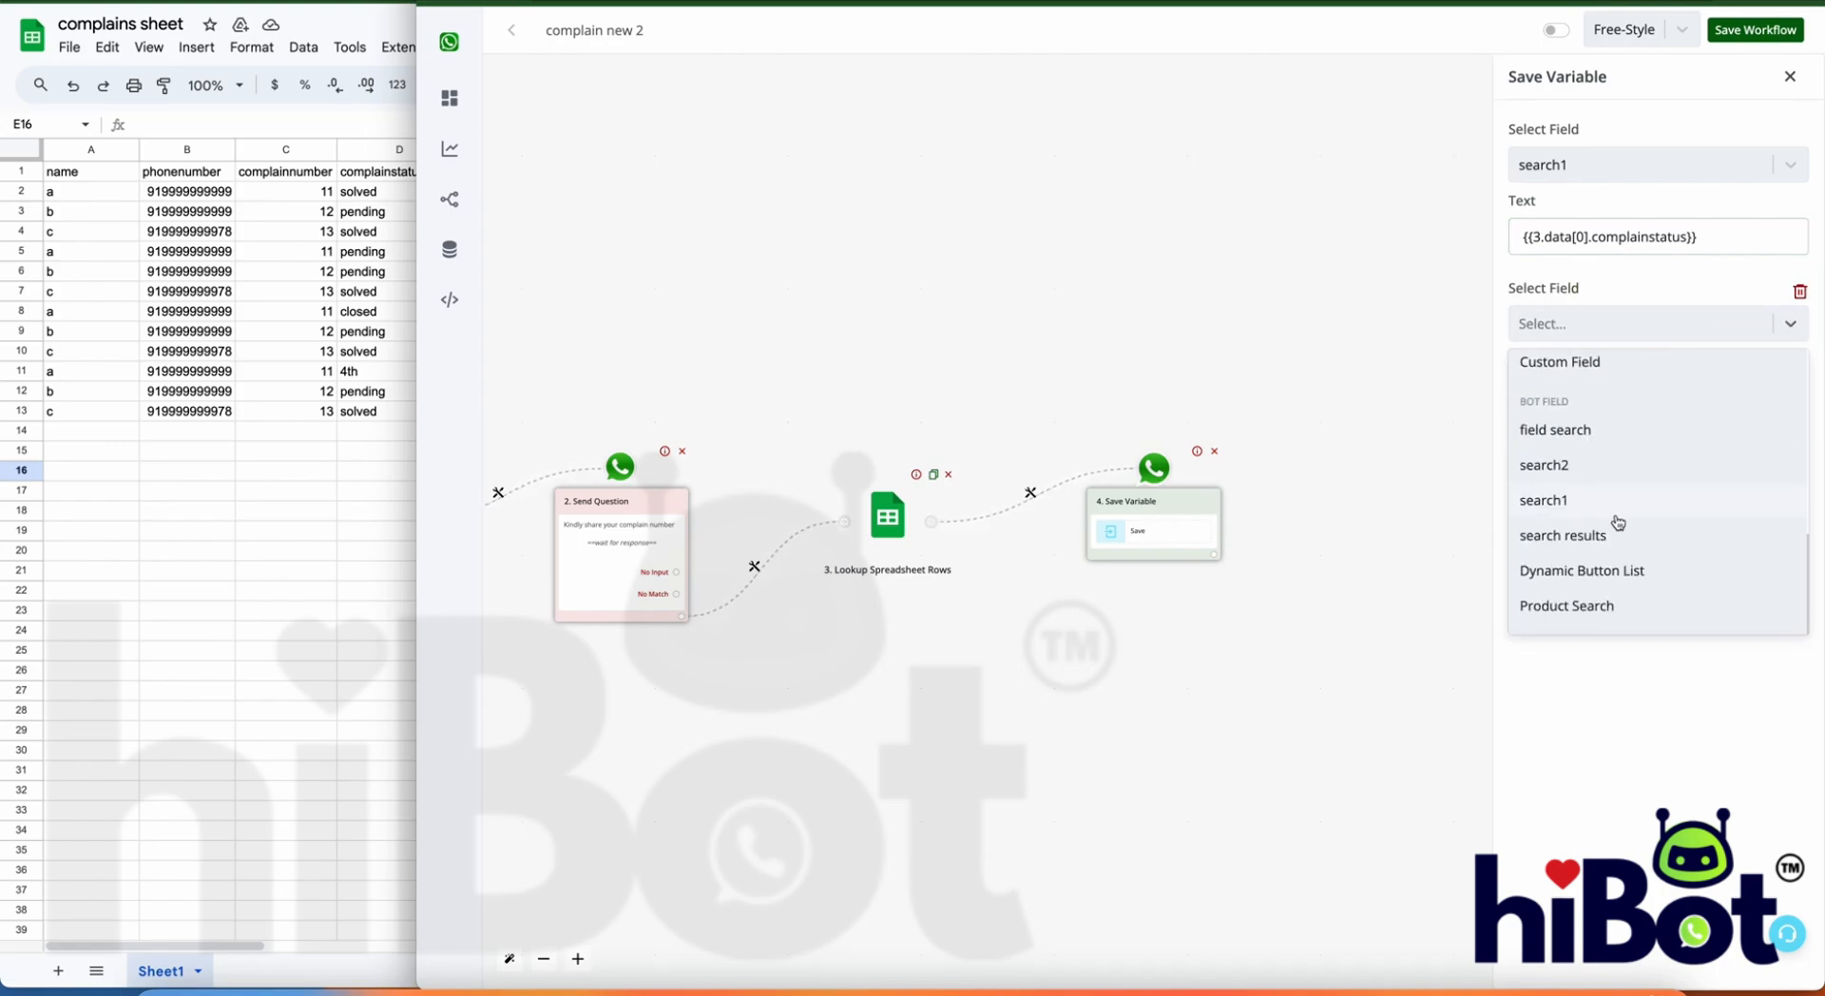
{"action": "left_click", "coordinate": [1597, 475]}
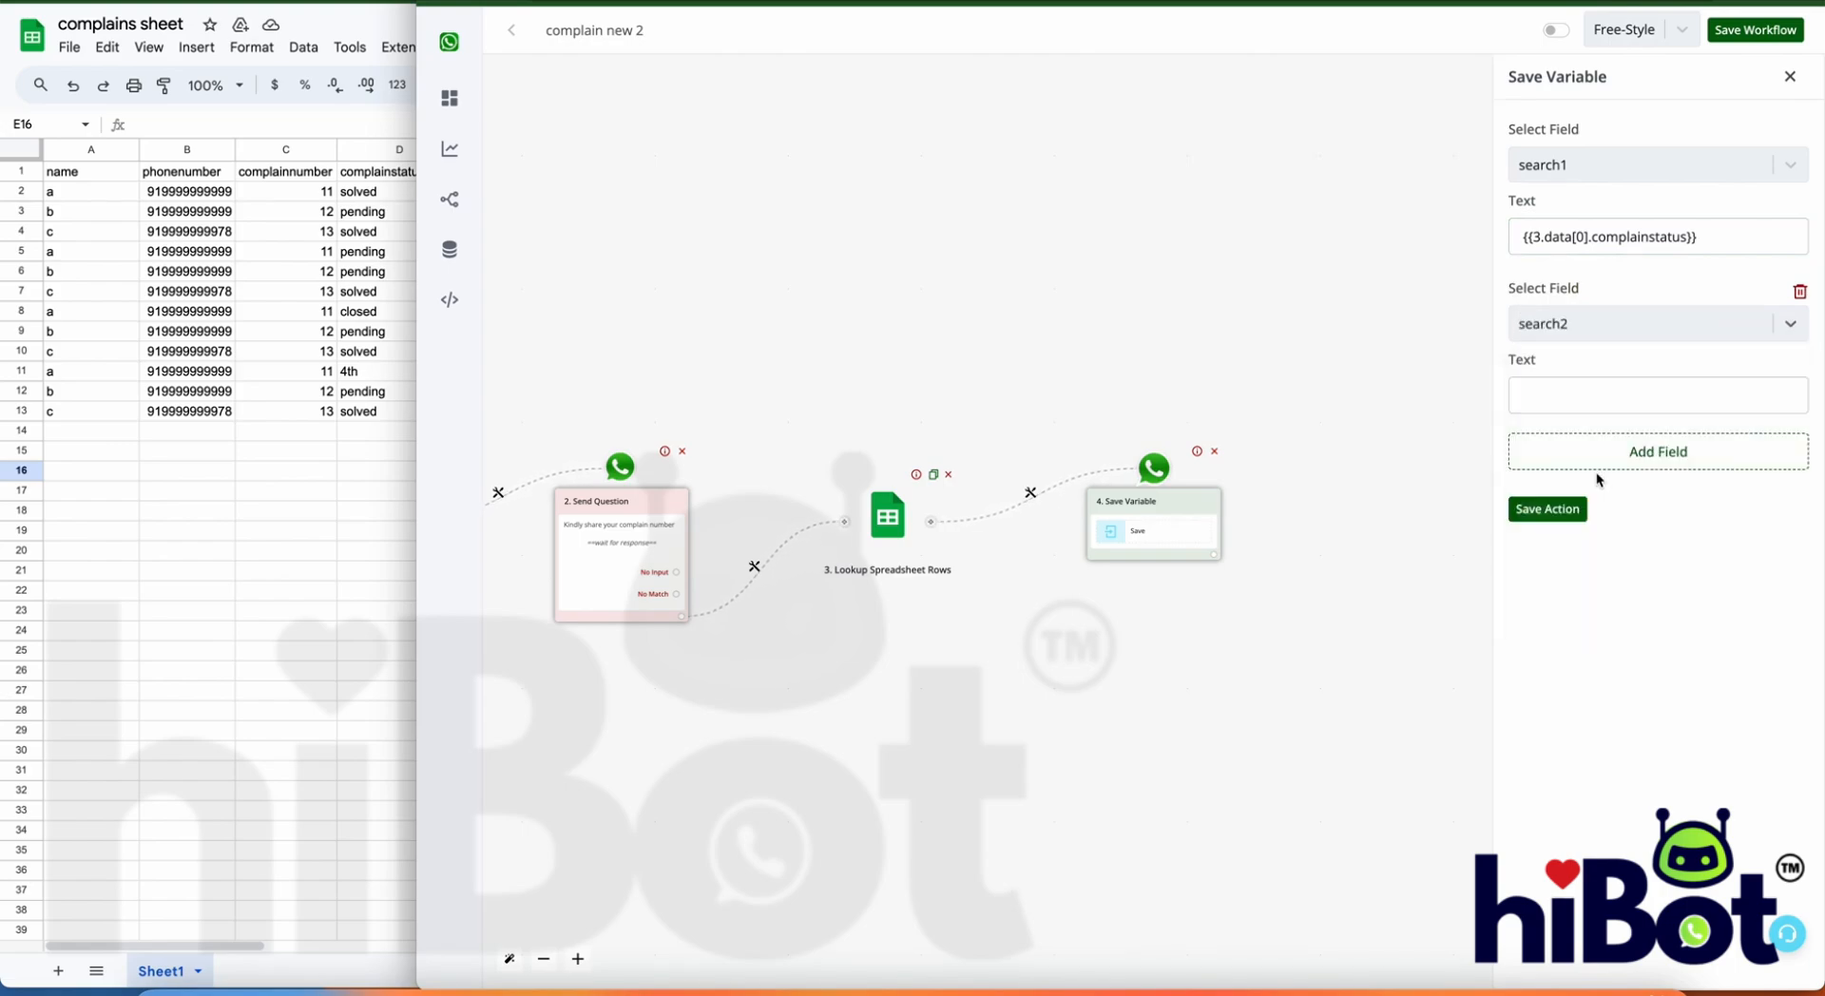
{"action": "left_click", "coordinate": [1607, 392]}
{"action": "left_click", "coordinate": [1390, 341]}
{"action": "scroll", "coordinate": [1313, 460], "scroll_direction": "down", "scroll_amount": 1}
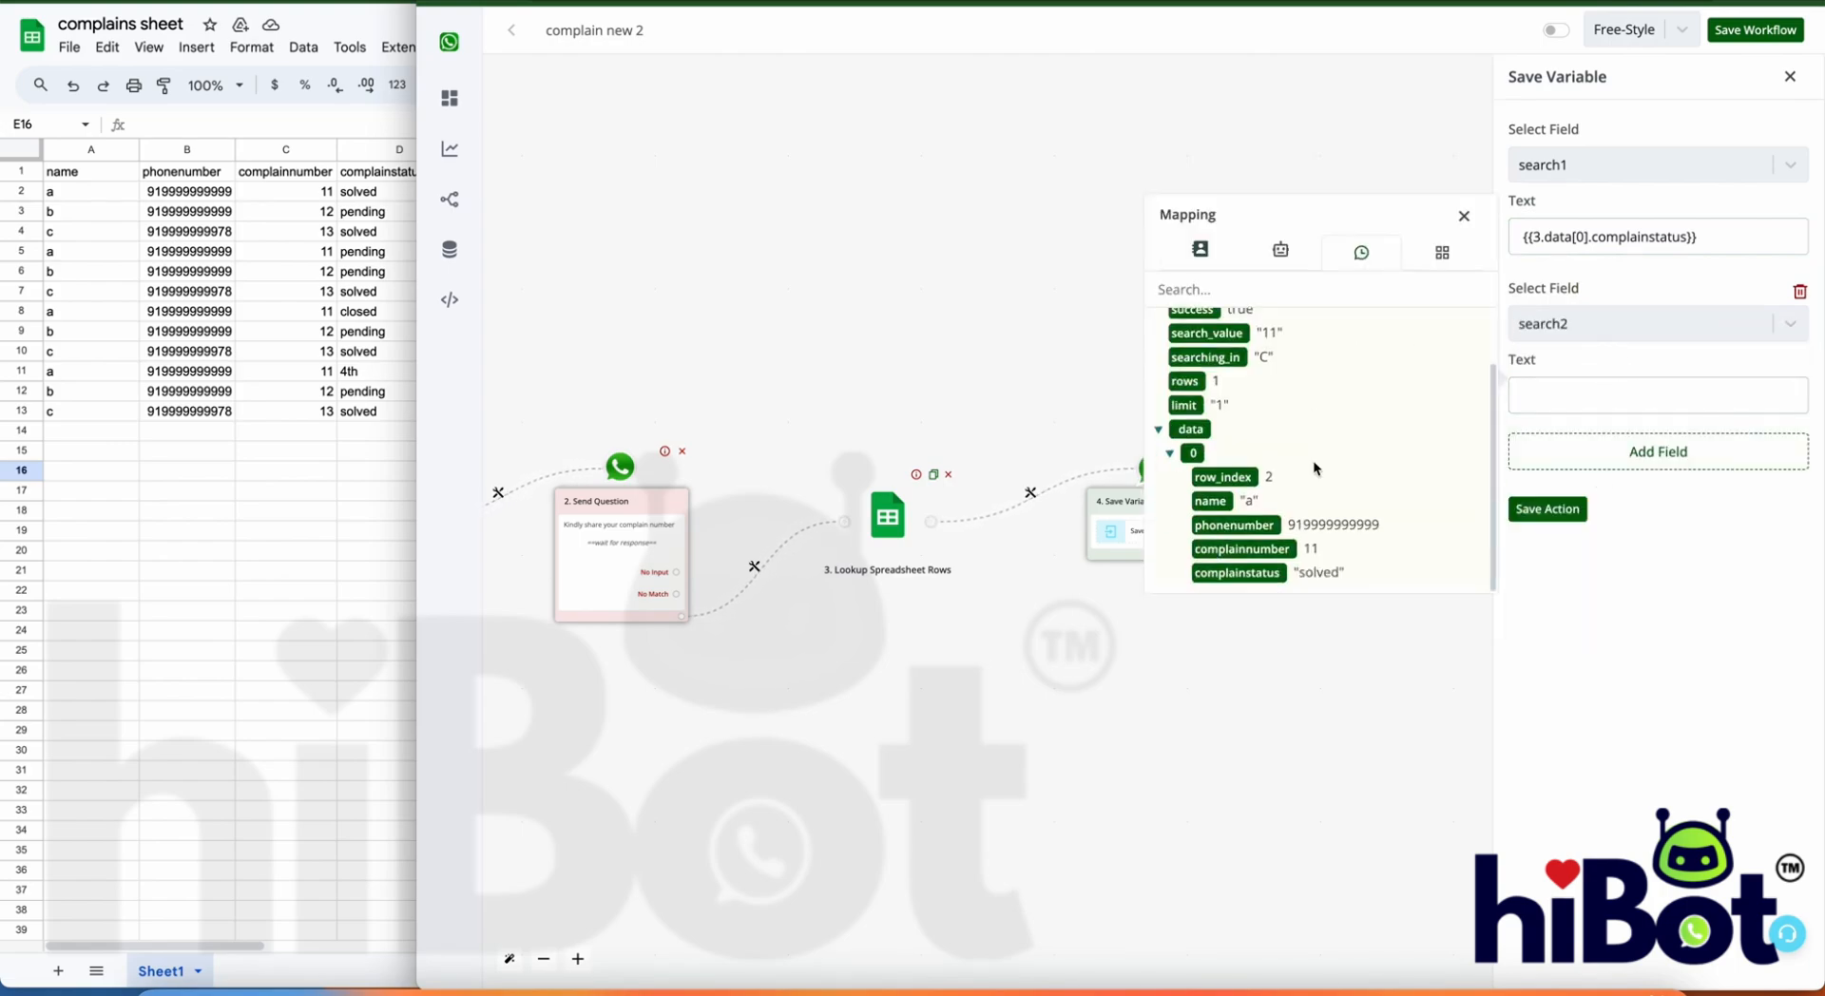
{"action": "scroll", "coordinate": [1314, 461], "scroll_direction": "up", "scroll_amount": 1}
{"action": "scroll", "coordinate": [1275, 486], "scroll_direction": "down", "scroll_amount": 1}
{"action": "left_click", "coordinate": [1200, 385]}
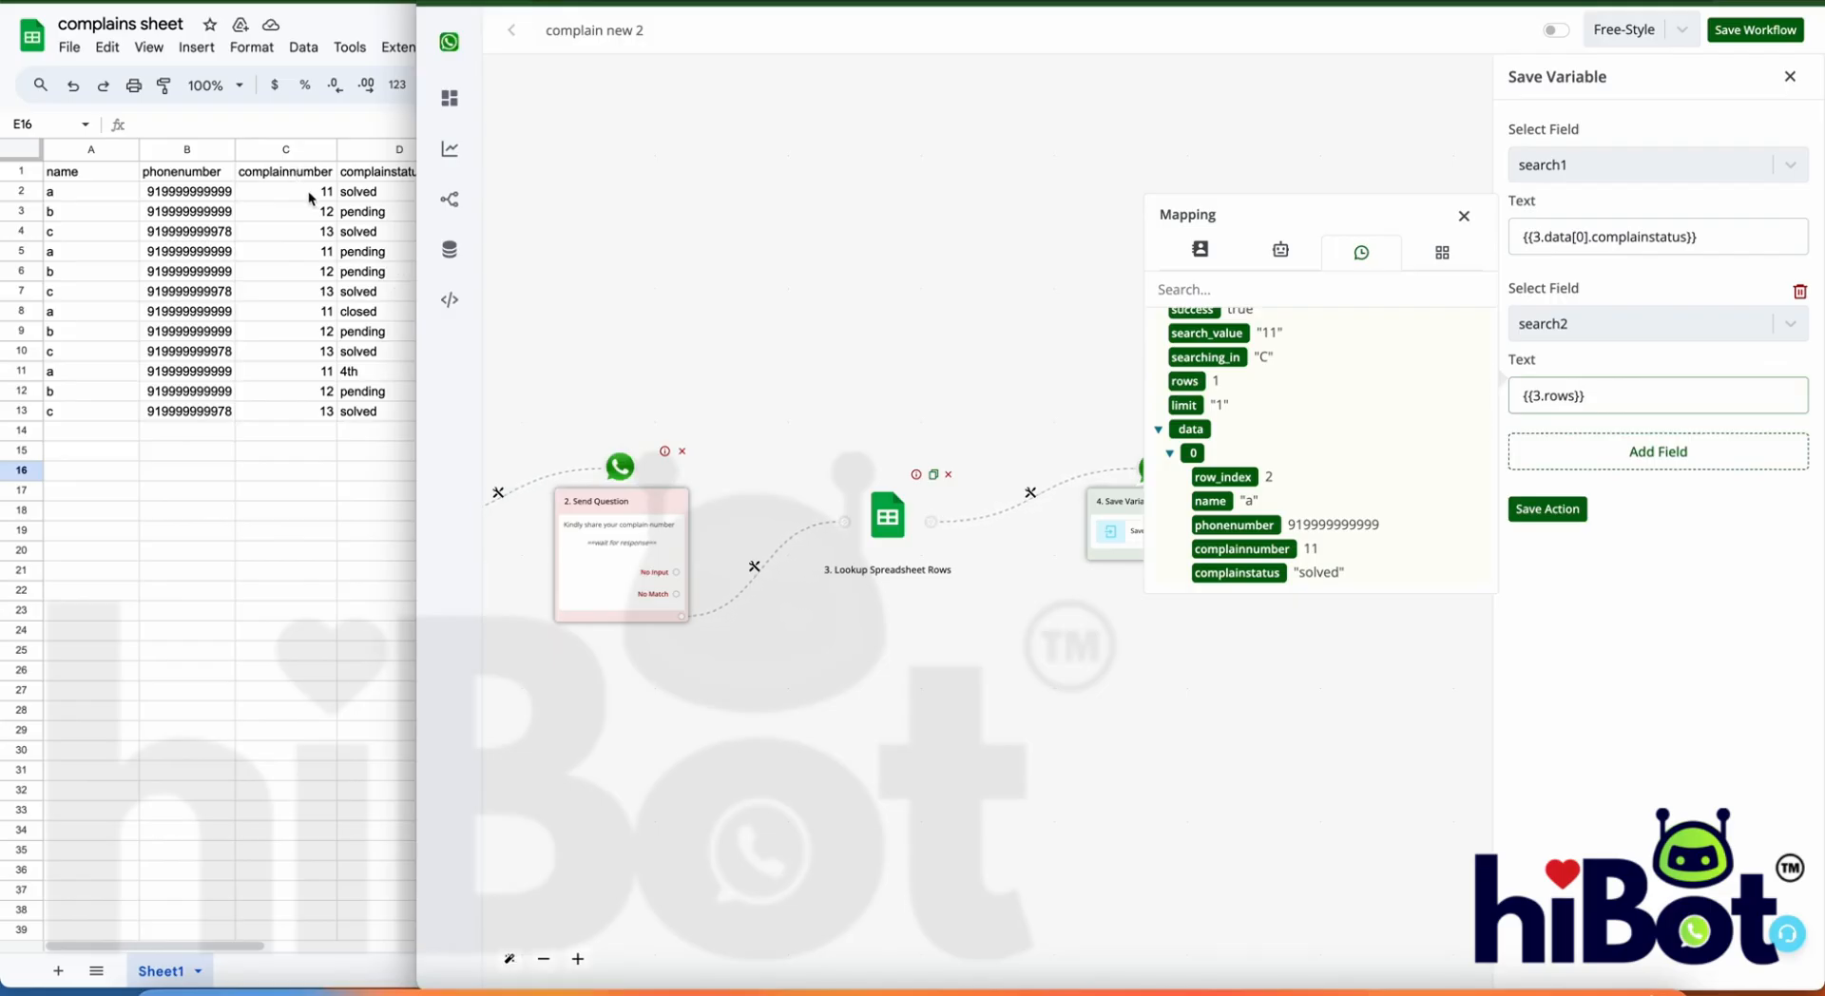
Step: Compare the complaint number entries in the sheet with the rows value in the lookup response
{"action": "left_click", "coordinate": [1629, 526]}
{"action": "left_click", "coordinate": [343, 444]}
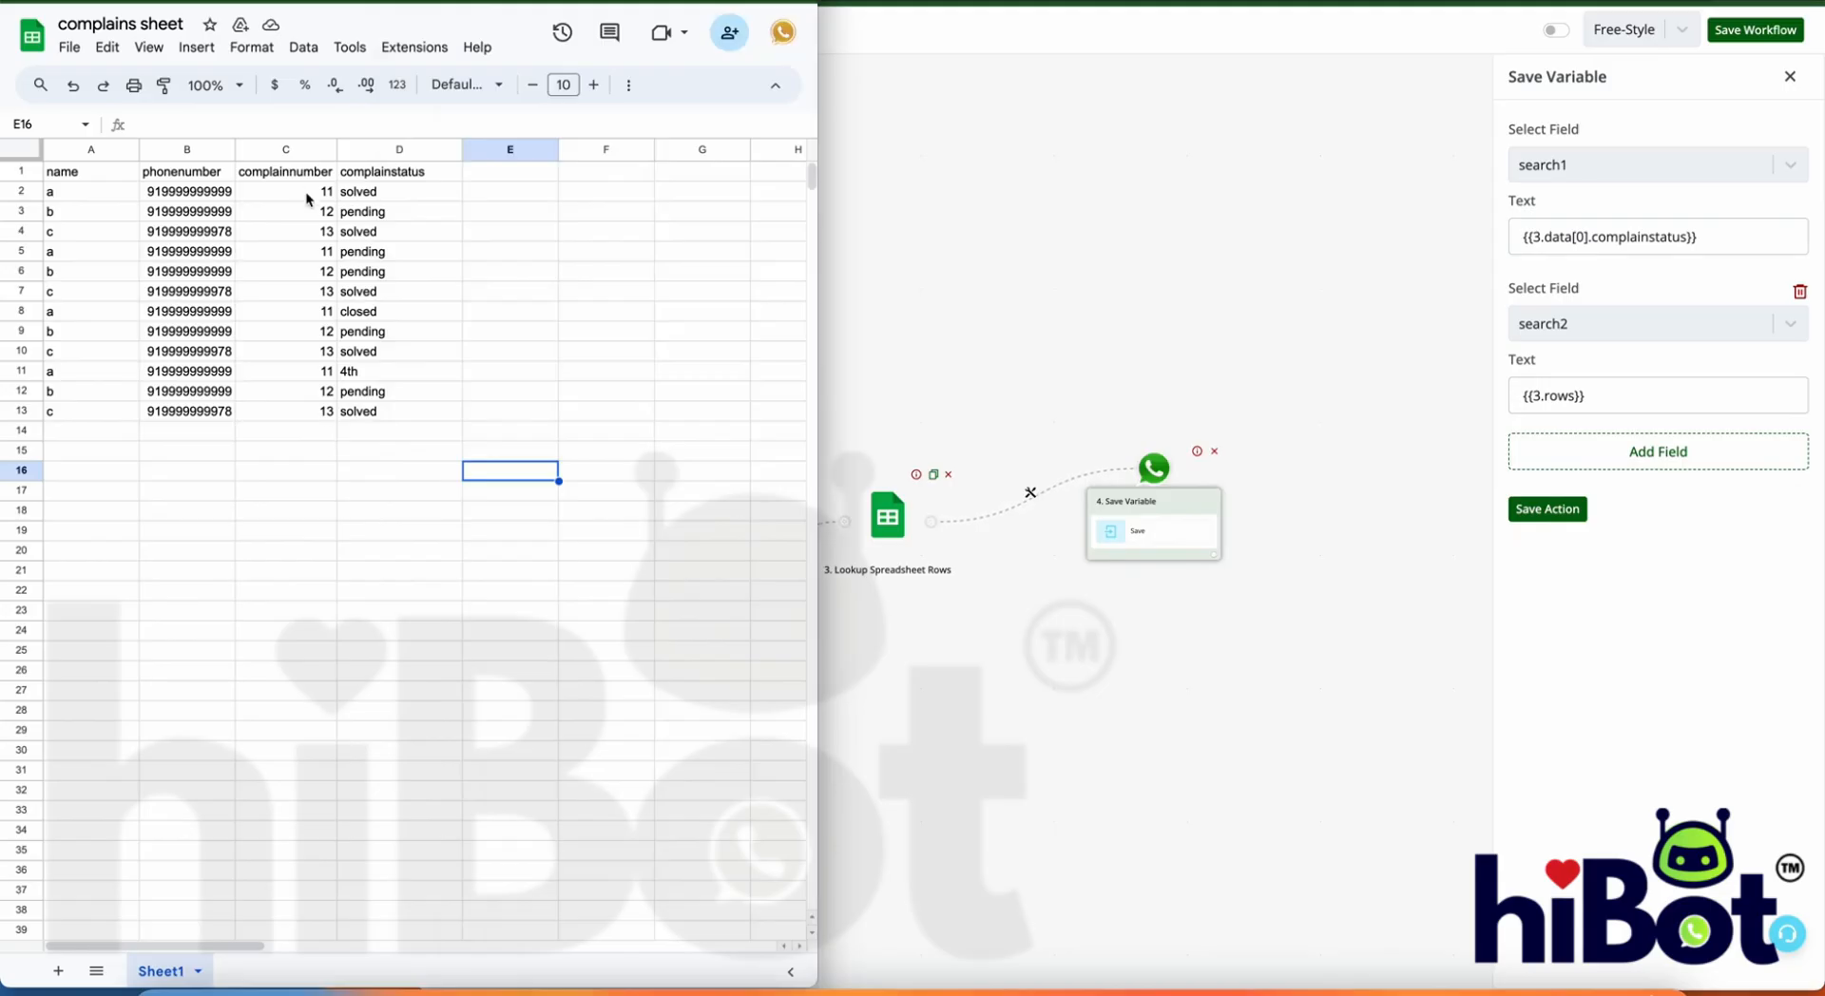
{"action": "left_click", "coordinate": [1597, 378]}
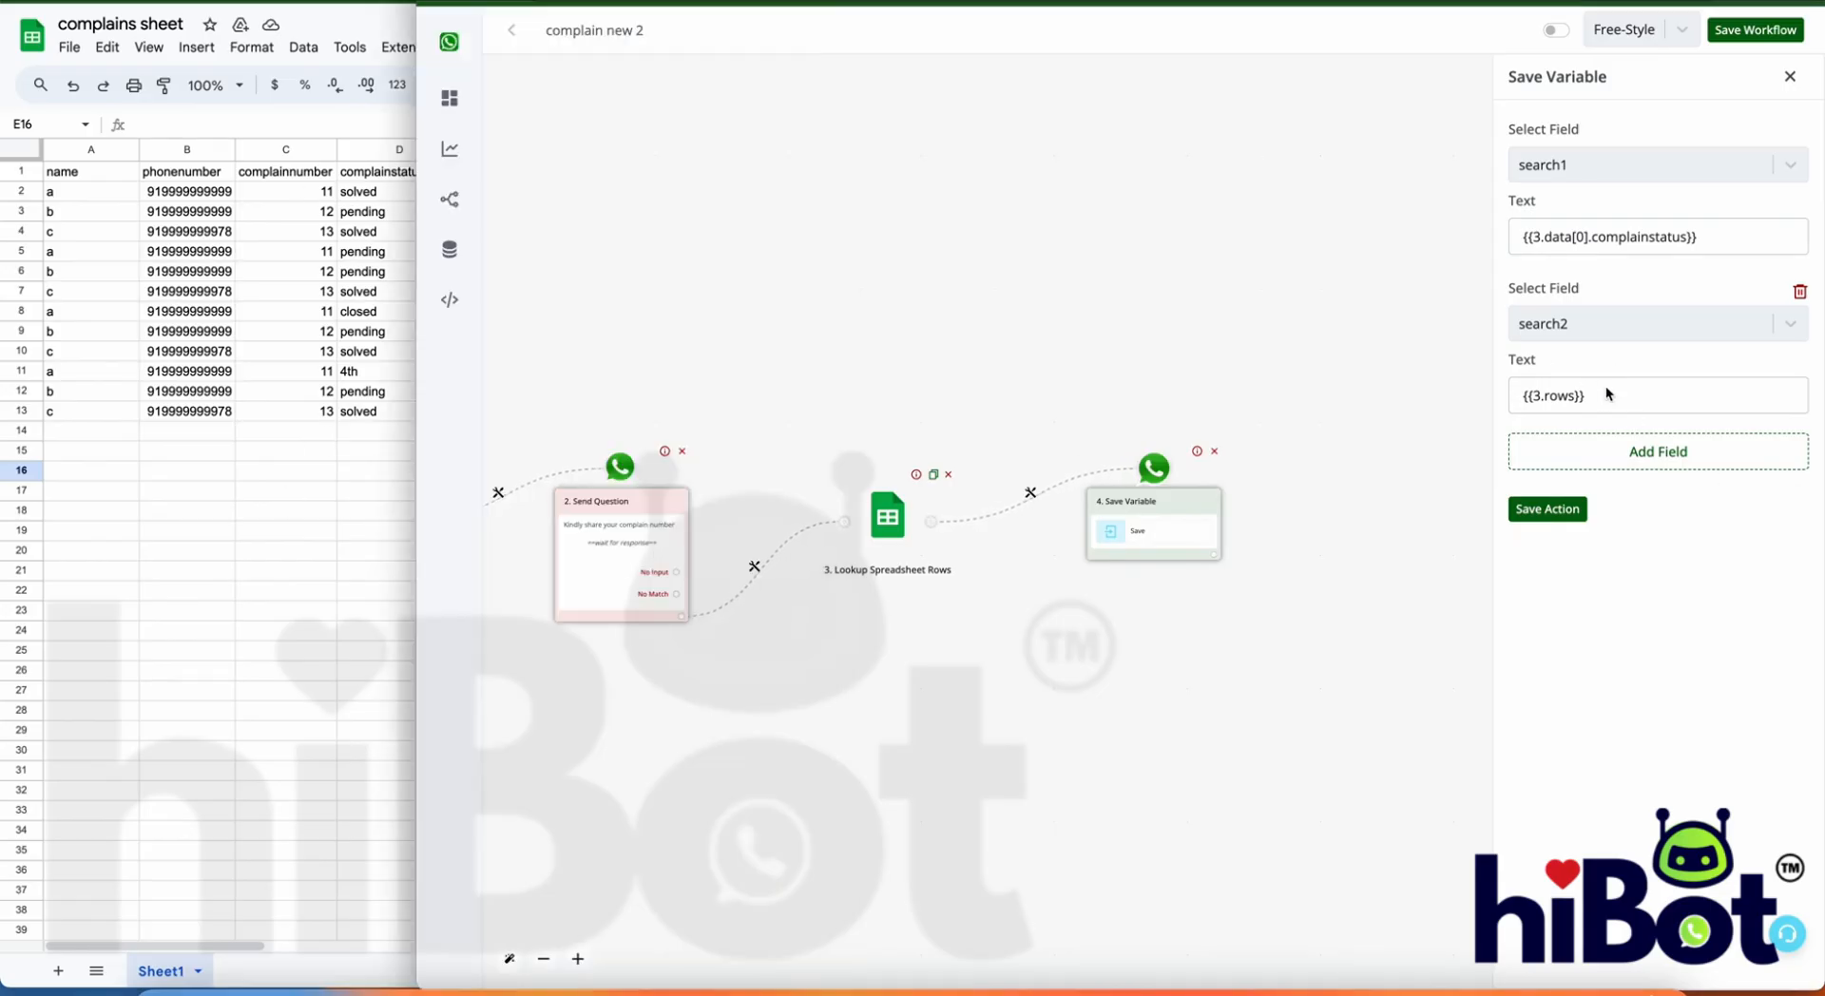
{"action": "left_click", "coordinate": [1575, 394]}
{"action": "left_click", "coordinate": [1394, 341]}
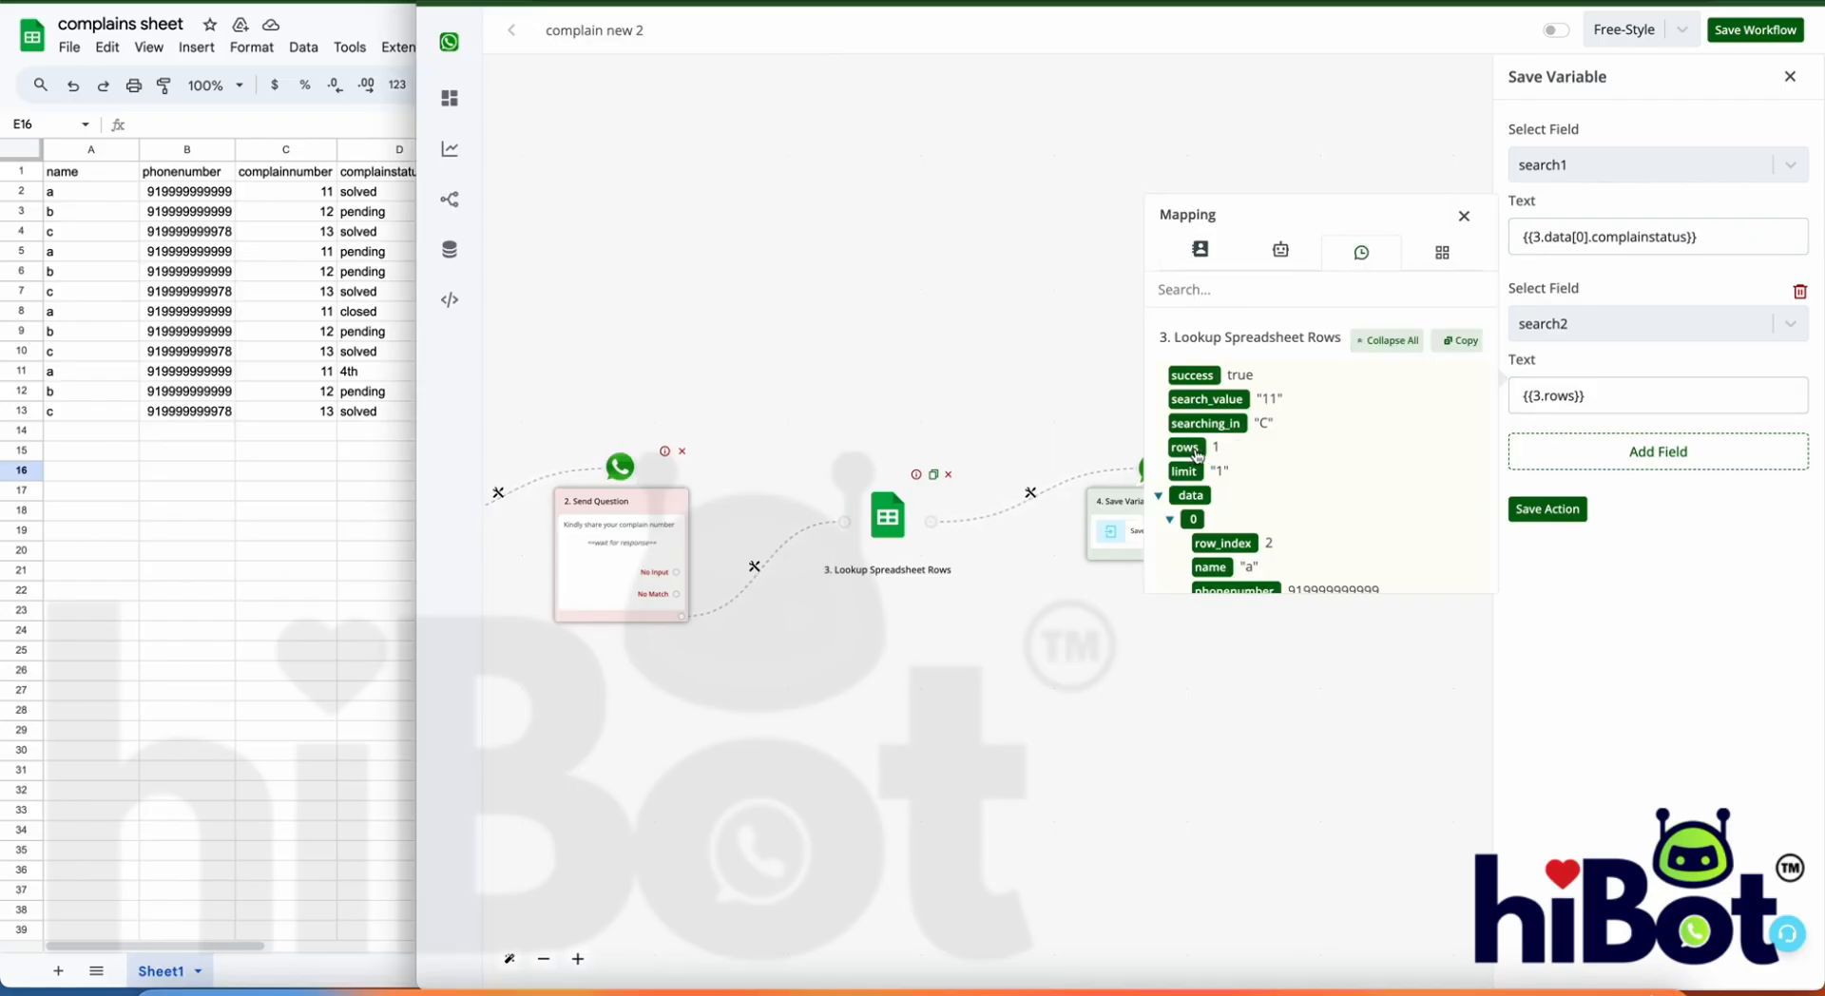
{"action": "left_click", "coordinate": [1615, 409]}
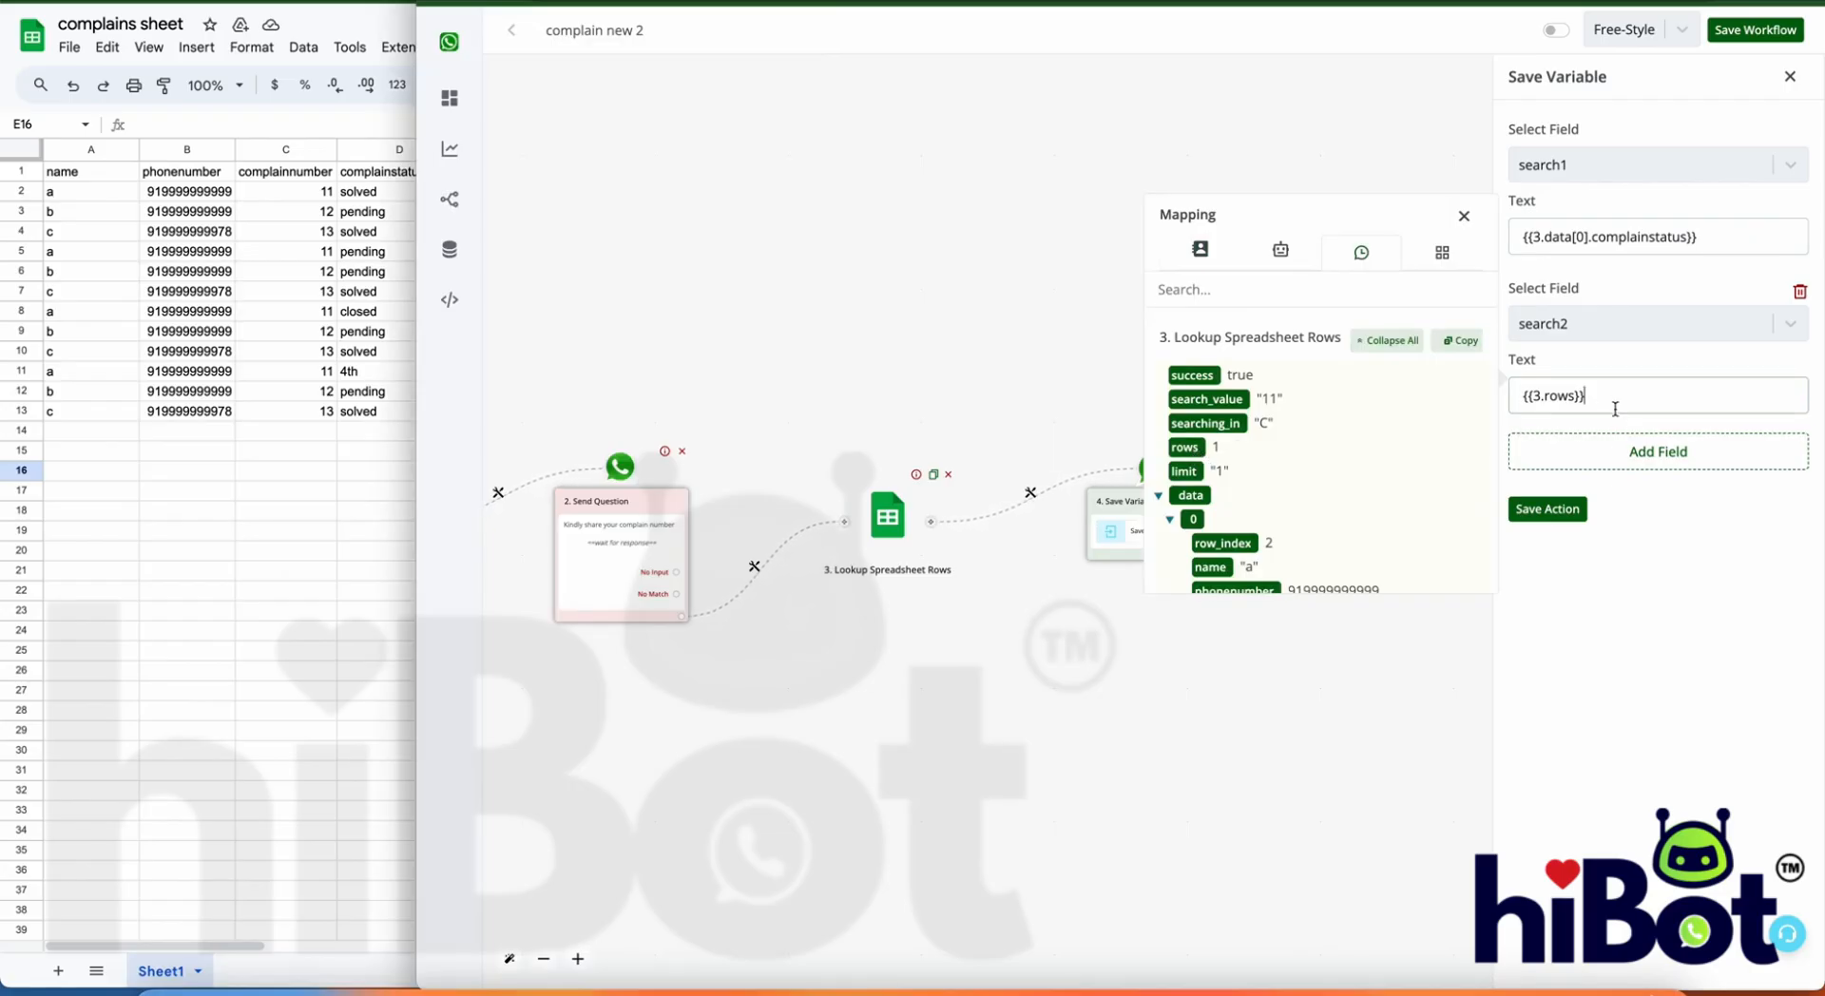
{"action": "left_click", "coordinate": [1556, 512]}
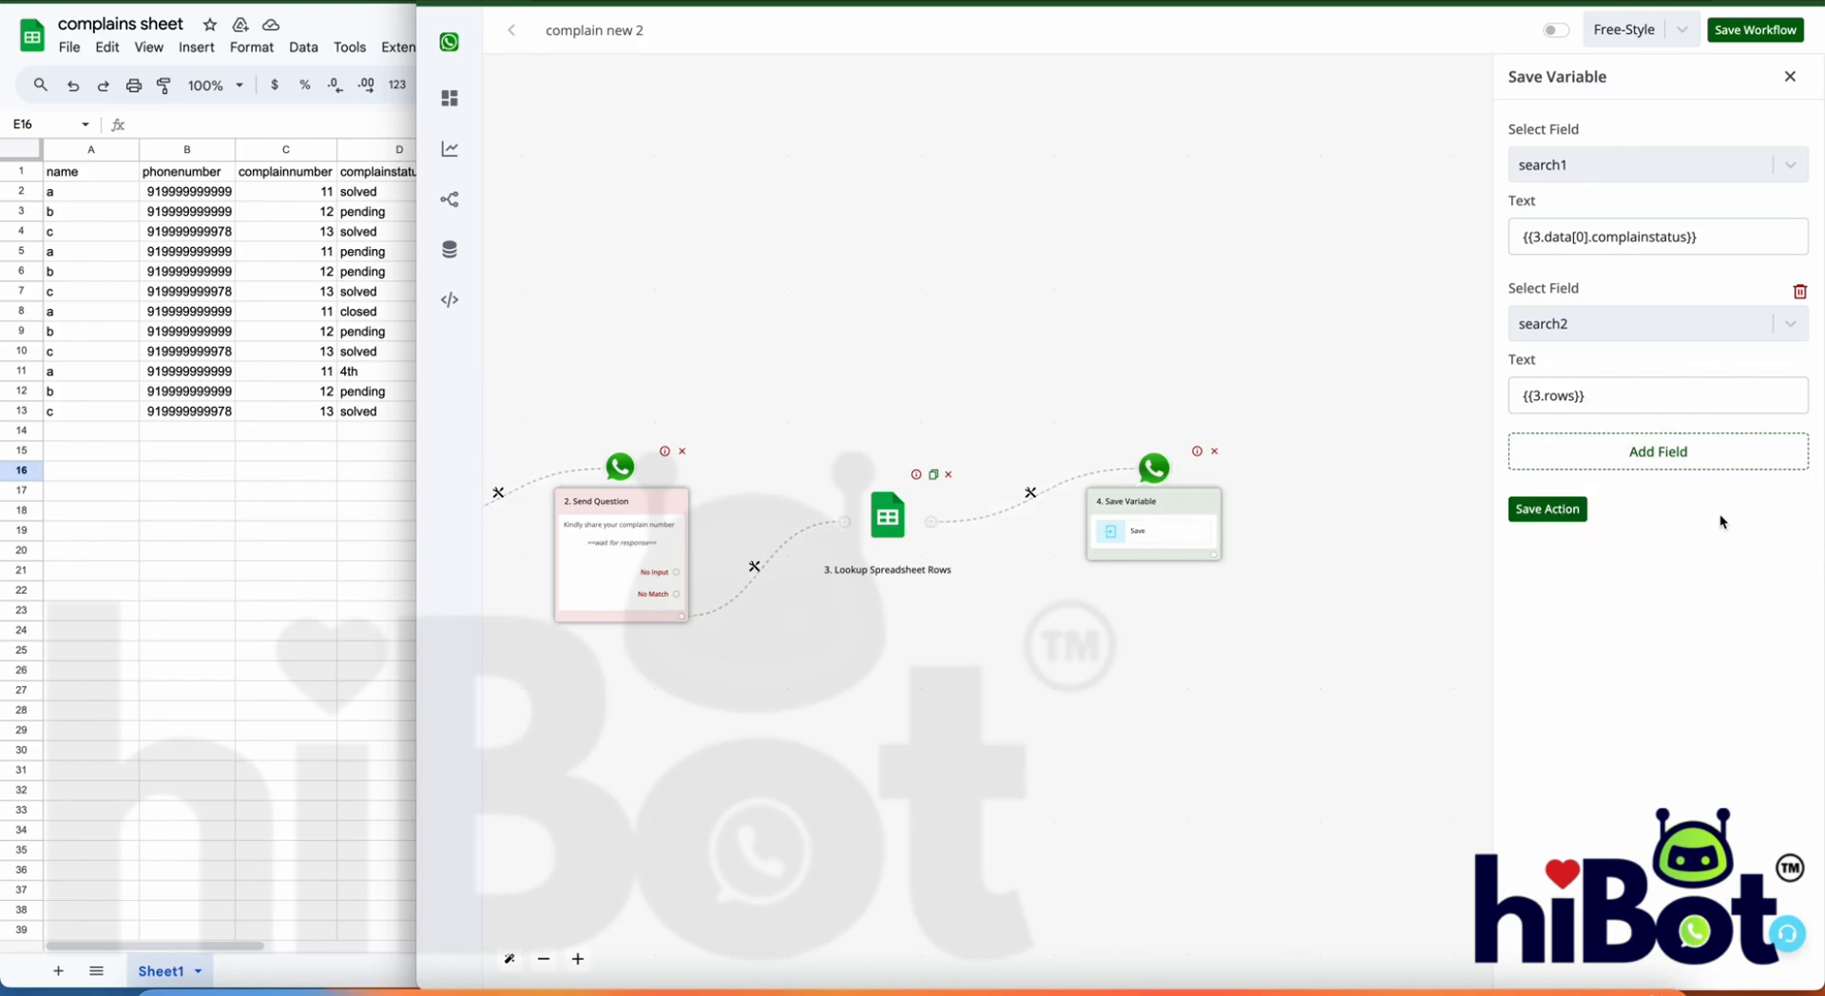
Step: Recheck the lookup response data behind the search1 and search2 mappings, and save the Save Variable action
{"action": "left_click", "coordinate": [1656, 406]}
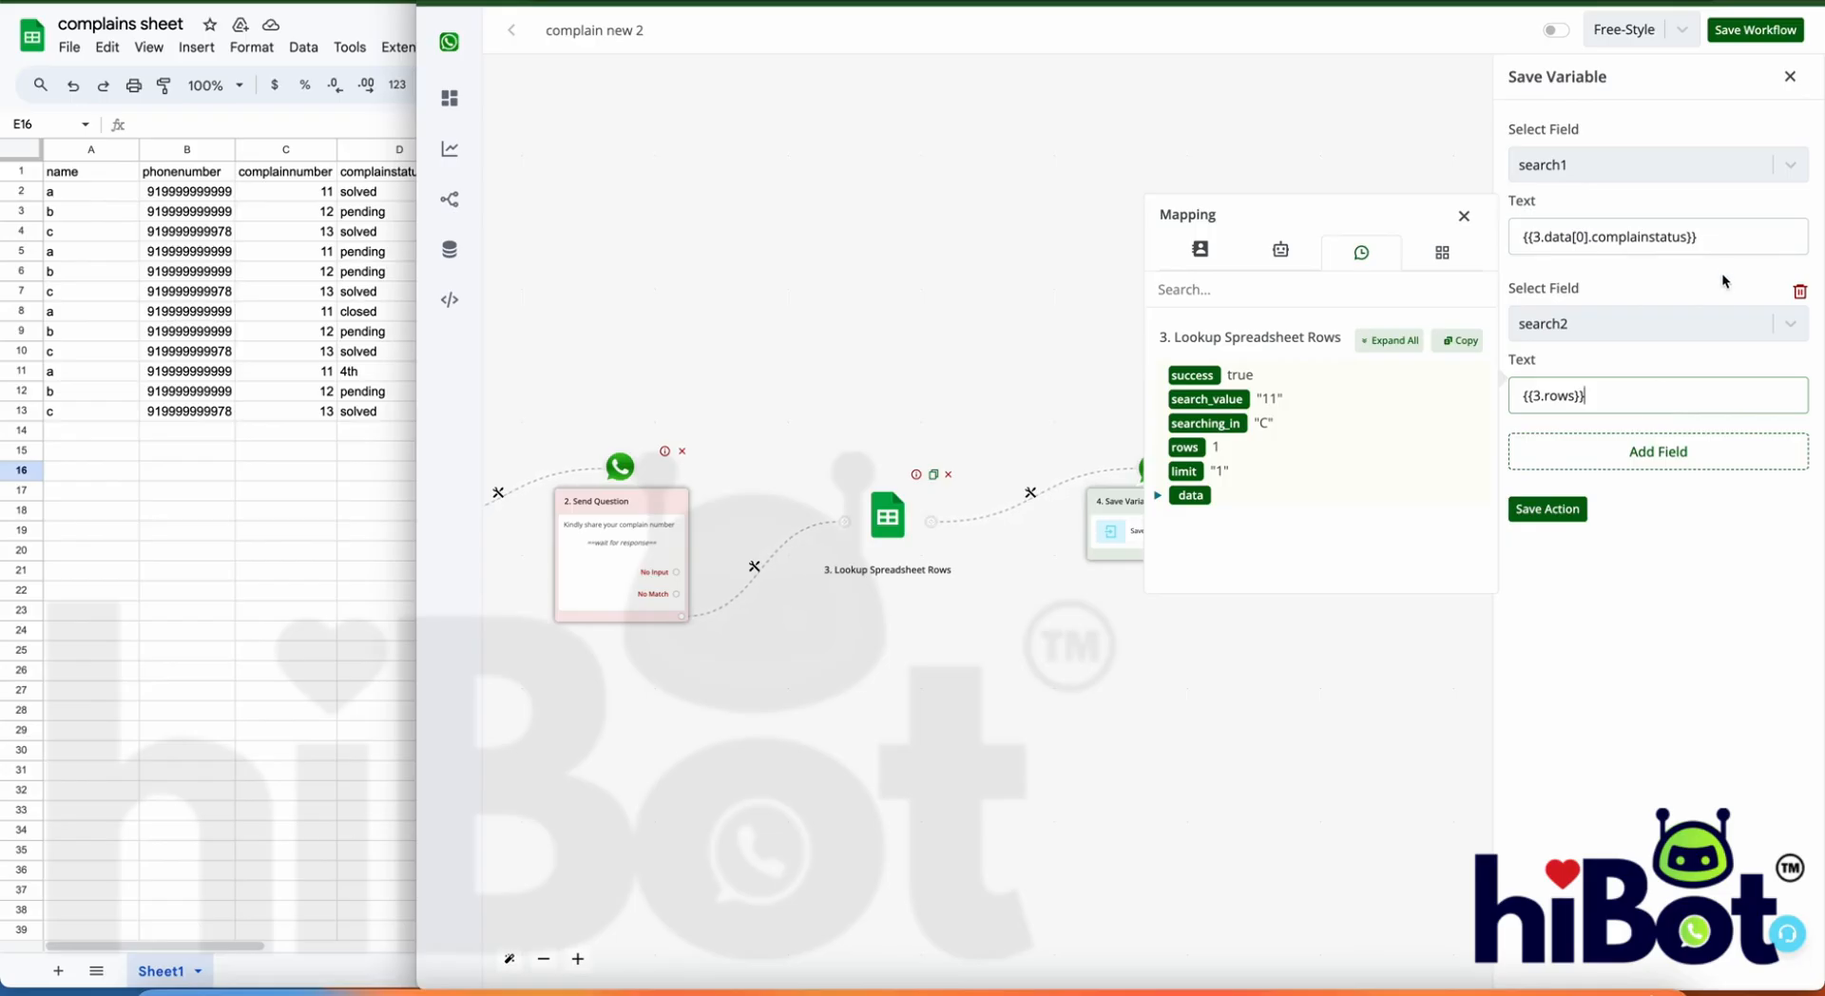
{"action": "left_click", "coordinate": [1731, 246]}
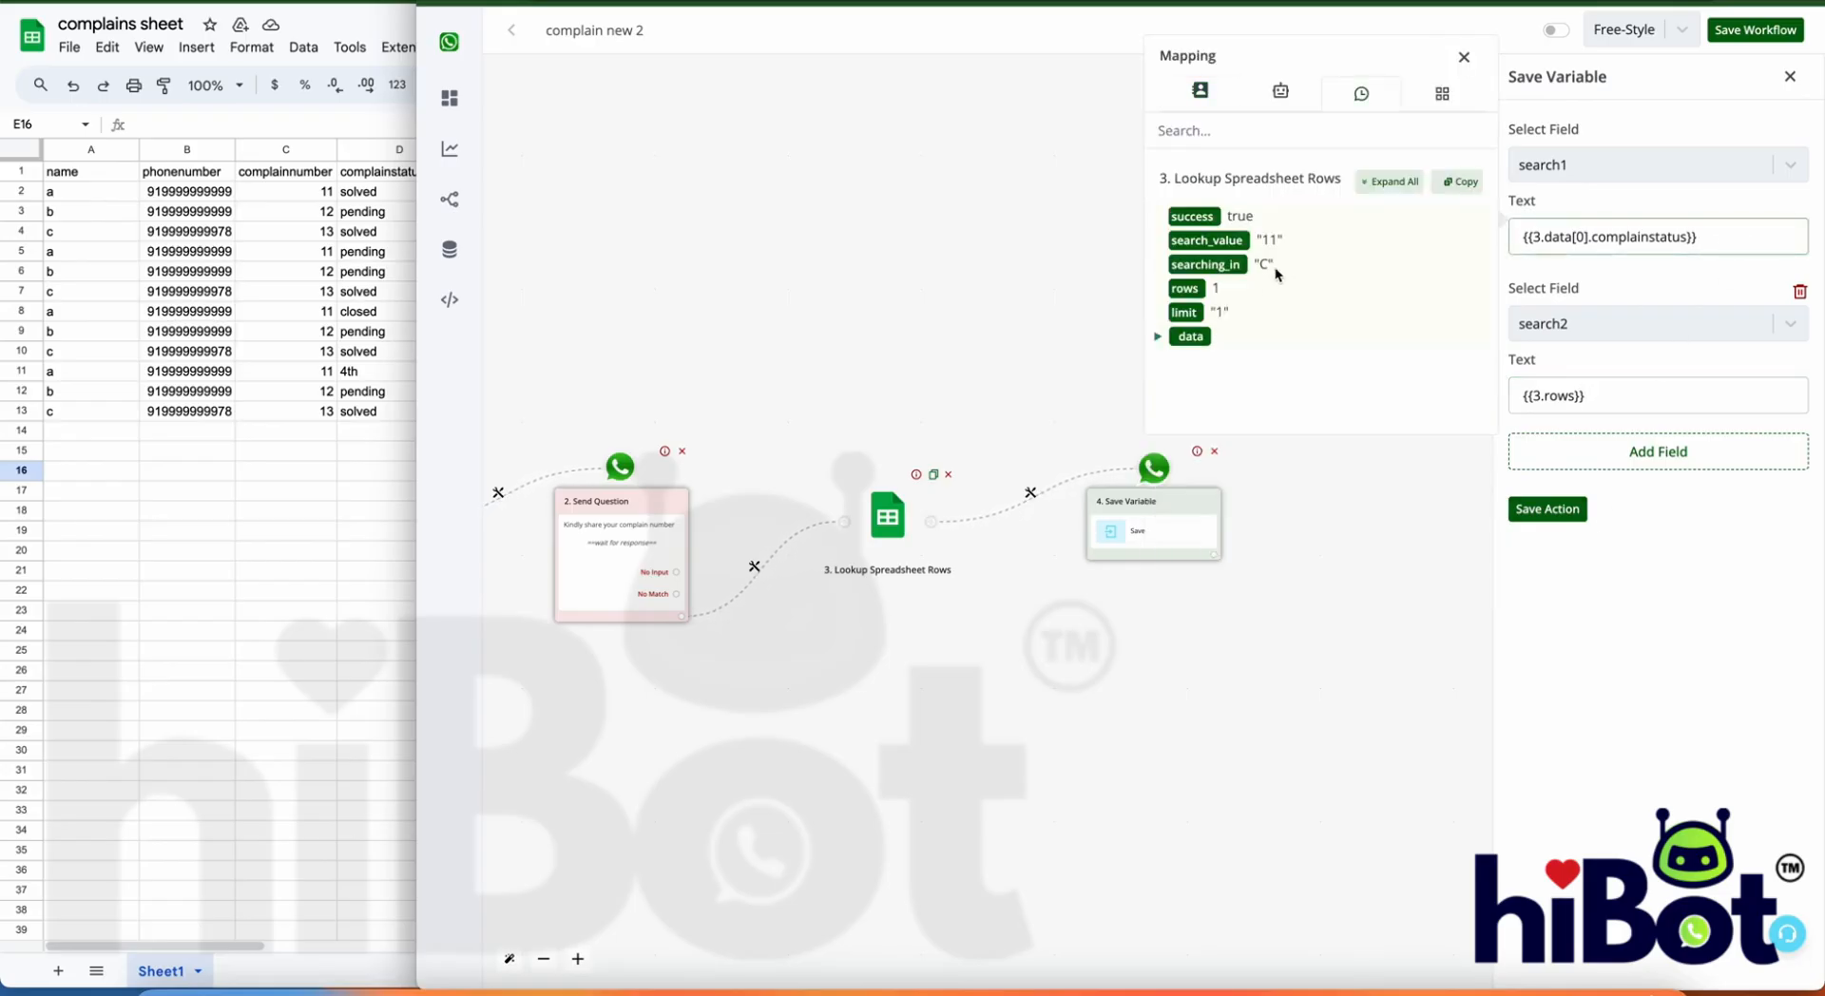
{"action": "left_click", "coordinate": [1159, 338]}
{"action": "left_click", "coordinate": [1170, 361]}
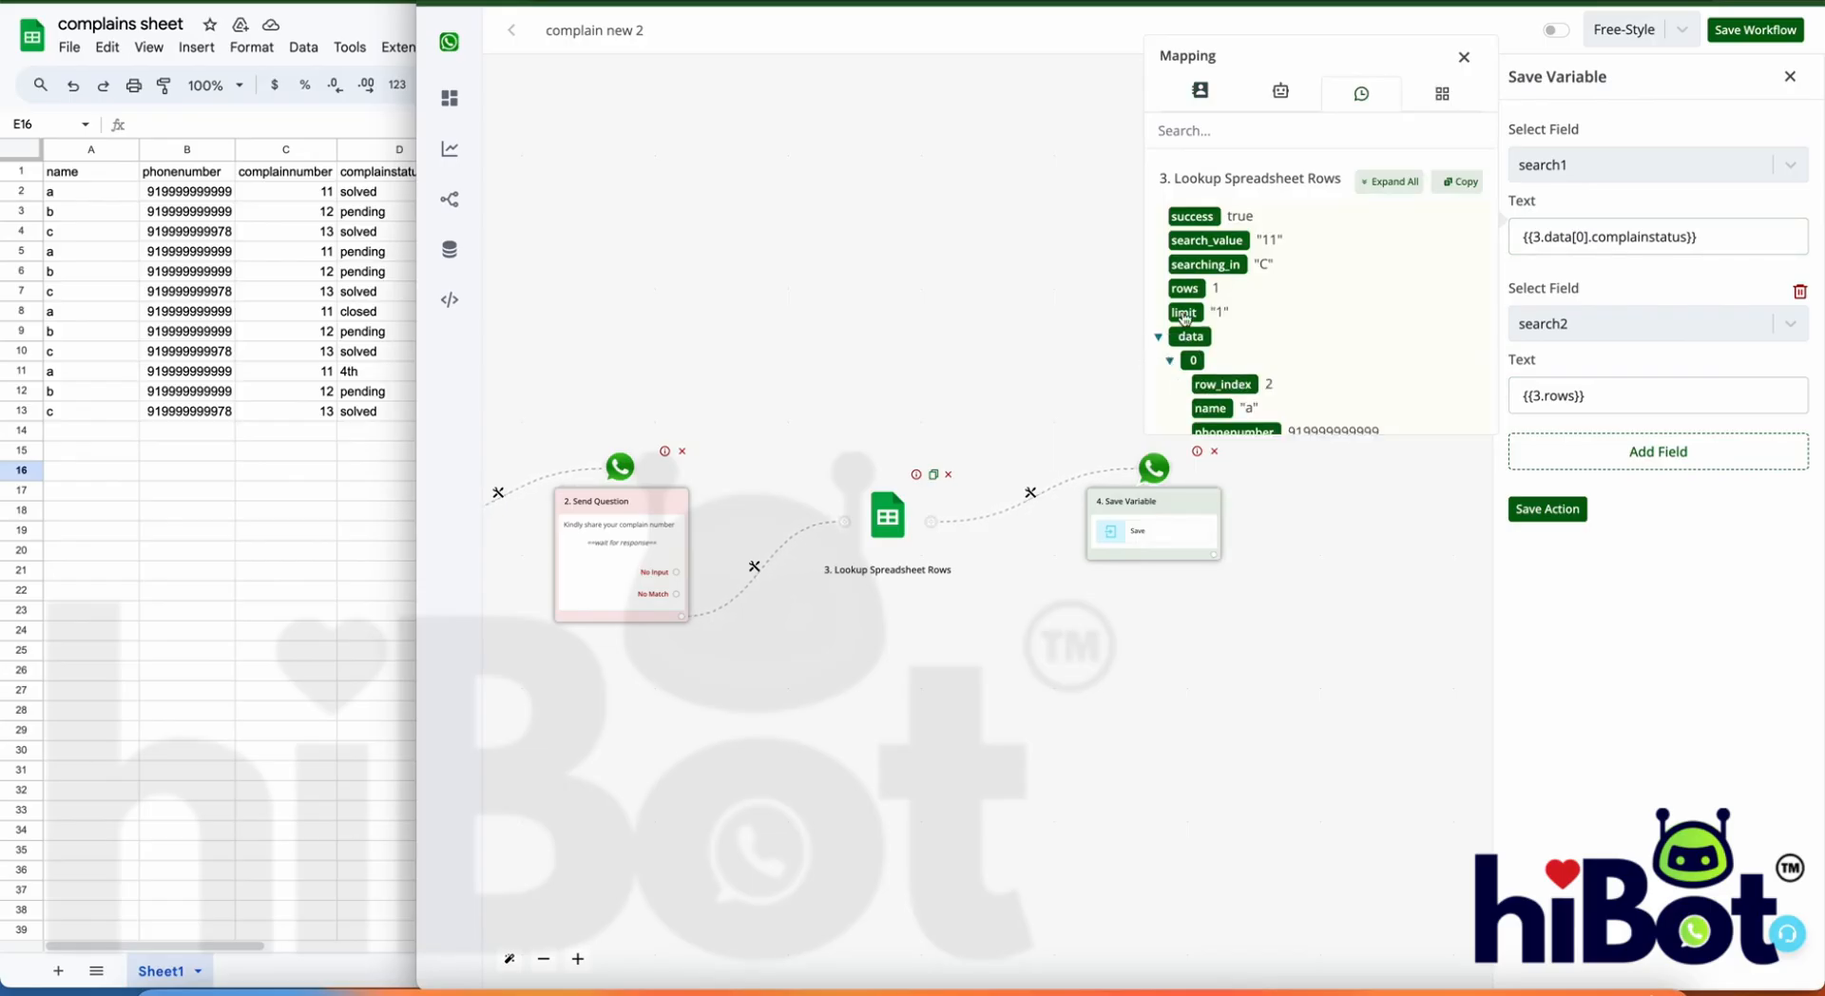
{"action": "scroll", "coordinate": [1236, 385], "scroll_direction": "down", "scroll_amount": 1}
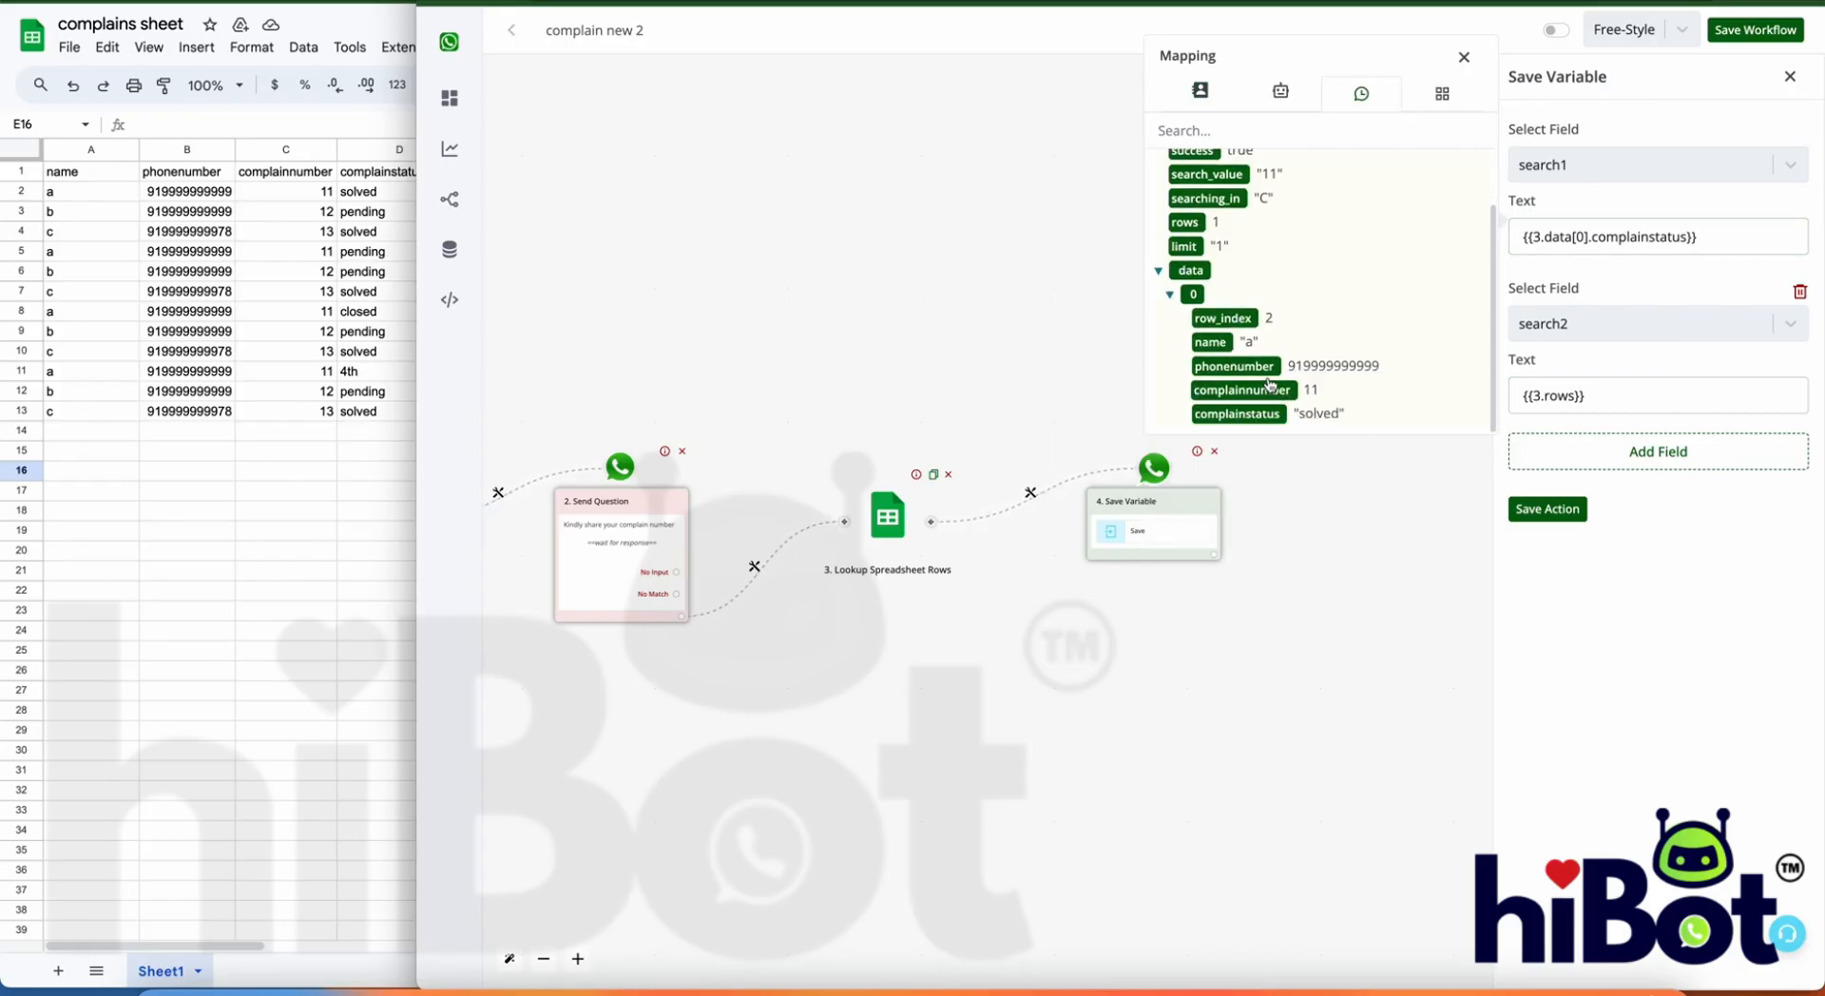
{"action": "left_click", "coordinate": [1529, 510]}
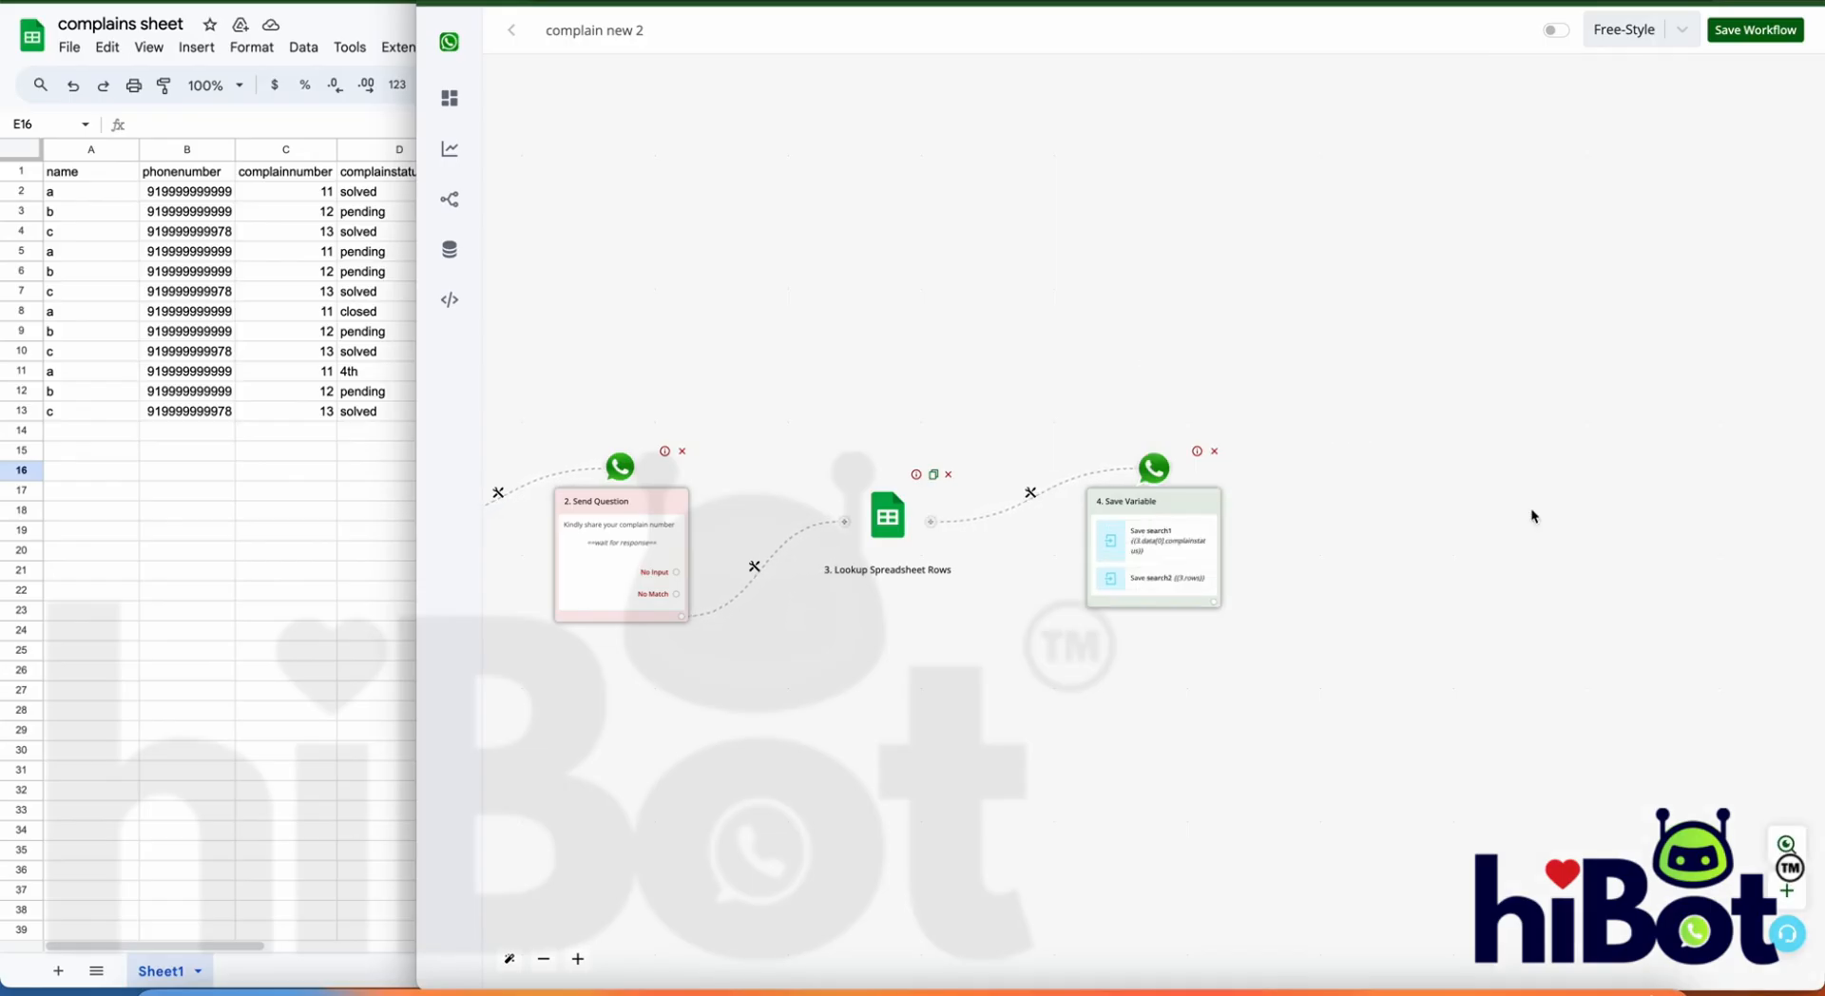
Step: Reopen the Save Variable action and review the rows and complainstatus fields in the expanded lookup response
{"action": "left_click", "coordinate": [1182, 544]}
{"action": "left_click", "coordinate": [1720, 252]}
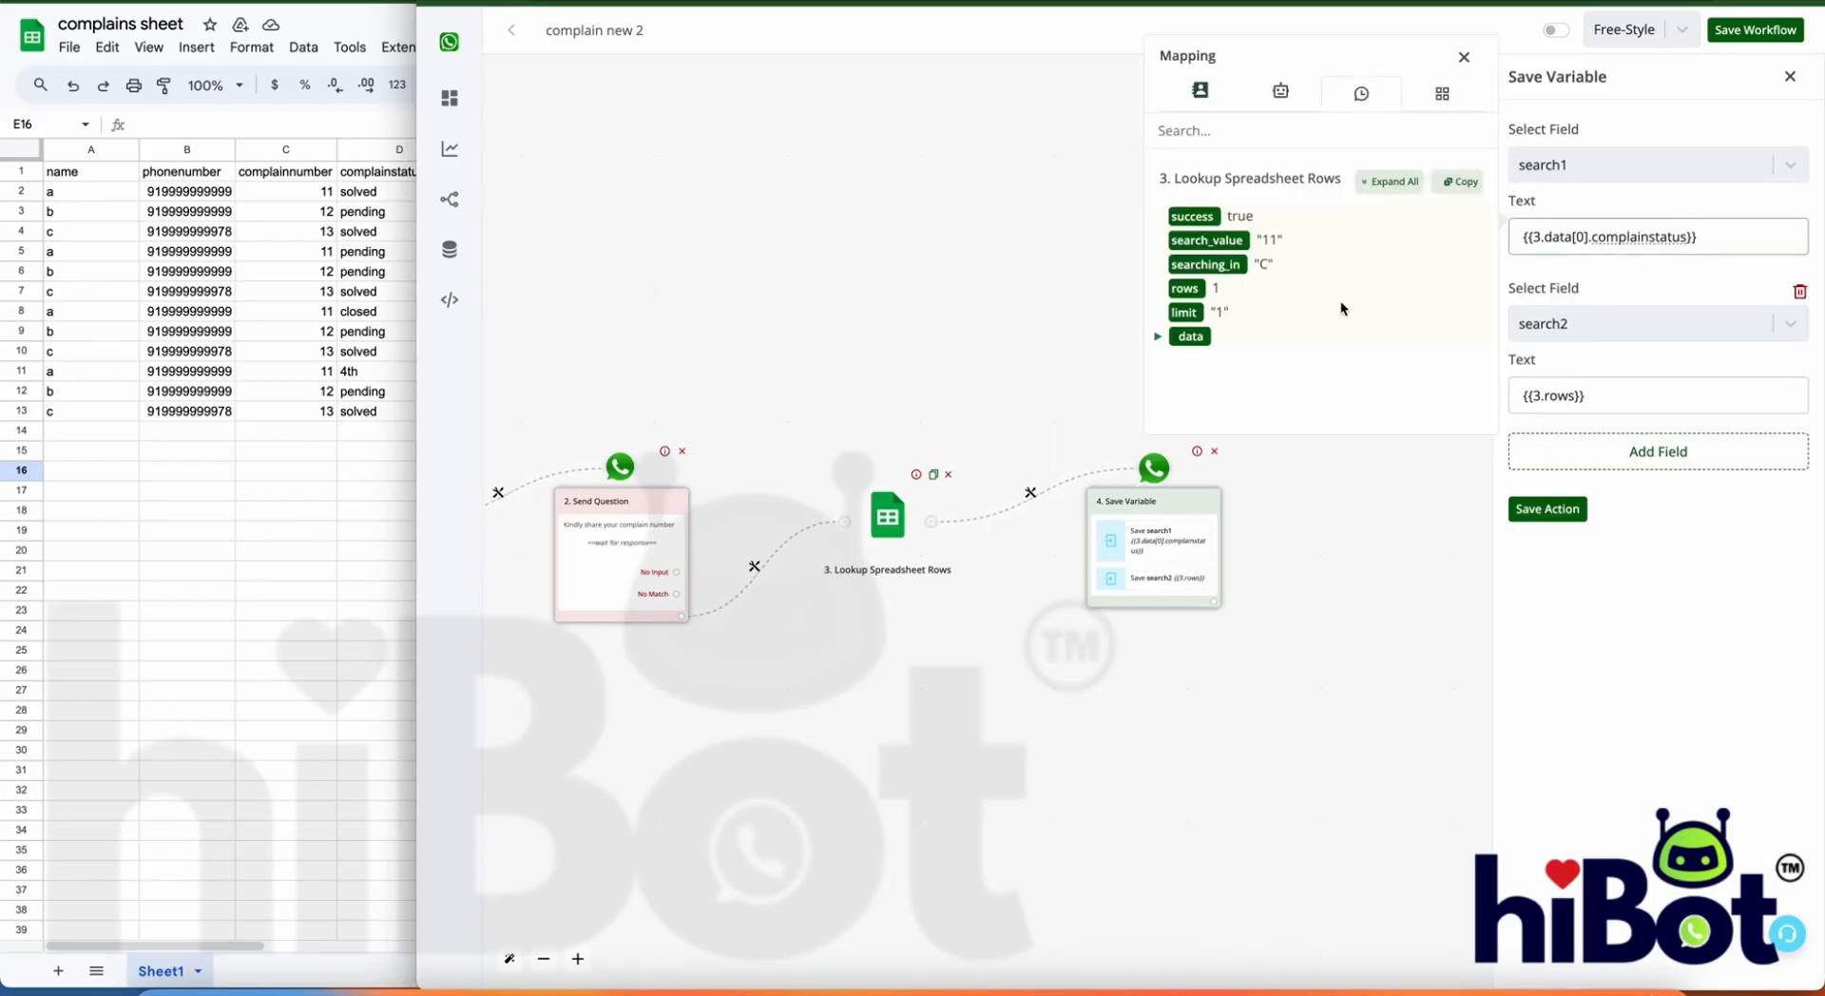
{"action": "left_click", "coordinate": [1405, 181]}
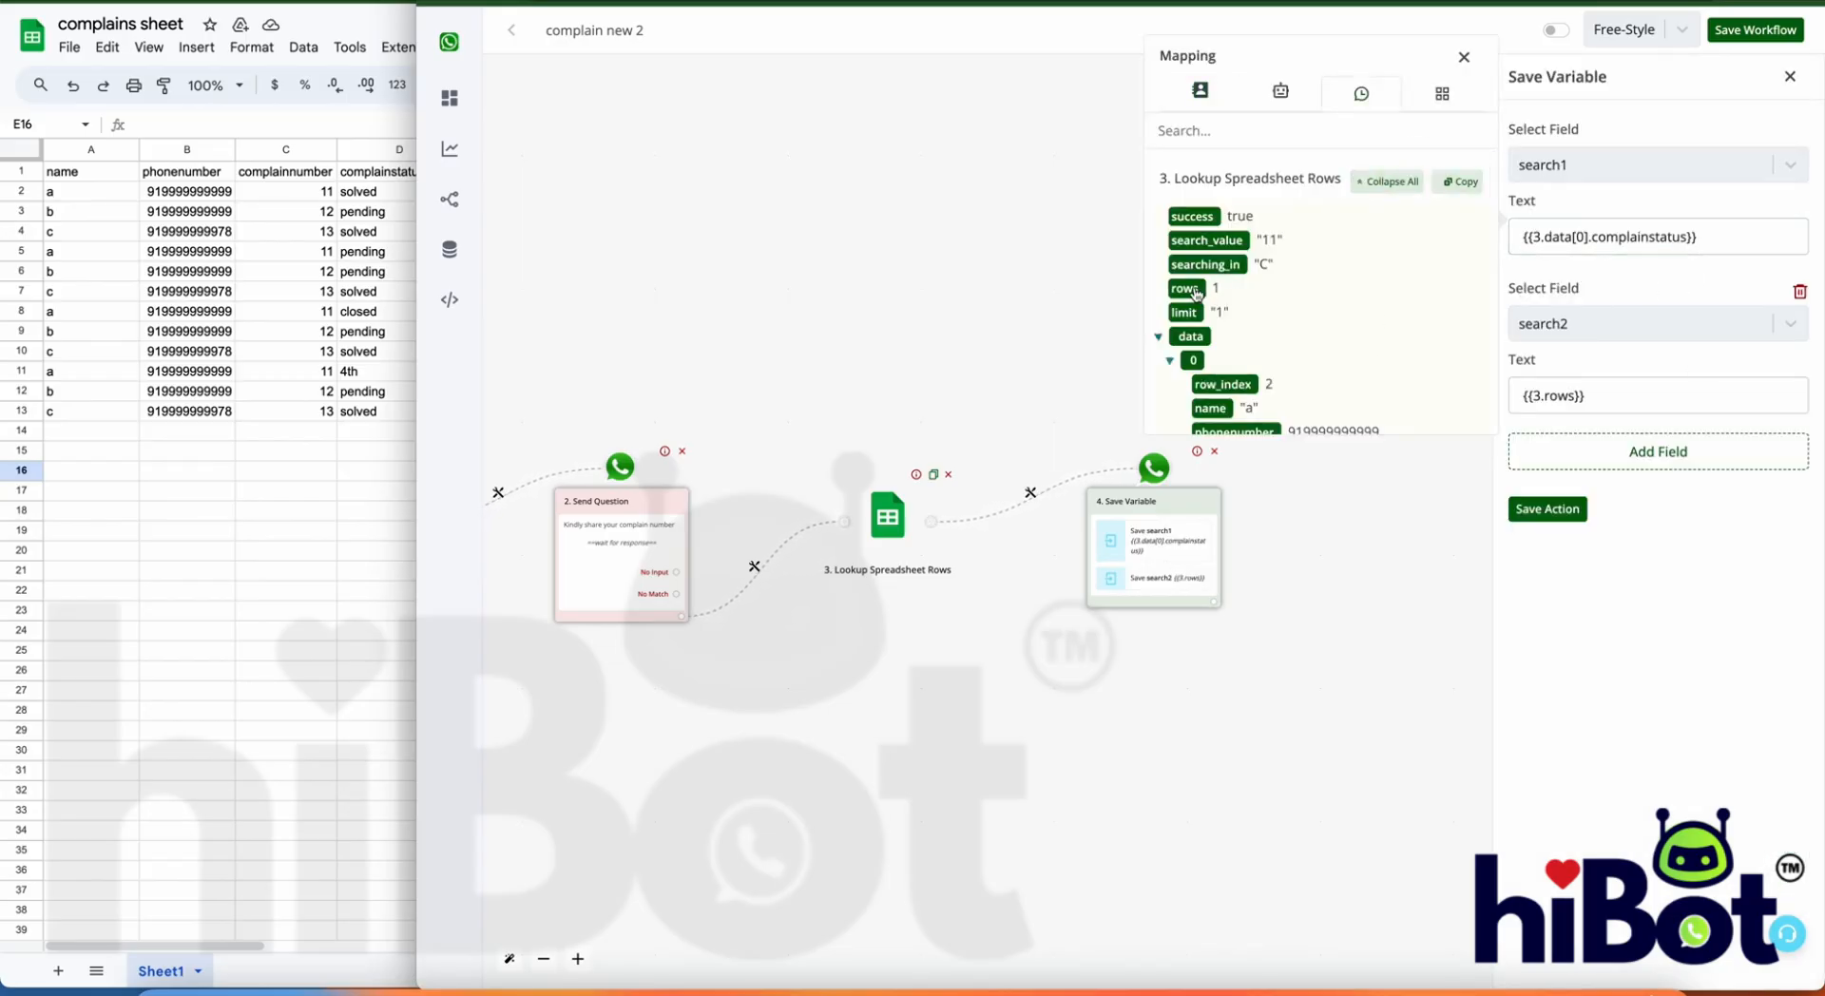
{"action": "scroll", "coordinate": [1207, 287], "scroll_direction": "down", "scroll_amount": 1}
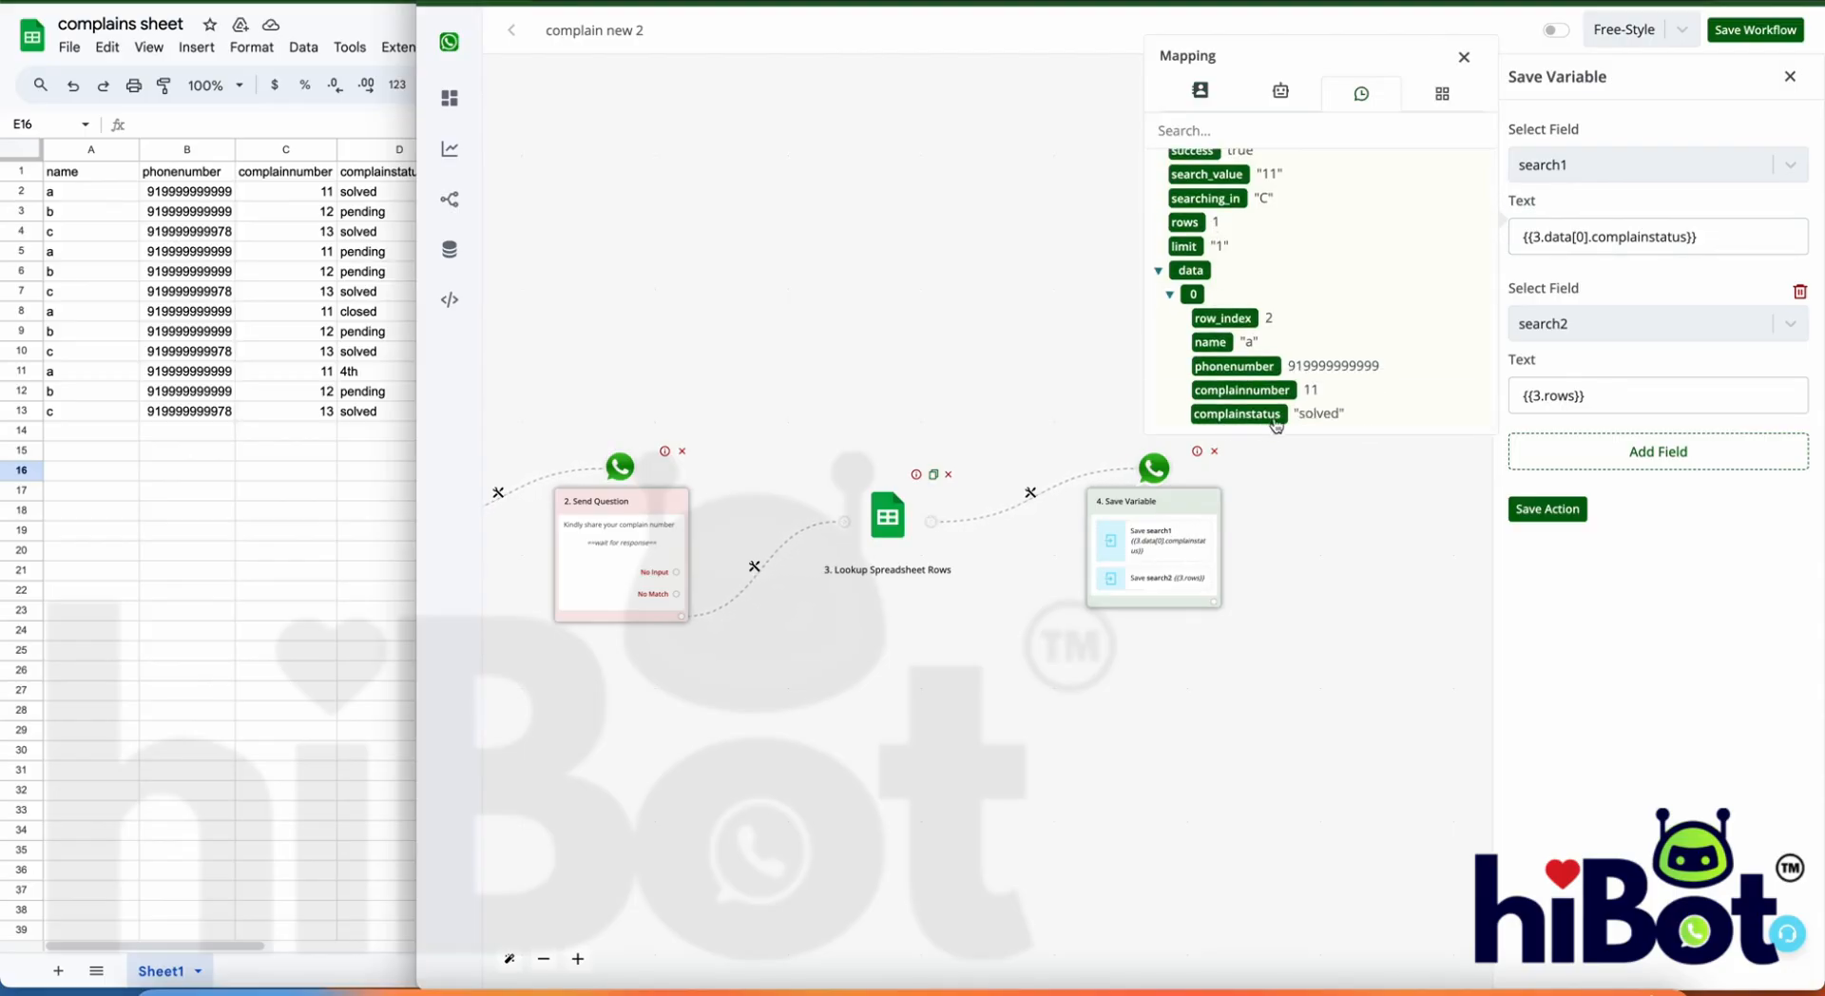
{"action": "left_click", "coordinate": [1464, 58]}
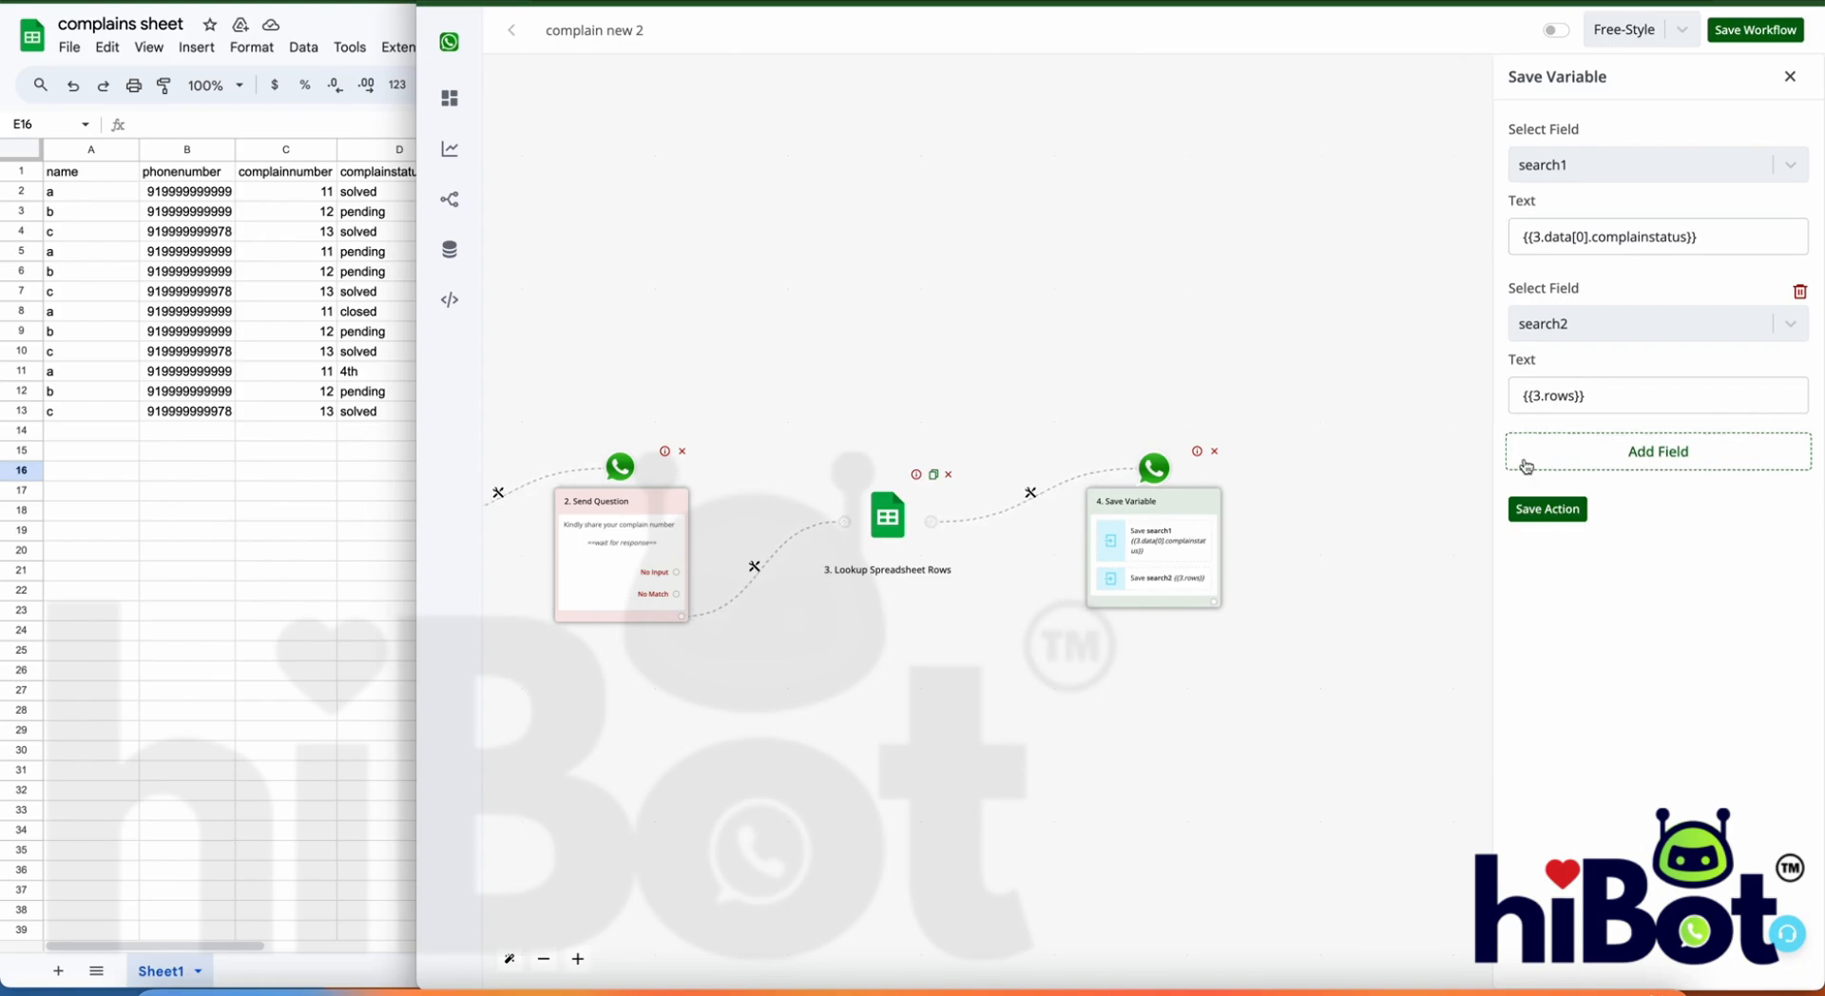
Step: Save the Save Variable action and add a Basic Router after it
{"action": "left_click", "coordinate": [1548, 509]}
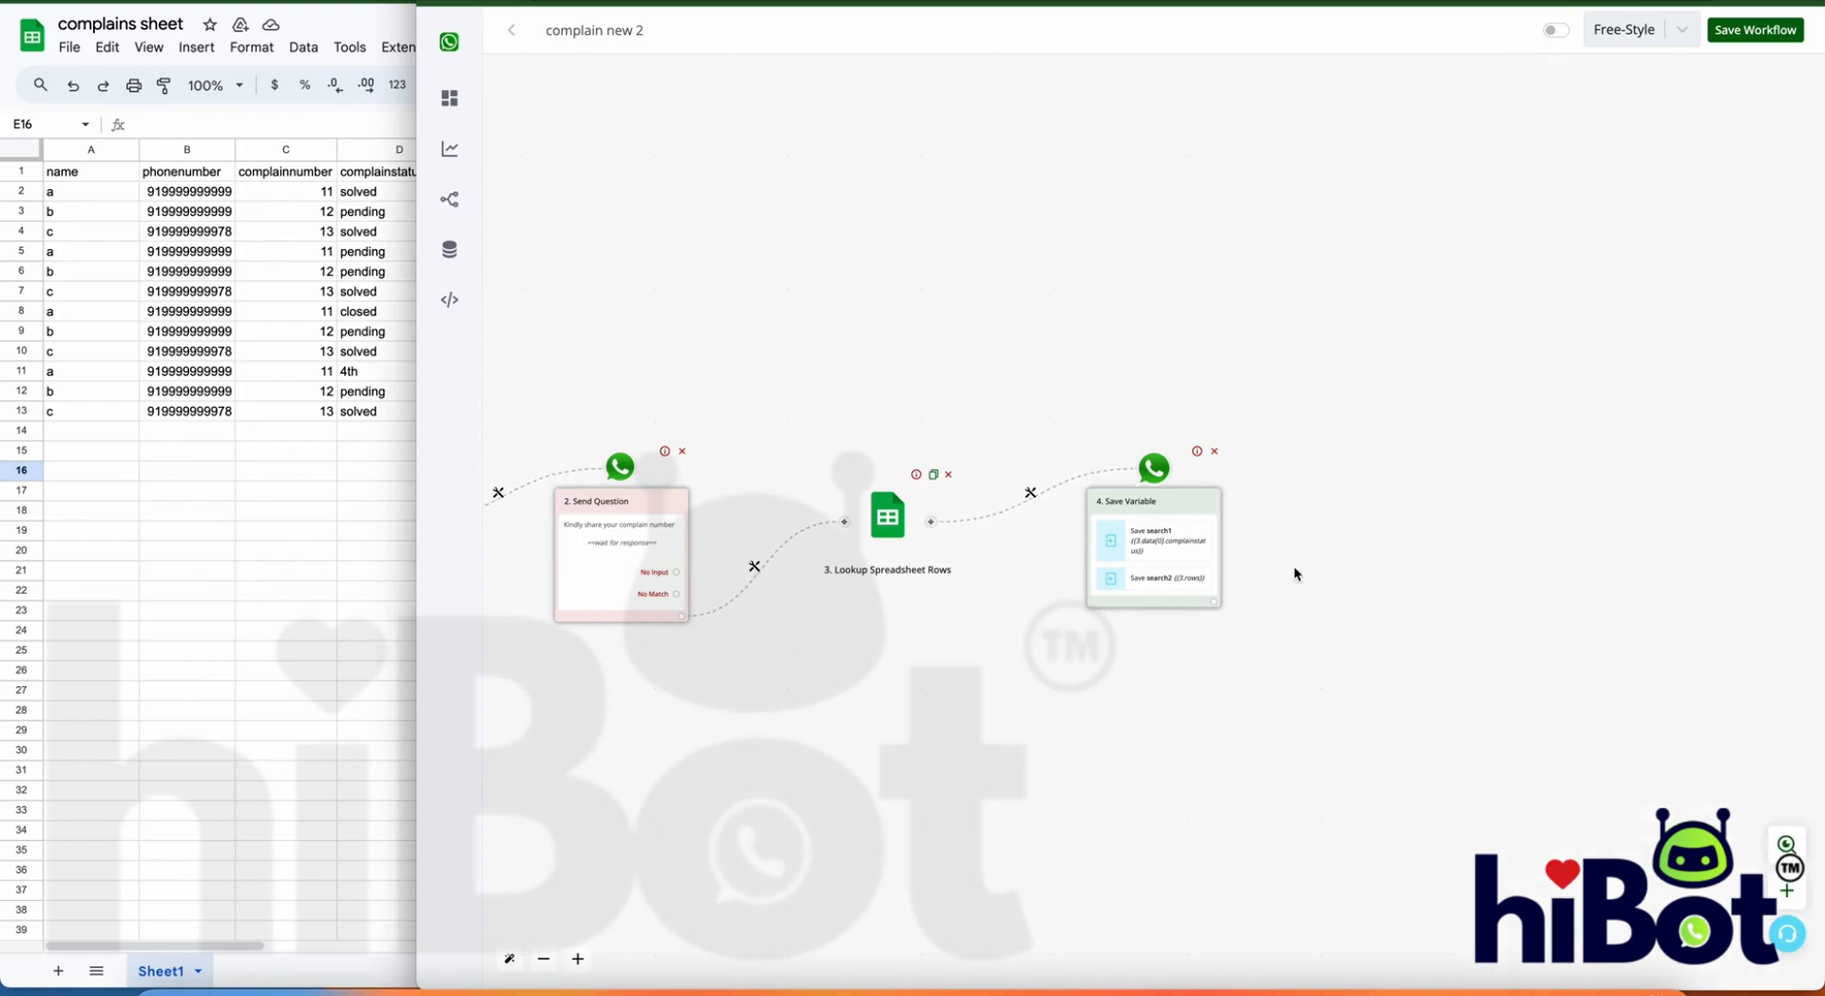
{"action": "left_click", "coordinate": [1217, 601]}
{"action": "left_click", "coordinate": [1012, 553]}
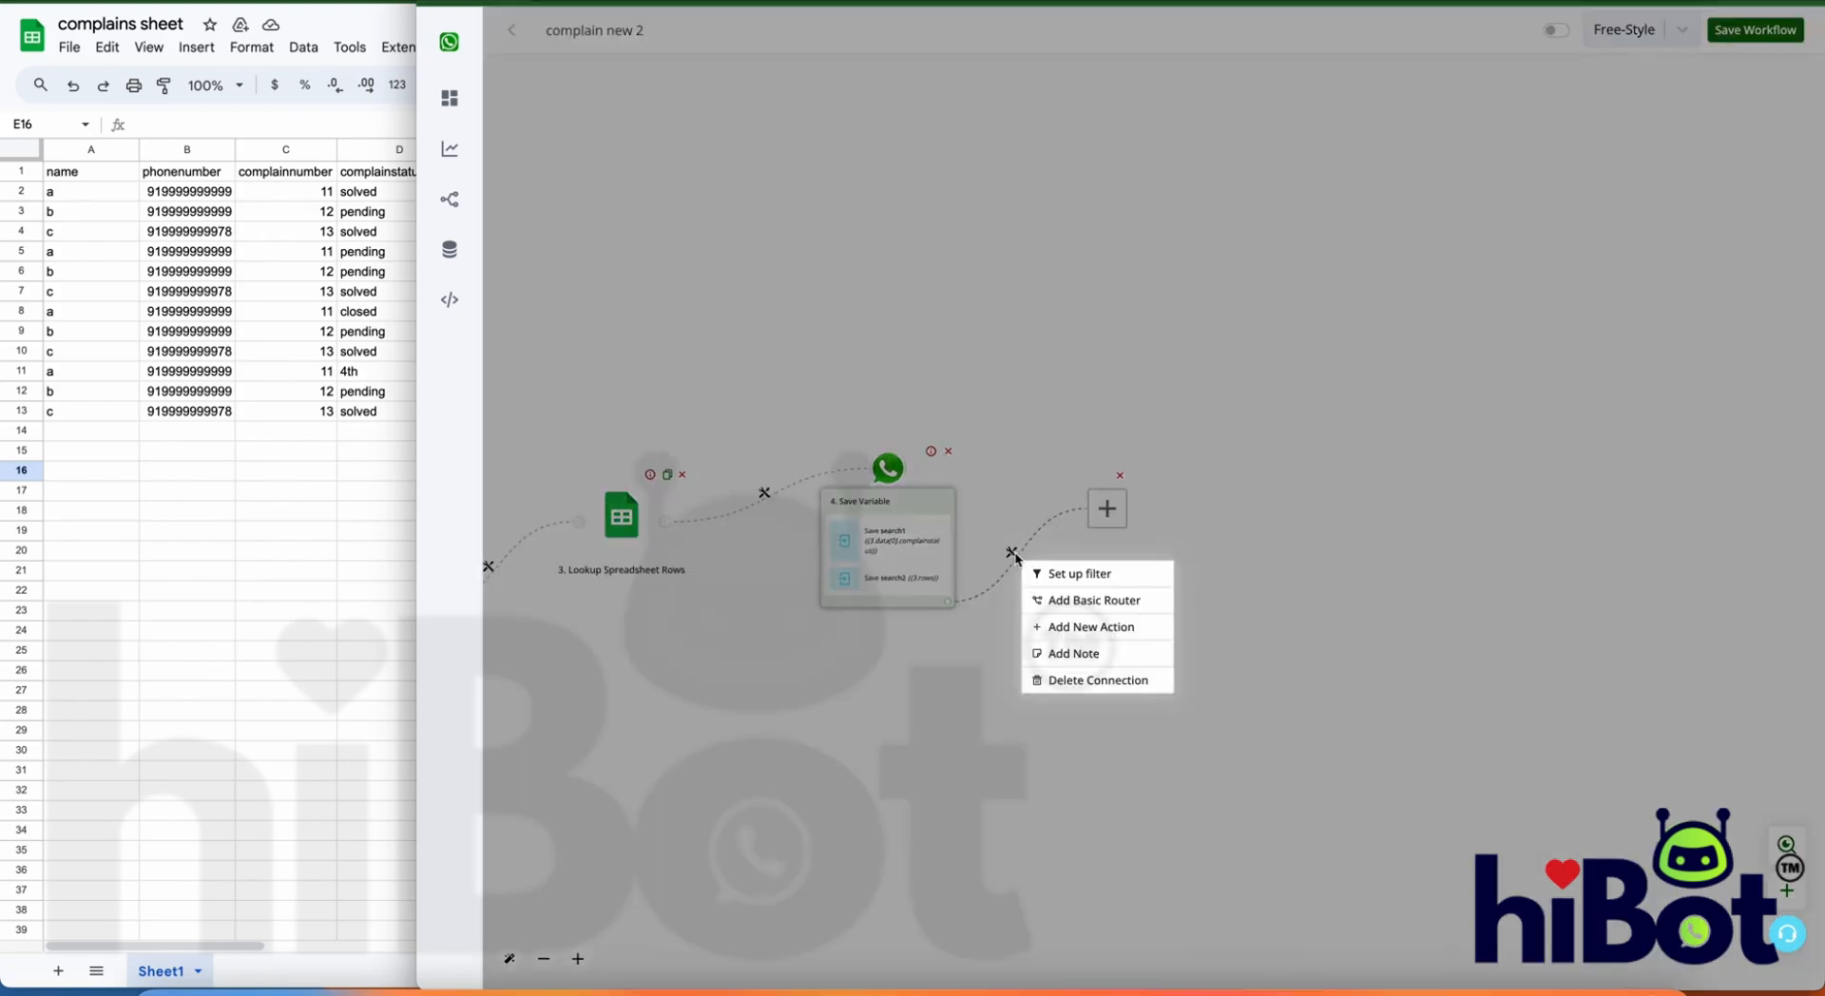
{"action": "left_click", "coordinate": [1084, 600]}
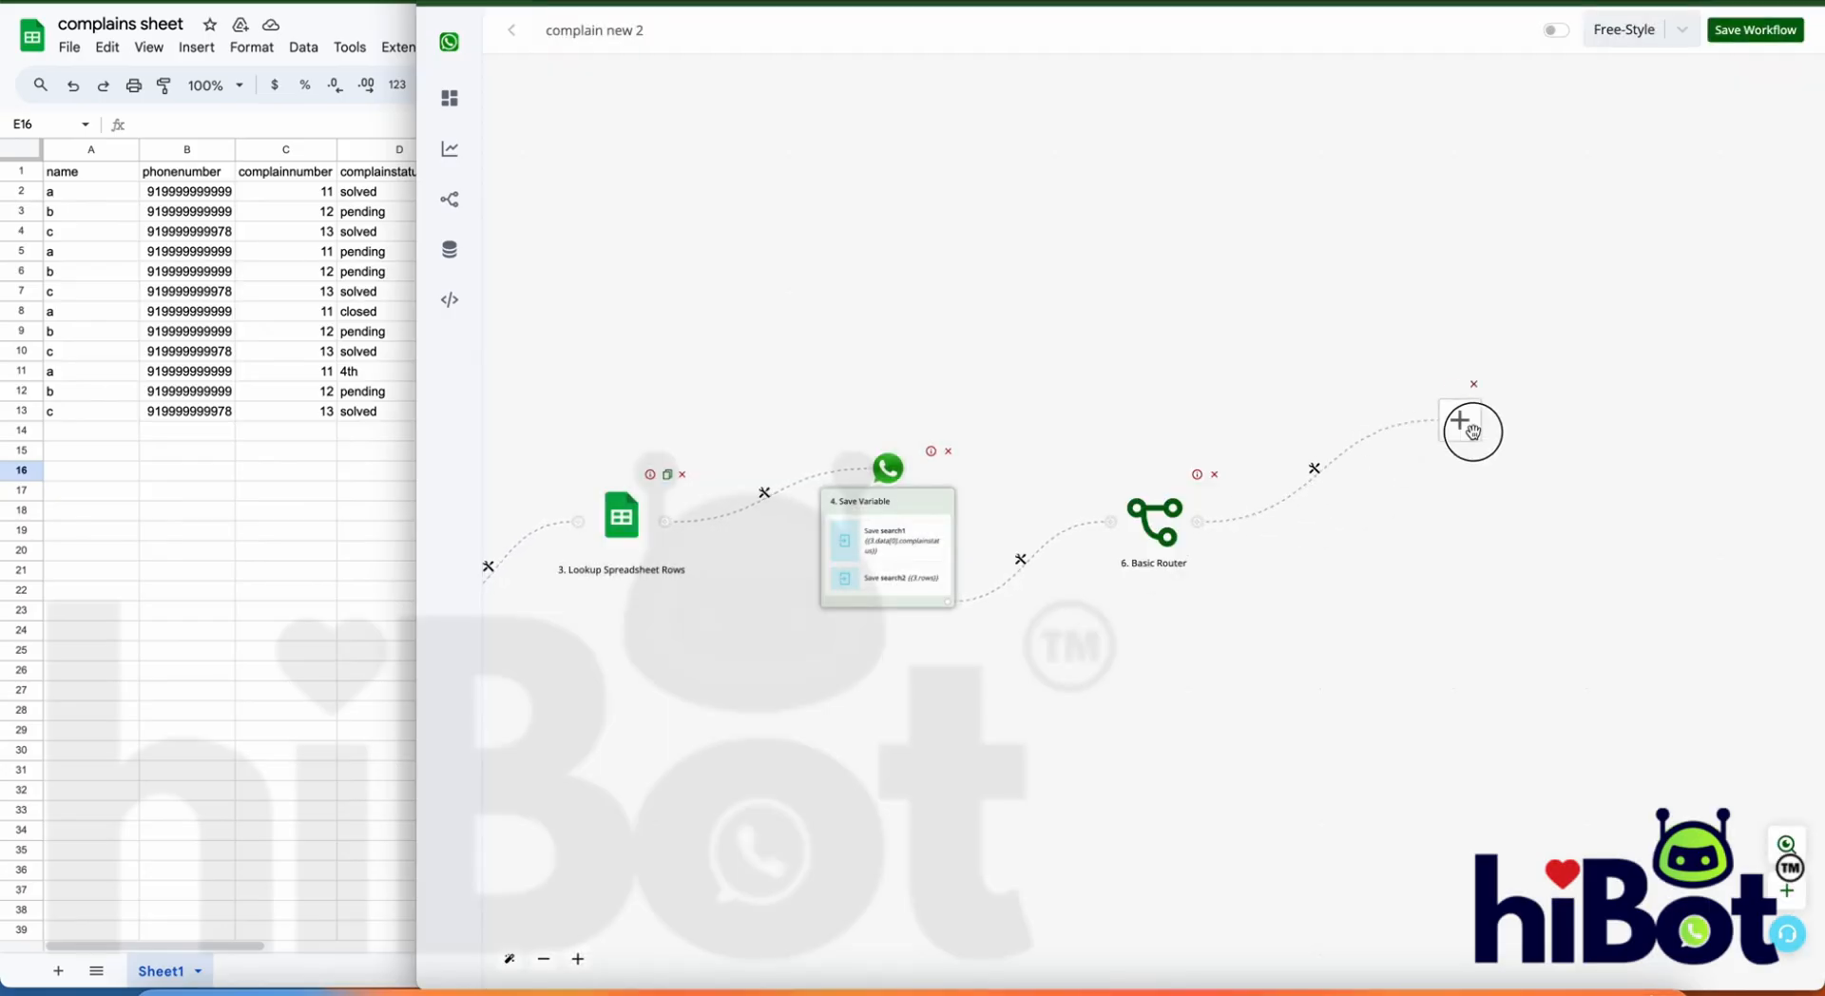
Step: Set up a filter labelled "not found" on the router's branch with the condition {{BTF.search2}} is 0, and save it
{"action": "left_click", "coordinate": [1314, 468]}
{"action": "left_click", "coordinate": [1355, 481]}
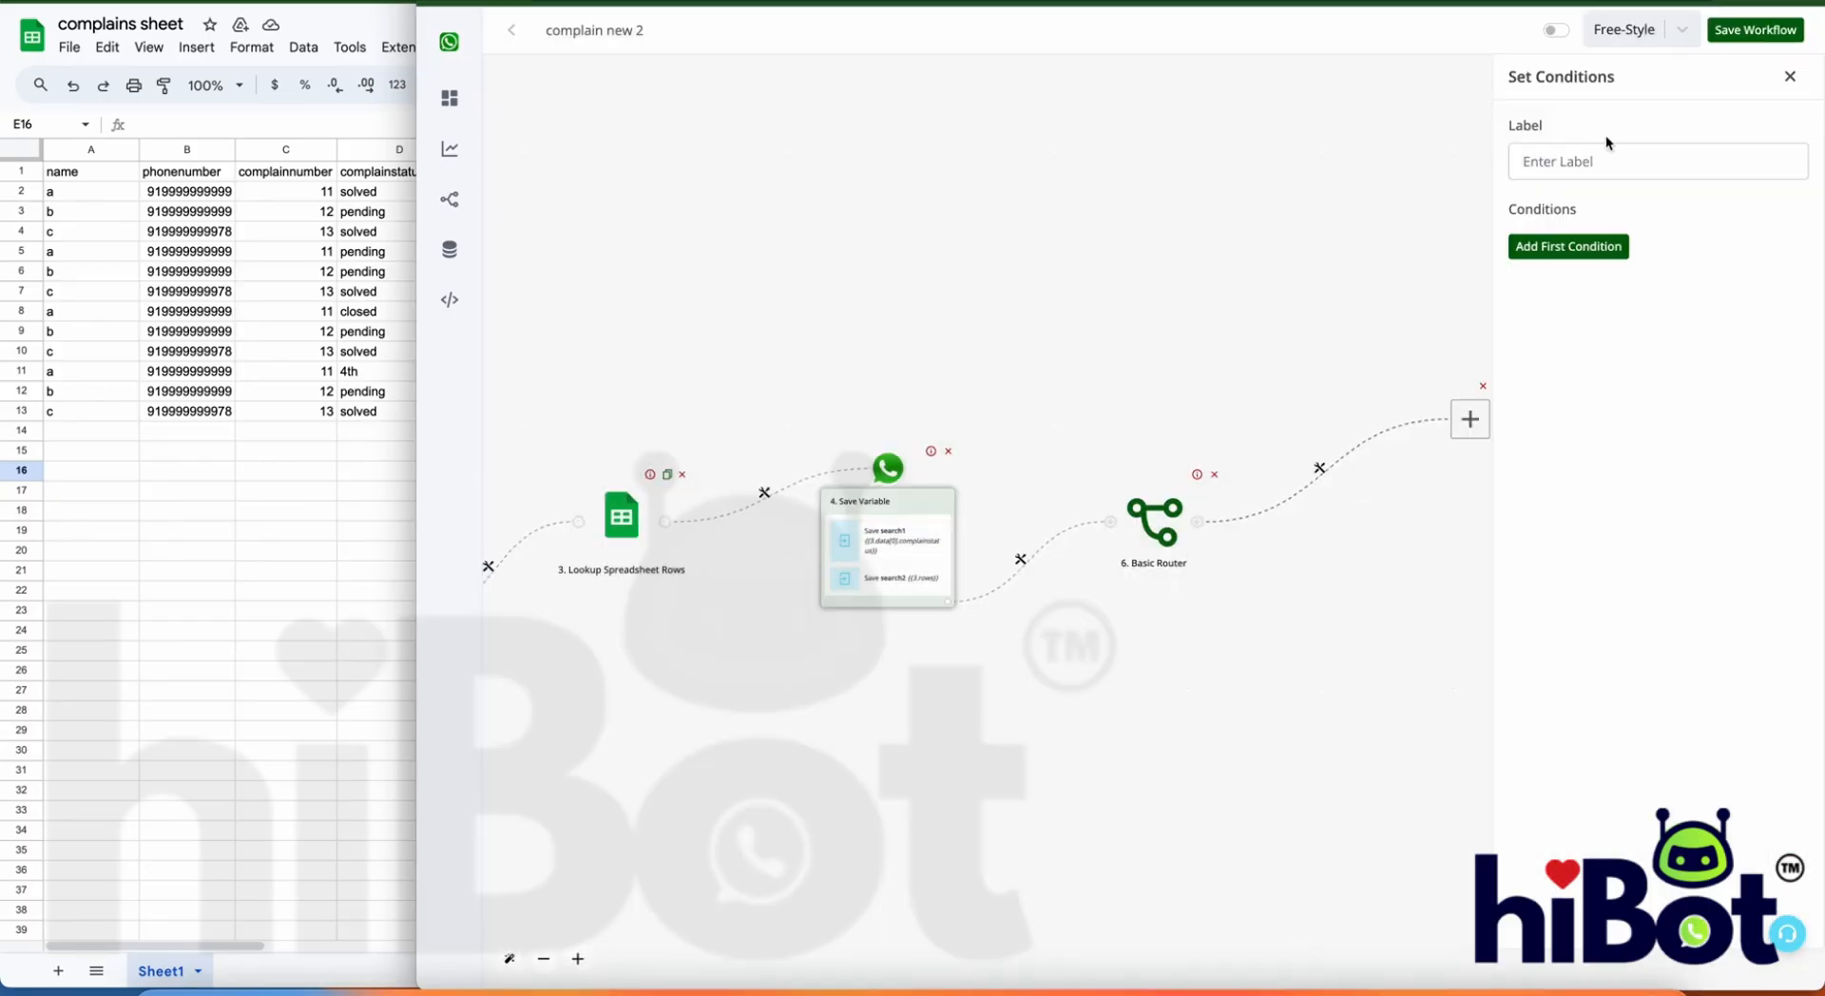
{"action": "type", "text": "not found"}
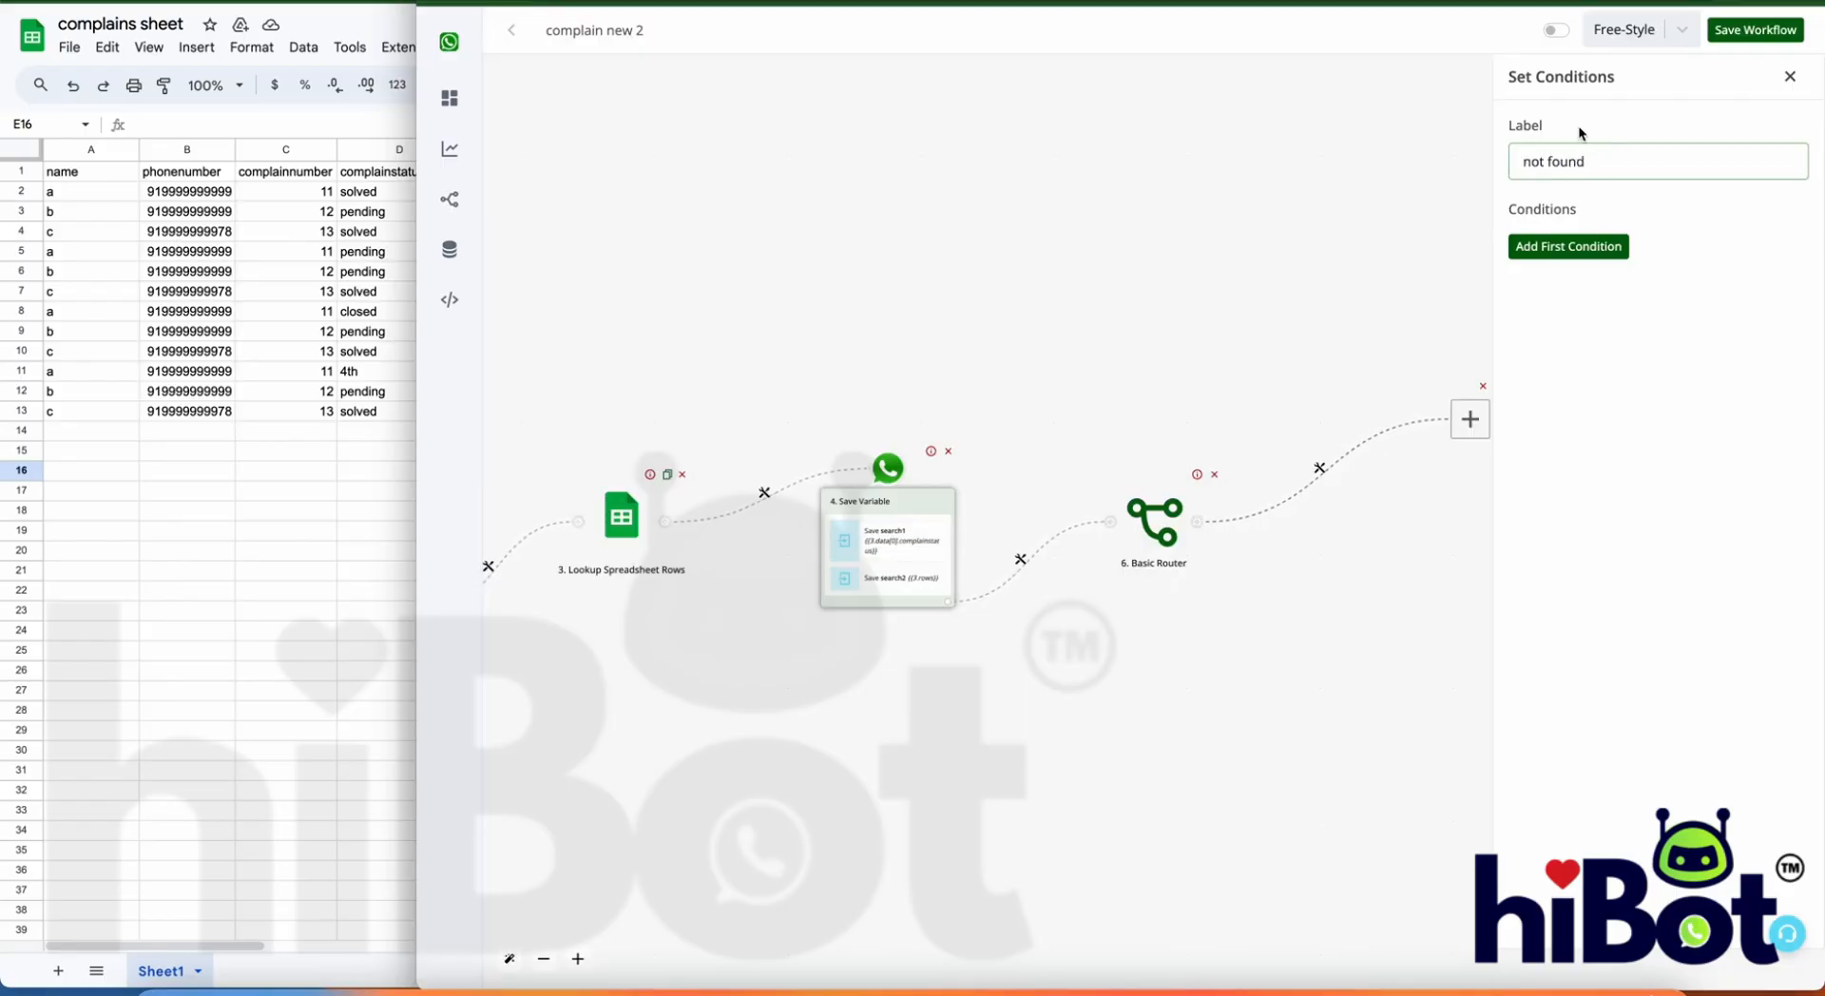
{"action": "left_click", "coordinate": [1570, 246]}
{"action": "left_click", "coordinate": [1545, 258]}
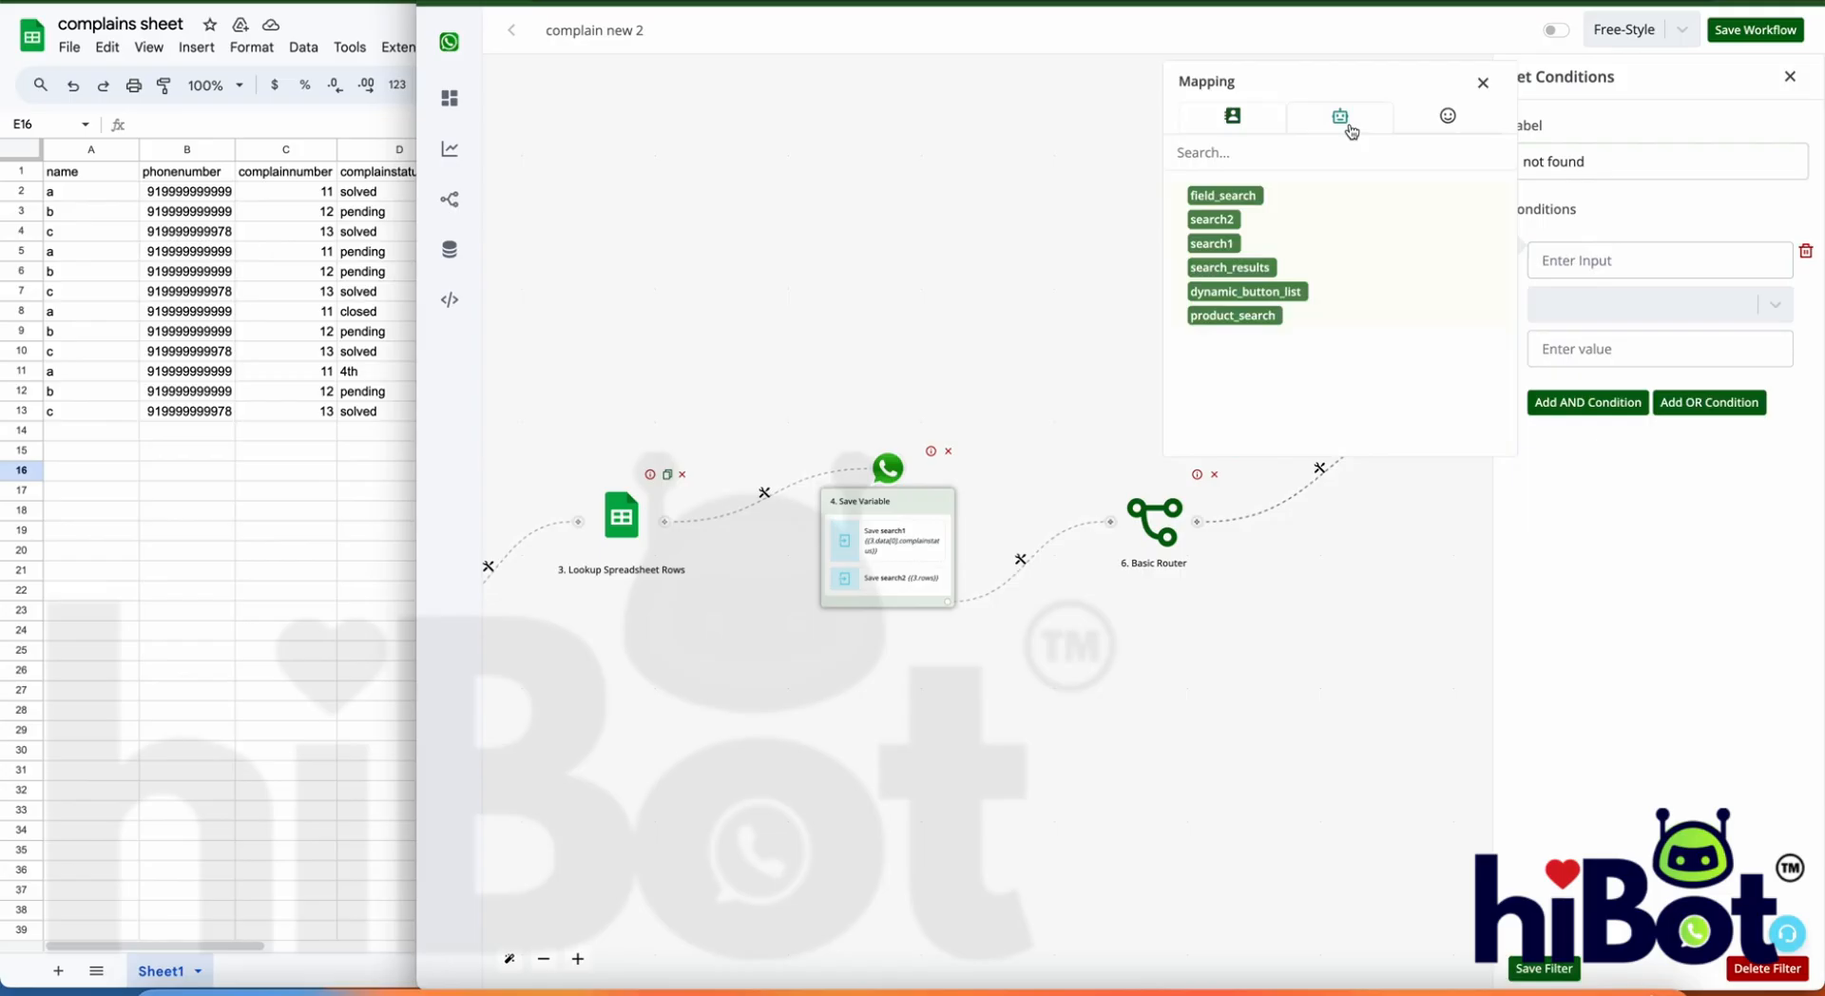
{"action": "left_click", "coordinate": [1213, 220]}
{"action": "left_click", "coordinate": [1582, 304]}
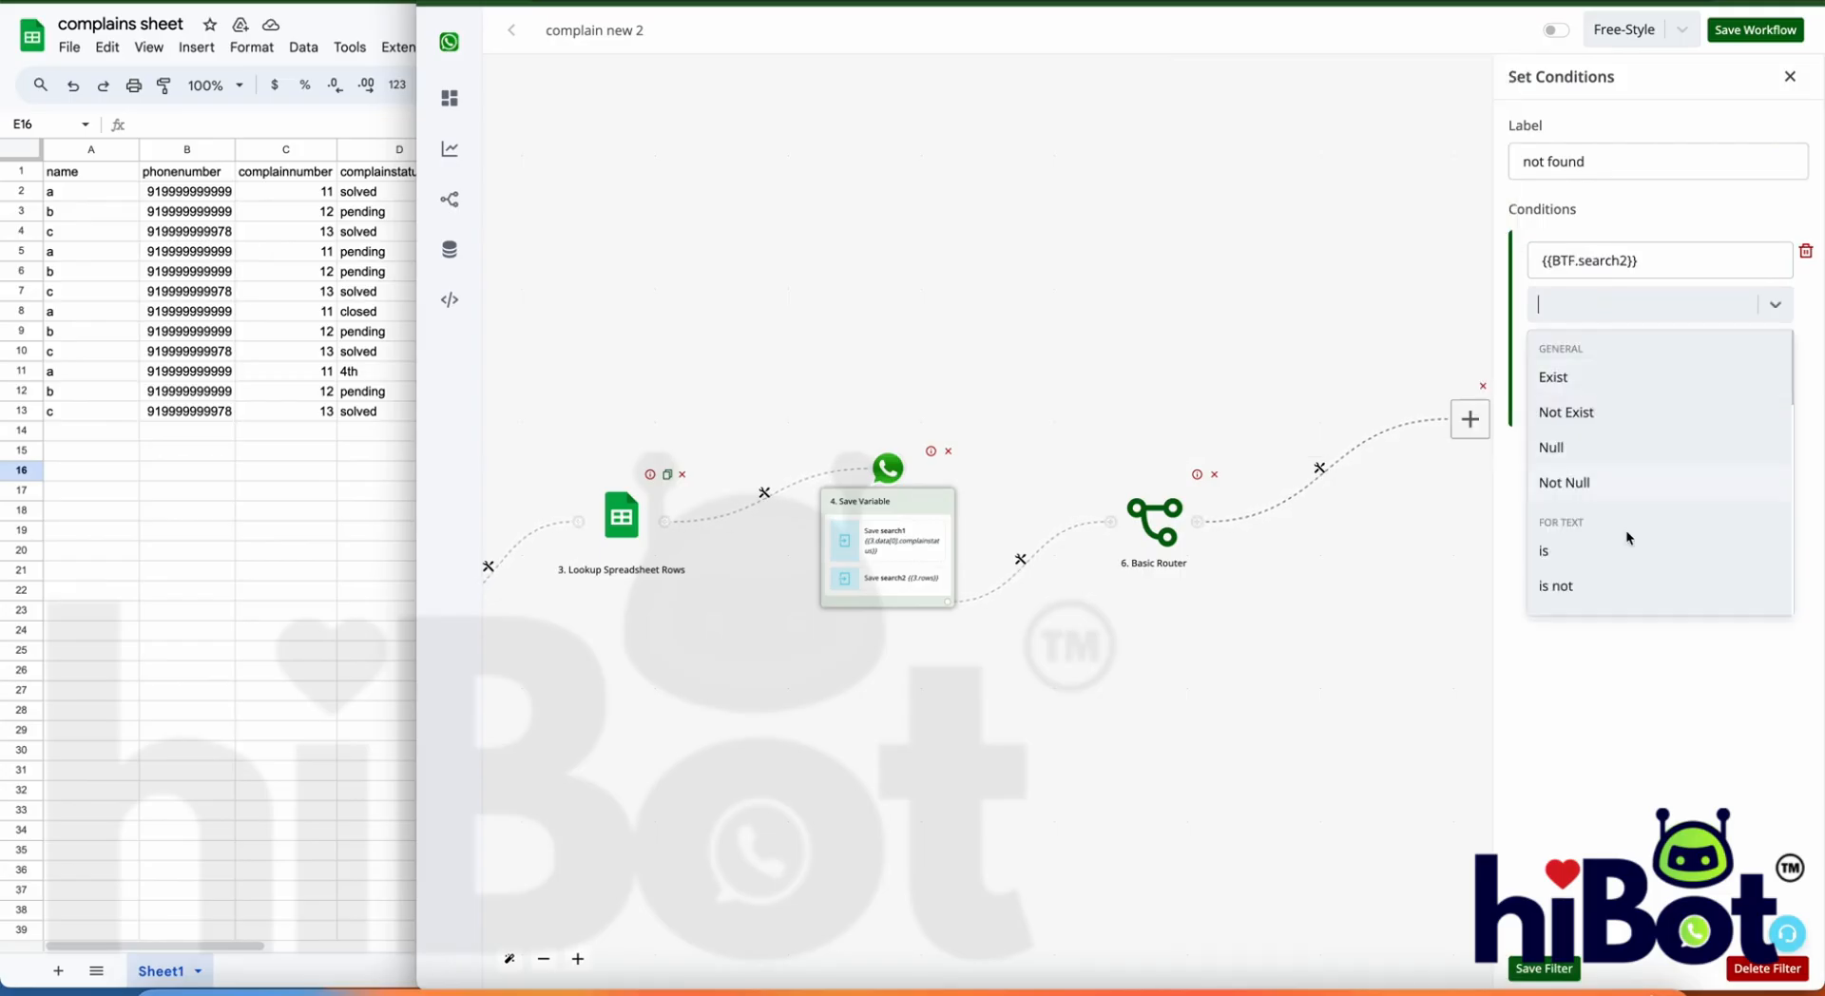
{"action": "scroll", "coordinate": [1625, 551], "scroll_direction": "down", "scroll_amount": 2}
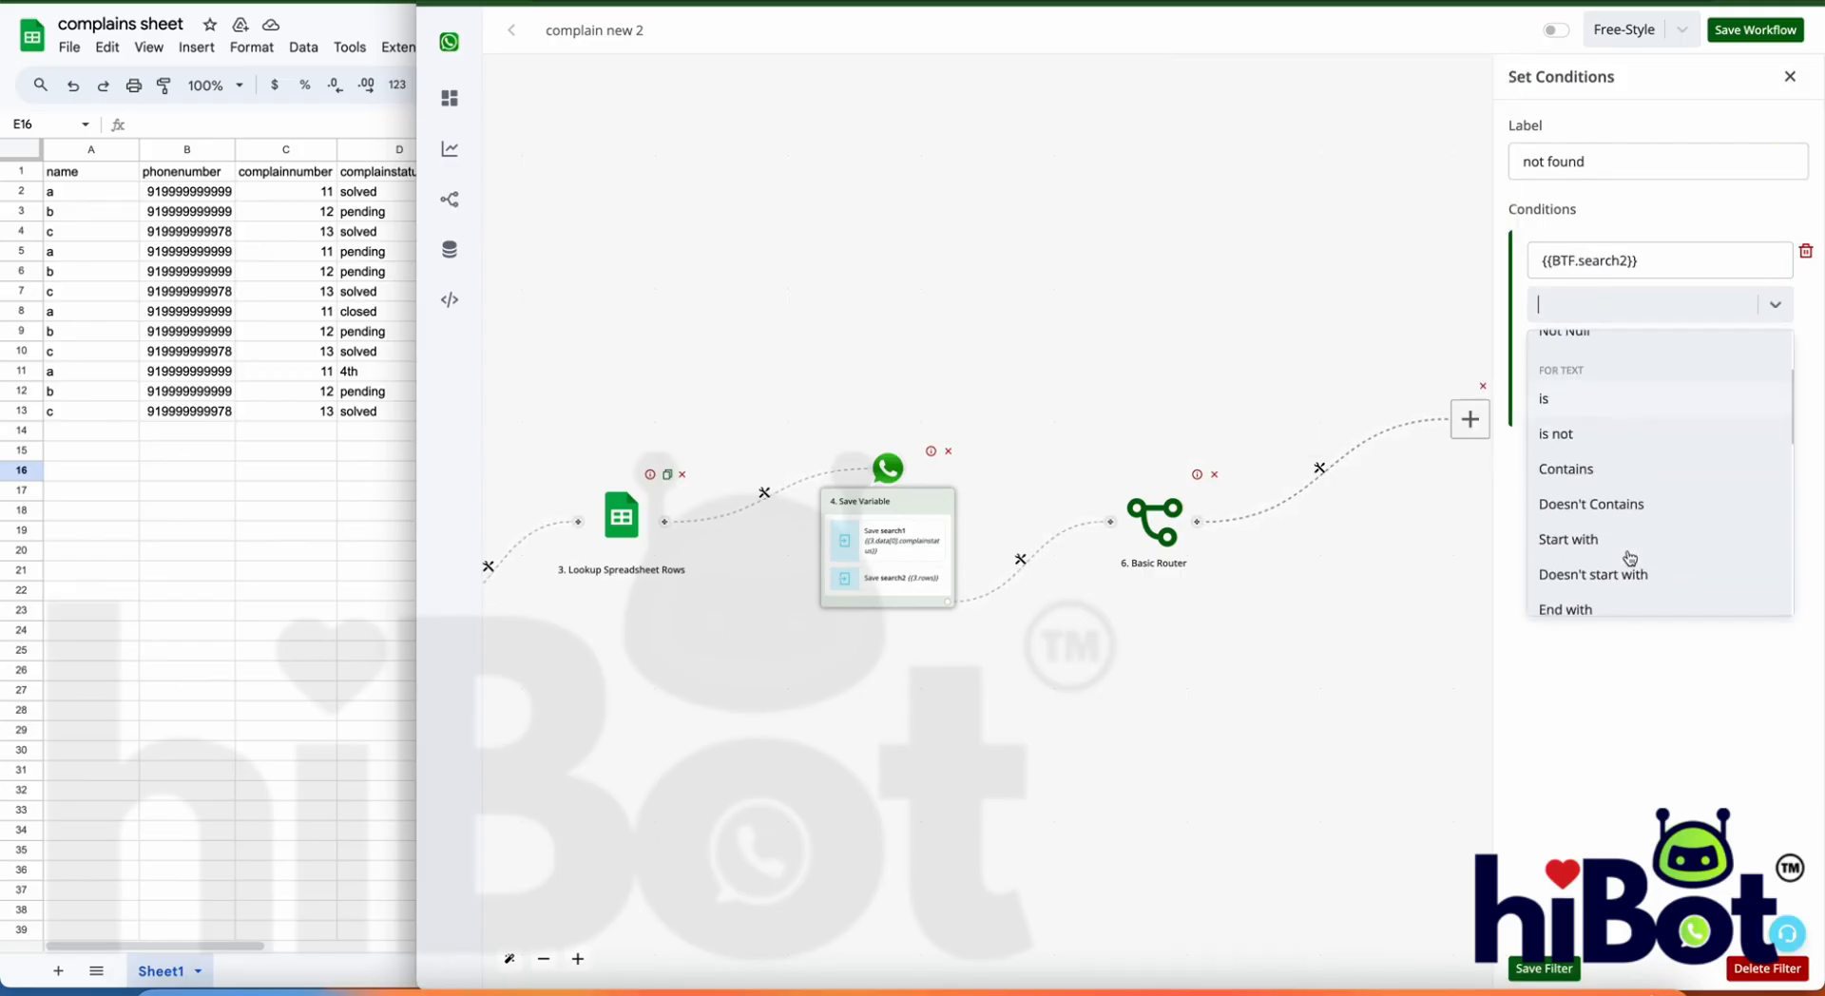
{"action": "left_click", "coordinate": [1601, 403]}
{"action": "left_click", "coordinate": [1611, 351]}
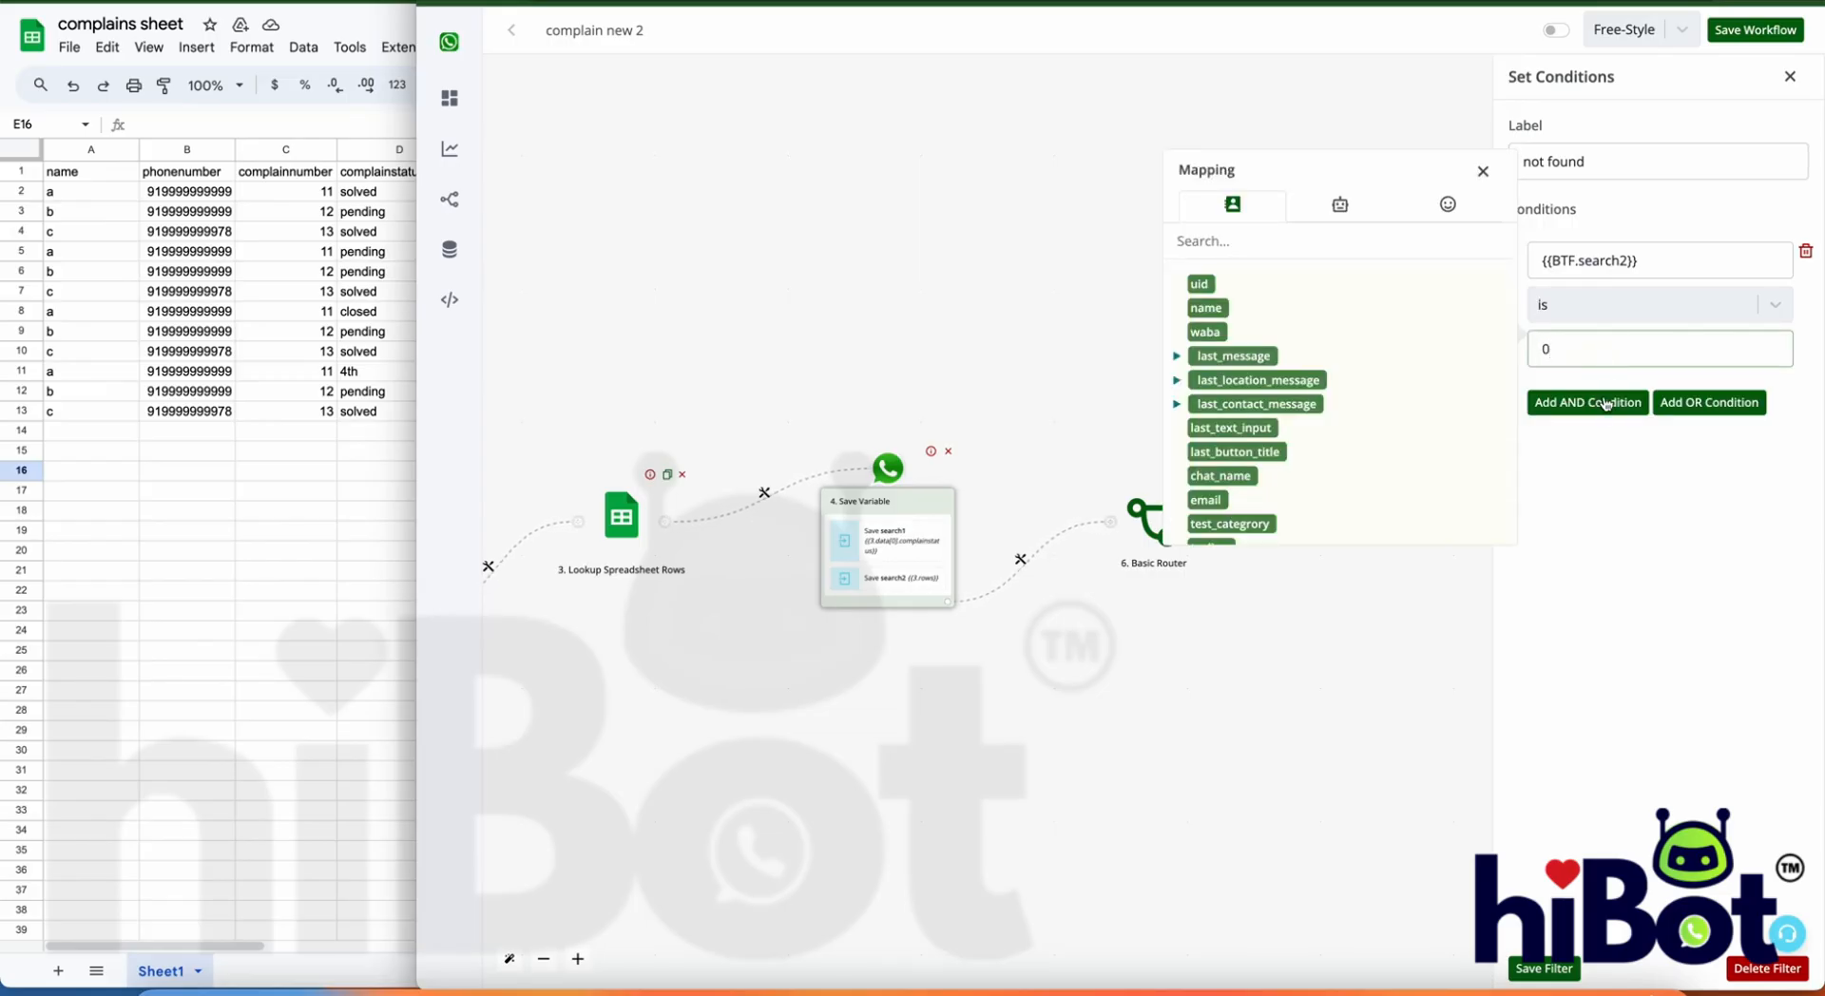
{"action": "left_click", "coordinate": [1564, 969]}
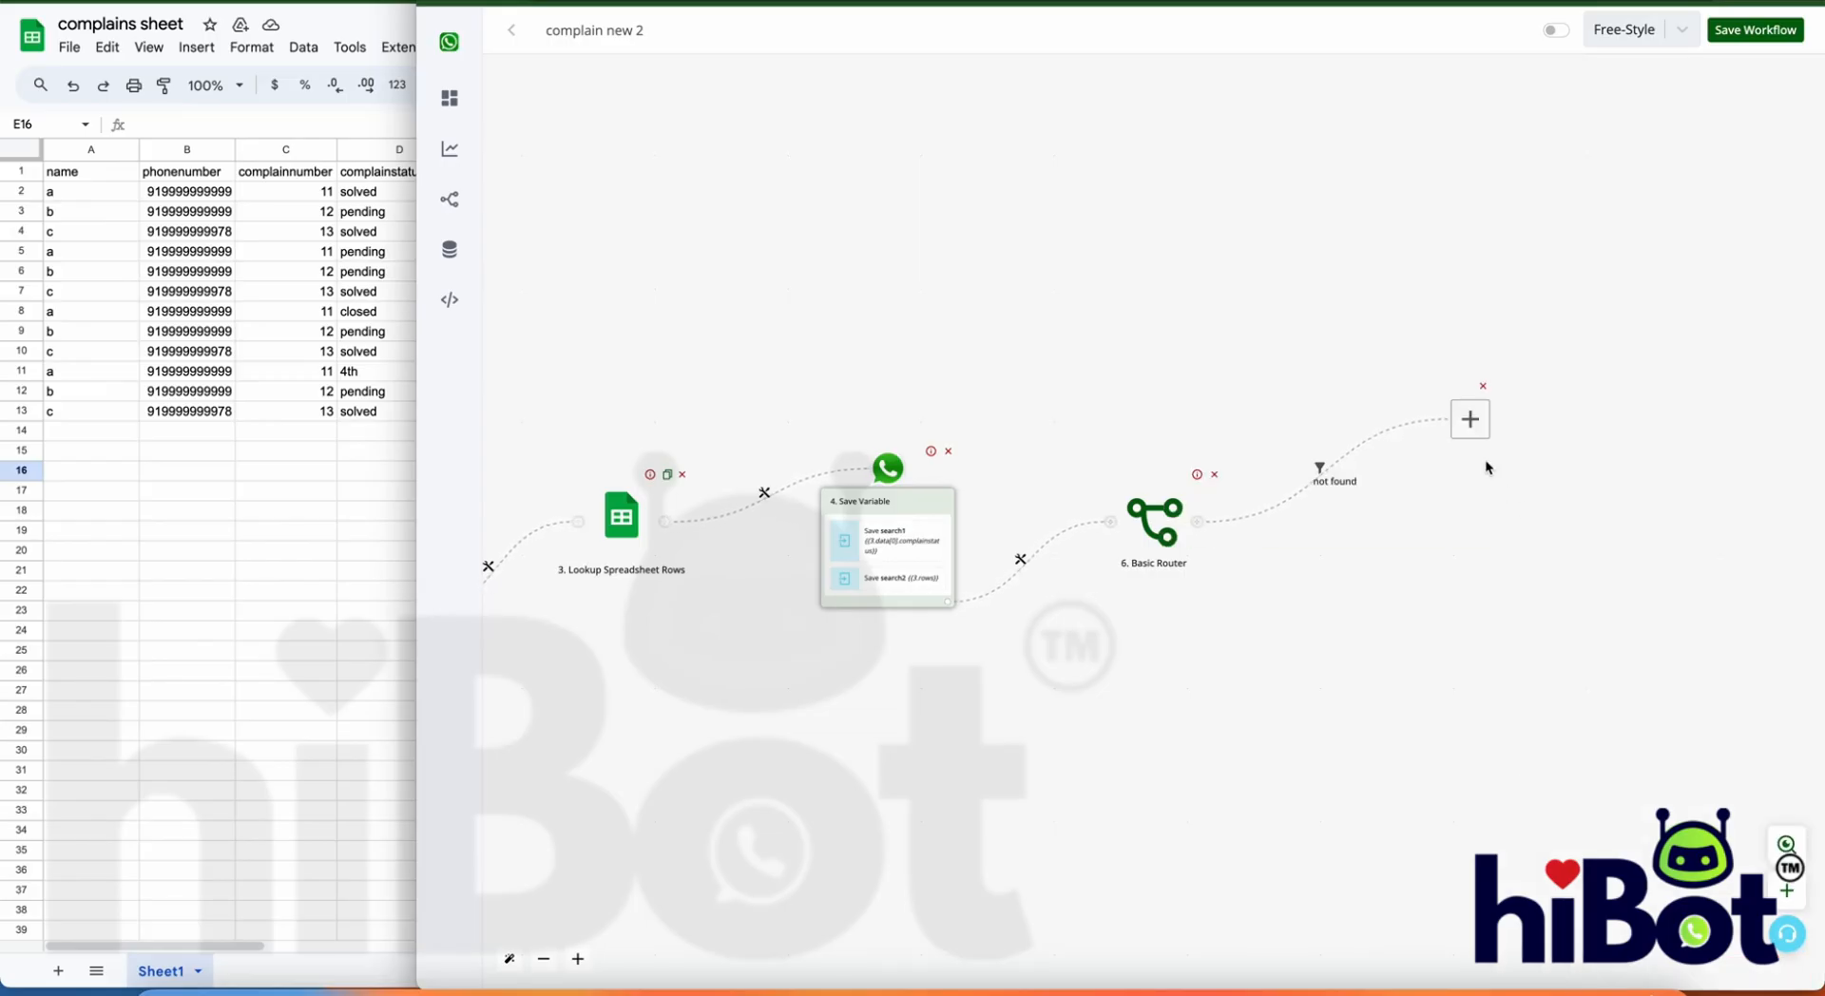
Step: Add a Send Message action to the not found branch with the text "Kindly enter correct complain number" and save it
{"action": "left_click", "coordinate": [1471, 419]}
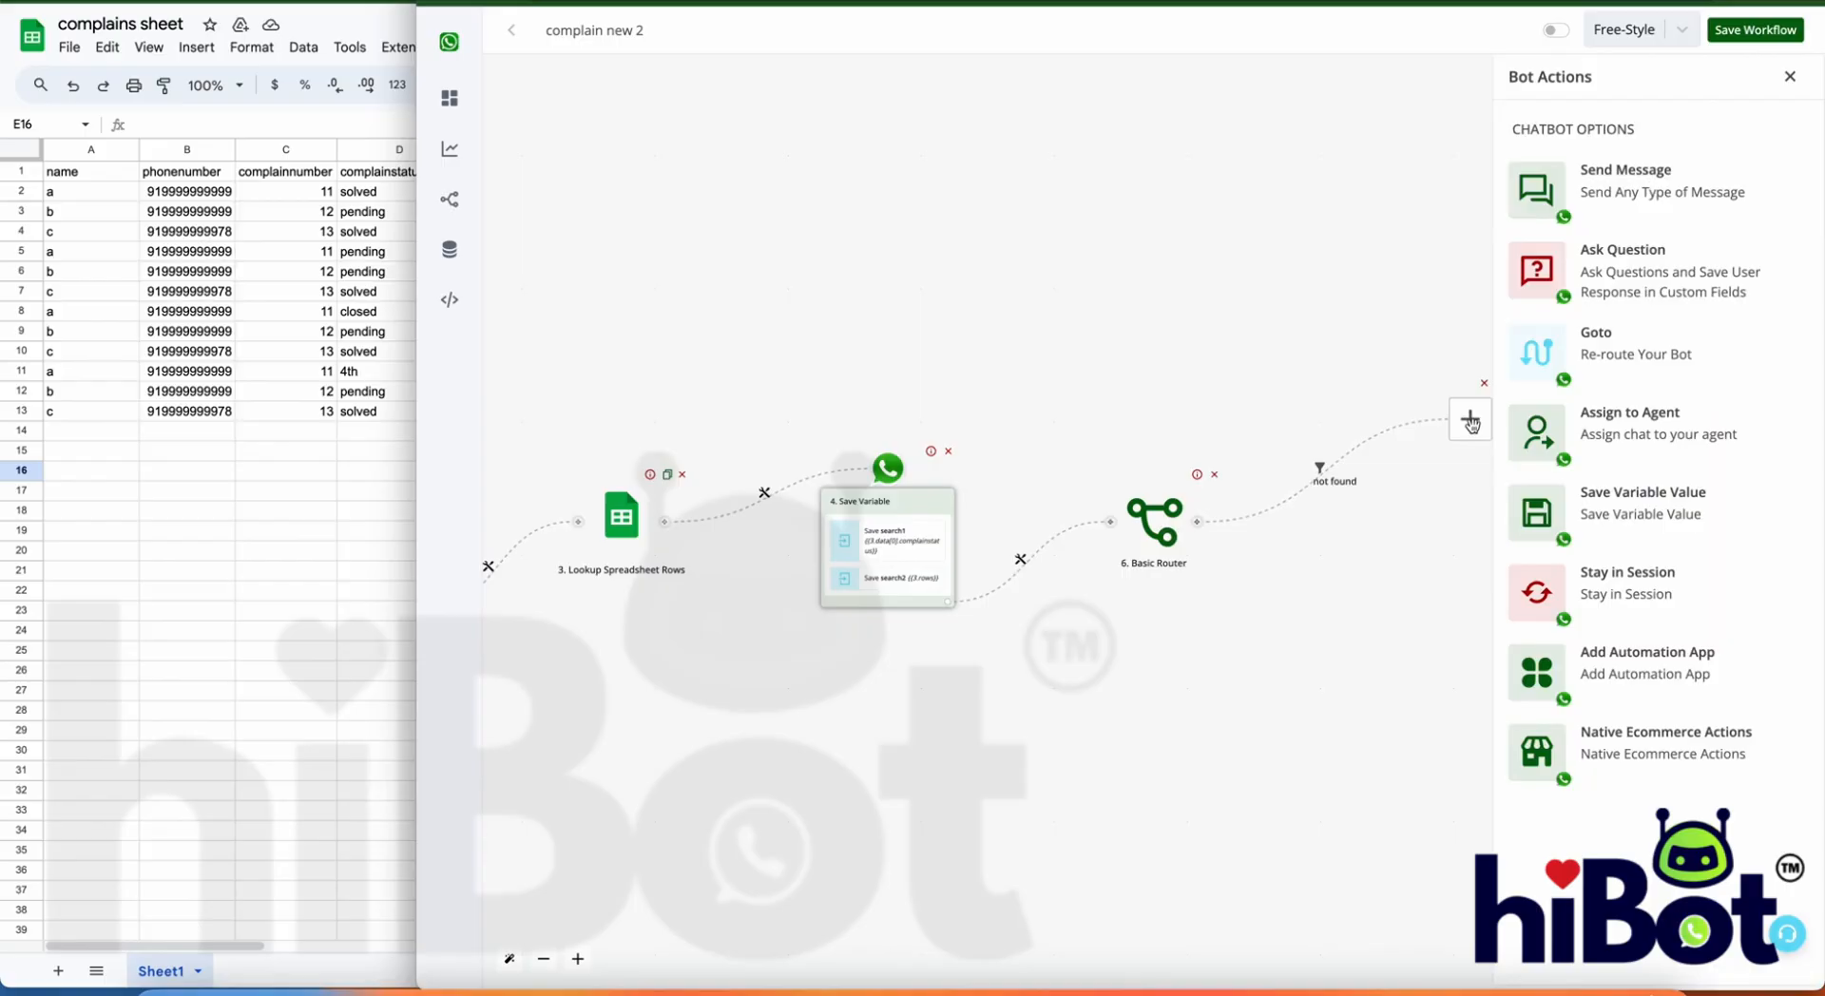
{"action": "left_click", "coordinate": [1645, 171]}
{"action": "left_click", "coordinate": [1635, 133]}
{"action": "left_click", "coordinate": [1606, 238]}
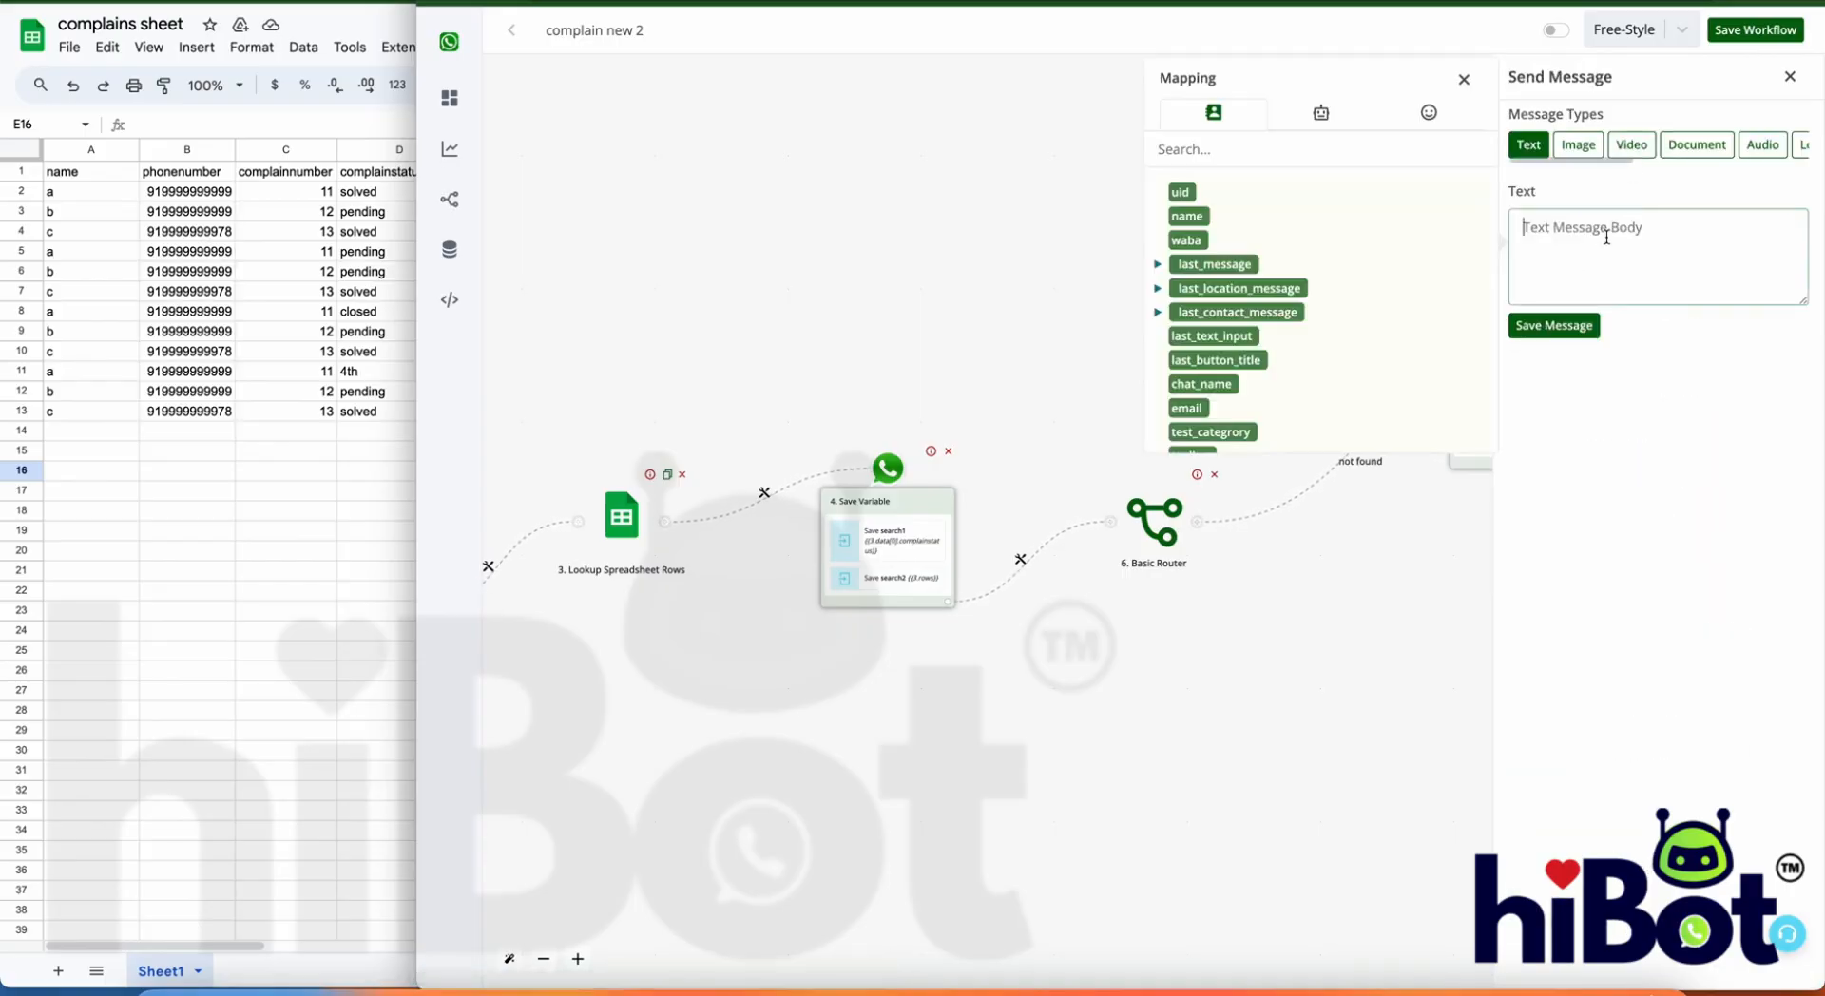
{"action": "type", "text": "Kindly enter correct complain number"}
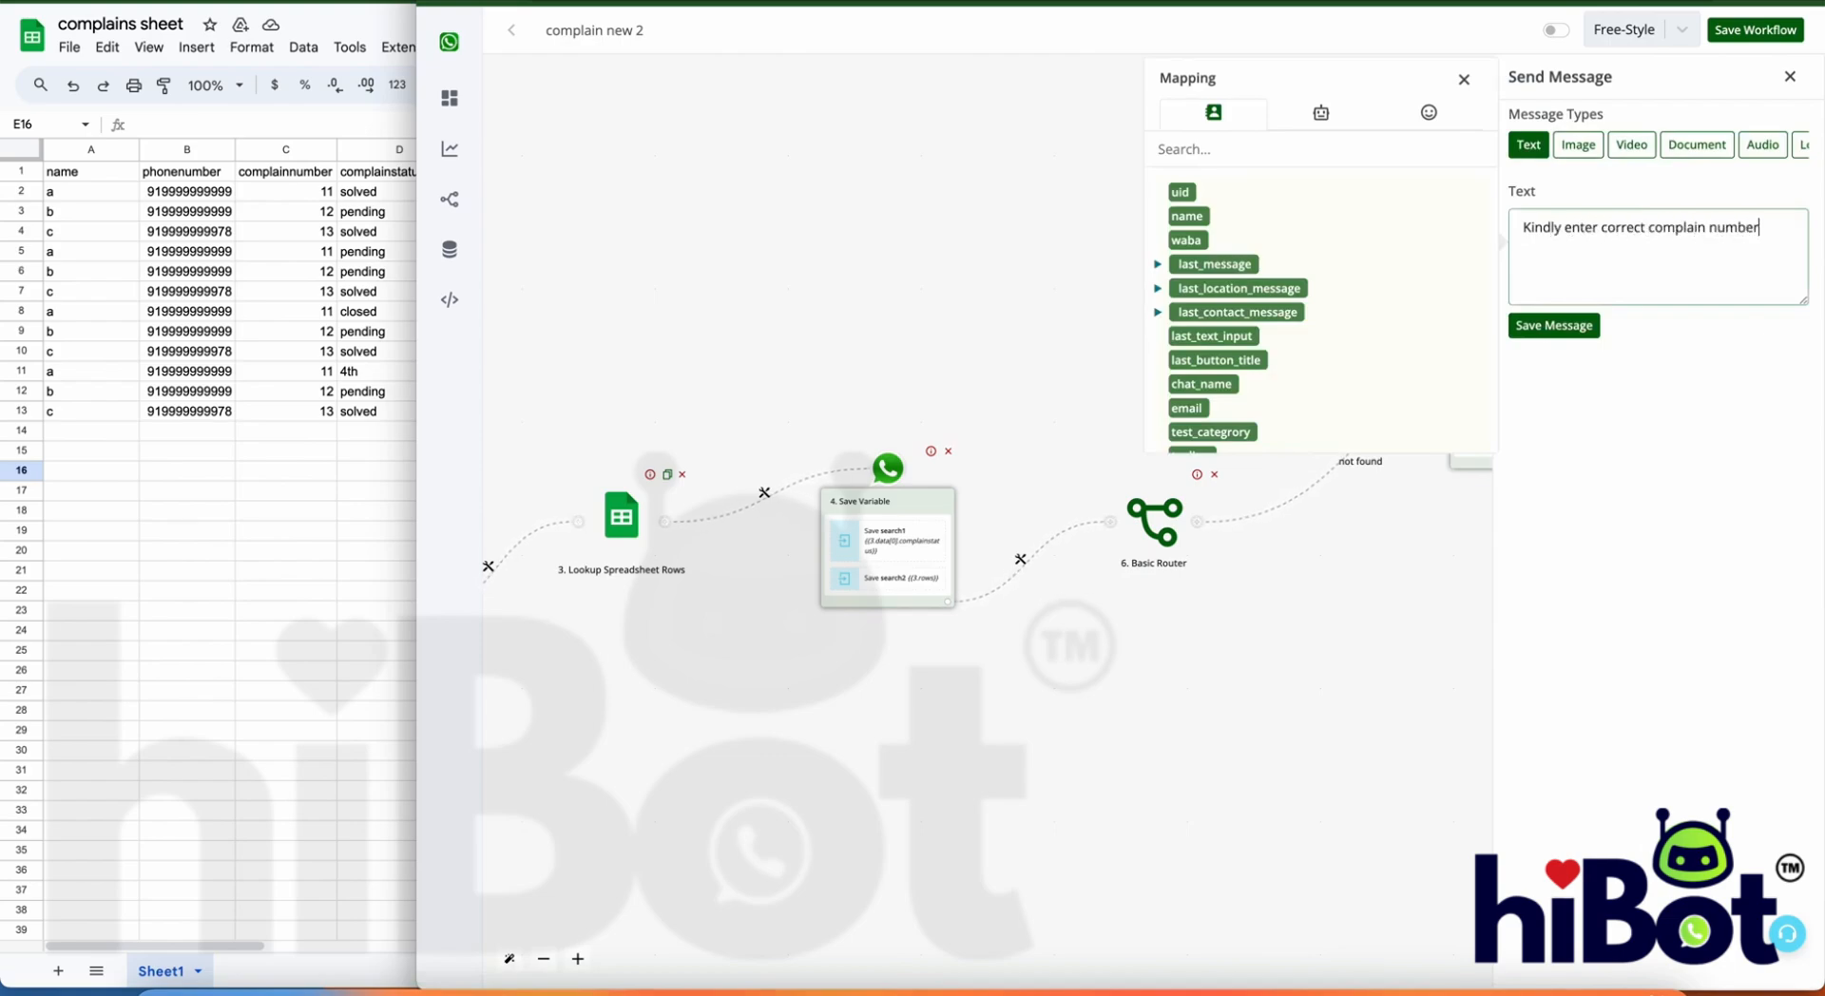
{"action": "left_click", "coordinate": [1575, 323]}
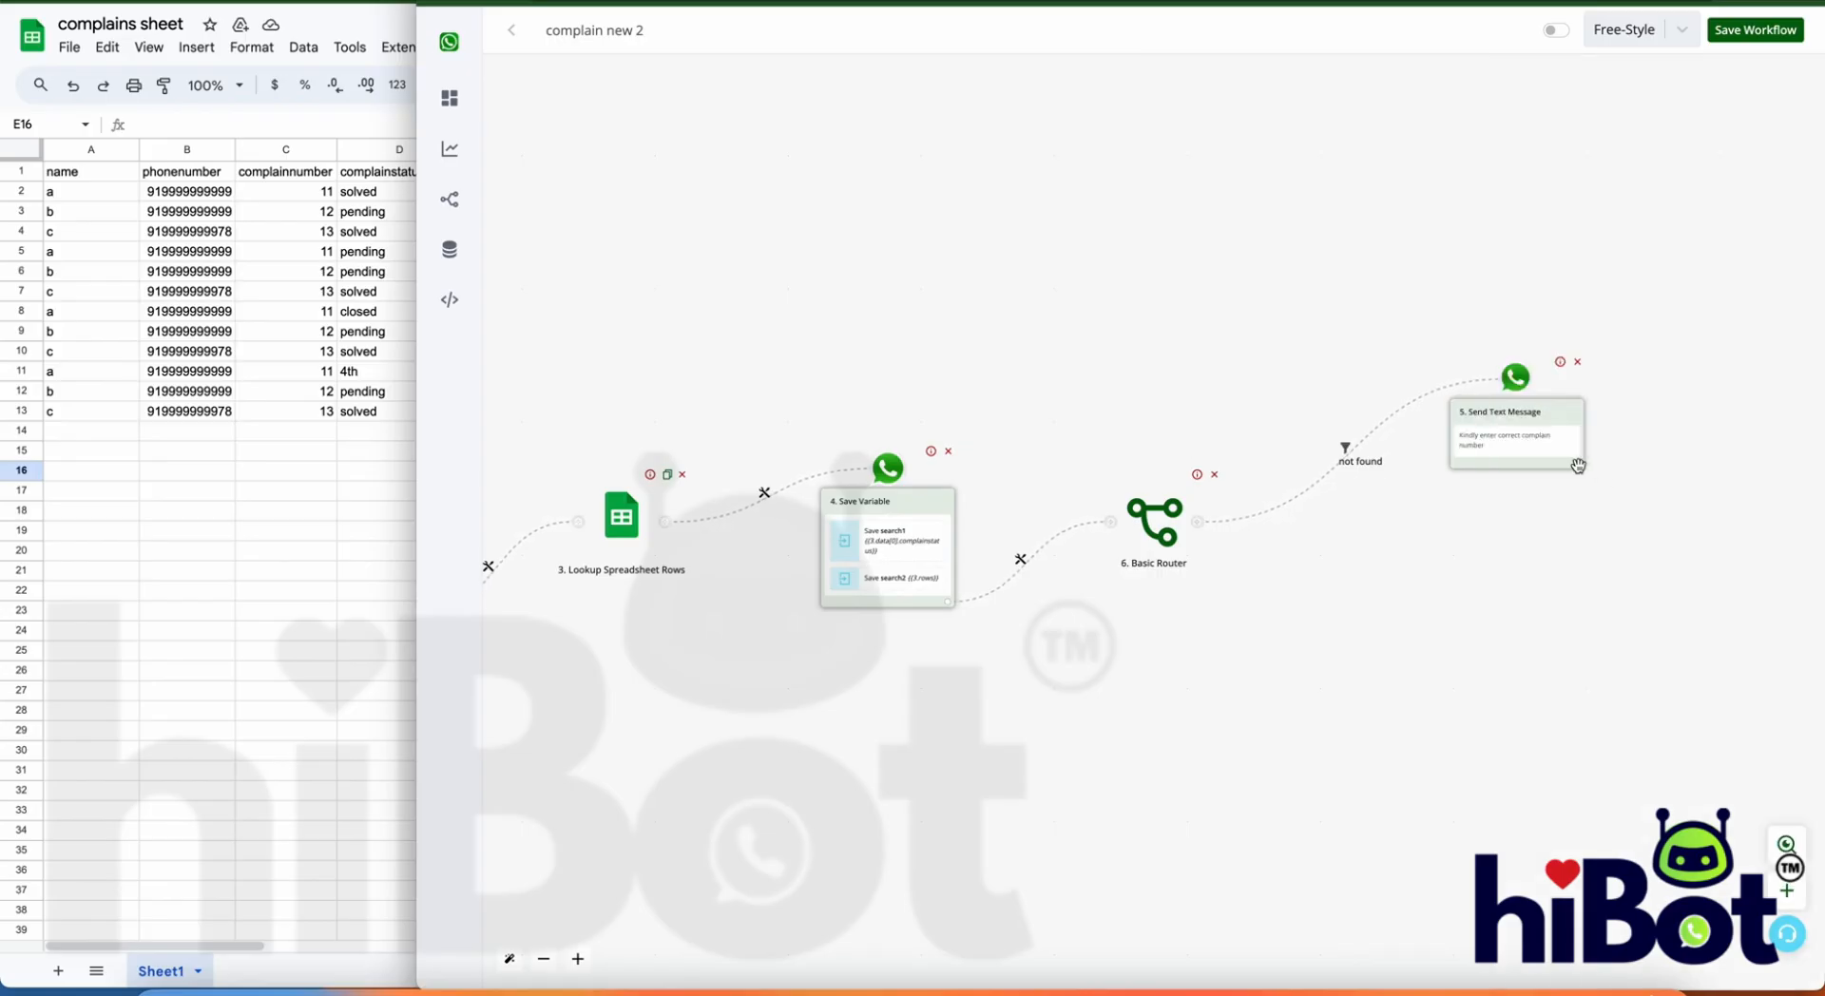
Step: Add a Goto action after the not found message that routes back to step 2, Send Question, and save the route
{"action": "left_click_drag", "start_coordinate": [1302, 632], "coordinate": [1776, 620]}
{"action": "left_click_drag", "start_coordinate": [1369, 791], "coordinate": [1797, 777]}
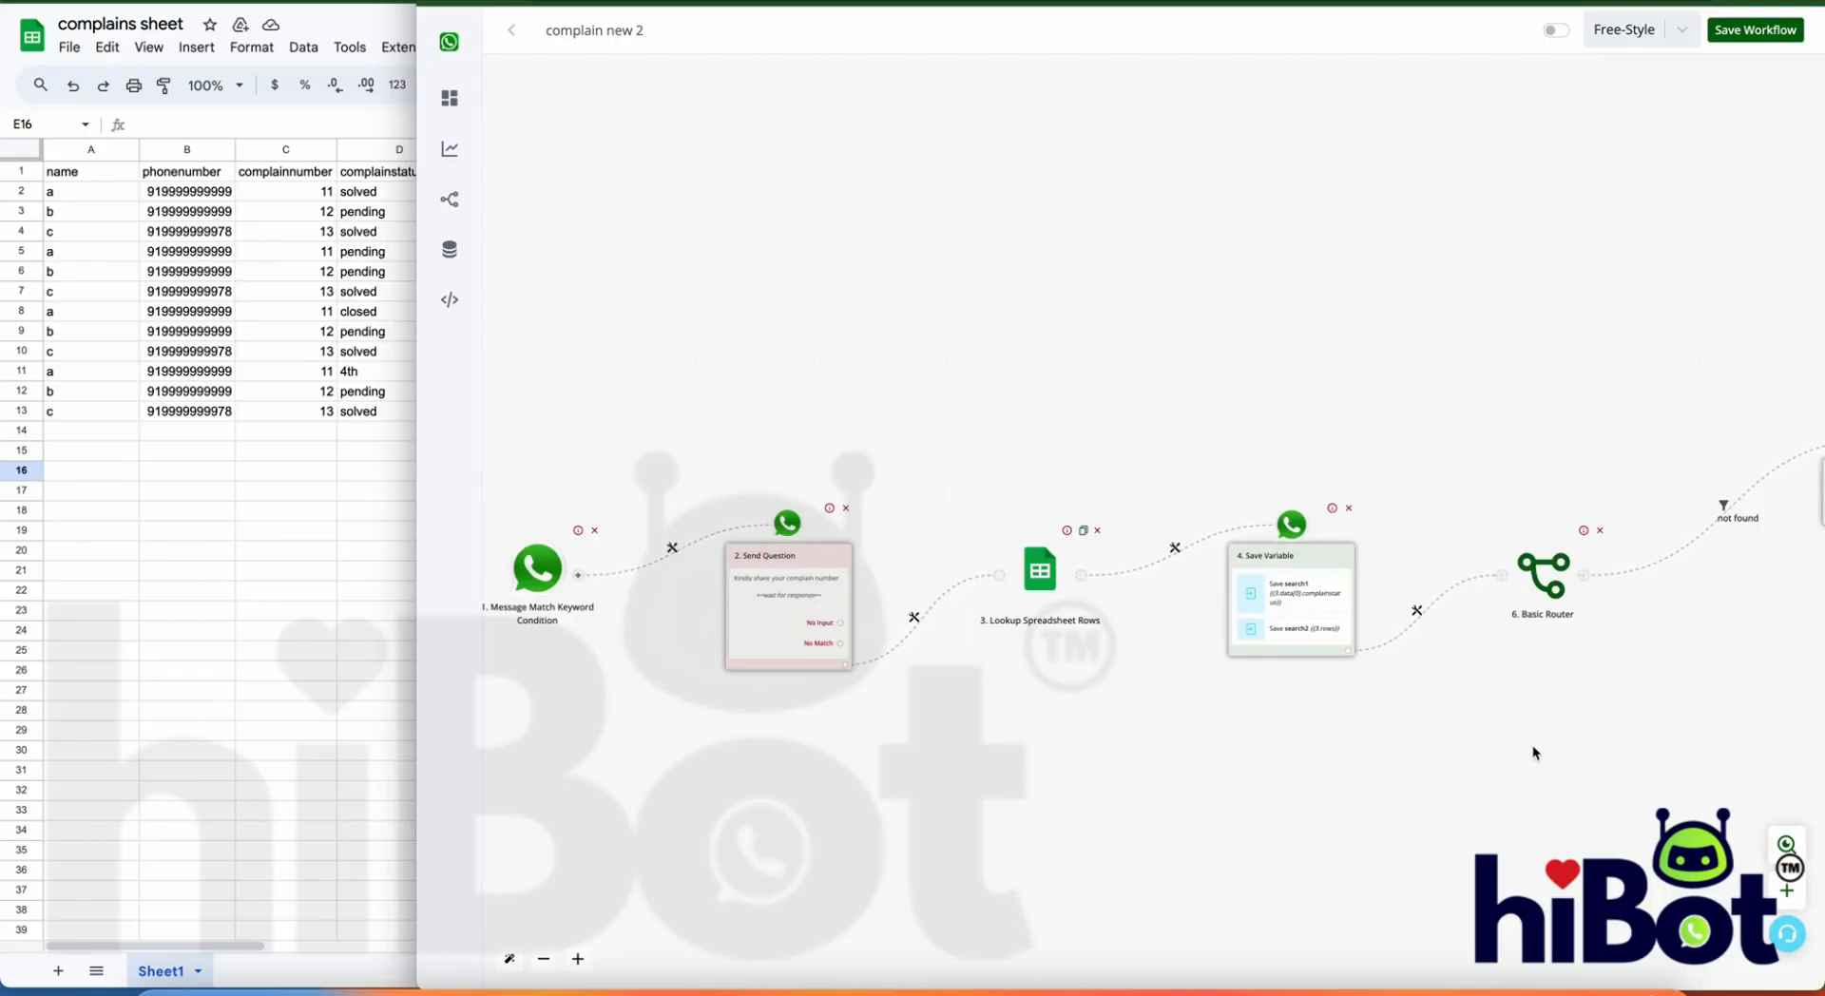
{"action": "left_click_drag", "start_coordinate": [1263, 774], "coordinate": [607, 738]}
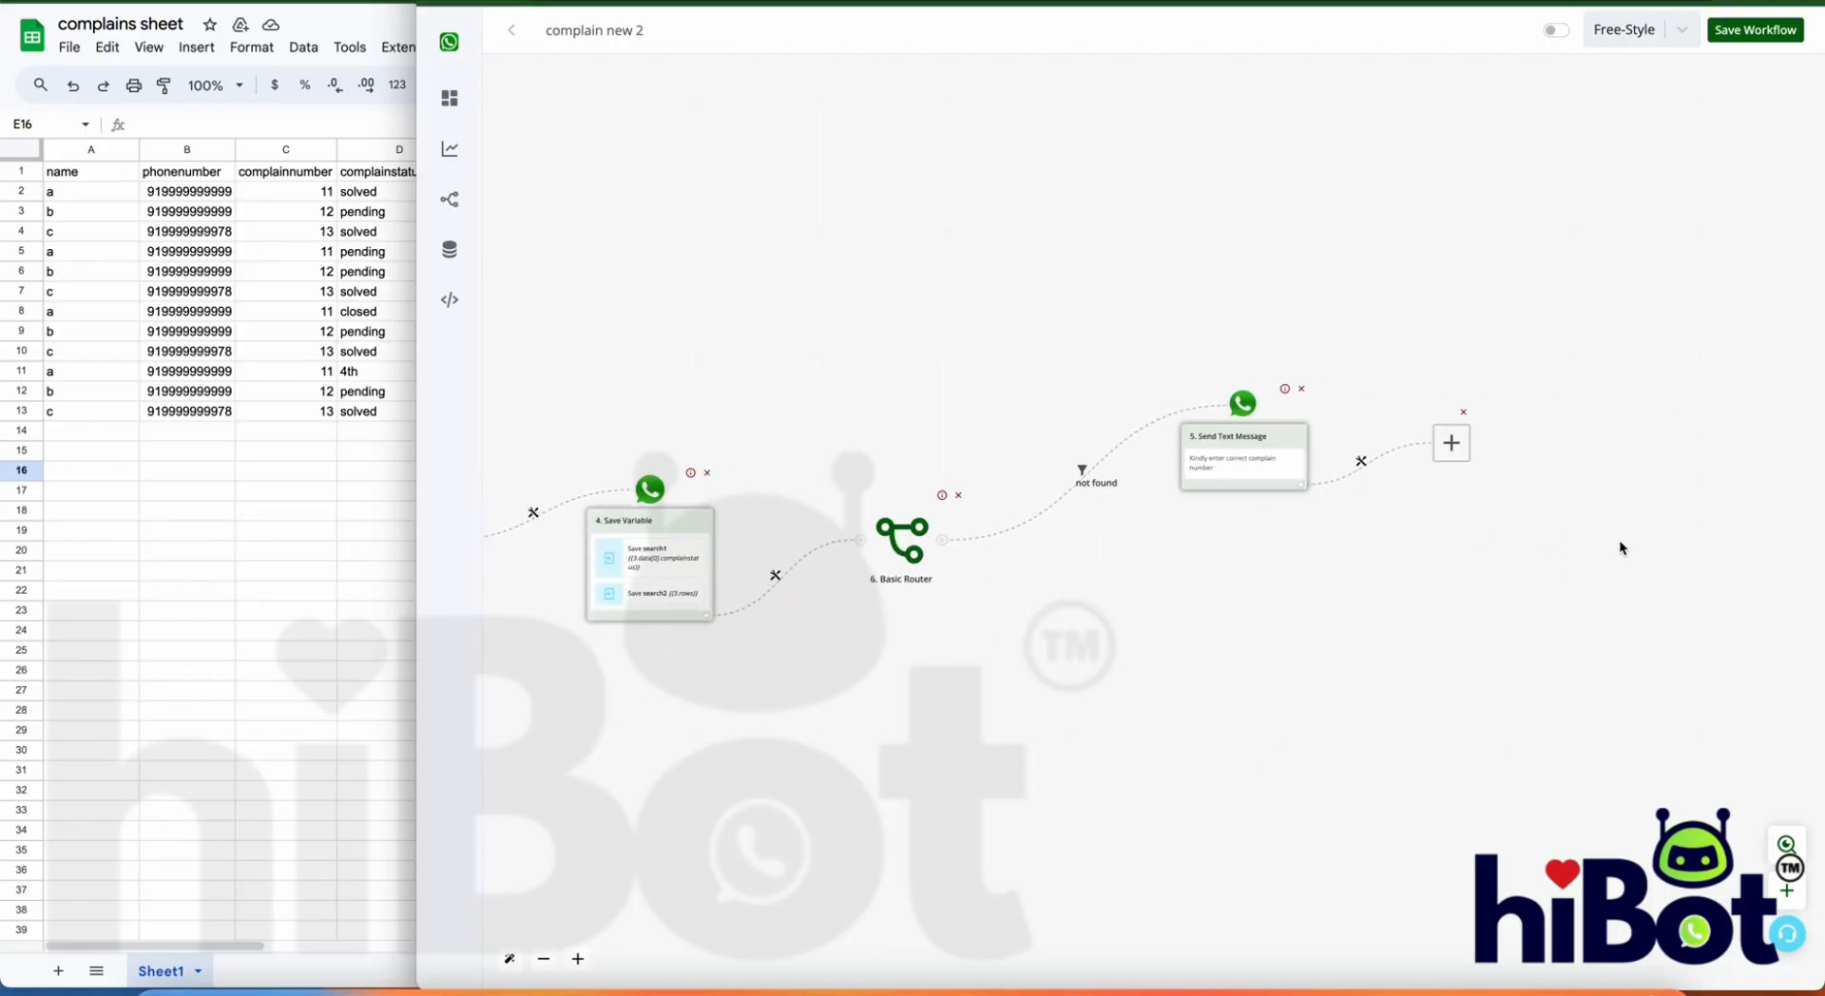
{"action": "left_click", "coordinate": [1458, 445]}
{"action": "left_click", "coordinate": [1633, 354]}
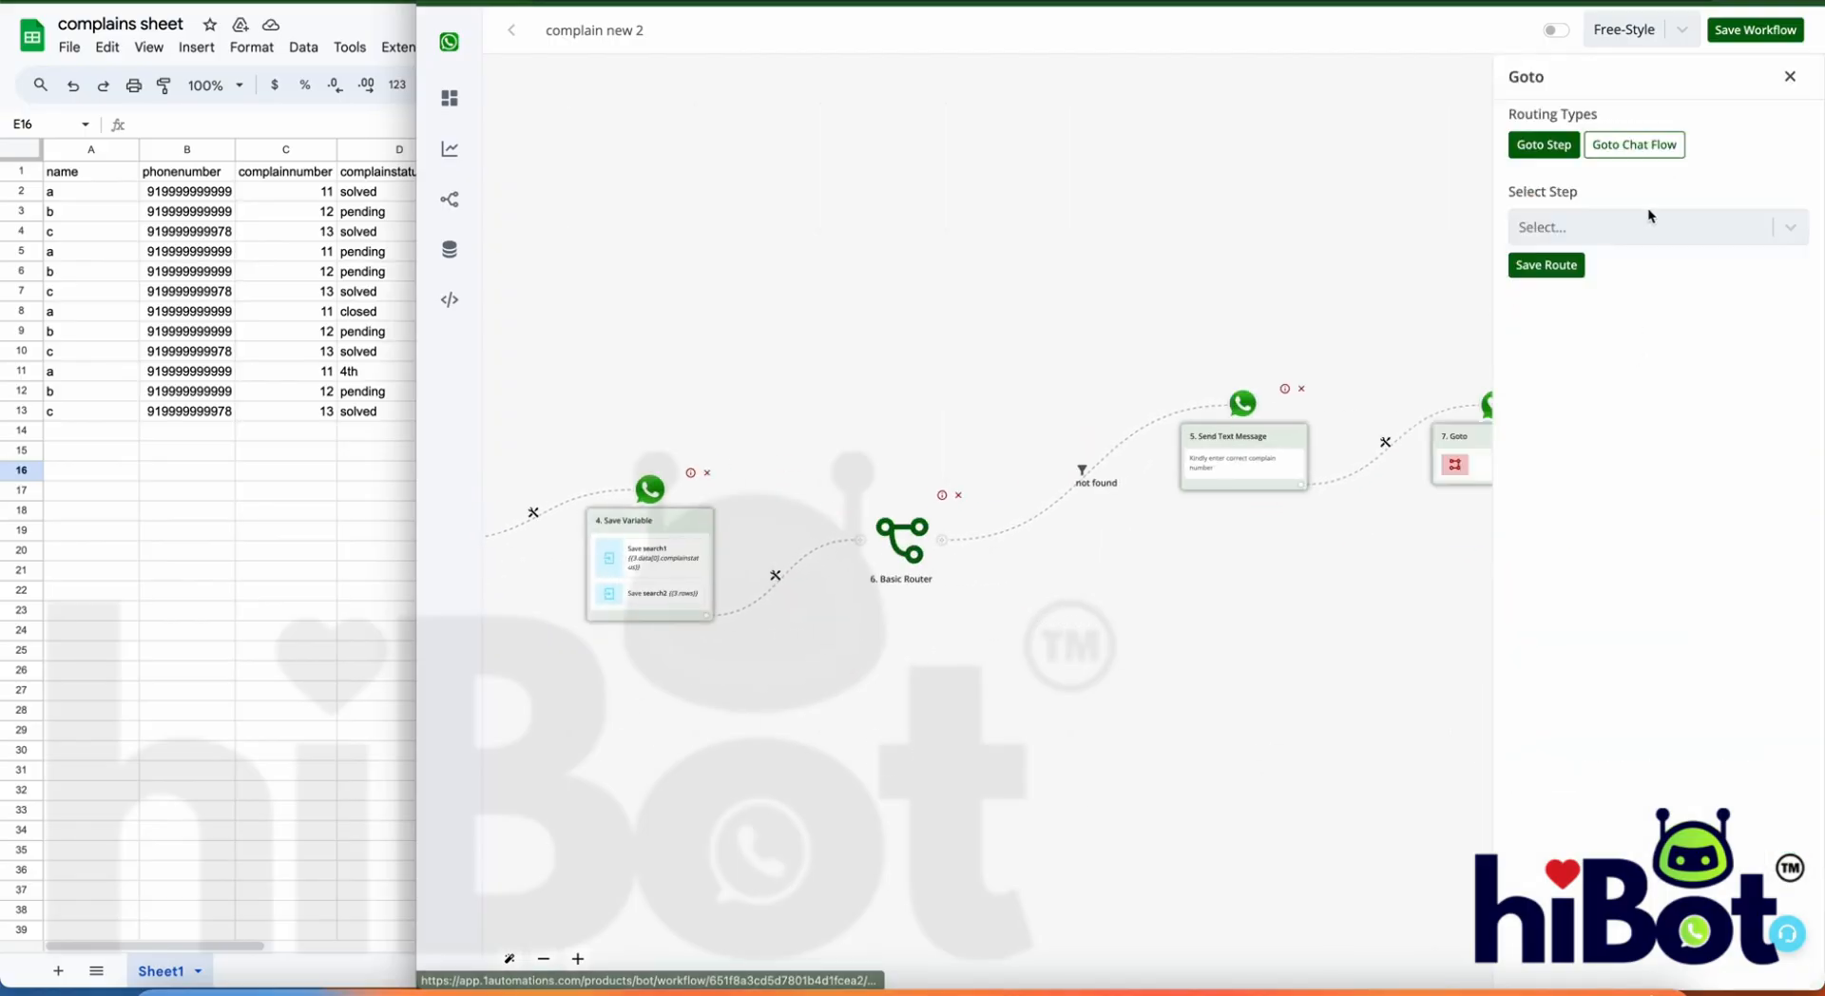
{"action": "left_click", "coordinate": [1646, 228]}
{"action": "left_click", "coordinate": [1628, 275]}
{"action": "left_click", "coordinate": [1559, 271]}
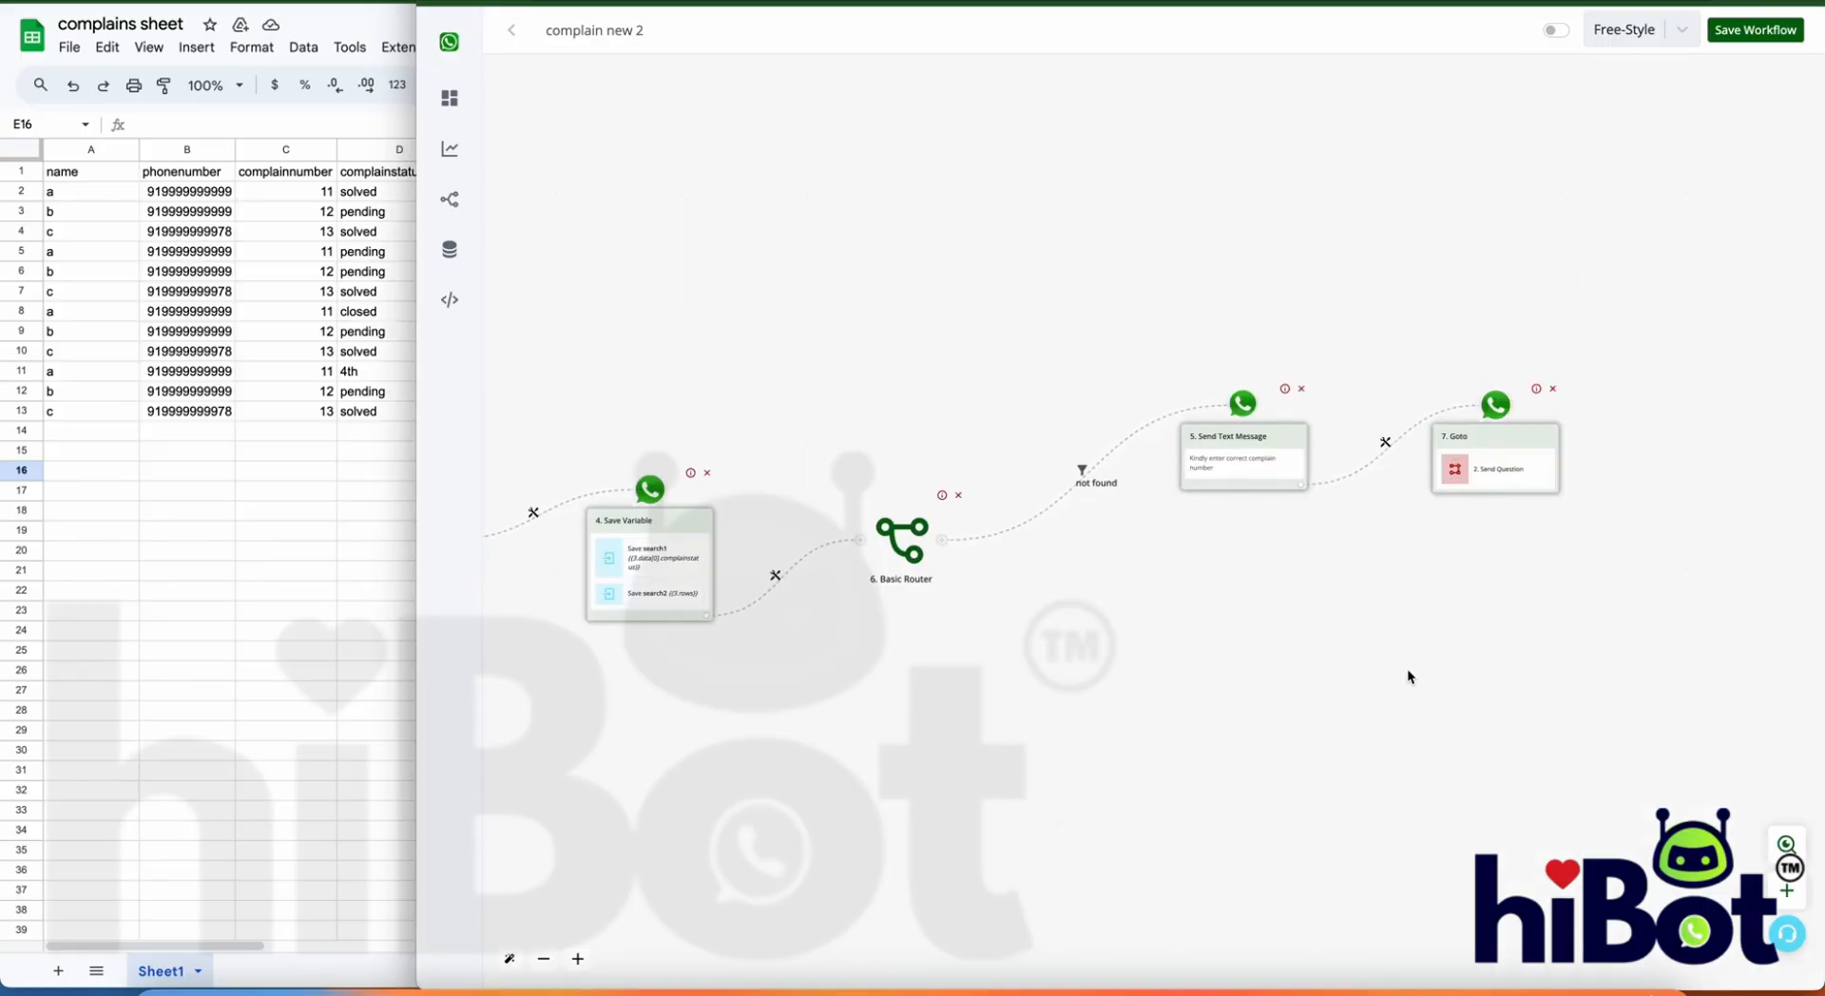
Step: Change the not found branch's message text to "Complain number Not Found." and save the message
{"action": "left_click_drag", "start_coordinate": [1409, 681], "coordinate": [1814, 643]}
{"action": "left_click_drag", "start_coordinate": [1112, 833], "coordinate": [1101, 739]}
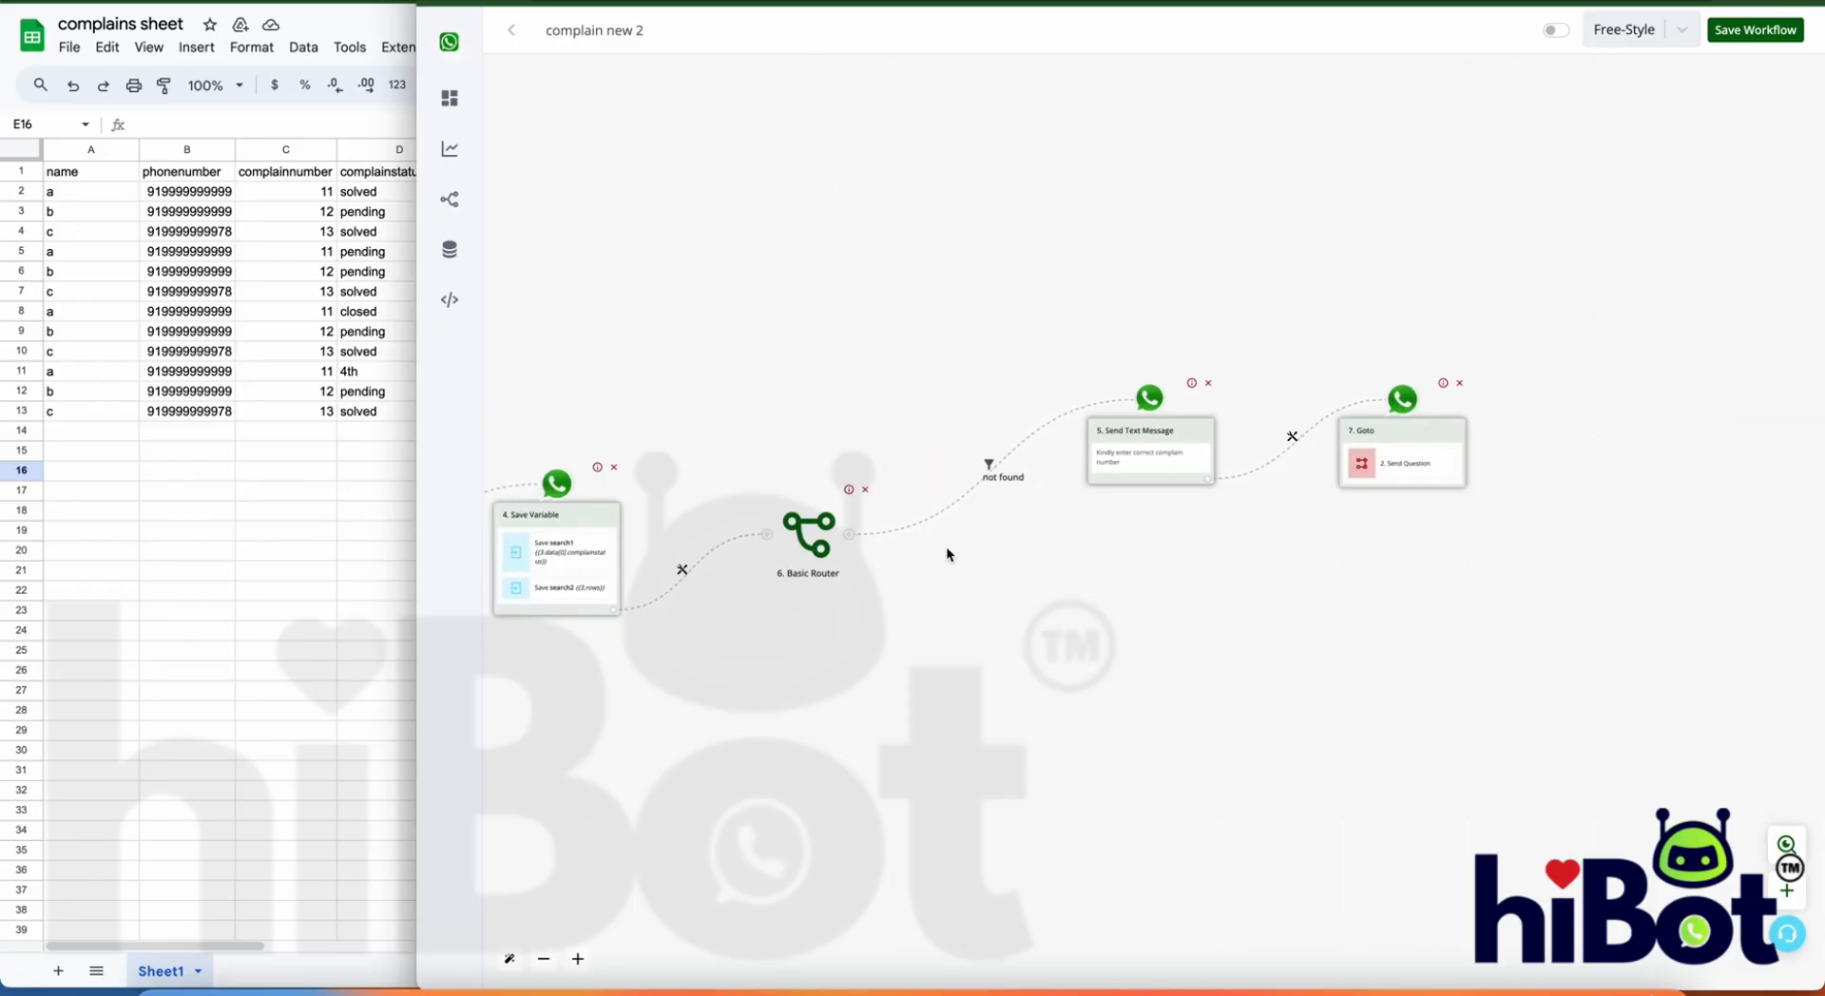
{"action": "left_click", "coordinate": [1184, 471]}
{"action": "triple_click", "coordinate": [1591, 250]}
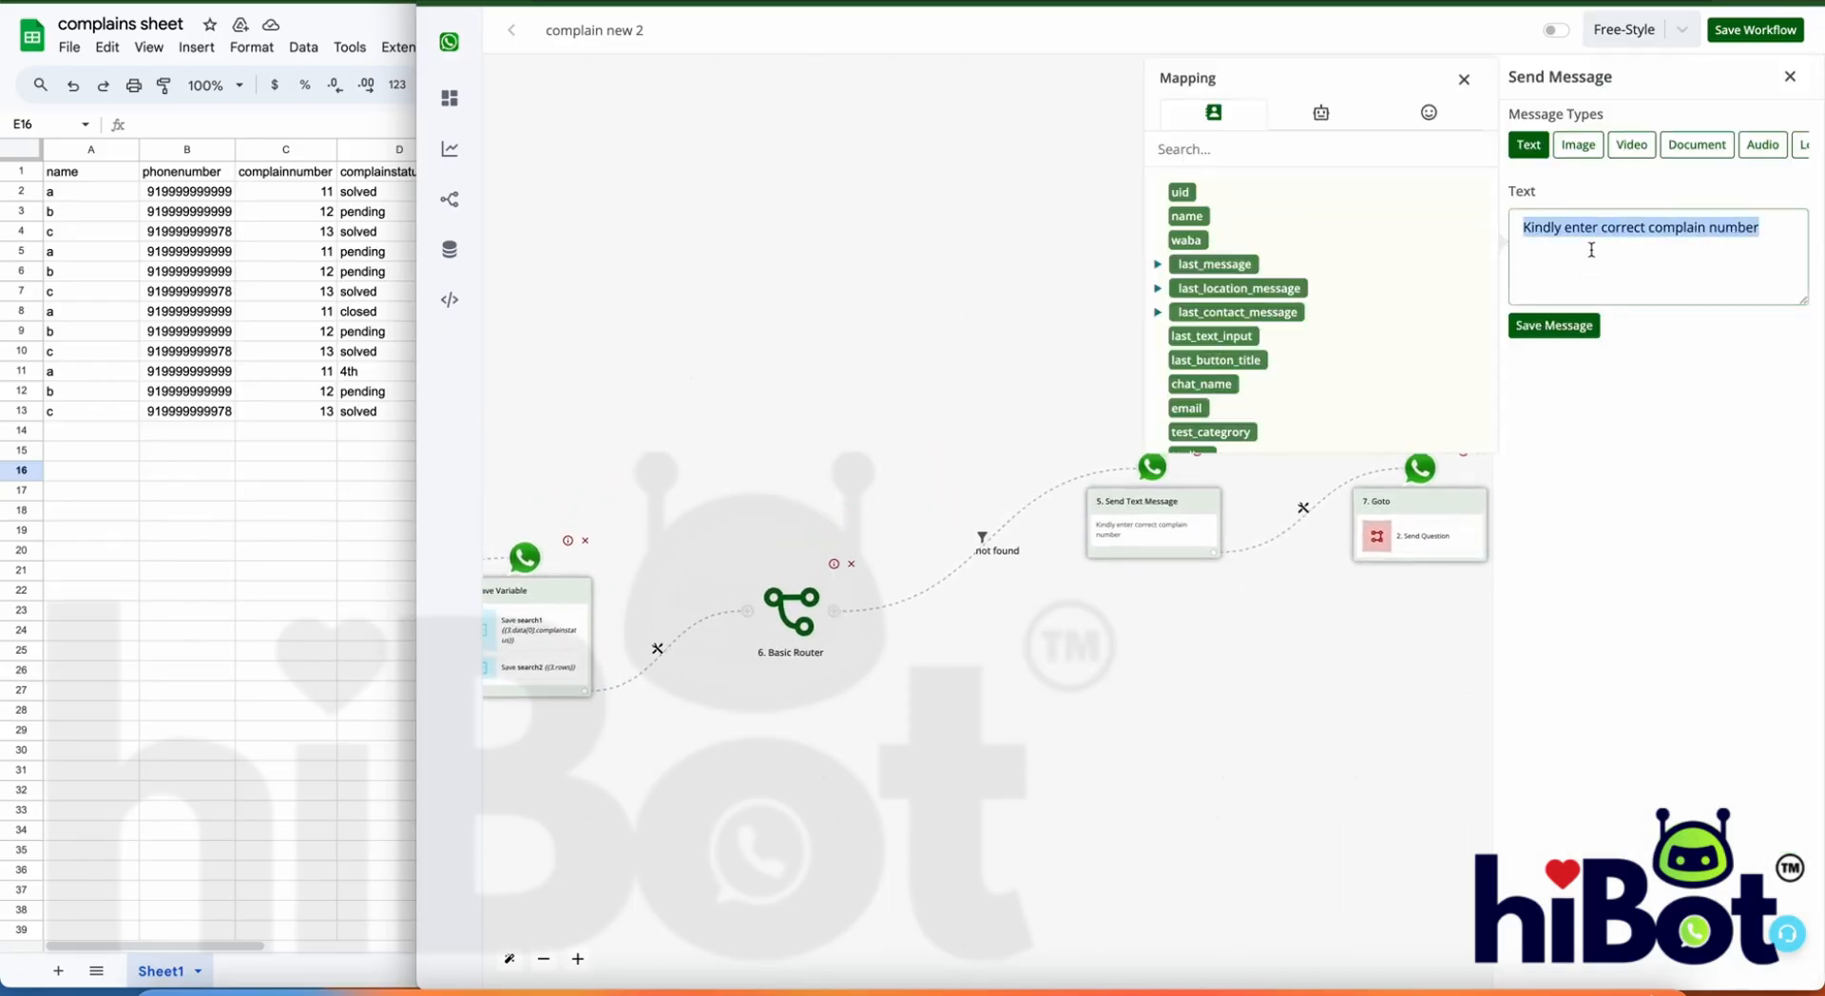
{"action": "type", "text": "C"}
{"action": "key", "text": "BackSpace"}
{"action": "type", "text": "Complain num"}
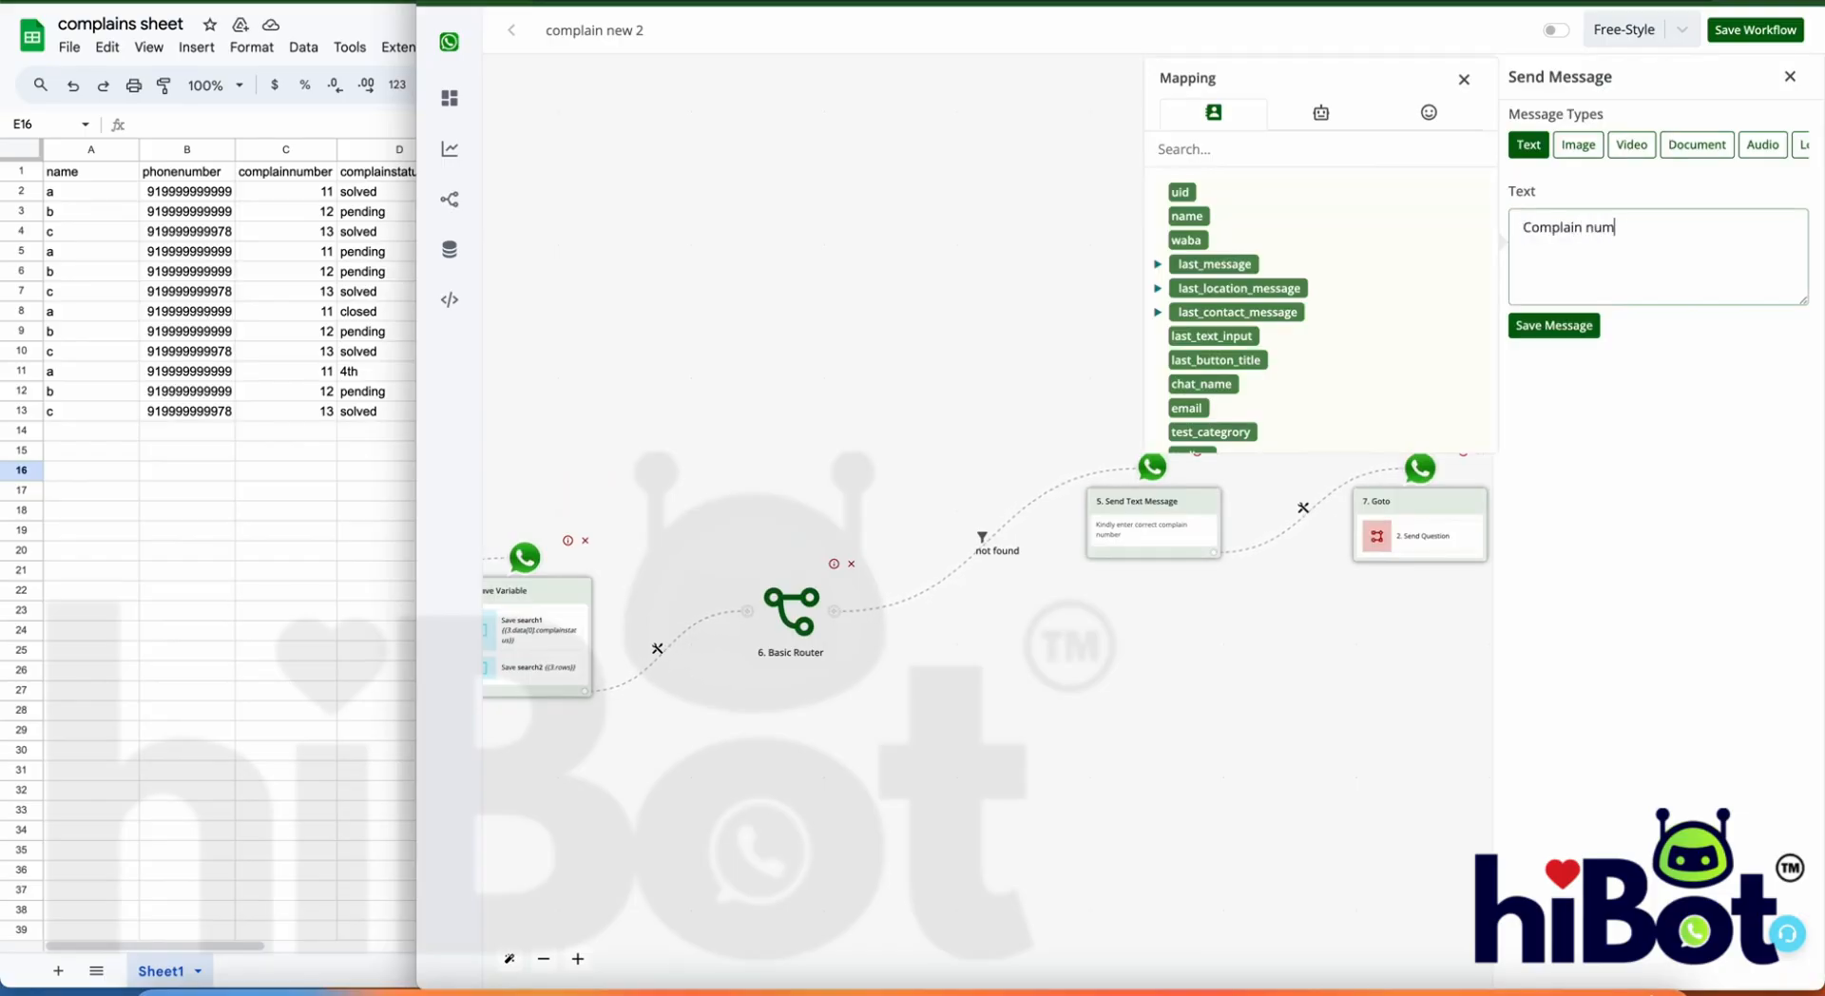
{"action": "type", "text": "Found."}
{"action": "left_click", "coordinate": [1541, 325]}
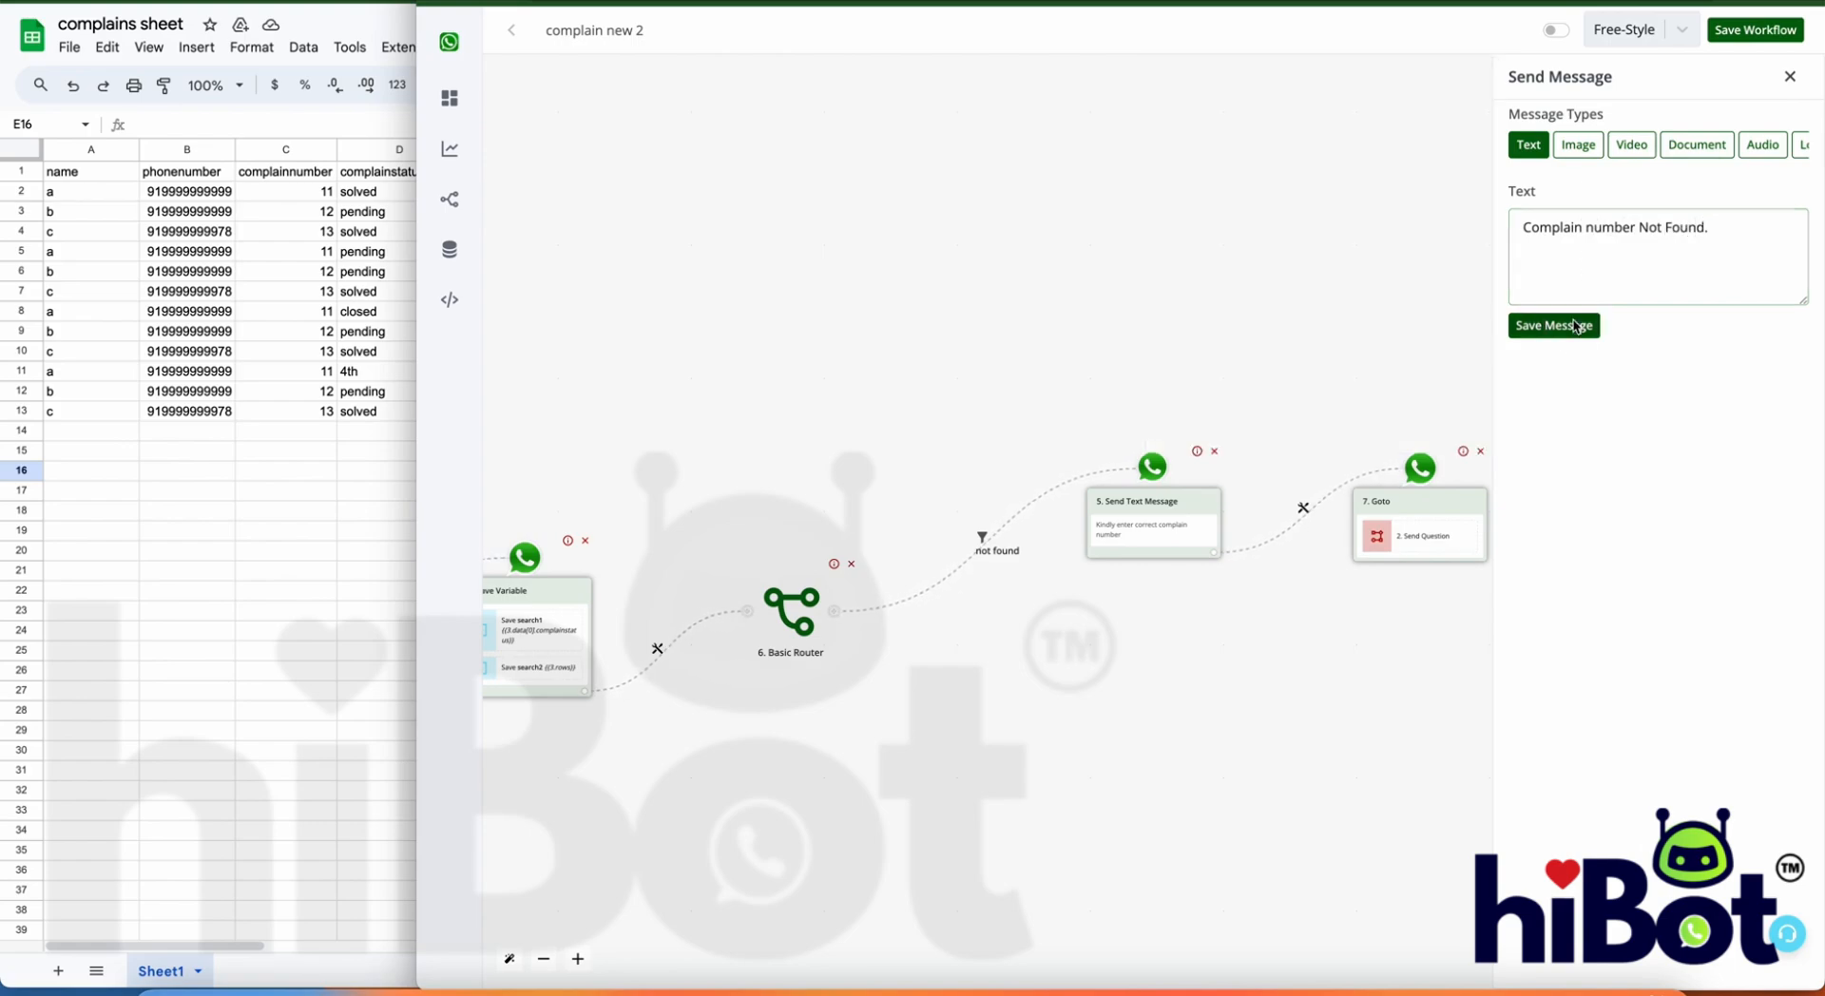
Step: Add a second branch from the Basic Router and place its empty action below the not found branch
{"action": "left_click_drag", "start_coordinate": [770, 663], "coordinate": [1516, 629]}
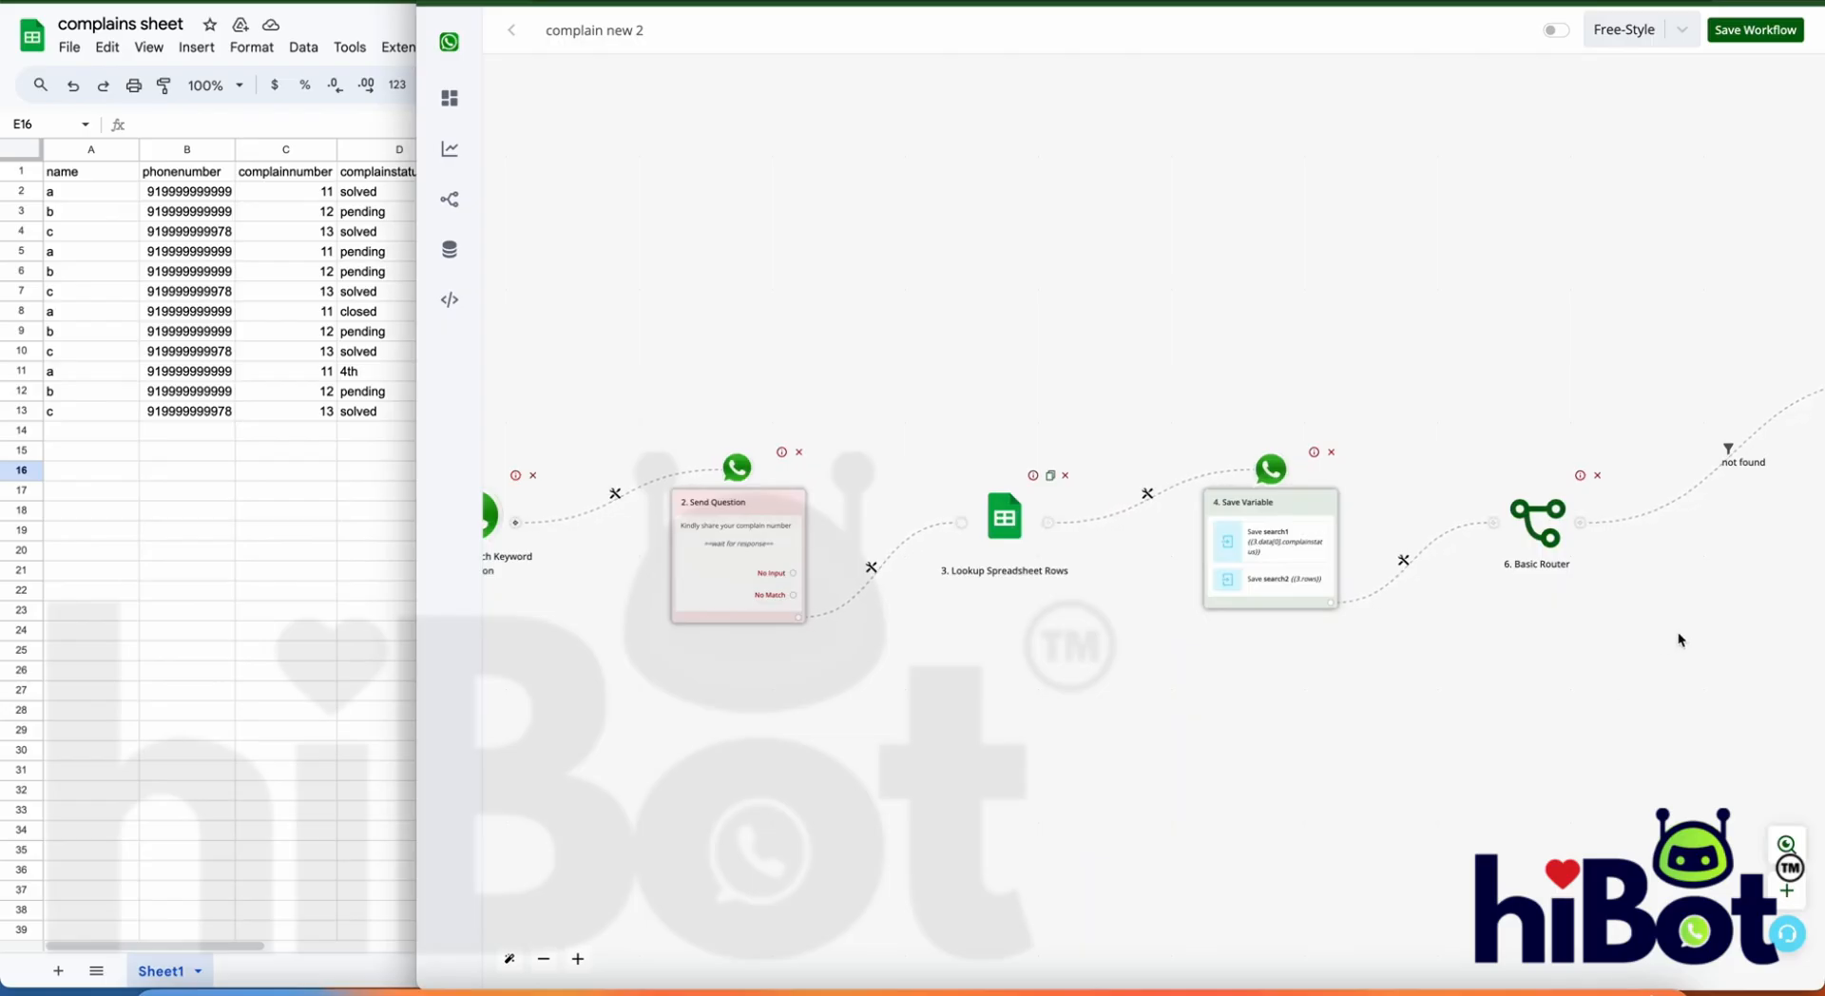
{"action": "left_click_drag", "start_coordinate": [1679, 633], "coordinate": [1315, 631]}
{"action": "left_click", "coordinate": [1216, 524]}
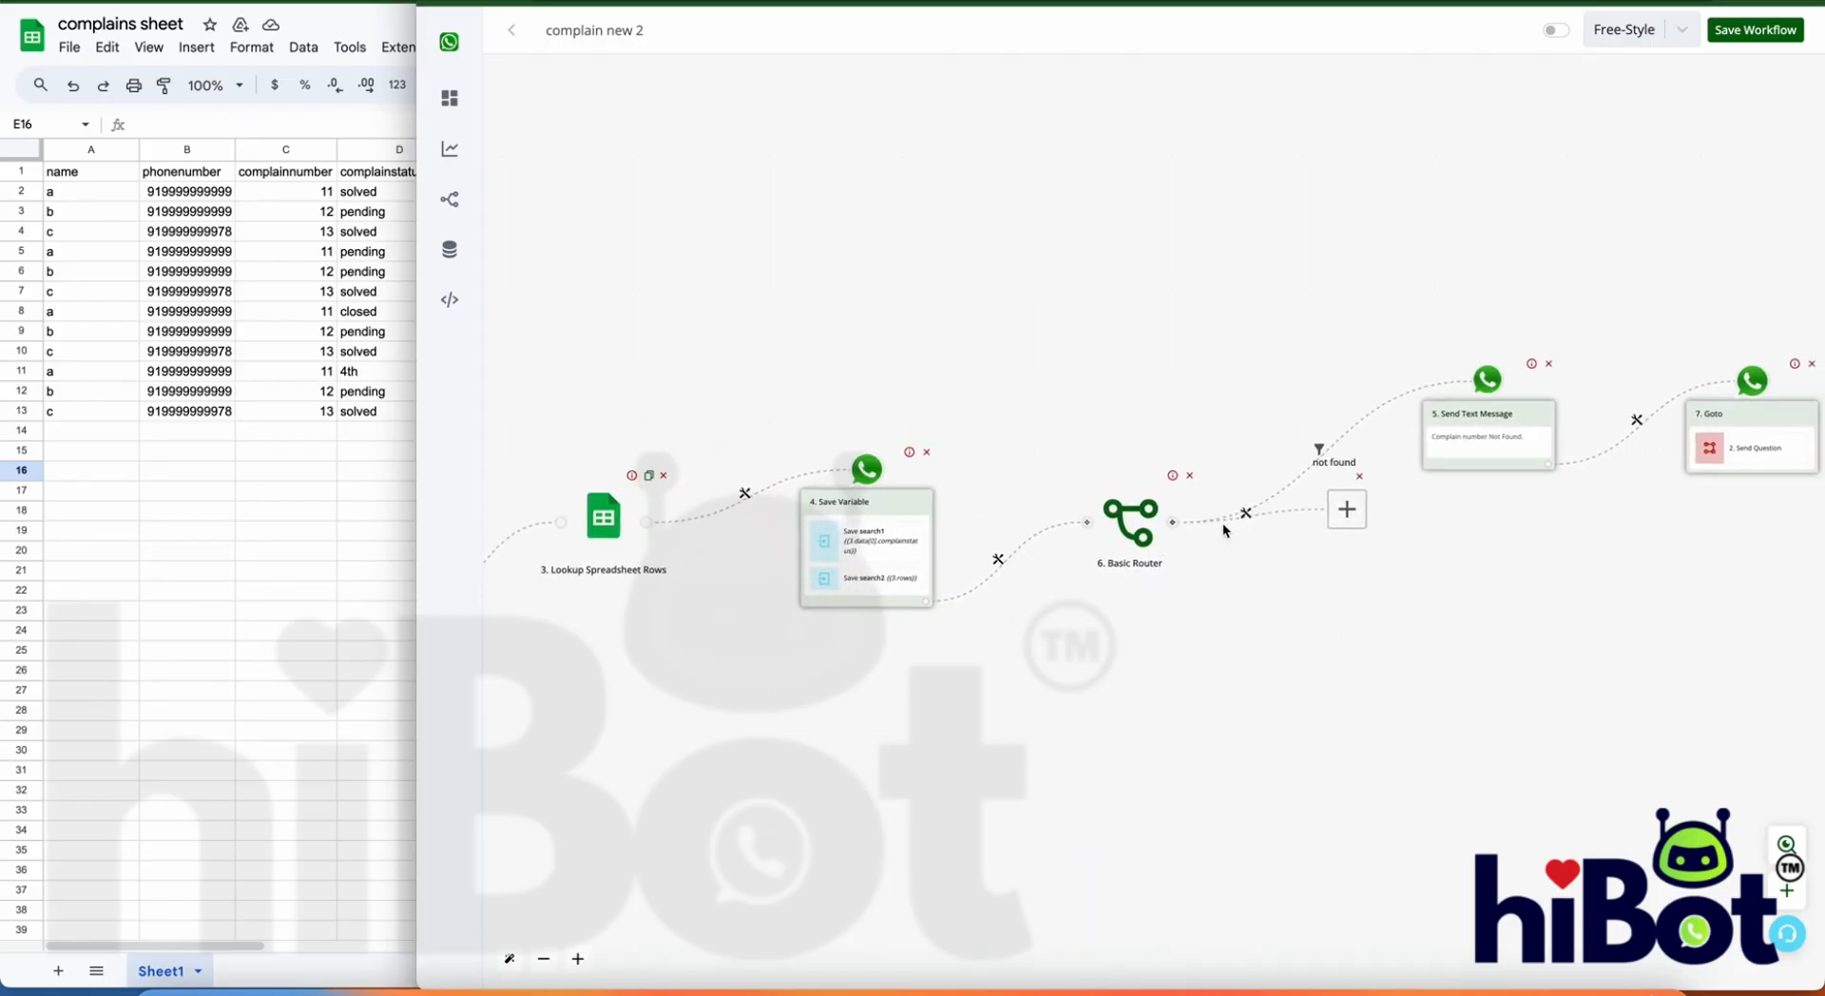
{"action": "left_click_drag", "start_coordinate": [1129, 513], "coordinate": [1299, 693]}
Step: Start a filter labelled "found" on the second router branch, with {{BTF.search2}} as the condition's input
{"action": "left_click", "coordinate": [1091, 606]}
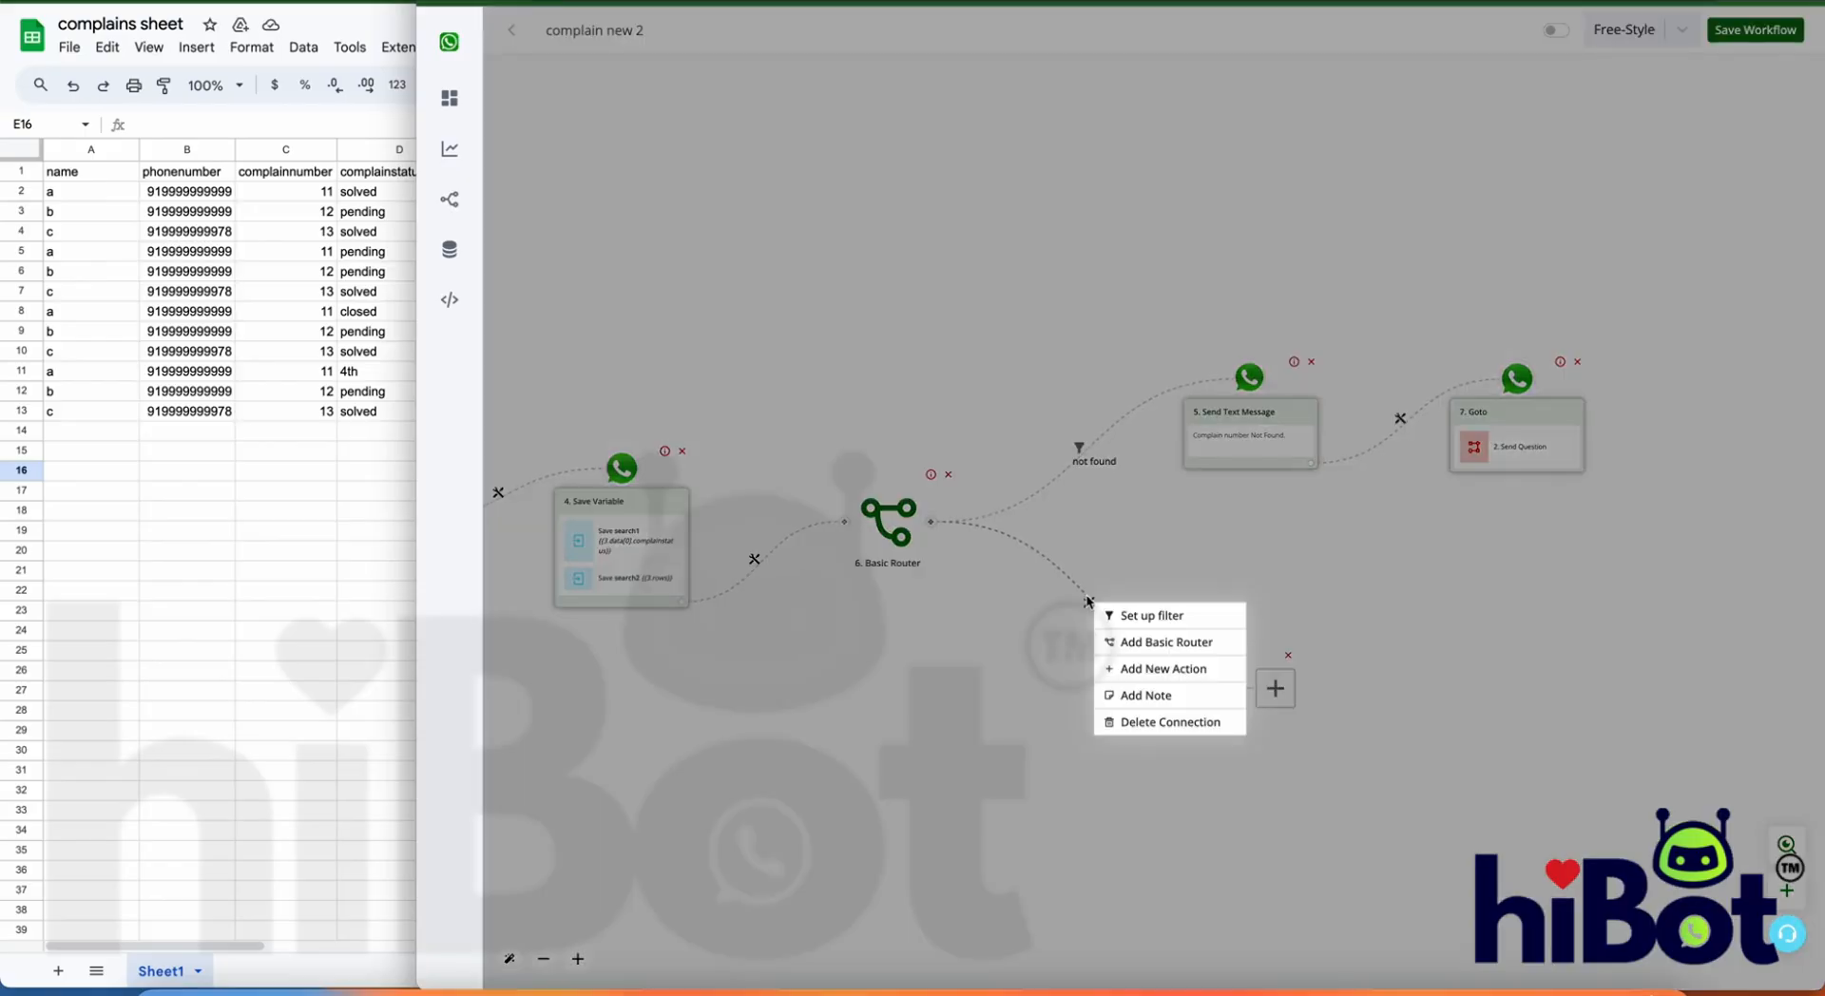
{"action": "left_click", "coordinate": [1132, 615]}
{"action": "left_click", "coordinate": [1603, 166]}
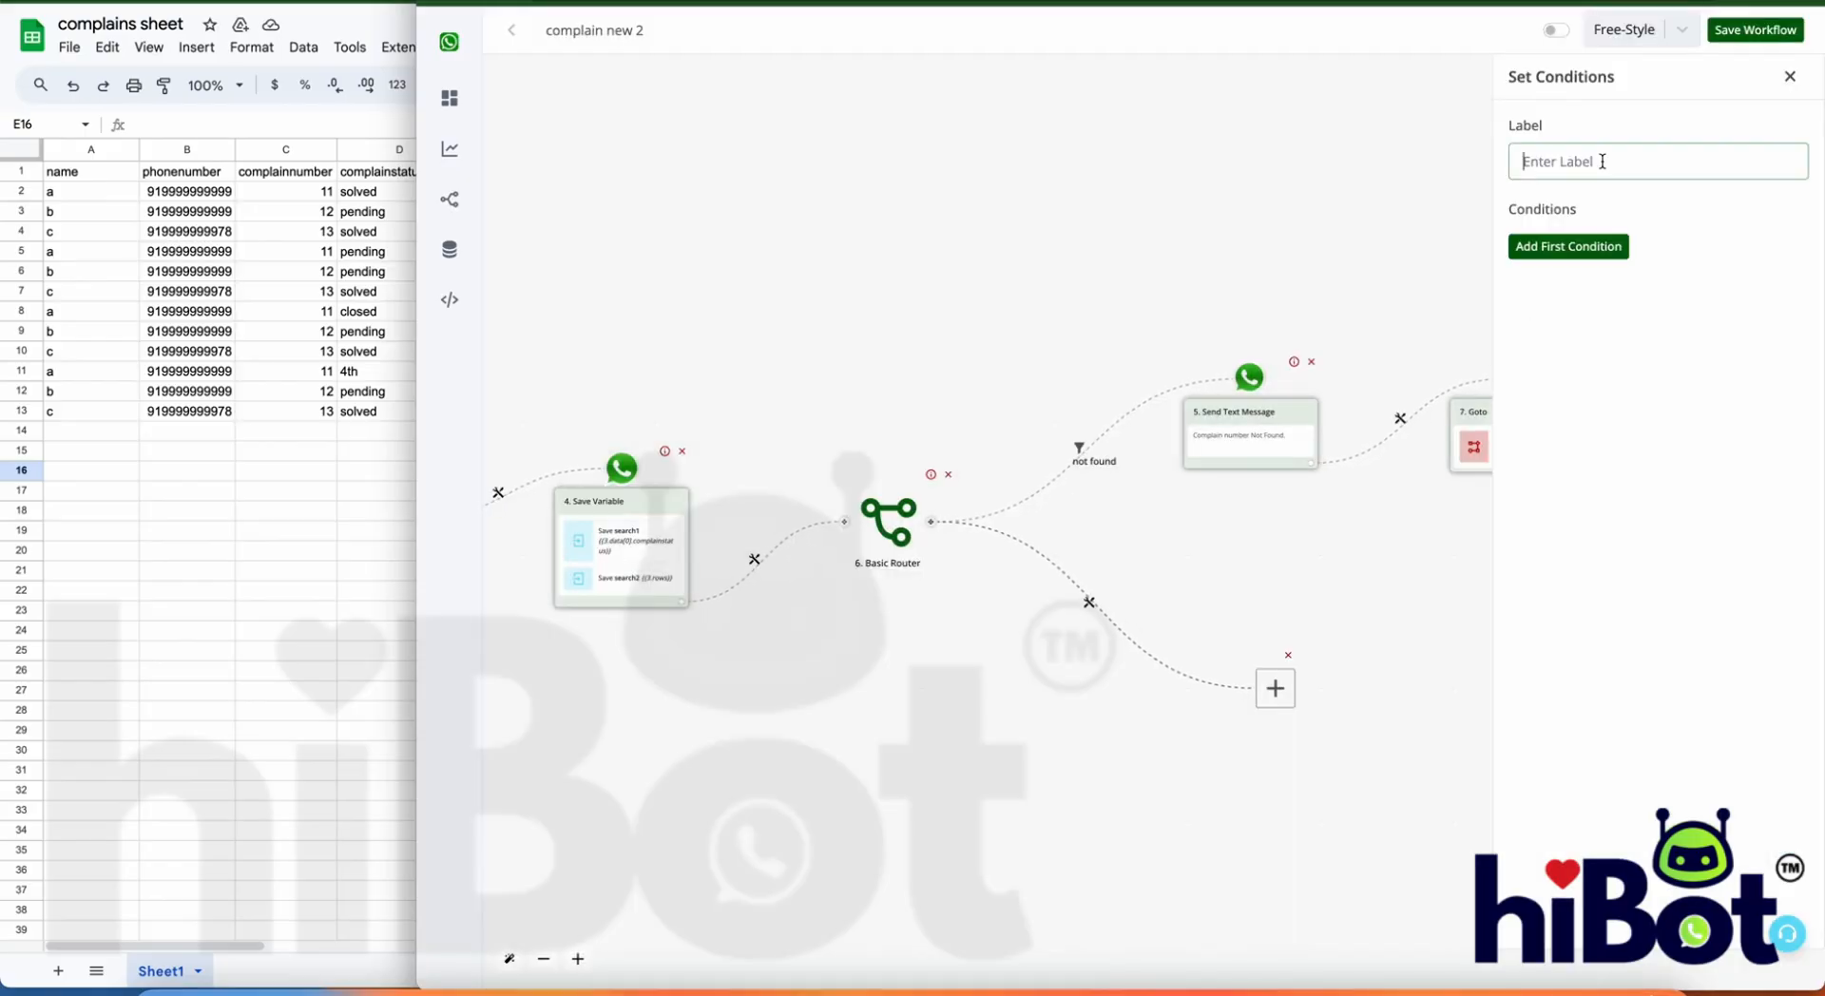
{"action": "type", "text": "found"}
{"action": "left_click", "coordinate": [1600, 259]}
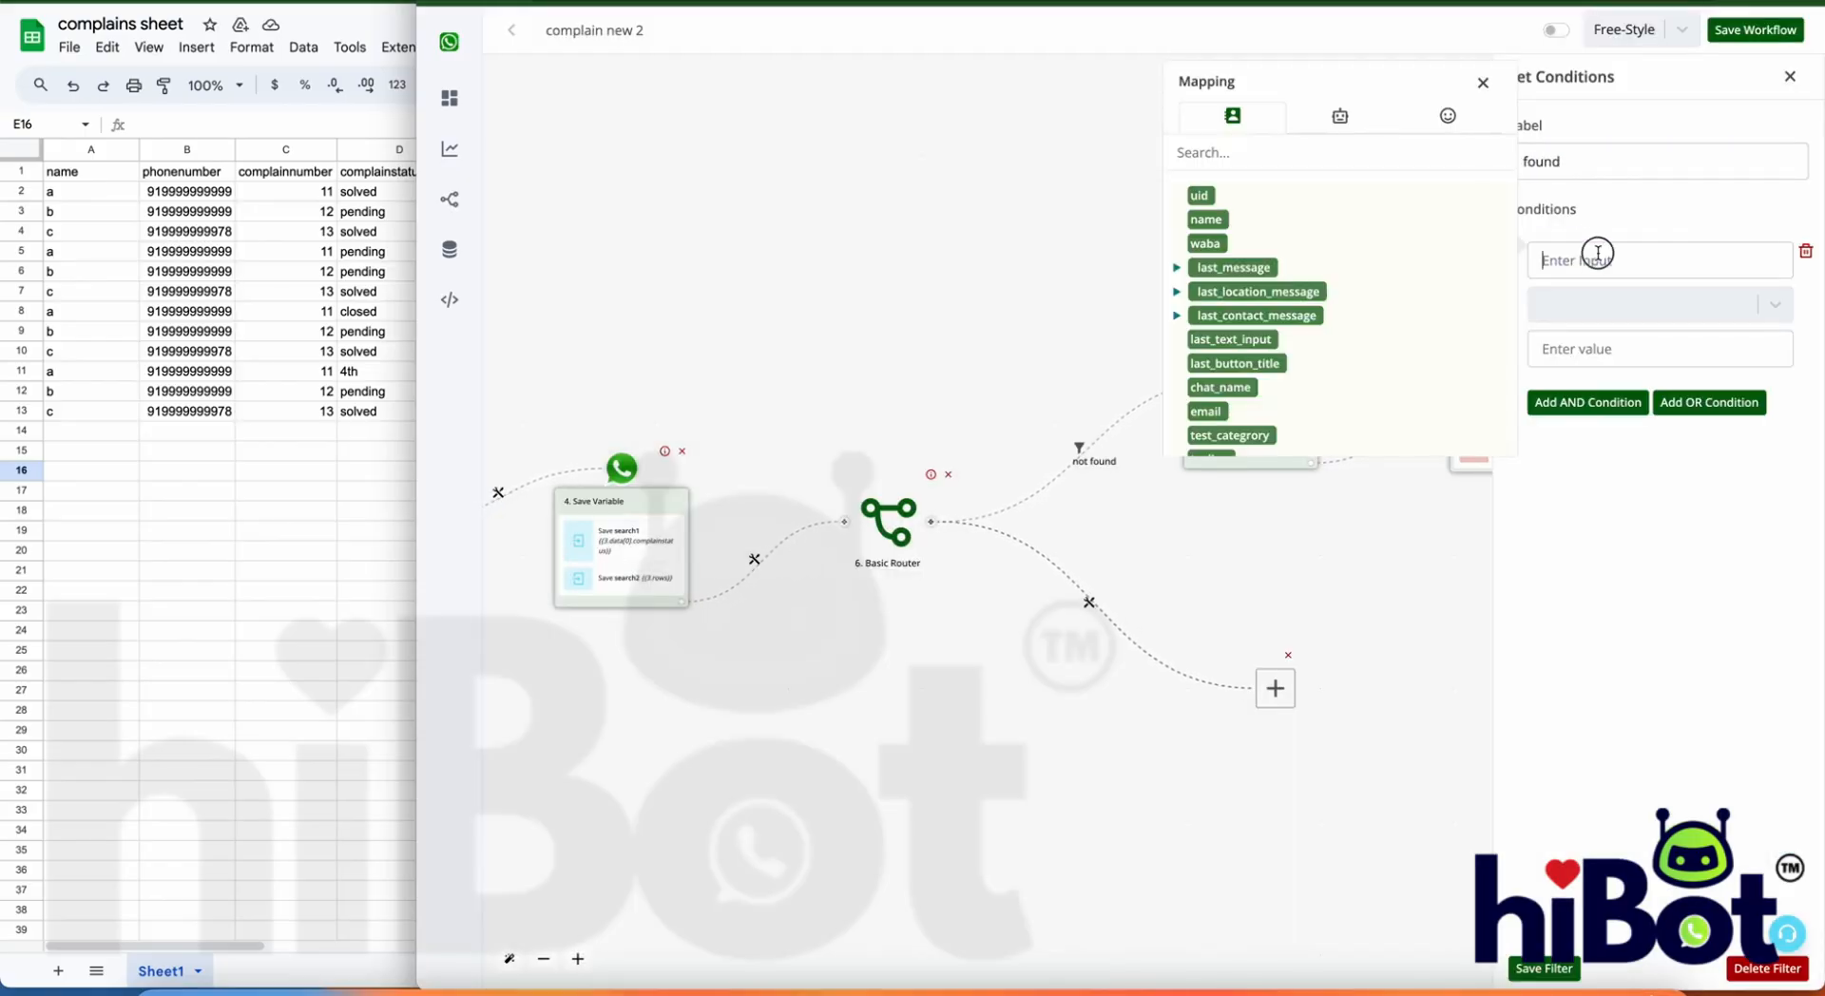
{"action": "left_click", "coordinate": [1340, 115]}
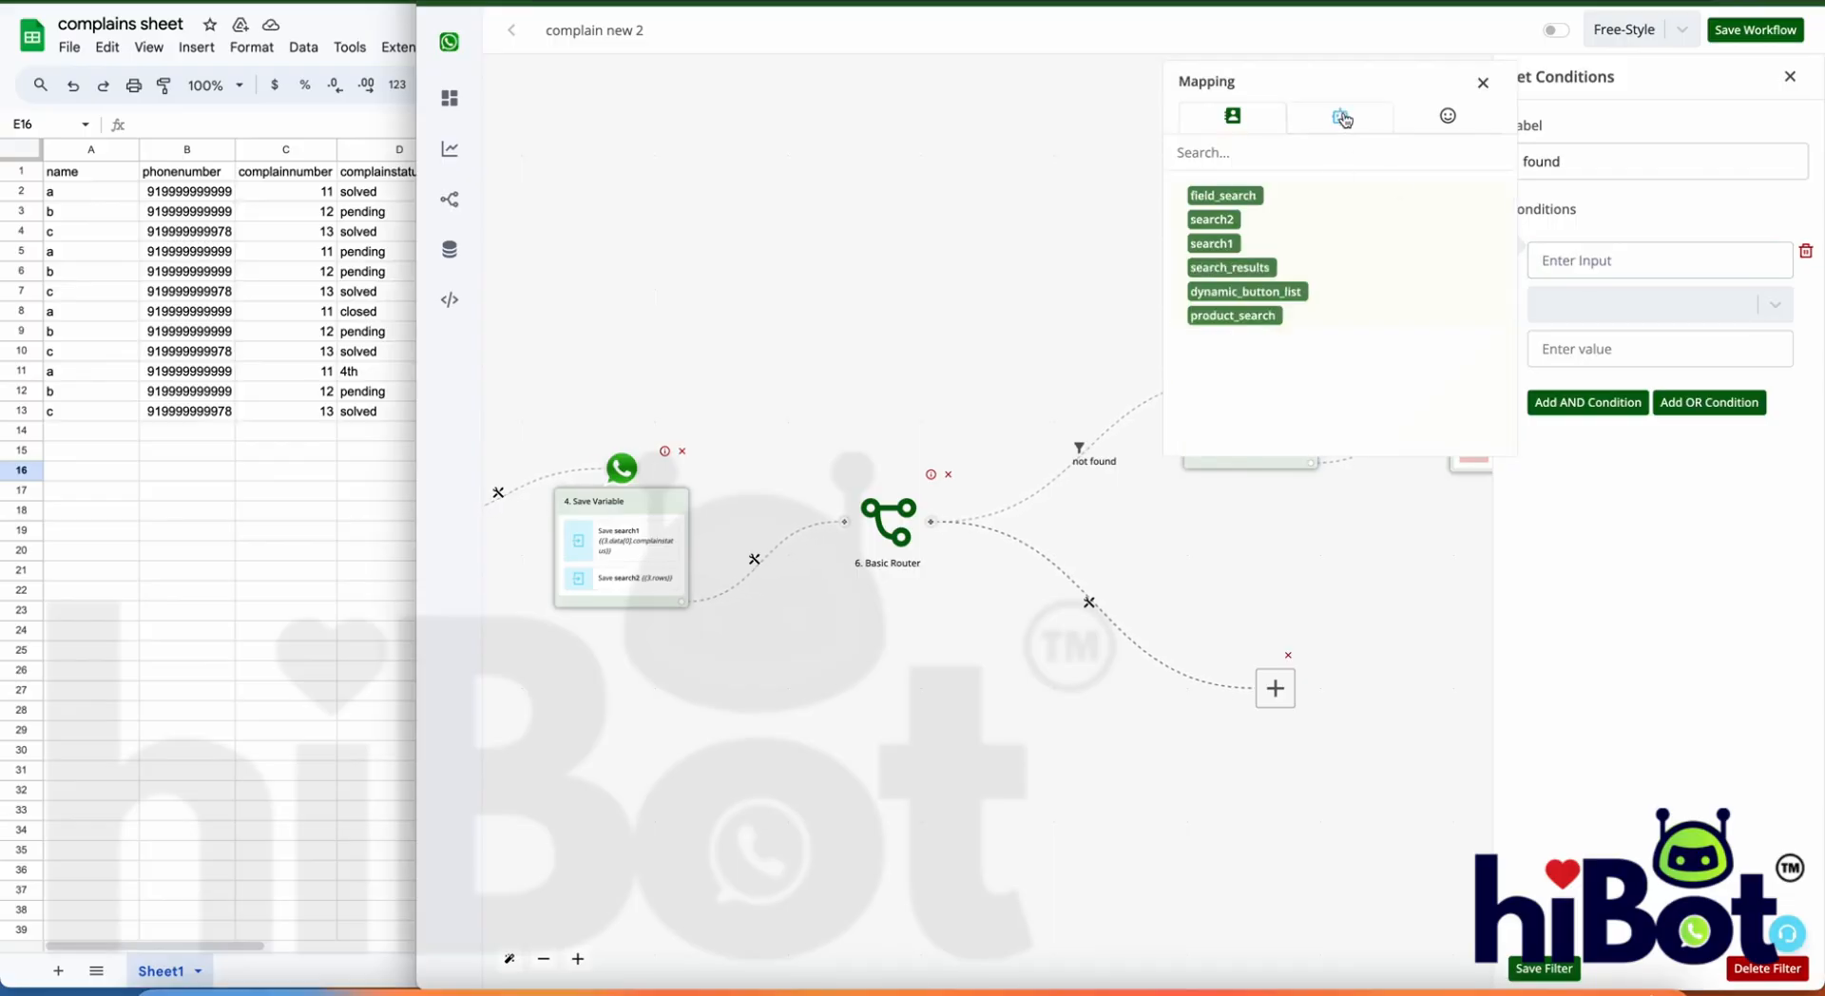
{"action": "left_click", "coordinate": [1225, 232]}
{"action": "left_click", "coordinate": [1226, 231]}
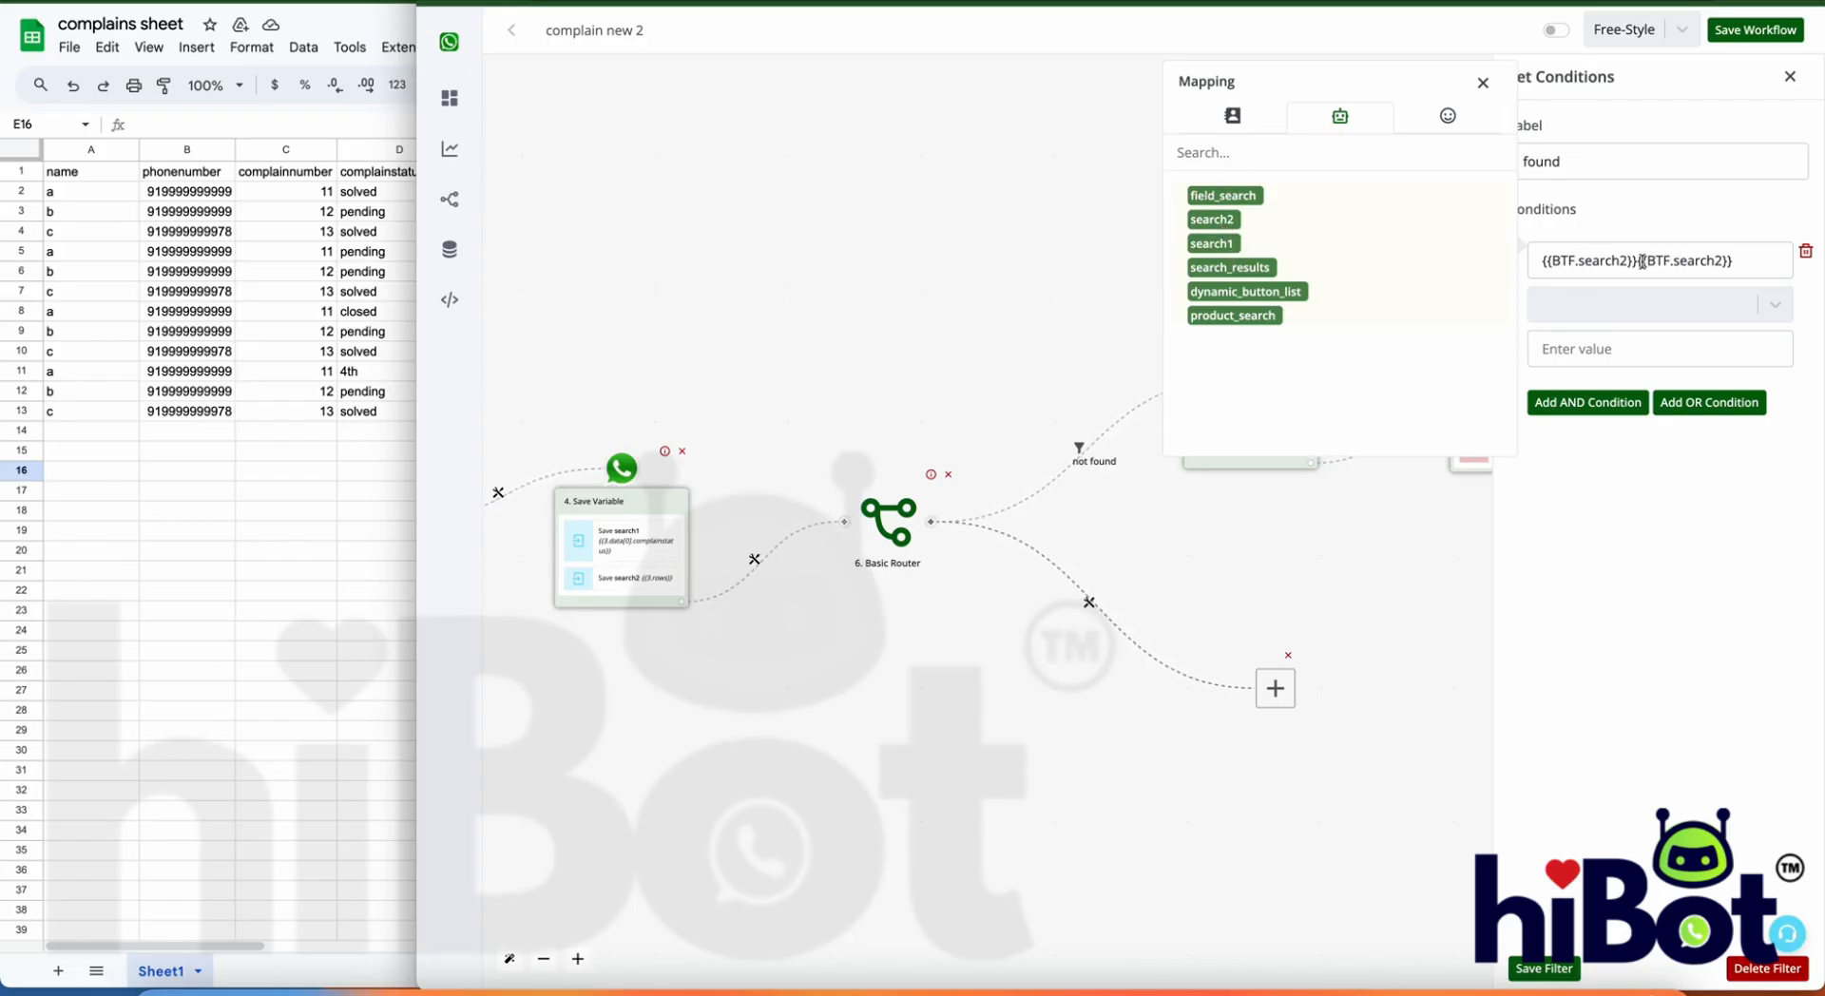
{"action": "left_click_drag", "start_coordinate": [1637, 260], "coordinate": [1740, 262]}
{"action": "key", "text": "BackSpace"}
Step: Set the found condition's operator to the number comparison Not Equals to with the value 0, and save the filter
{"action": "left_click", "coordinate": [1637, 302]}
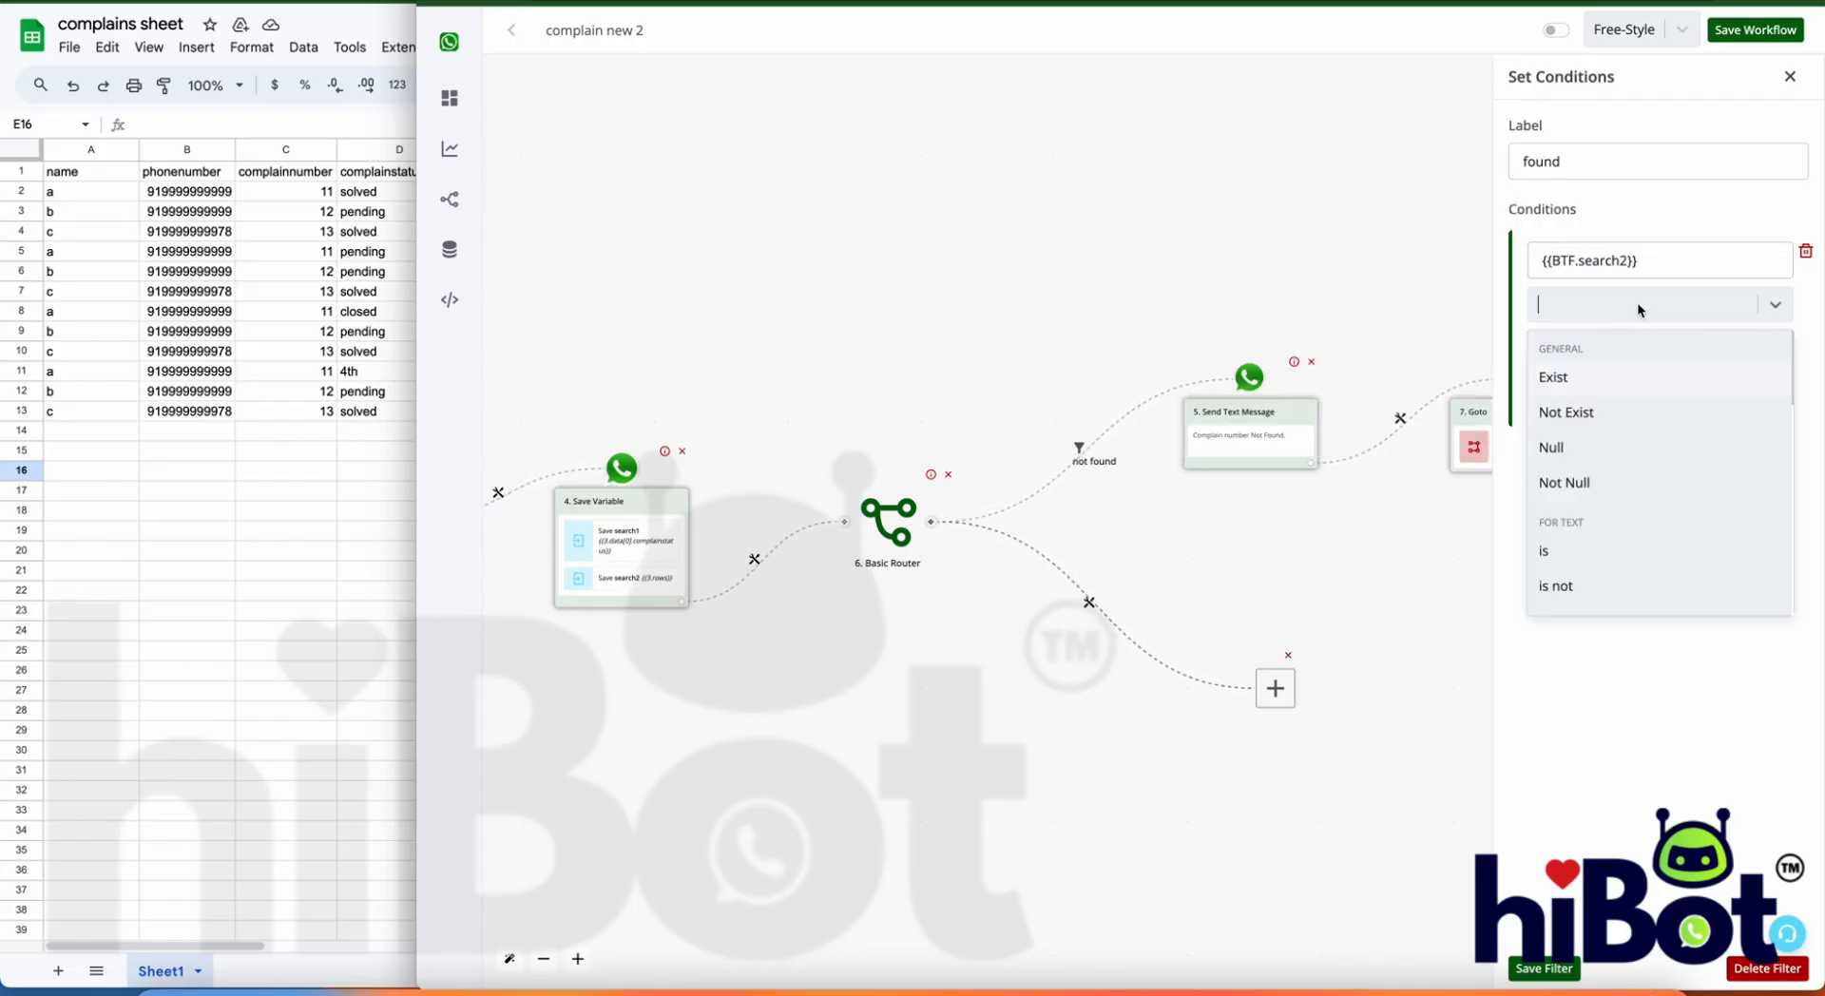
{"action": "scroll", "coordinate": [1594, 504], "scroll_direction": "down", "scroll_amount": 2}
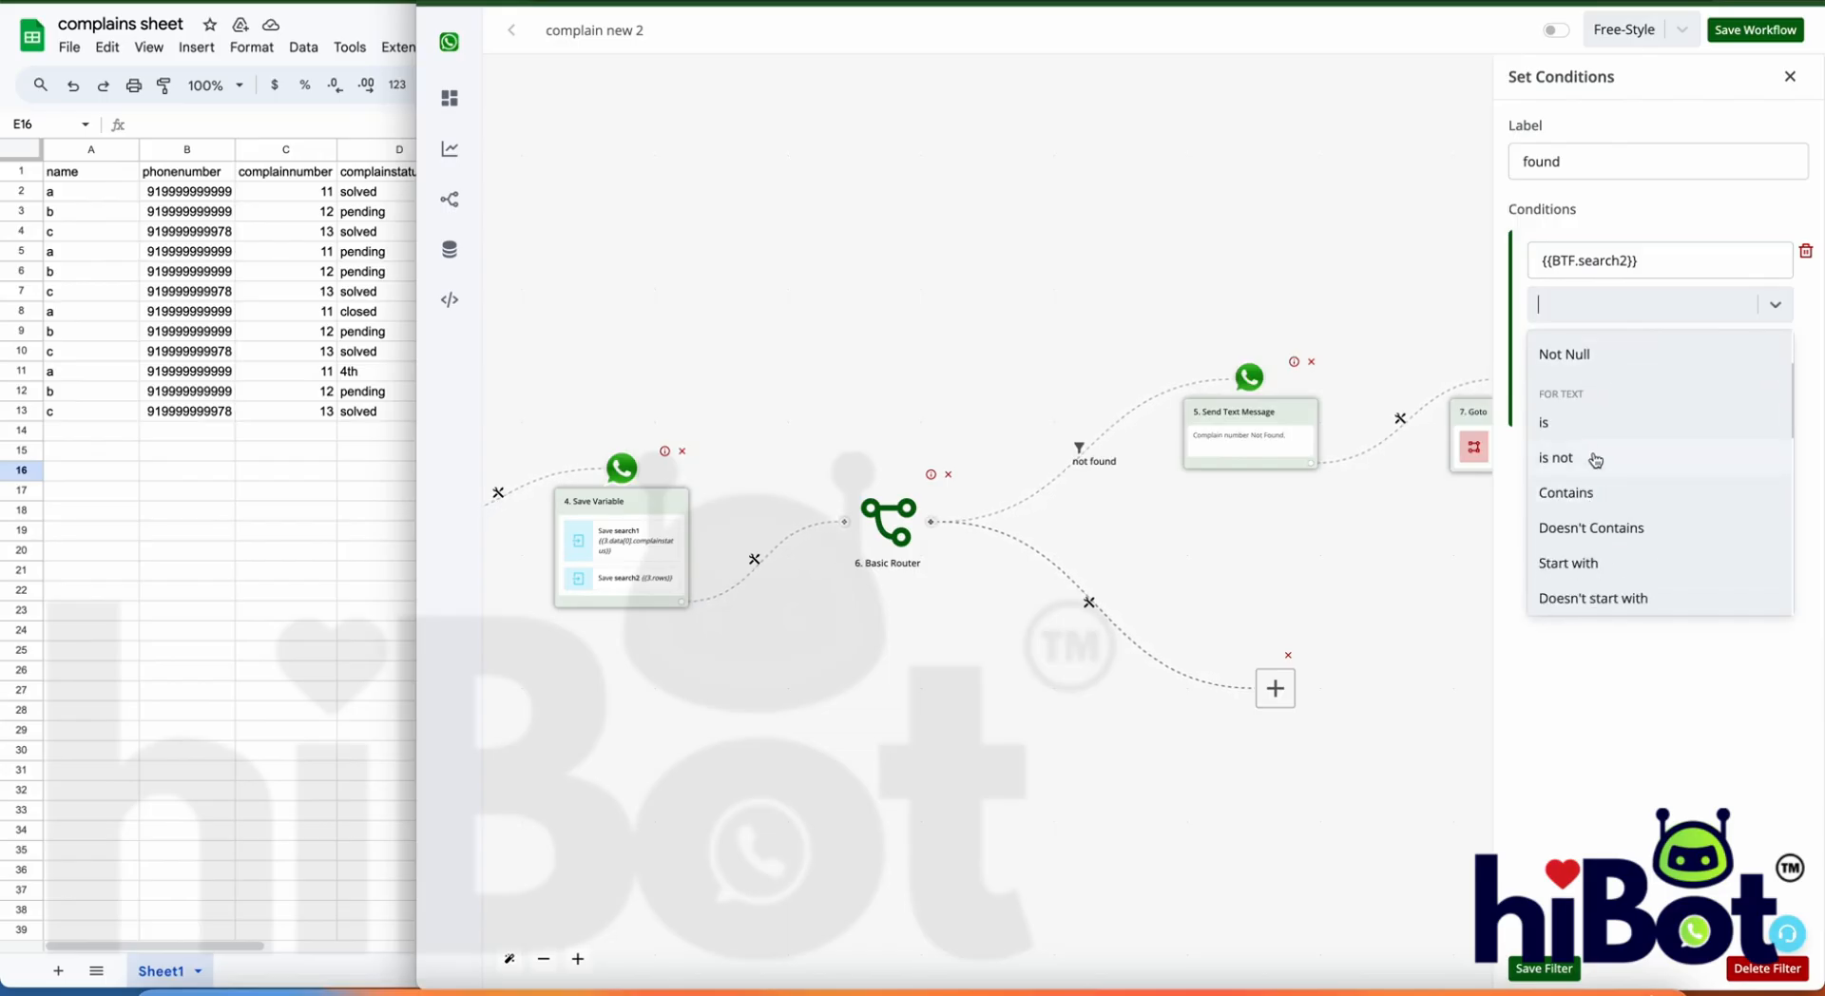
{"action": "scroll", "coordinate": [1595, 460], "scroll_direction": "down", "scroll_amount": 5}
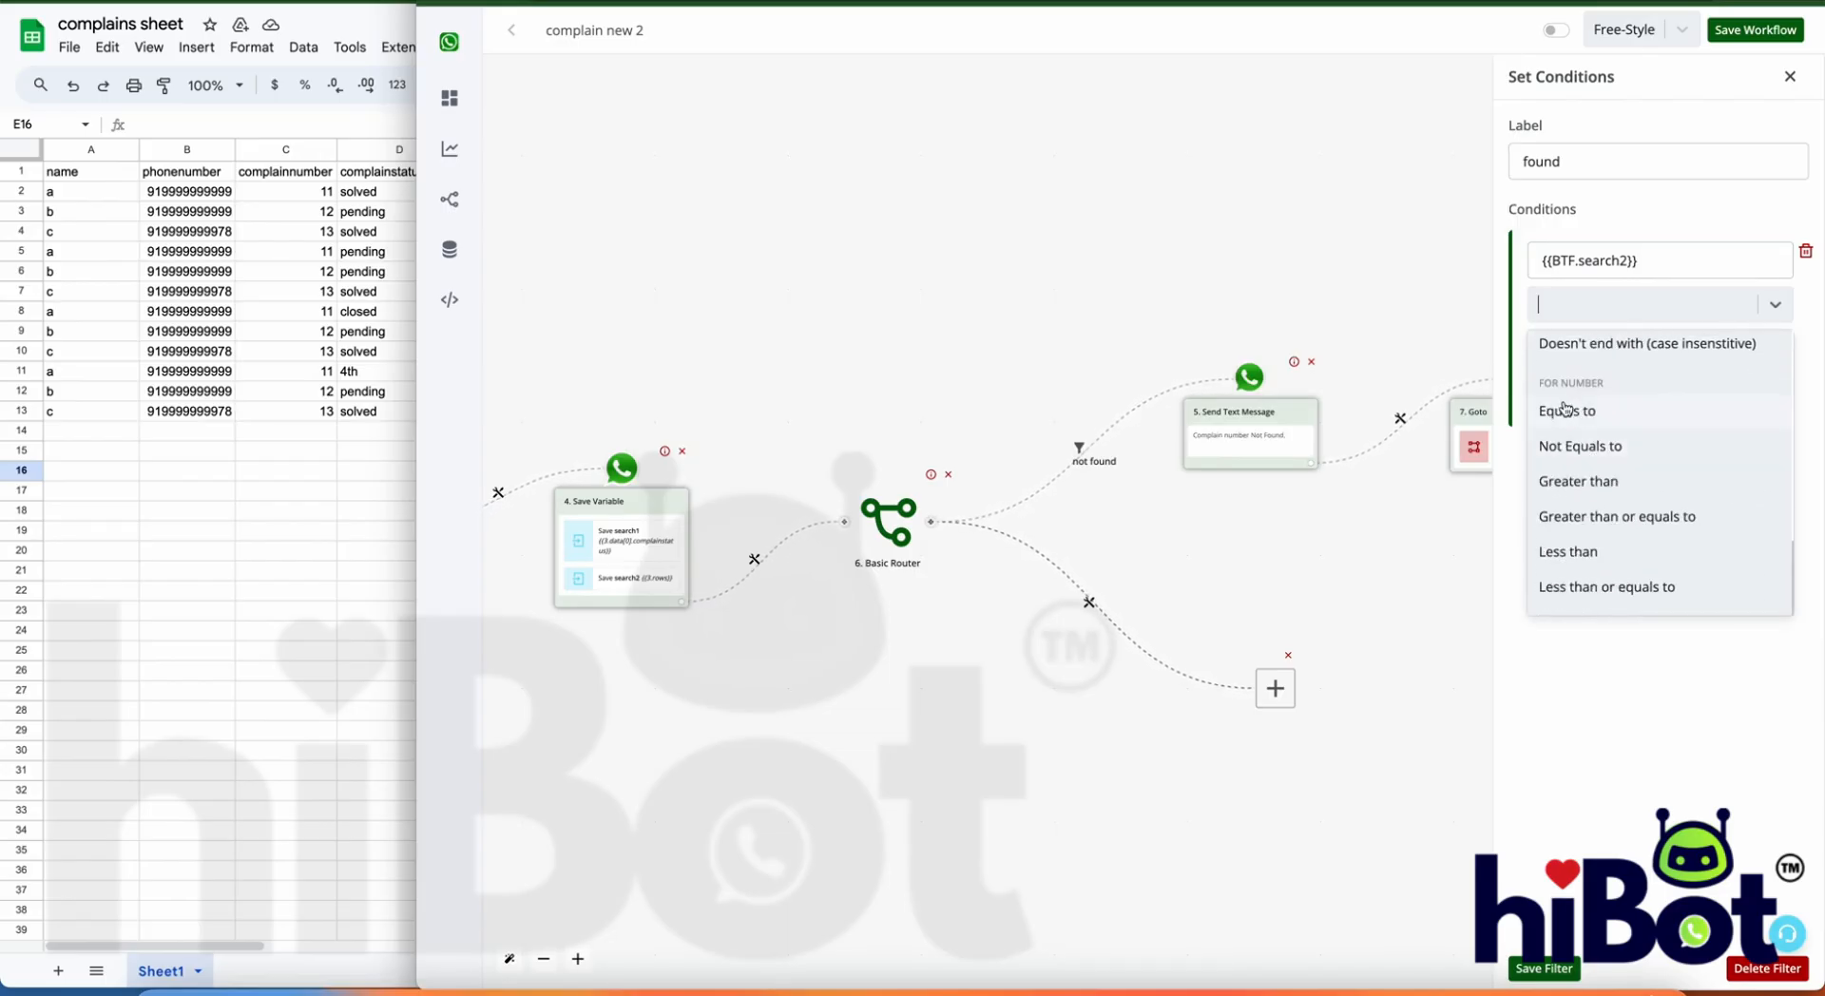
{"action": "left_click", "coordinate": [1586, 449]}
{"action": "left_click", "coordinate": [1602, 351]}
{"action": "type", "text": "0"}
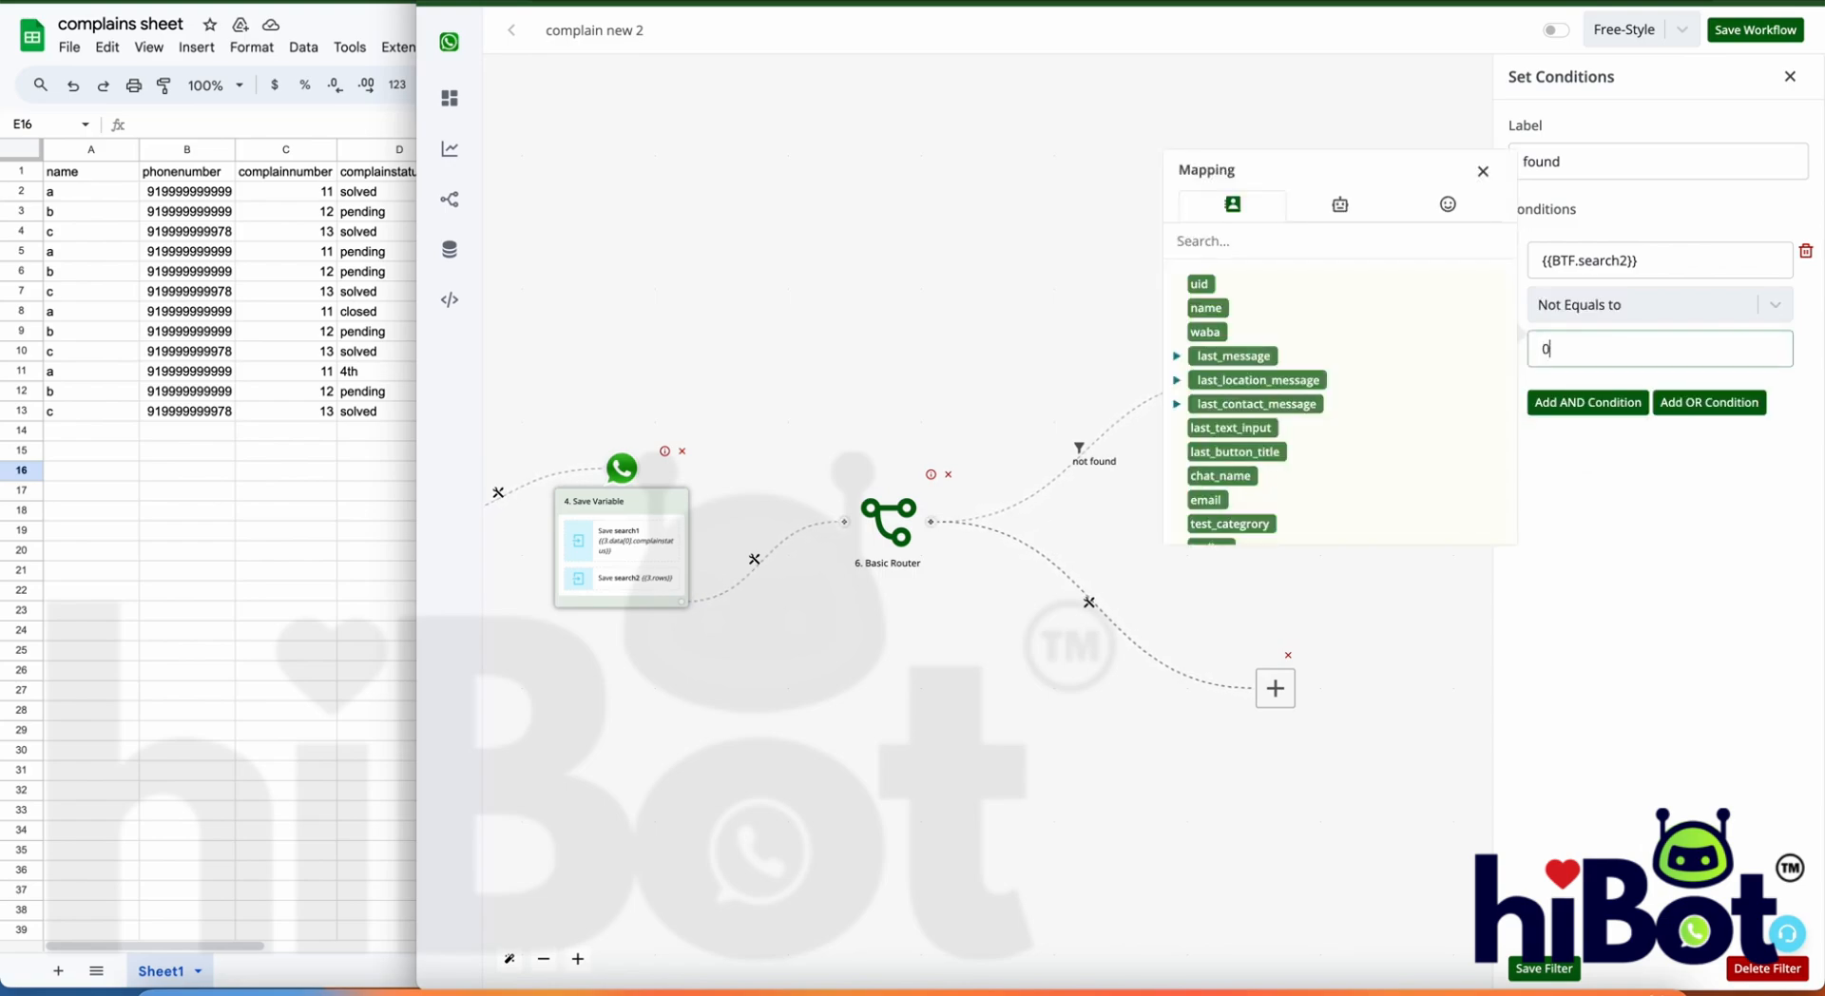
{"action": "left_click", "coordinate": [1544, 970]}
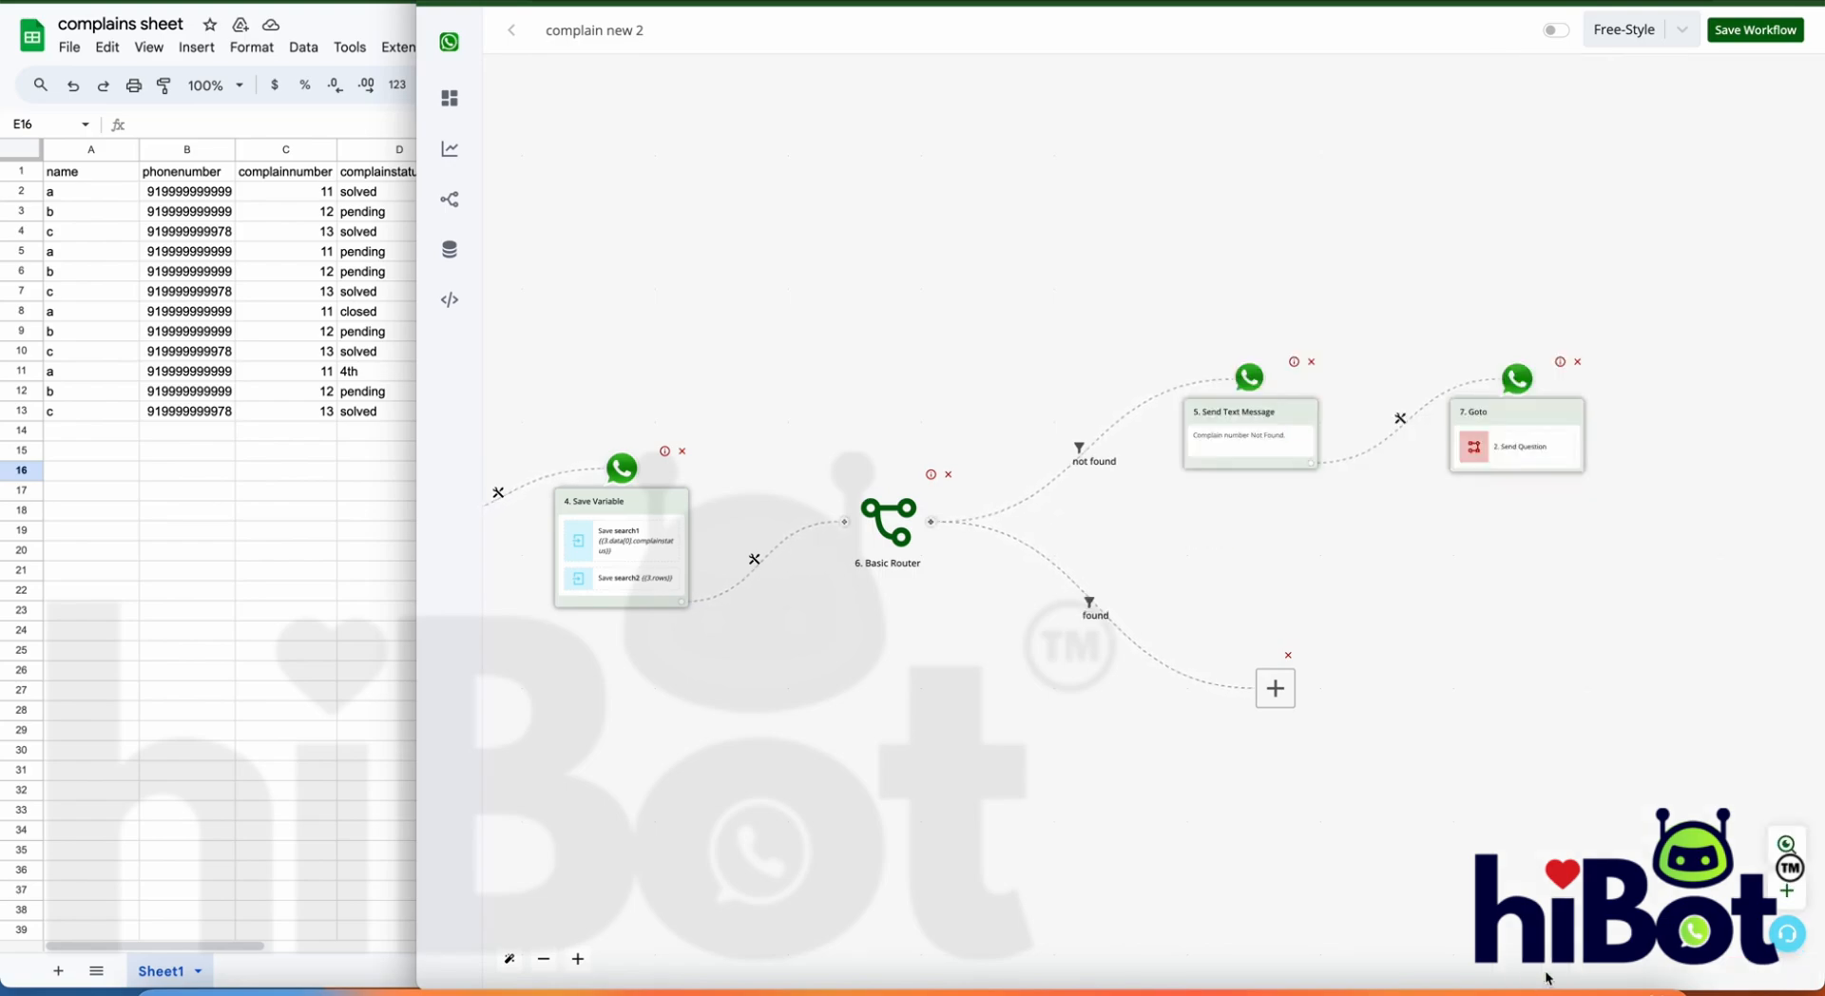
{"action": "left_click", "coordinate": [1084, 449]}
{"action": "left_click", "coordinate": [1127, 489]}
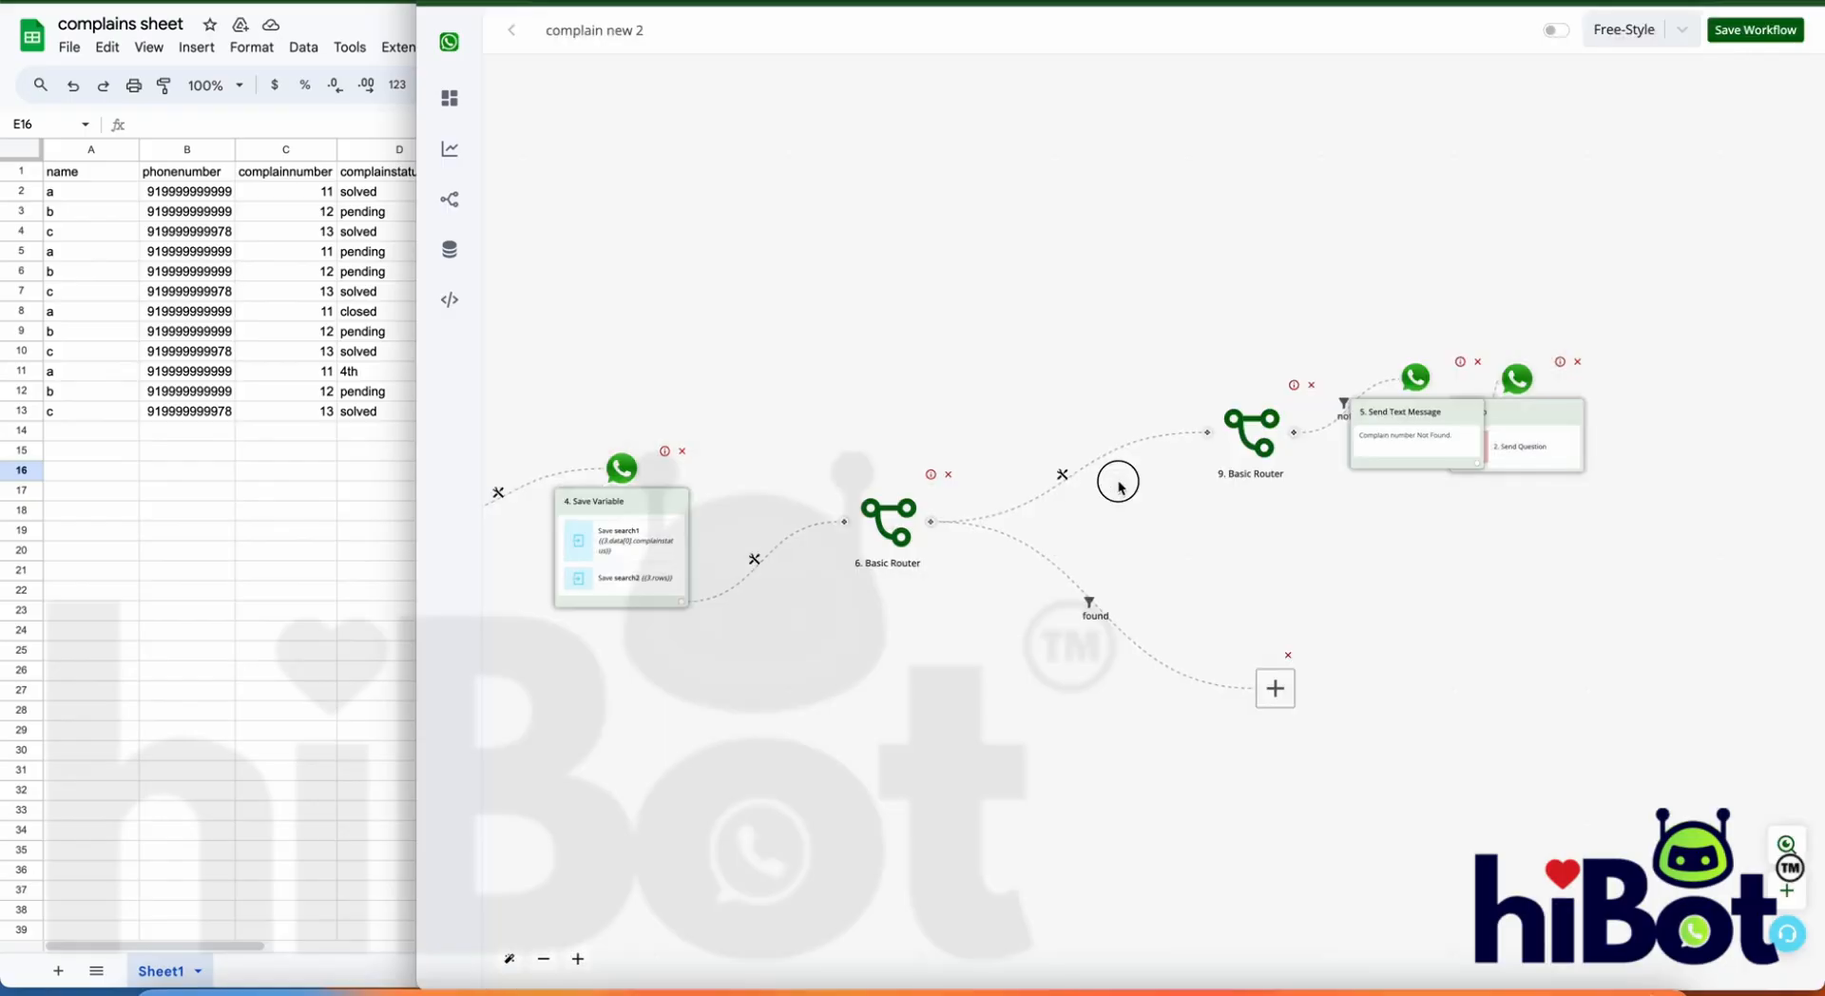
{"action": "scroll", "coordinate": [1119, 475], "scroll_direction": "up", "scroll_amount": 3}
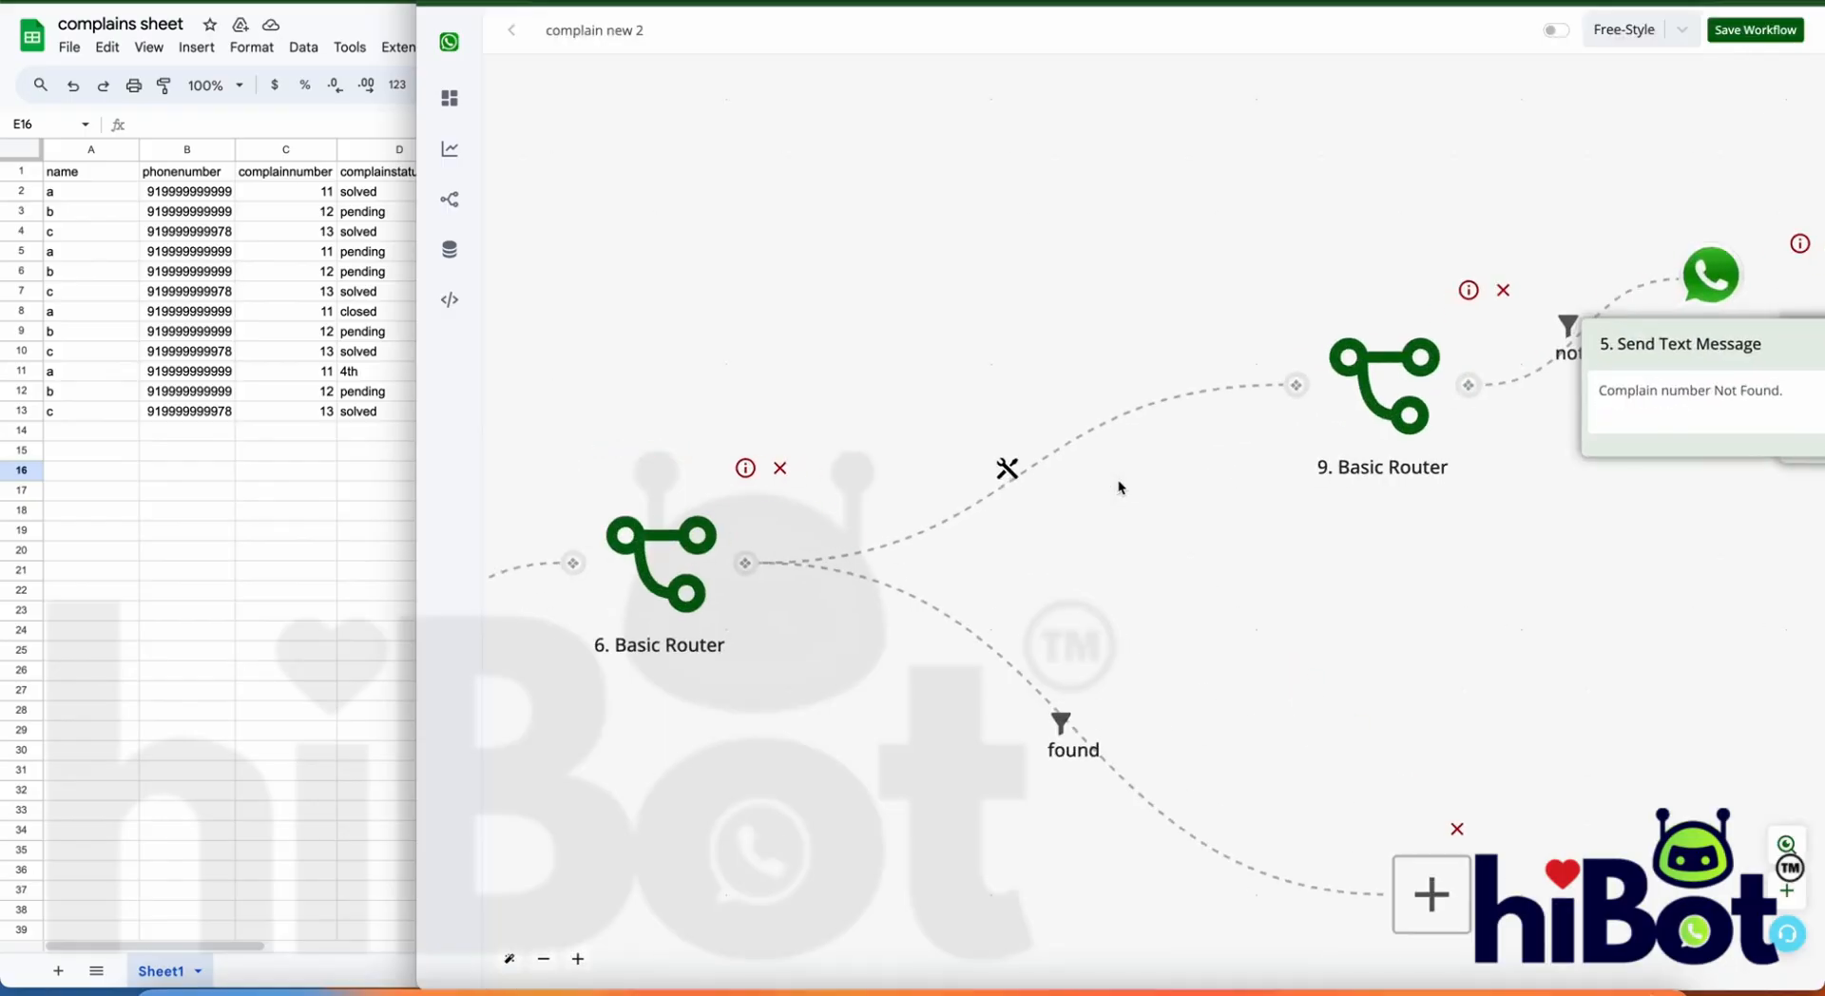
{"action": "left_click", "coordinate": [1506, 292]}
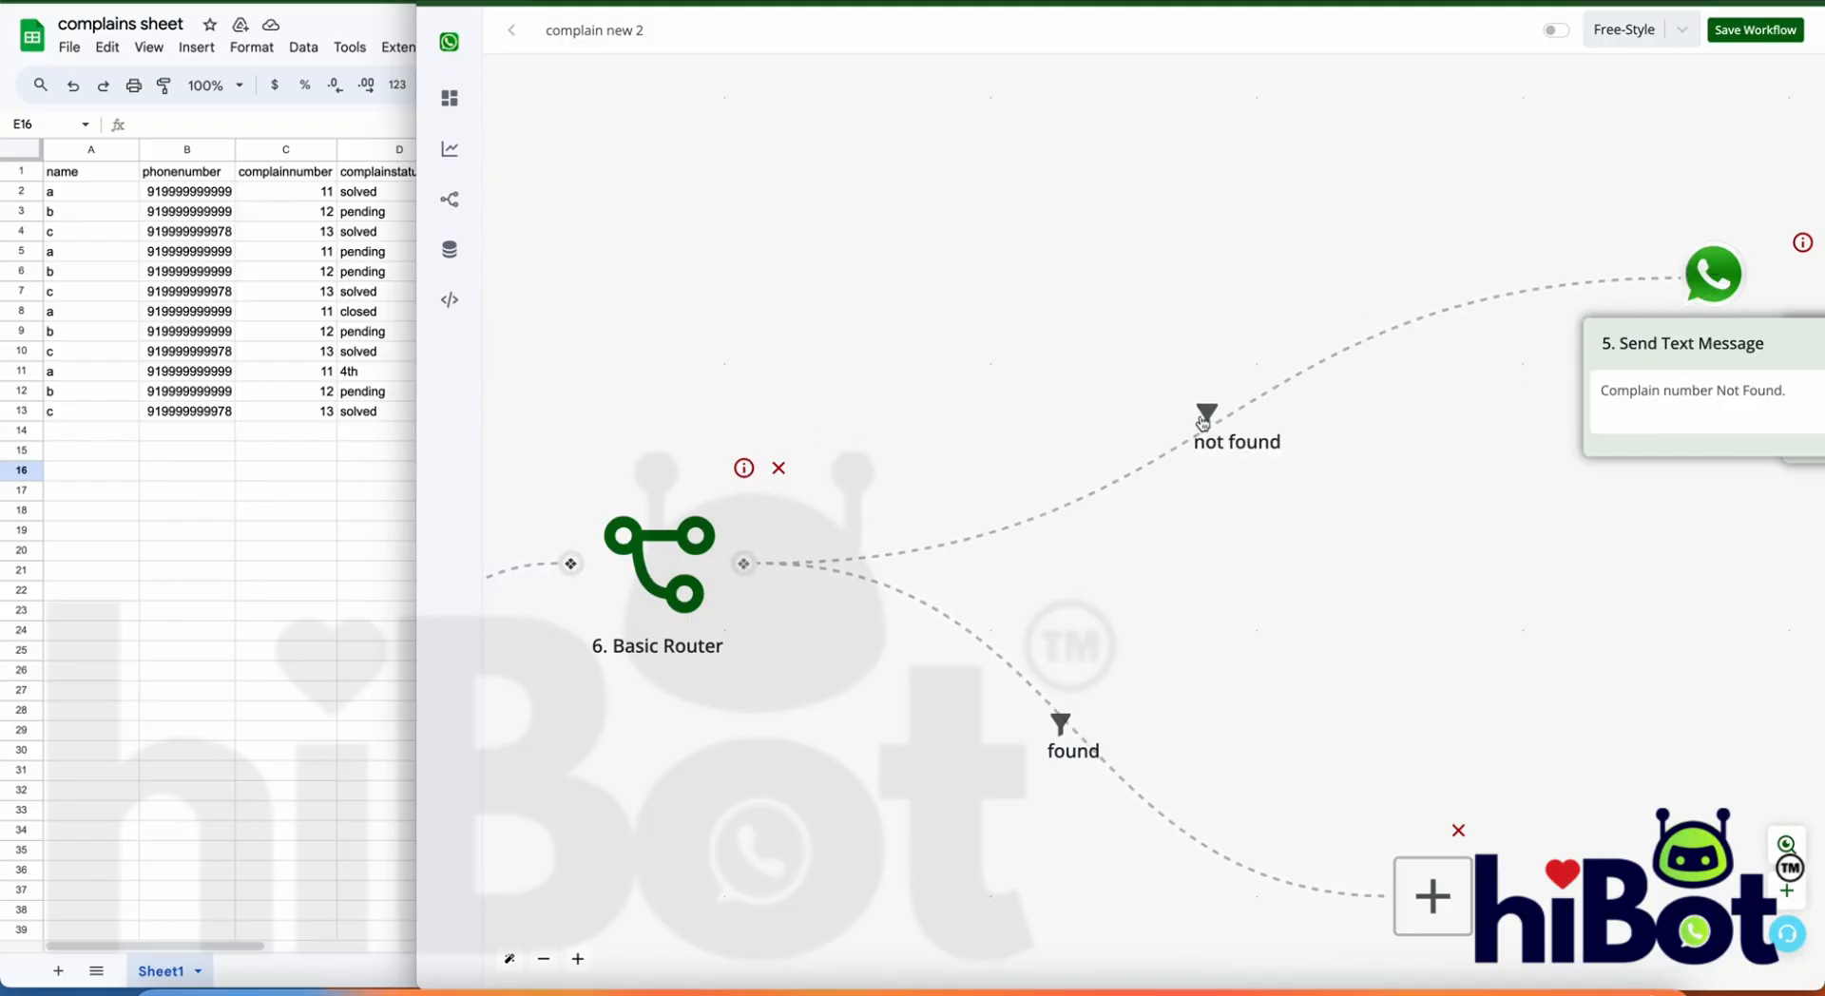
Step: Change the not found condition's operator to the number comparison Equals to and save the filter
{"action": "left_click", "coordinate": [1207, 416]}
{"action": "left_click", "coordinate": [1238, 438]}
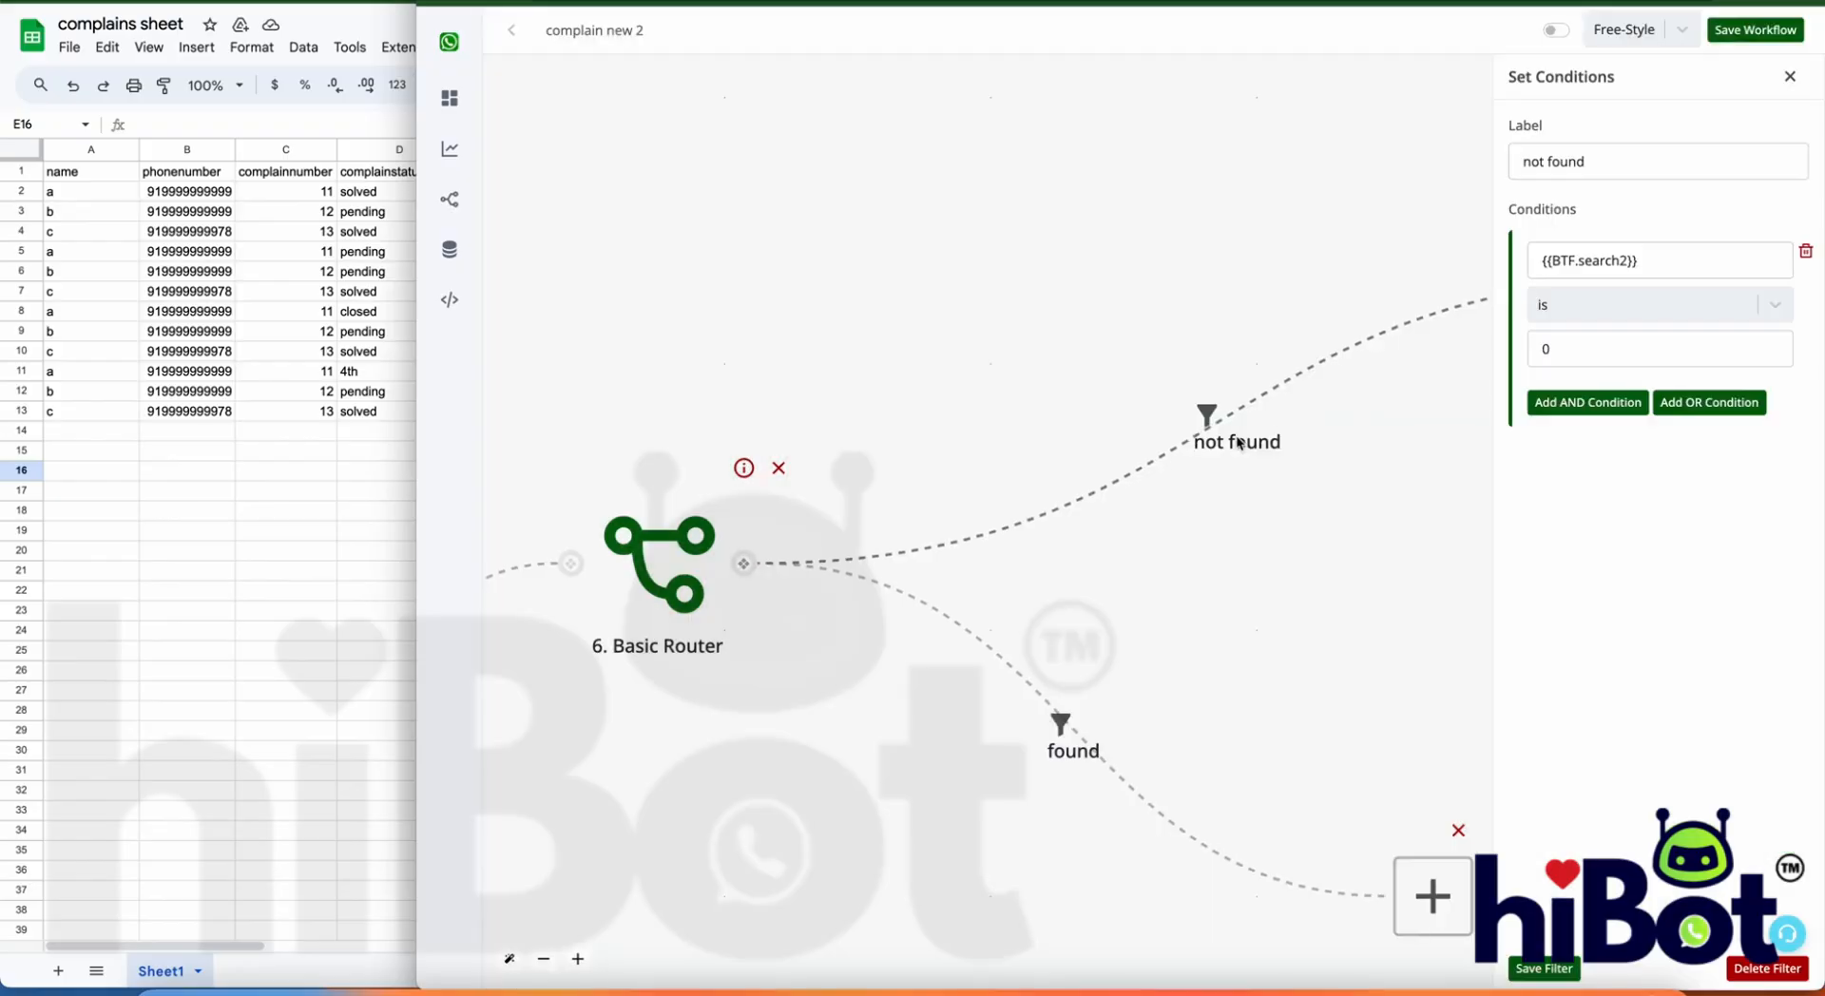
{"action": "left_click", "coordinate": [1617, 304]}
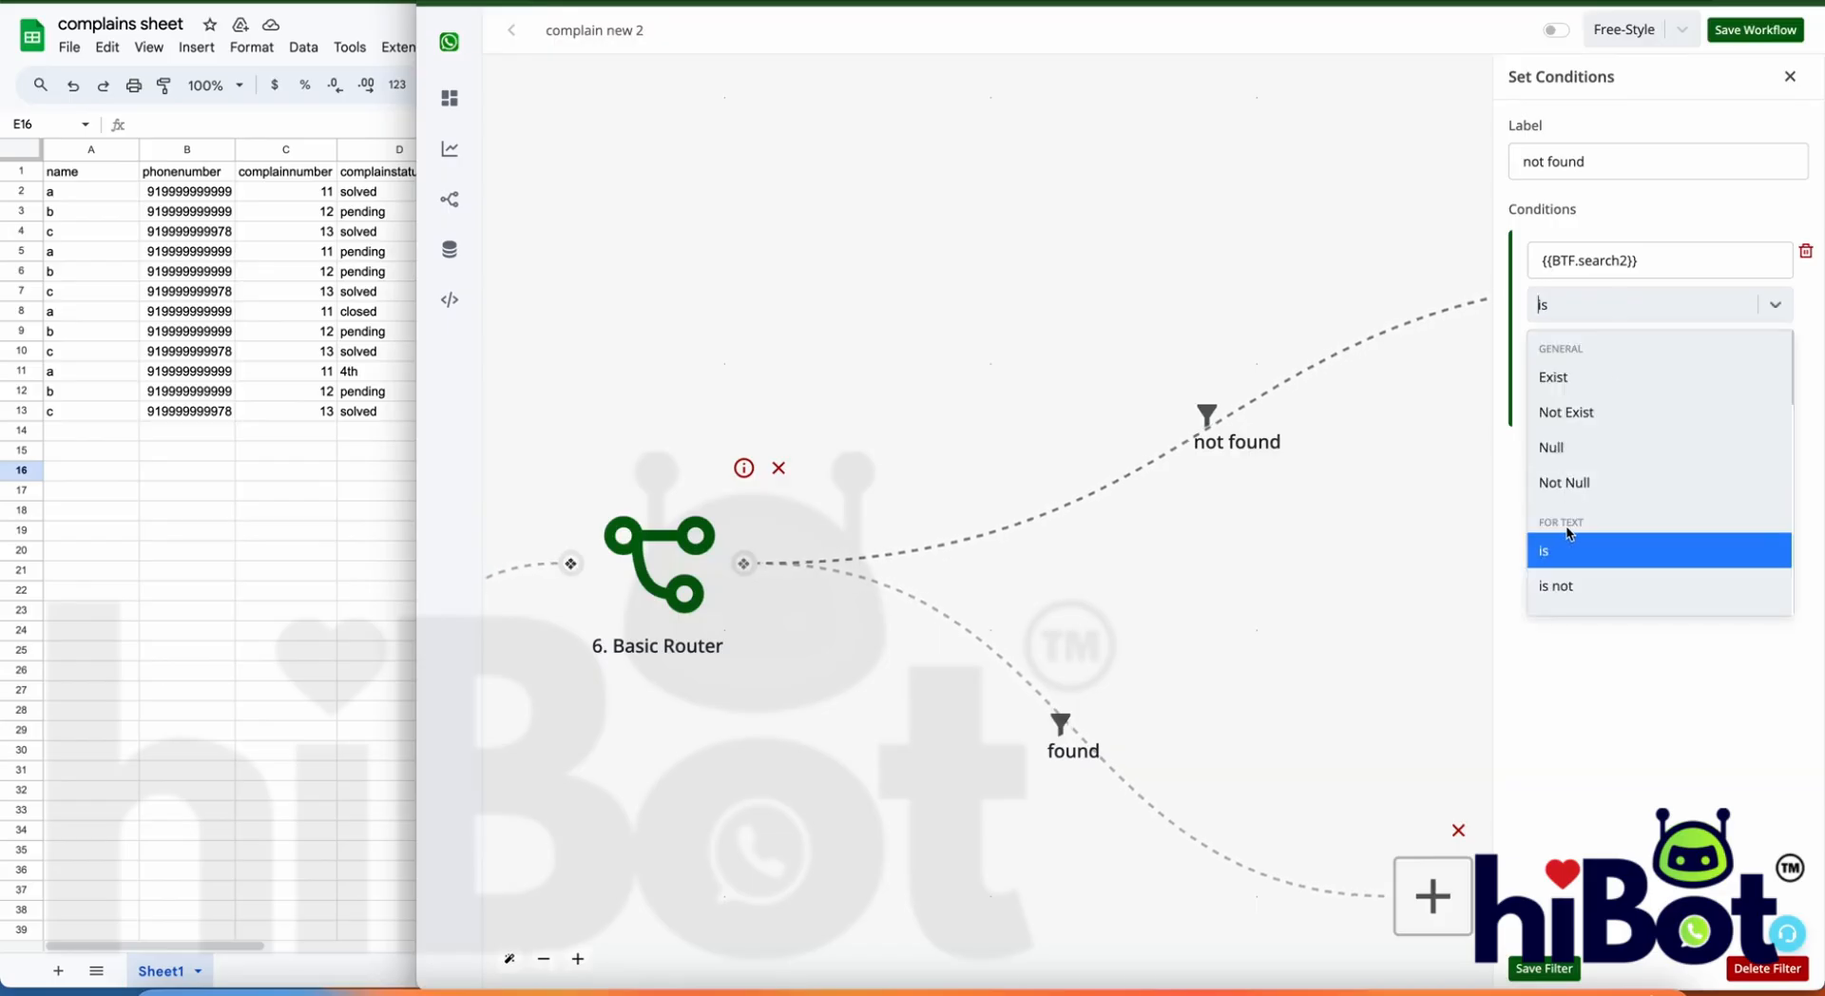
{"action": "scroll", "coordinate": [1564, 533], "scroll_direction": "down", "scroll_amount": 8}
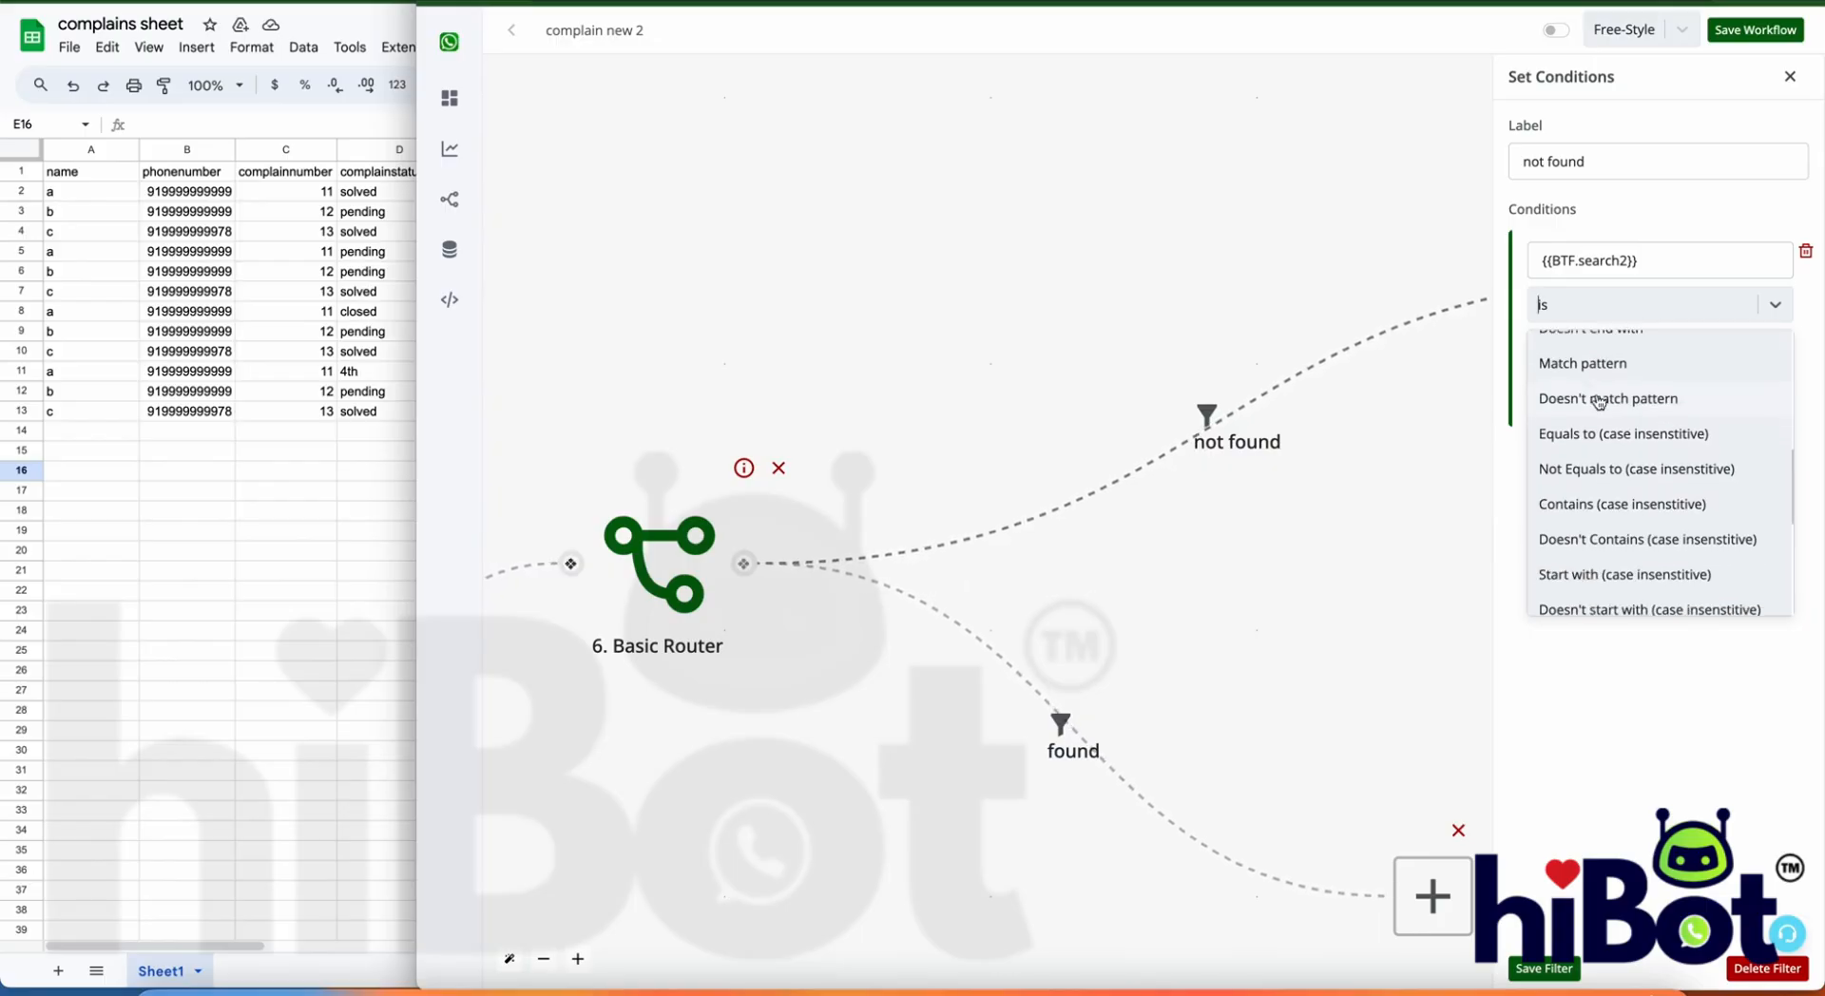
{"action": "scroll", "coordinate": [1605, 484], "scroll_direction": "down", "scroll_amount": 2}
{"action": "scroll", "coordinate": [1605, 484], "scroll_direction": "down", "scroll_amount": 5}
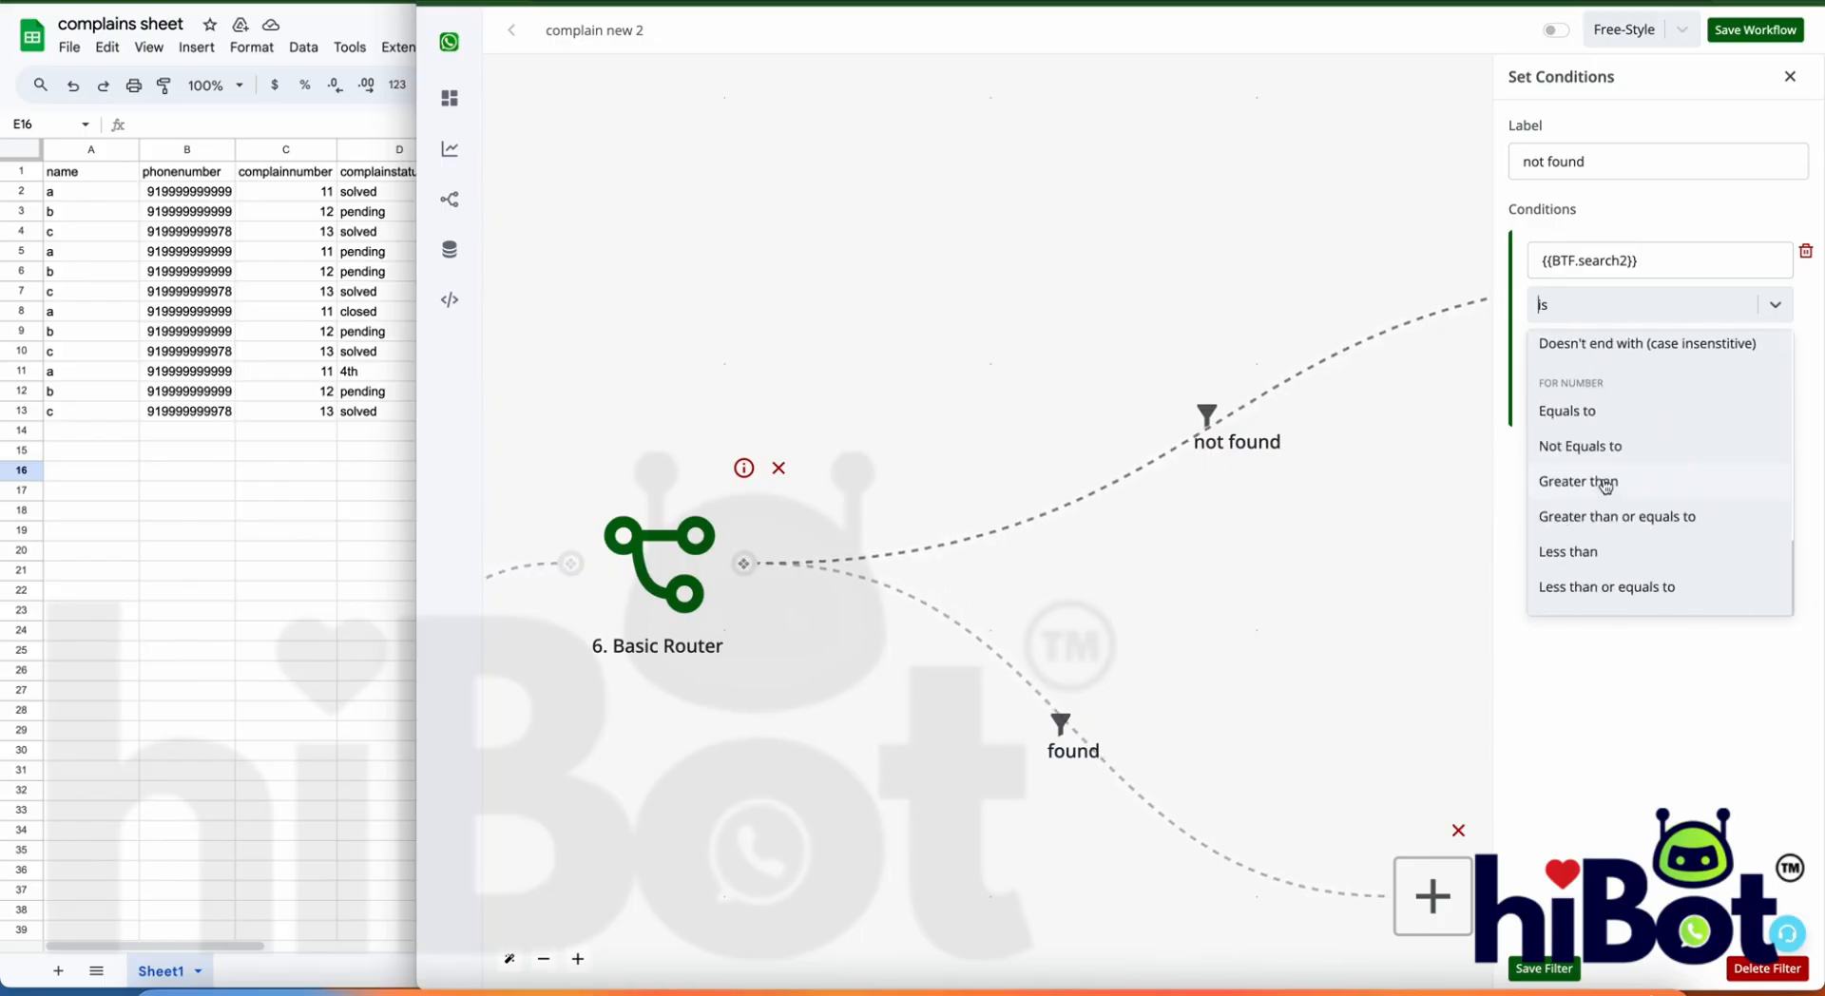
{"action": "left_click", "coordinate": [1580, 417]}
{"action": "left_click", "coordinate": [1544, 969]}
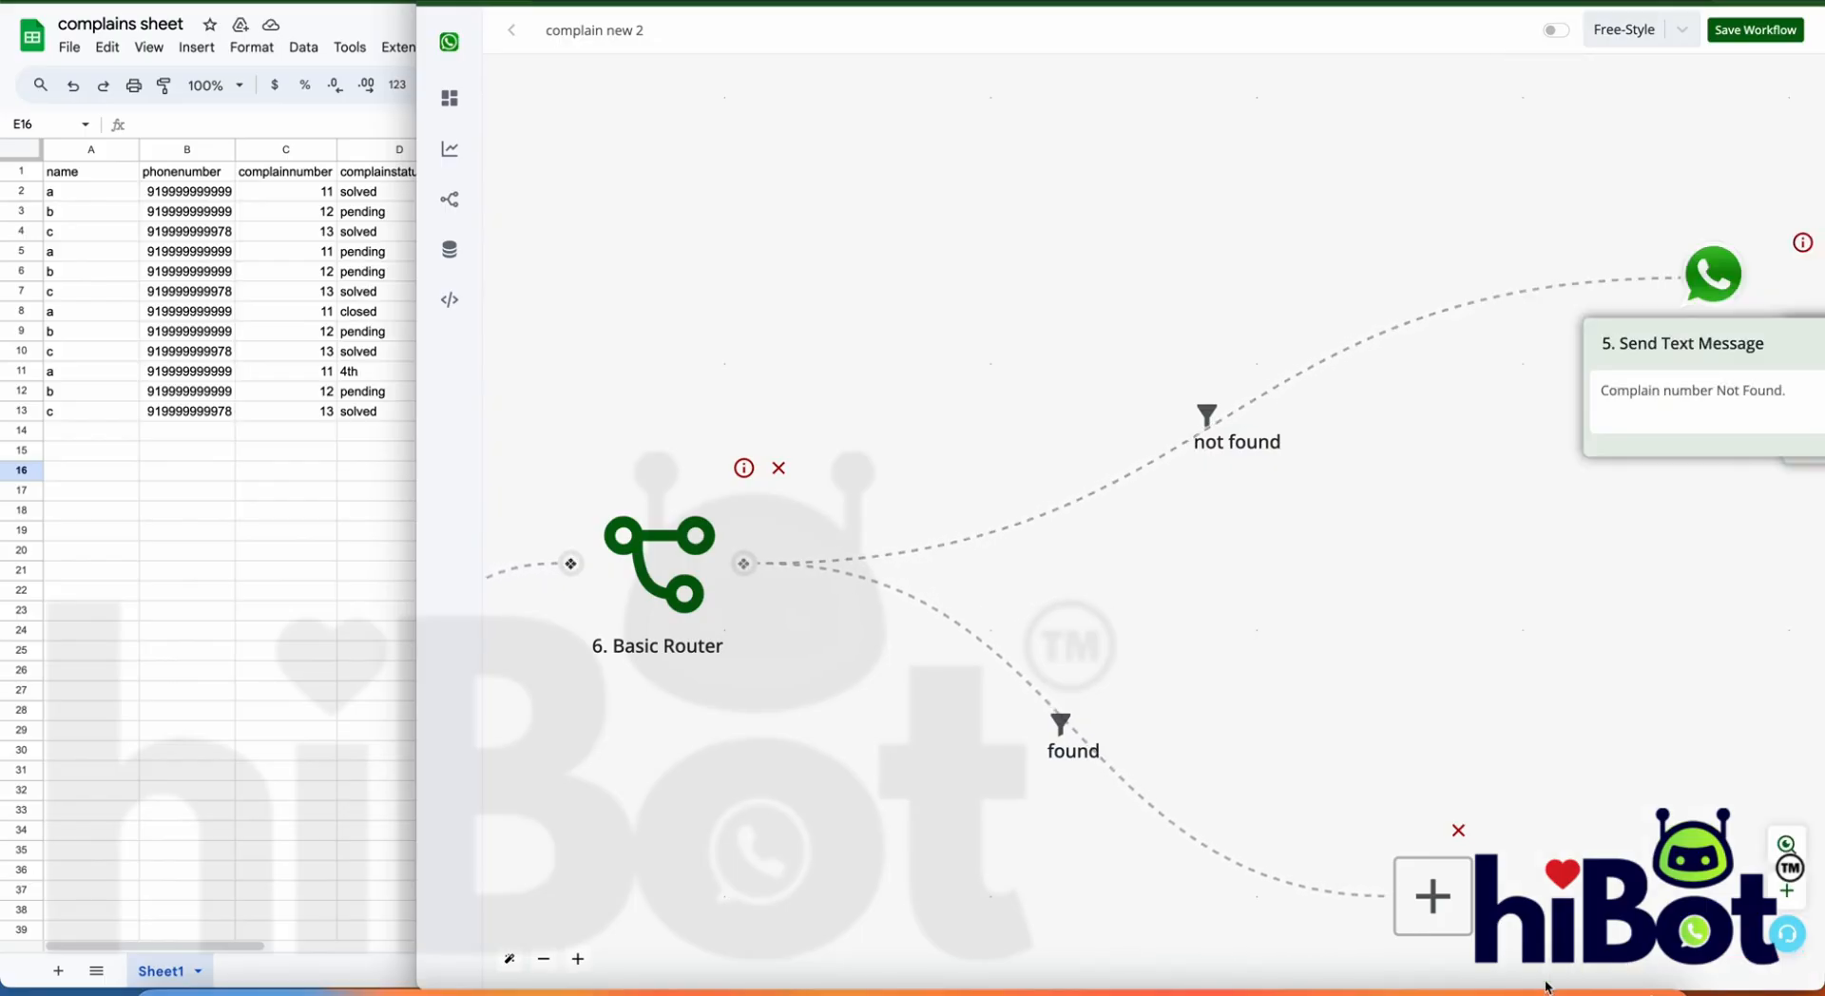
Step: Move the not found message closer to the Basic Router and add a text Send Message action on the found branch
{"action": "left_click_drag", "start_coordinate": [1560, 374], "coordinate": [1268, 362]}
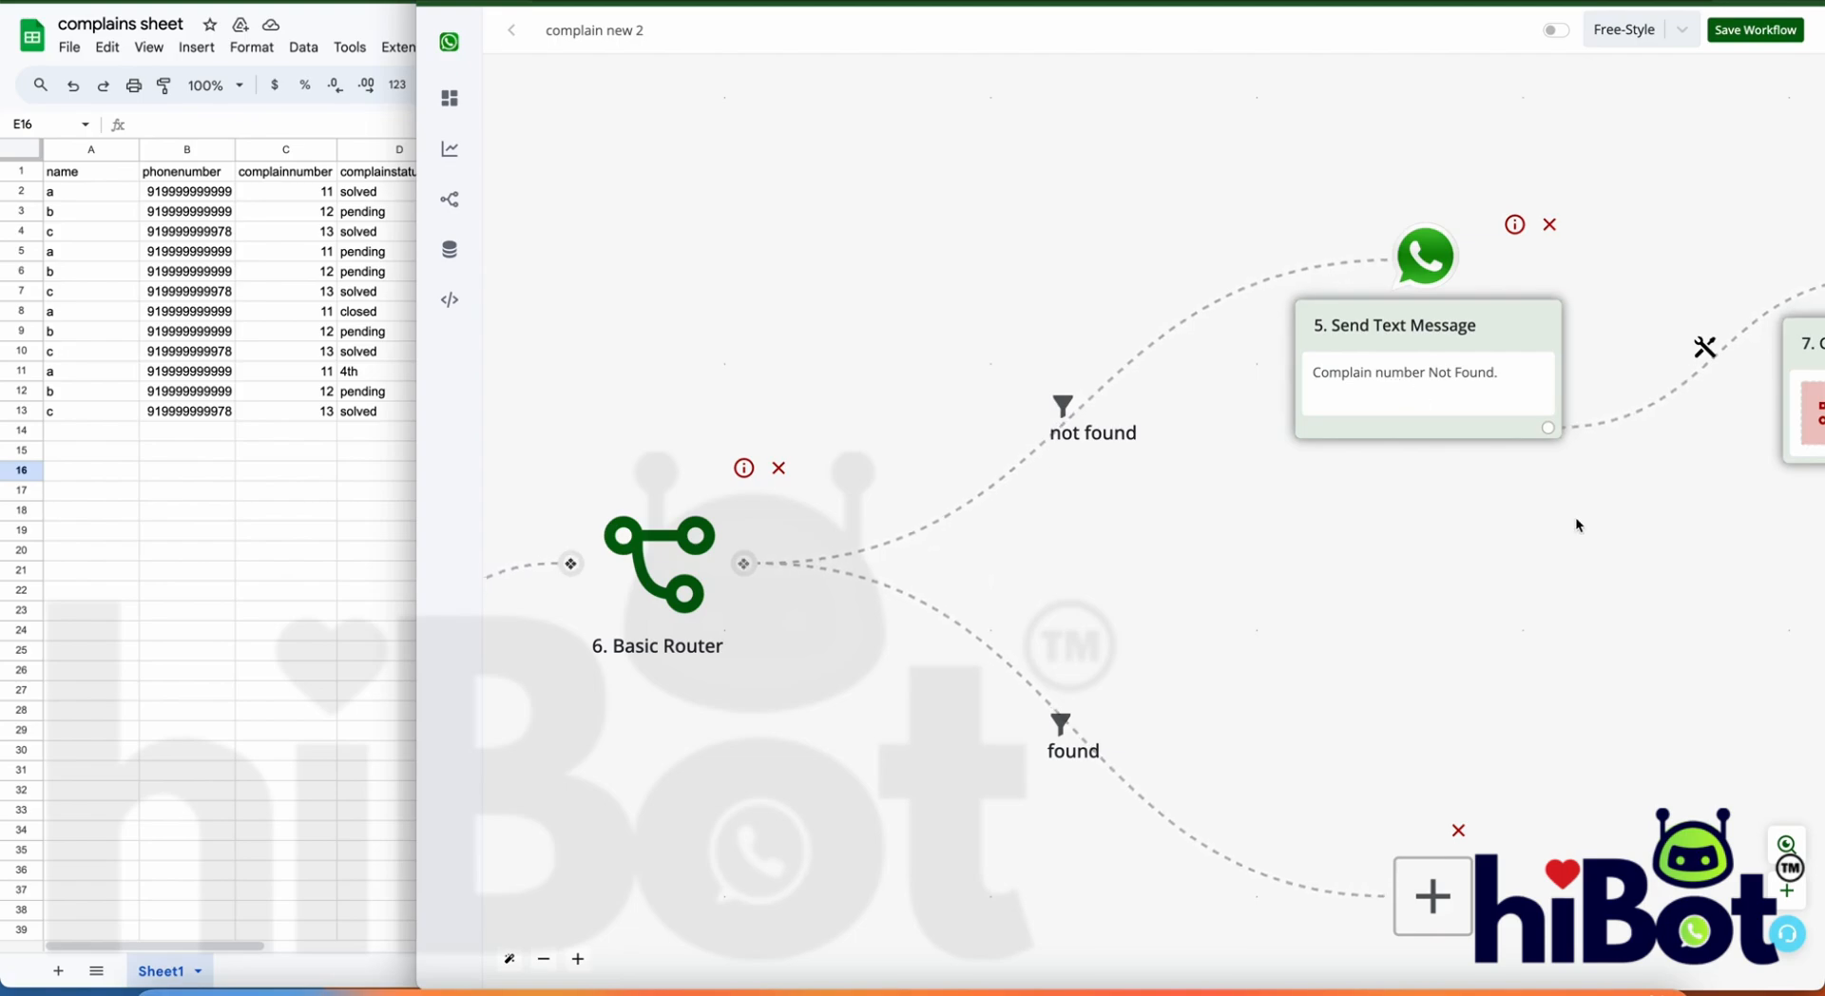
{"action": "left_click_drag", "start_coordinate": [1576, 516], "coordinate": [1152, 534]}
{"action": "left_click_drag", "start_coordinate": [1008, 590], "coordinate": [1478, 503]}
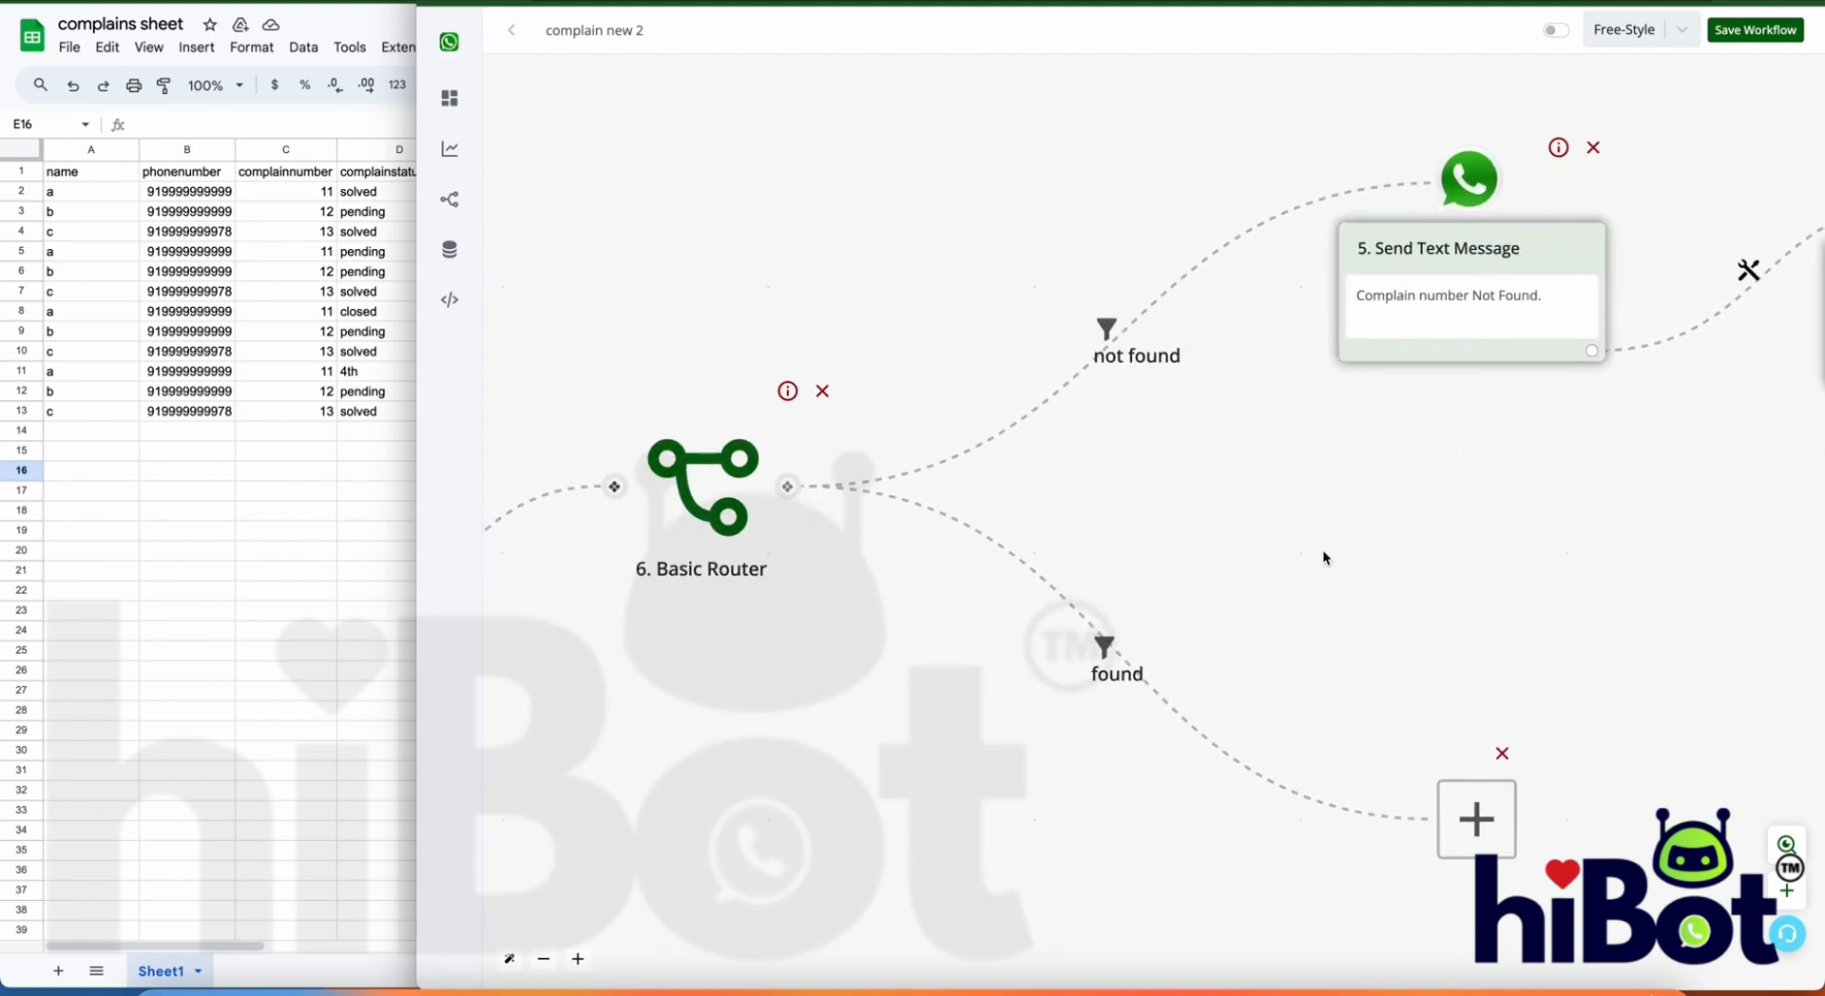
{"action": "left_click_drag", "start_coordinate": [1374, 588], "coordinate": [1117, 563]}
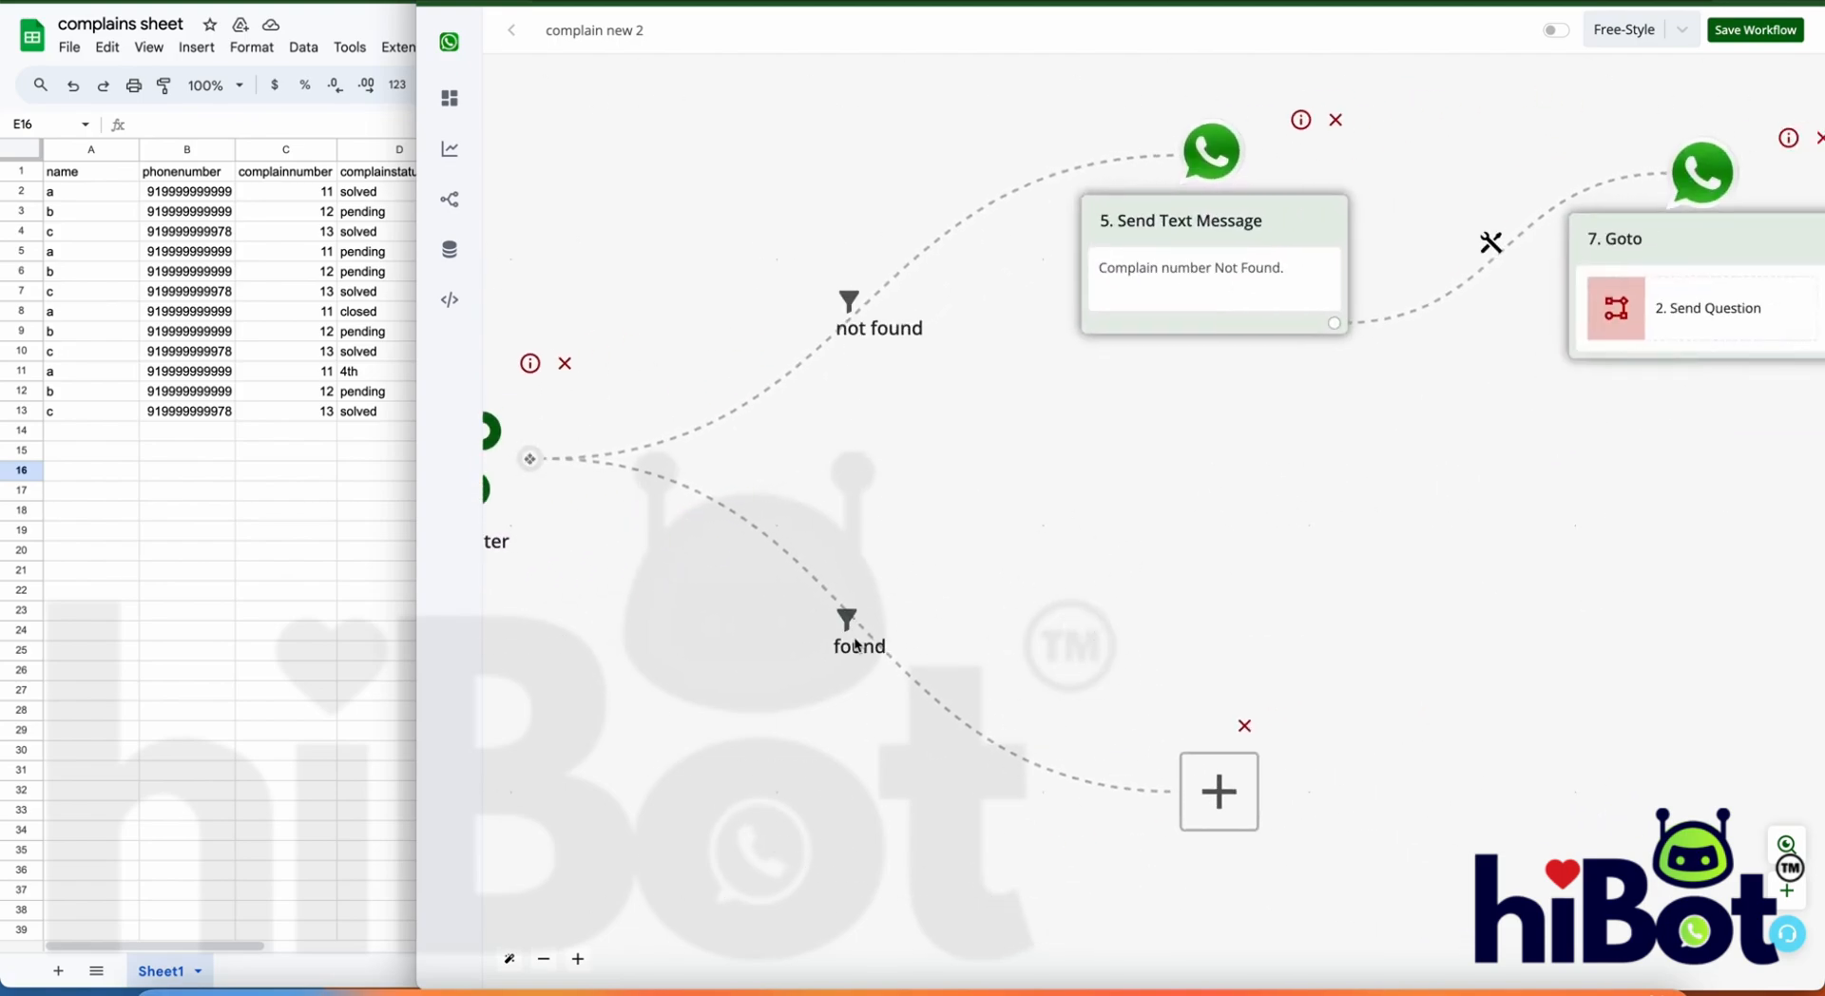
{"action": "left_click", "coordinate": [1218, 792]}
{"action": "left_click", "coordinate": [1623, 188]}
{"action": "left_click", "coordinate": [1622, 141]}
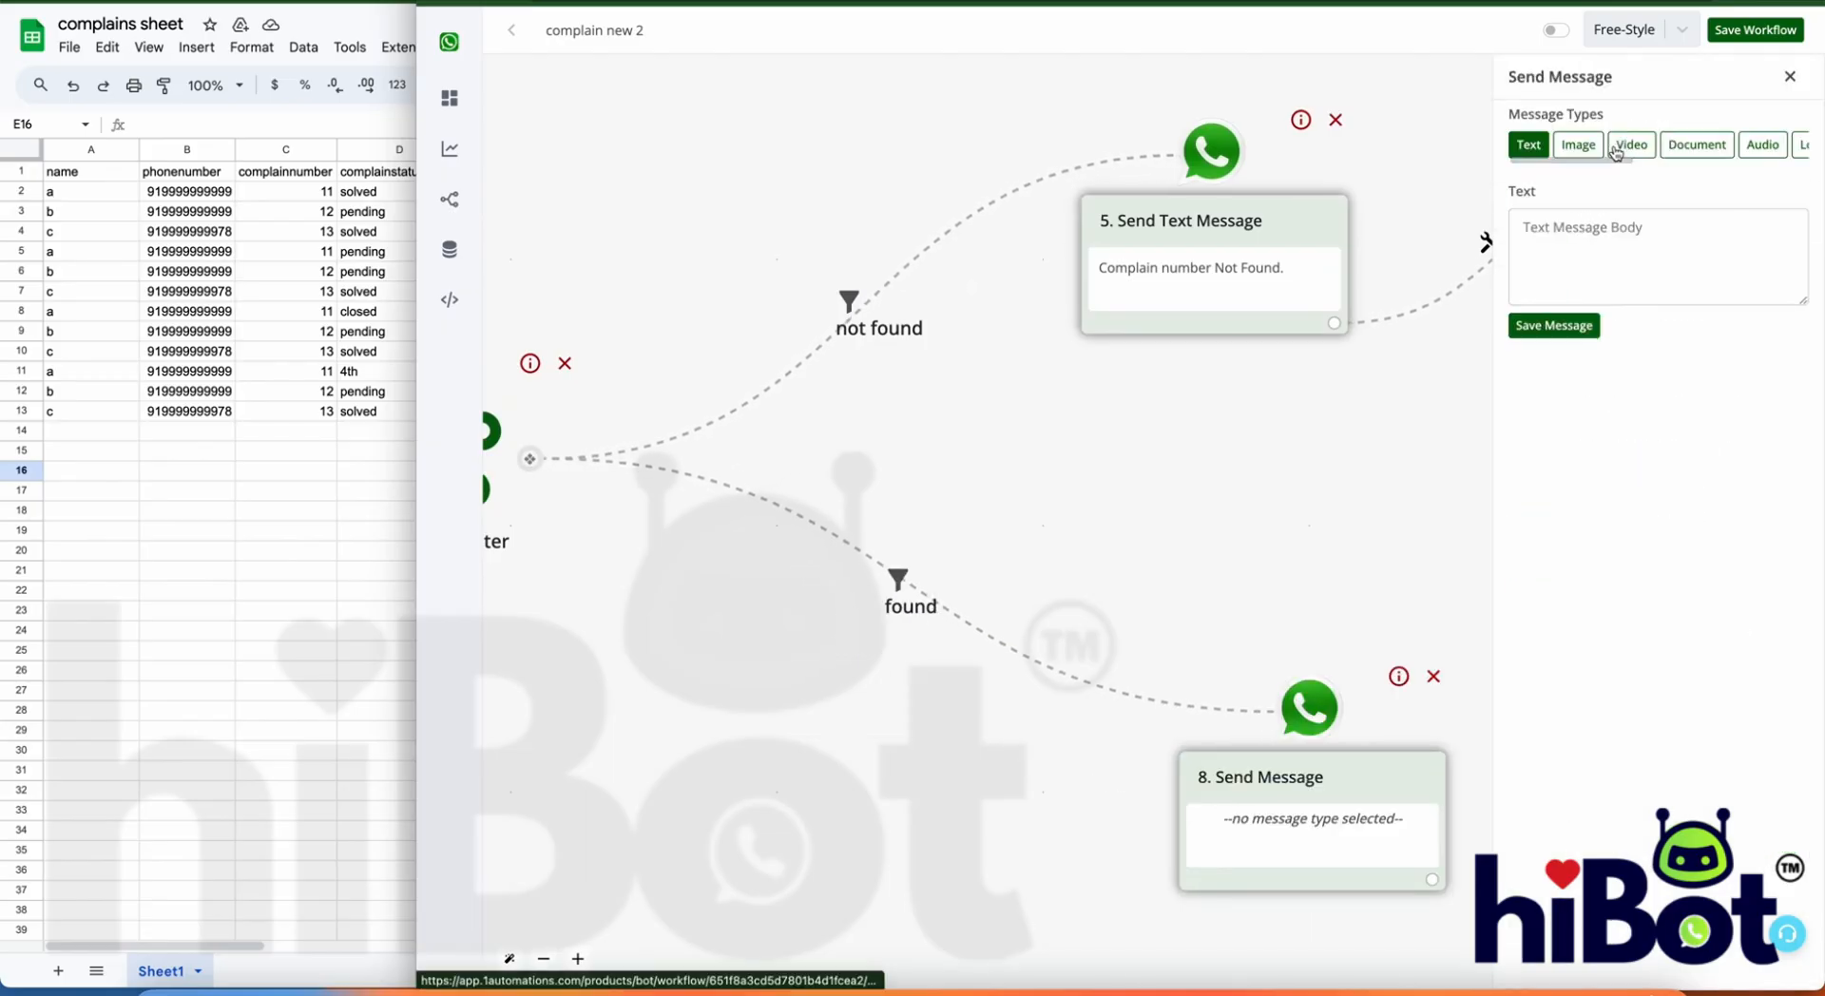
Step: Write "Your Complain Status is {{BTF.search1}}" as the found branch's message text, using the mapped search1 bot field, and save the message
{"action": "left_click", "coordinate": [1593, 228]}
{"action": "type", "text": "Your"}
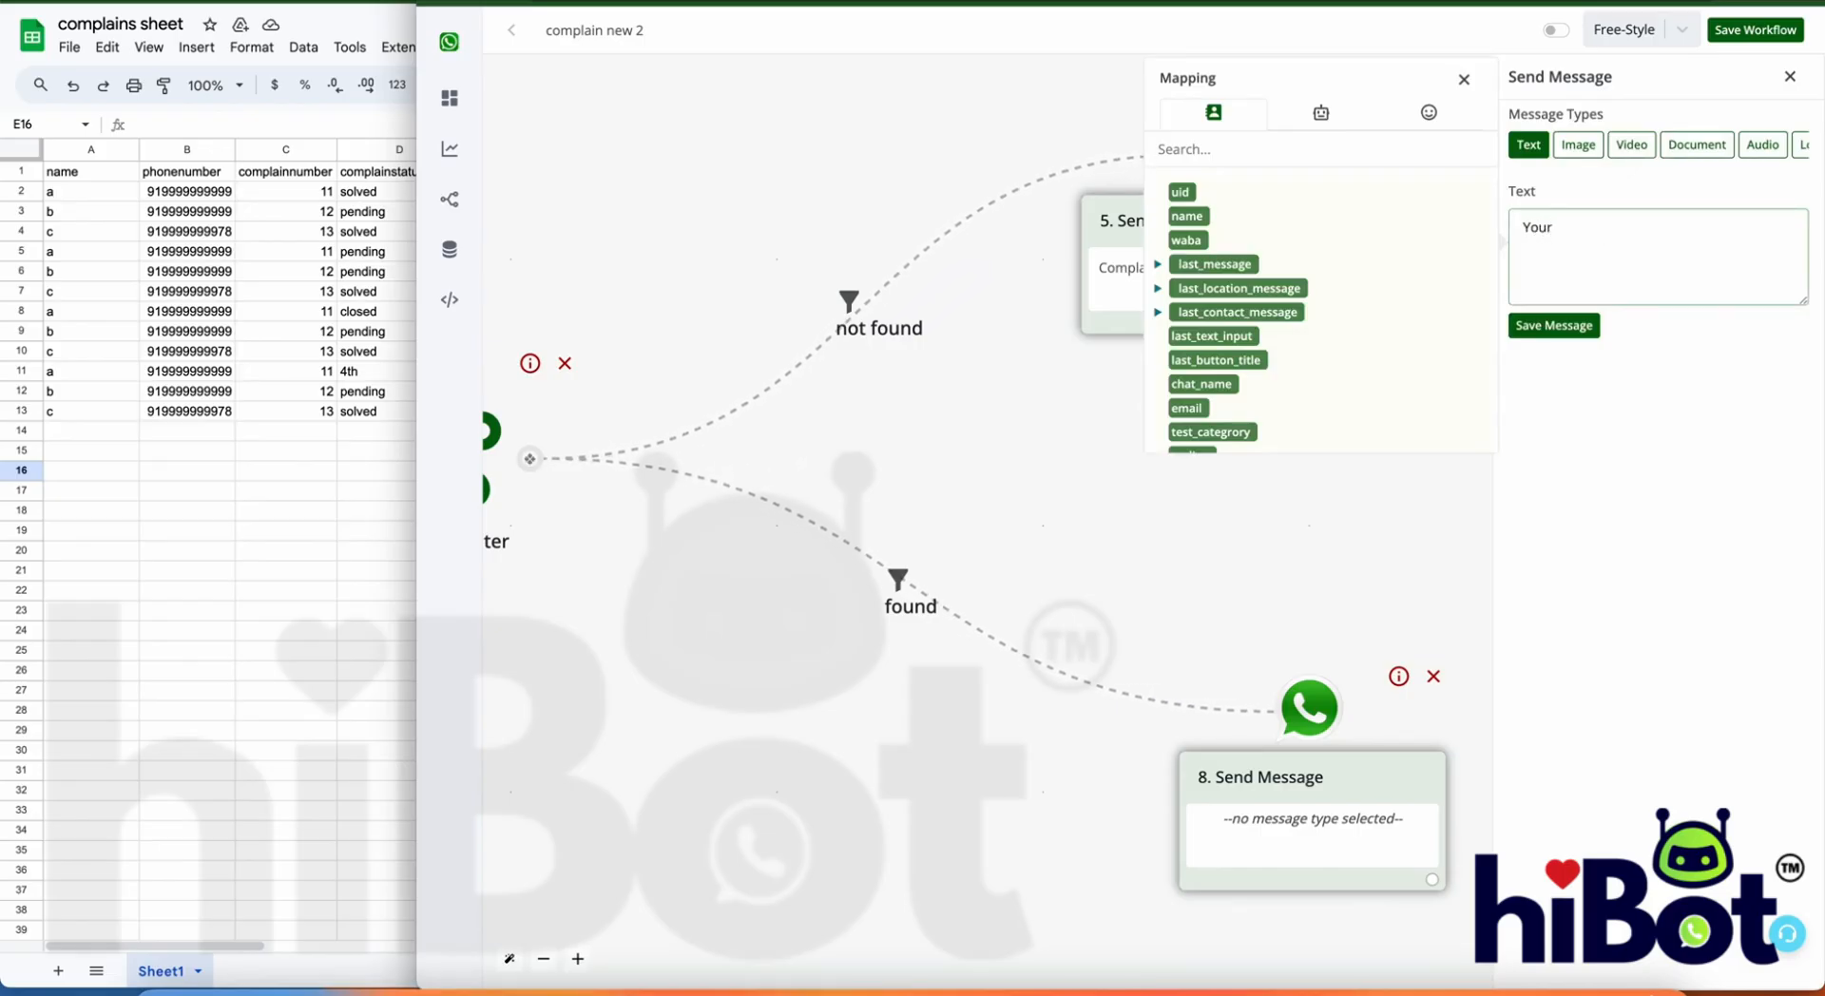
{"action": "type", "text": " Complain Status is Sol"}
{"action": "key", "text": "BackSpace"}
{"action": "key", "text": "BackSpace"}
{"action": "key", "text": "BackSpace"}
{"action": "left_click", "coordinate": [1322, 112]}
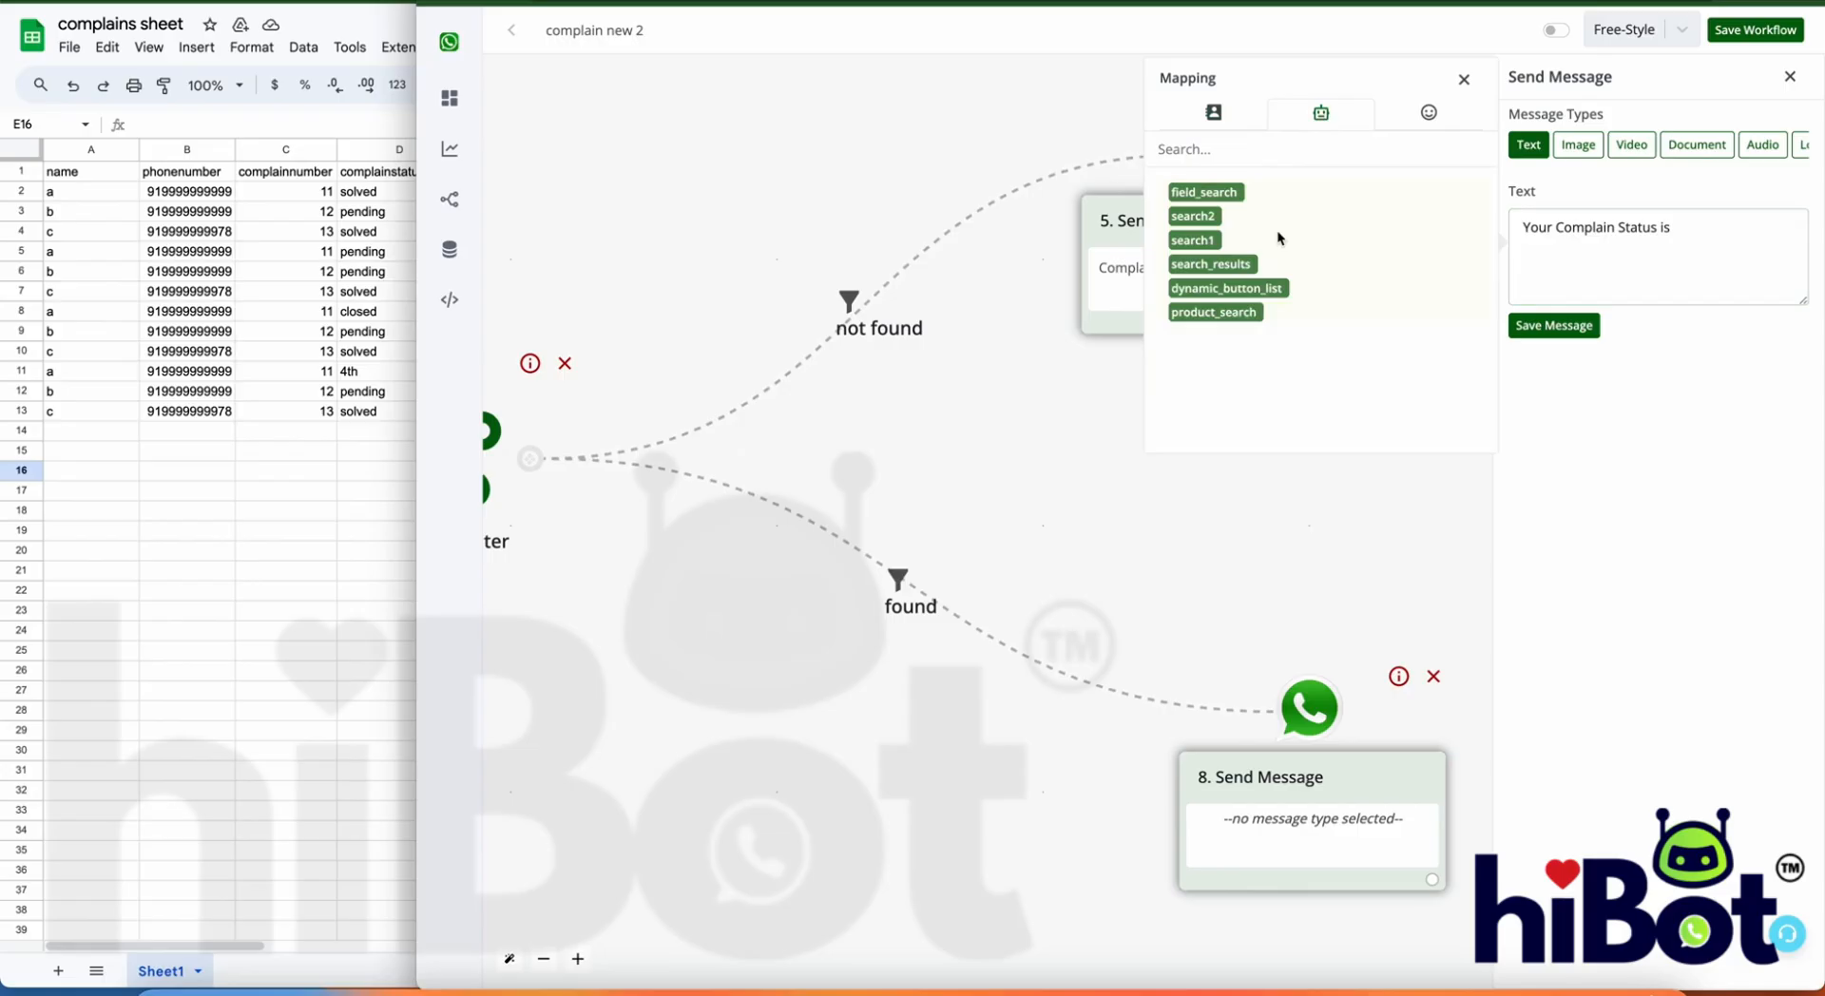
{"action": "left_click", "coordinate": [1207, 240]}
{"action": "left_click", "coordinate": [1679, 228]}
{"action": "left_click_drag", "start_coordinate": [1679, 228], "coordinate": [1770, 228]}
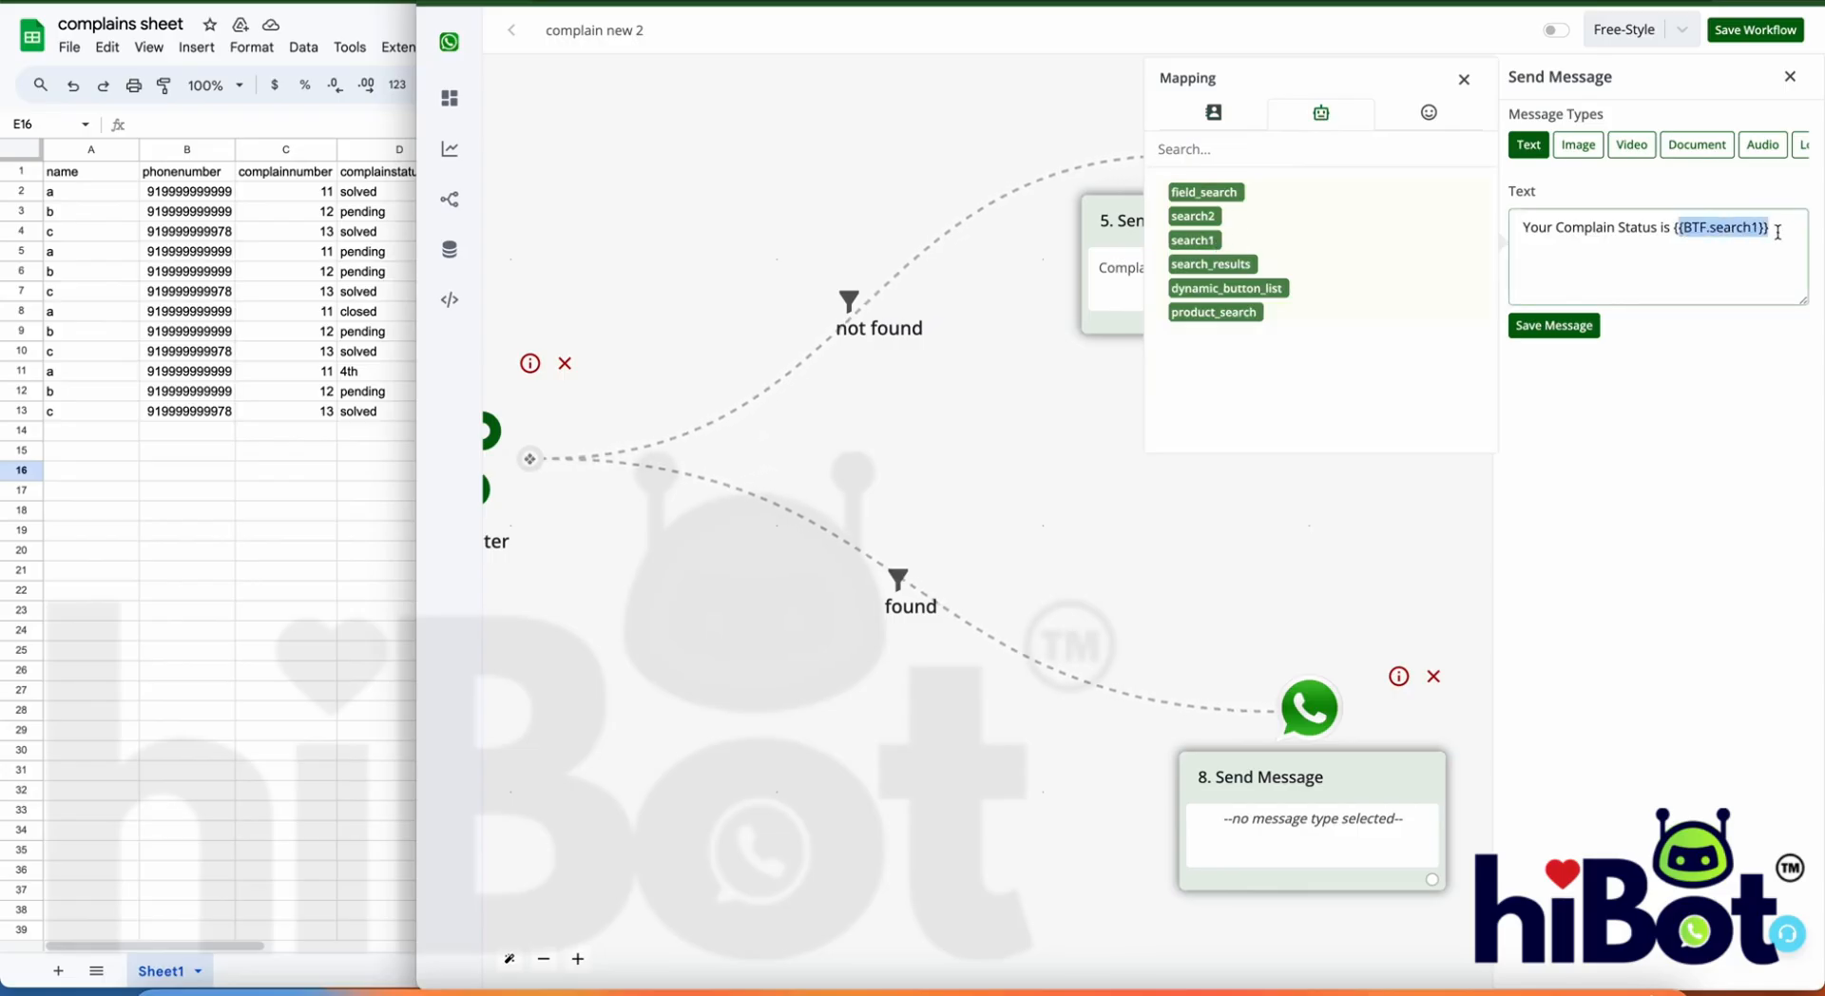
{"action": "left_click_drag", "start_coordinate": [632, 757], "coordinate": [1265, 764]}
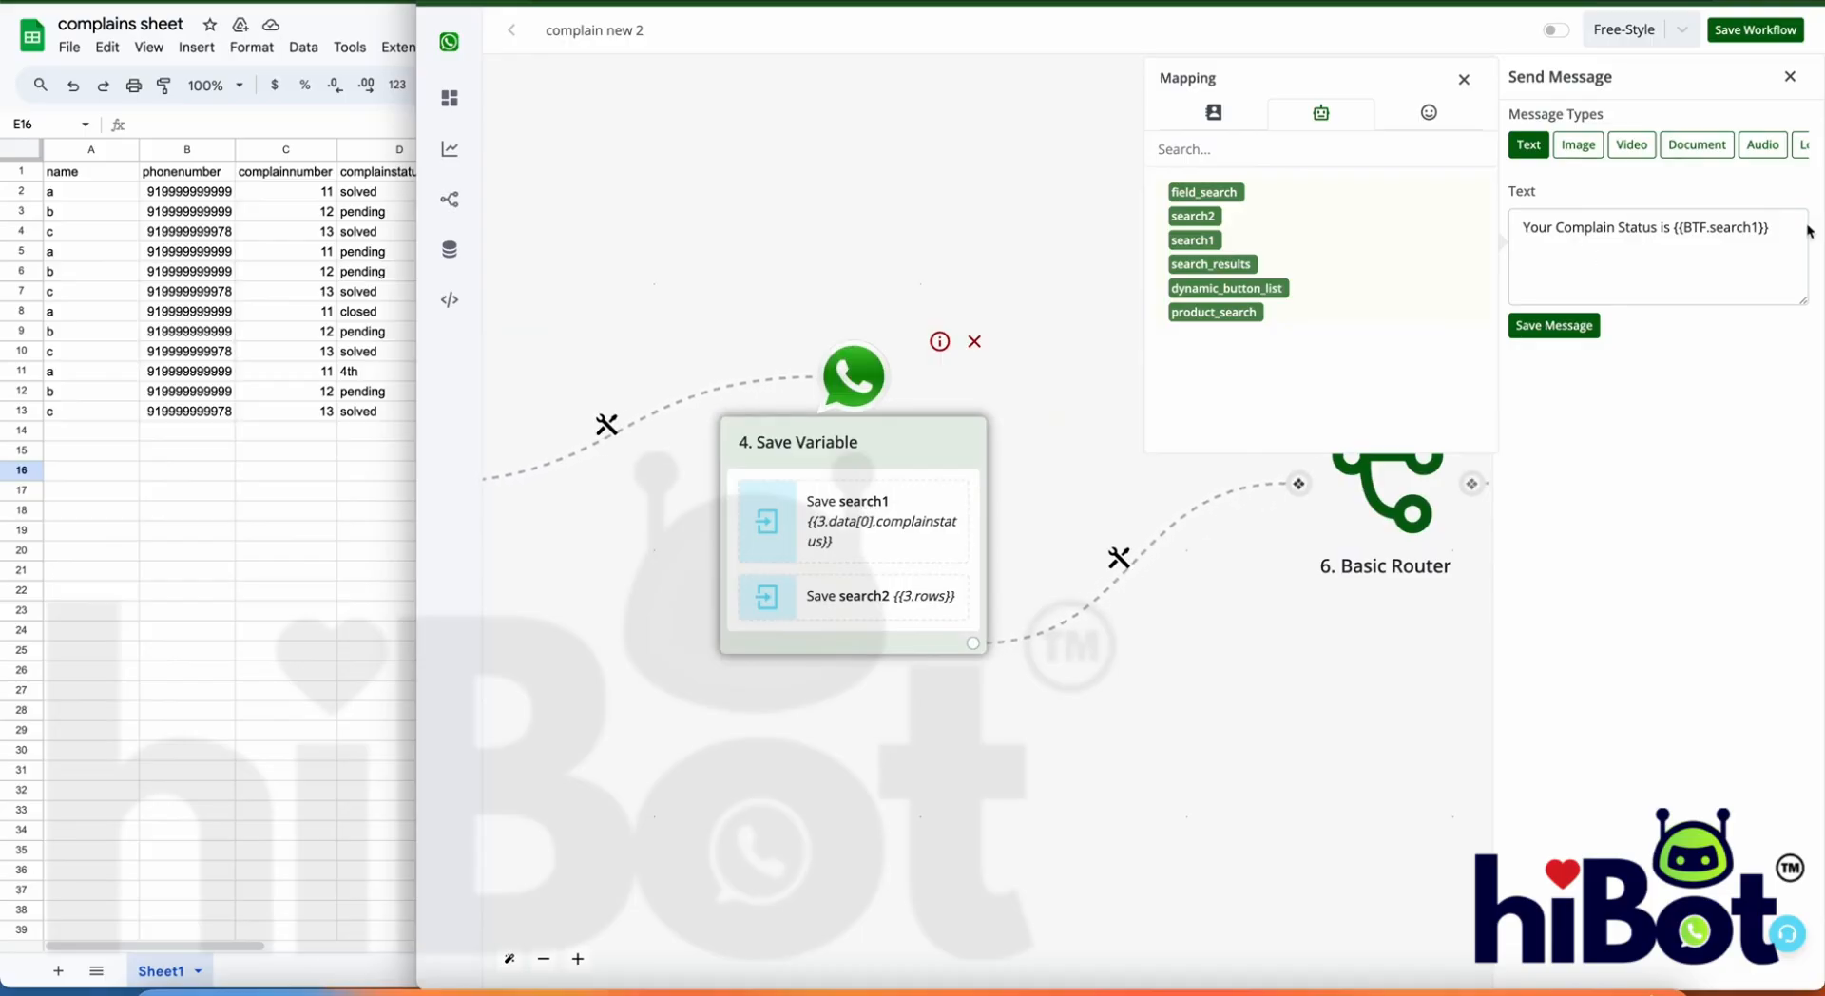
{"action": "left_click", "coordinate": [1589, 327]}
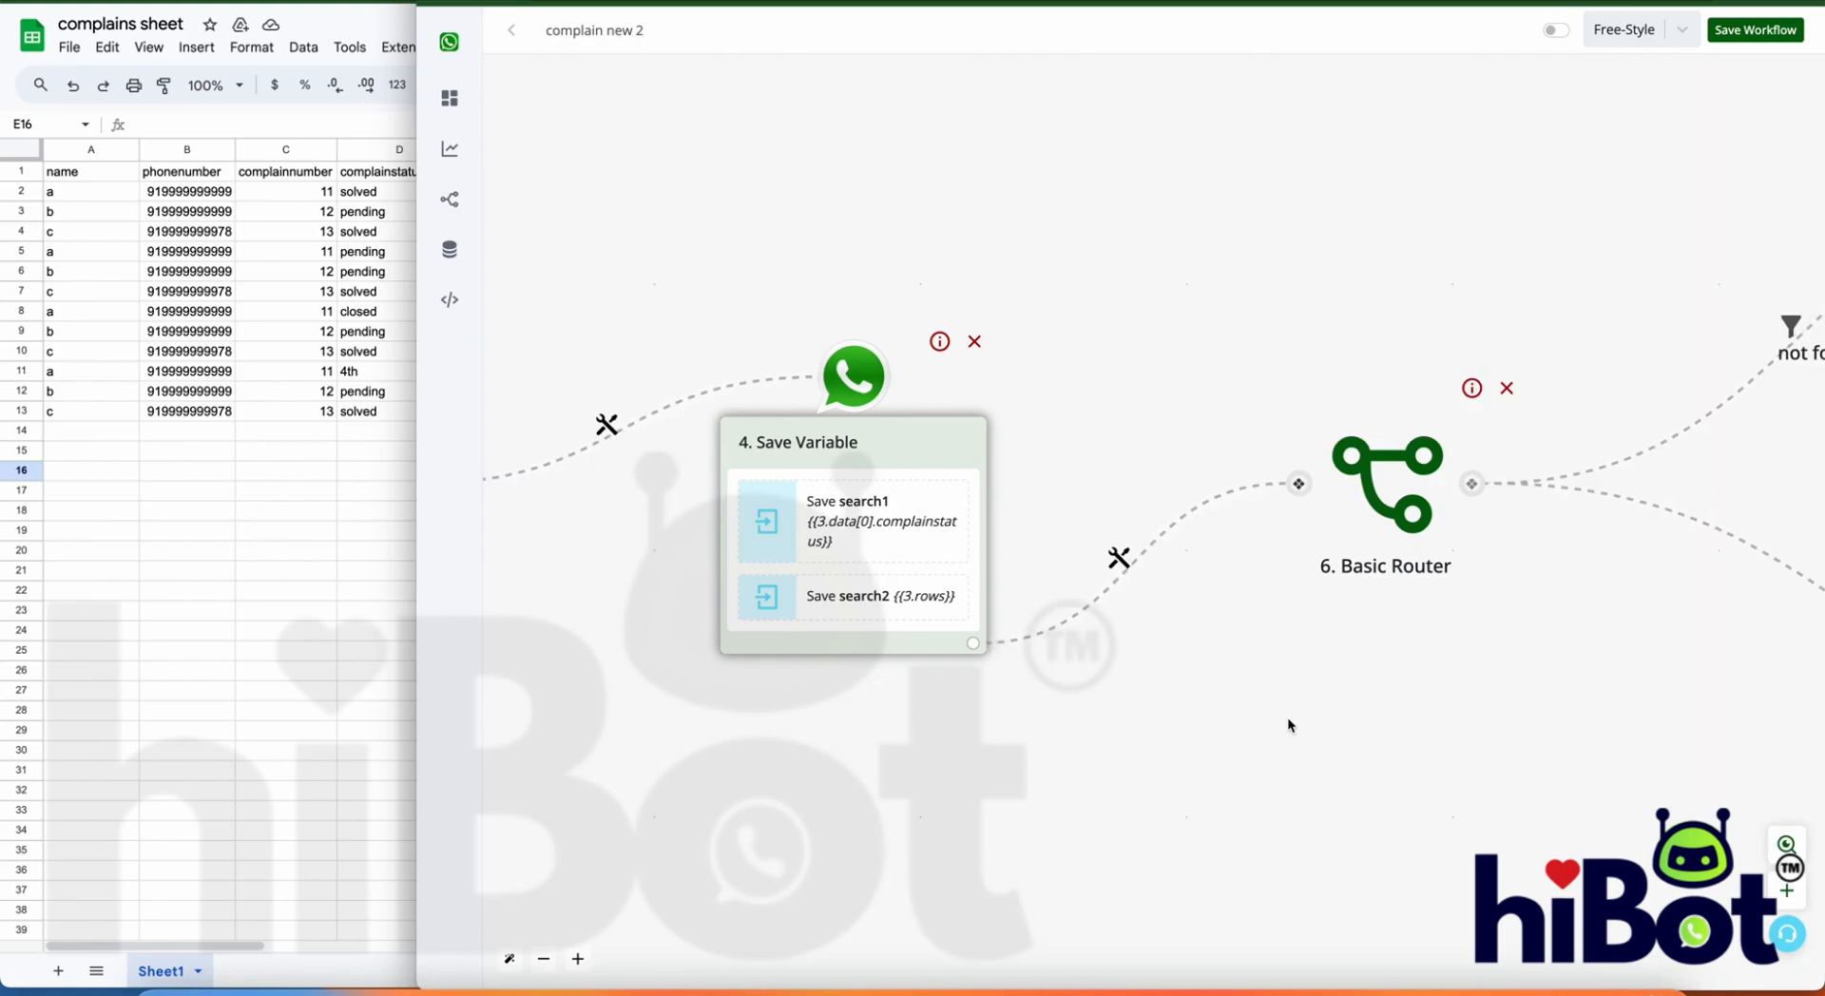
Step: Try adding search1 as a third field in the Save Variable action, and clear that selection
{"action": "scroll", "coordinate": [1287, 716], "scroll_direction": "down", "scroll_amount": 5}
{"action": "left_click_drag", "start_coordinate": [1255, 761], "coordinate": [1316, 652]}
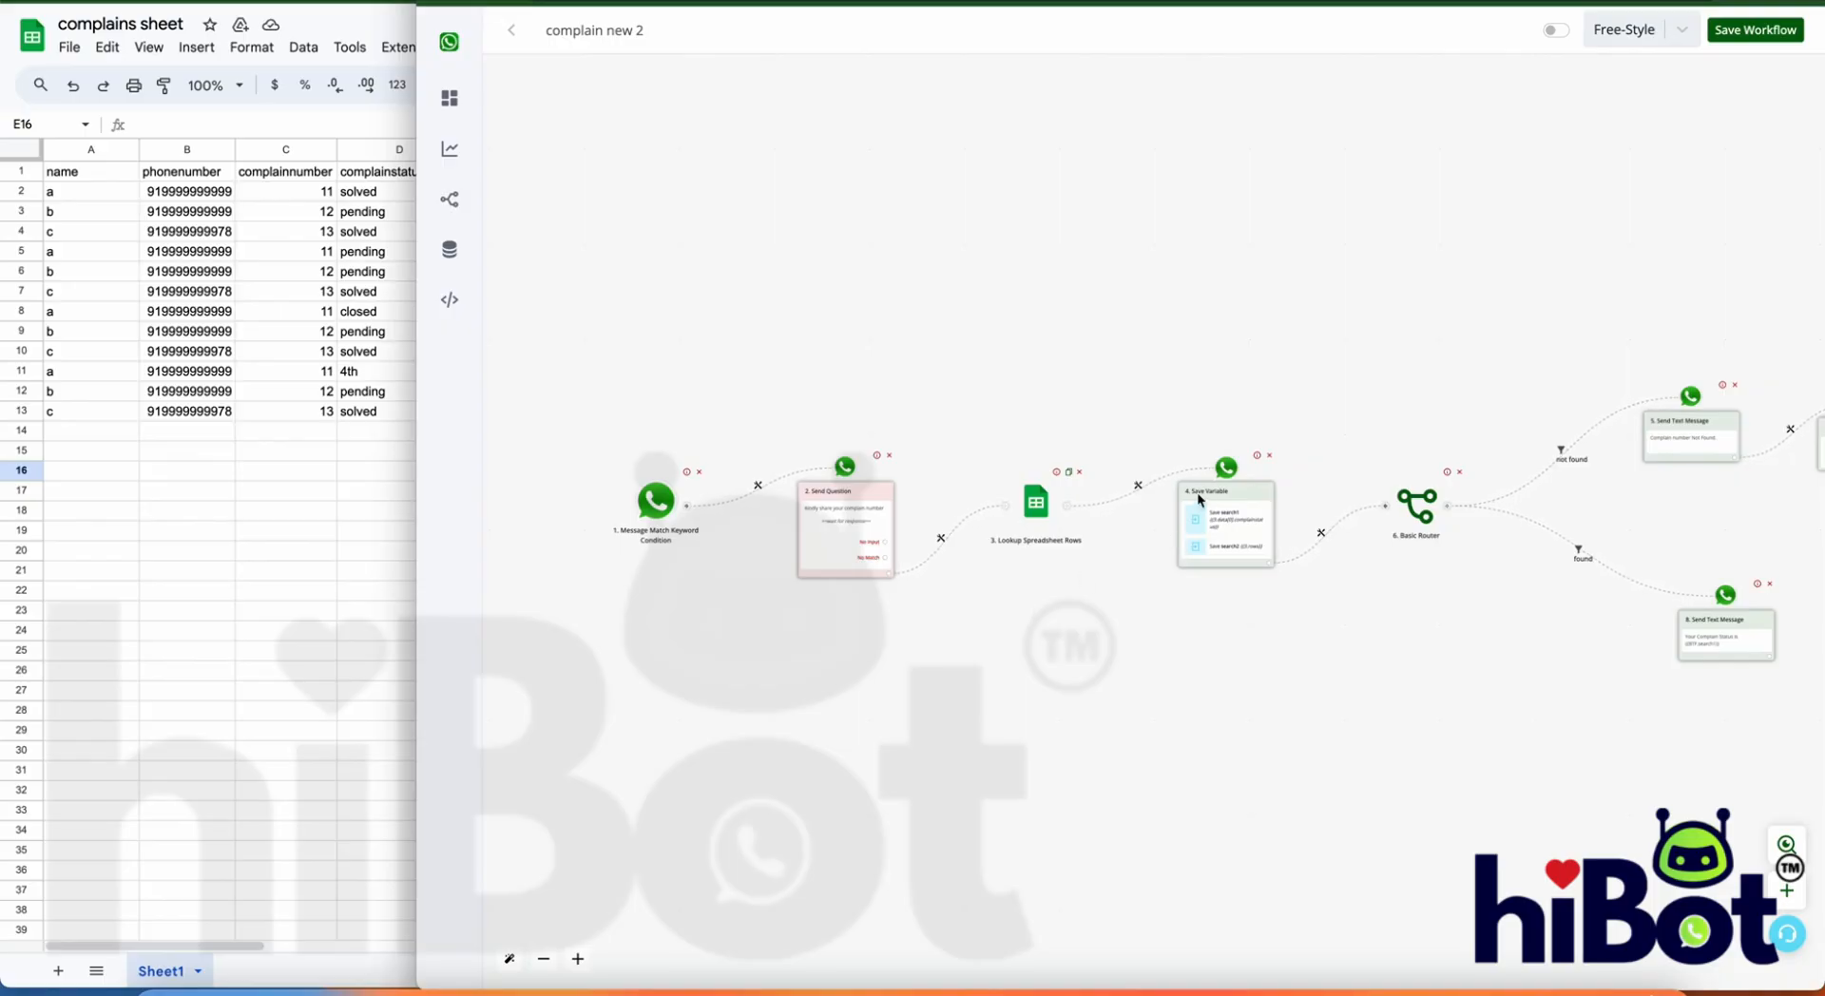
{"action": "left_click", "coordinate": [1220, 539]}
{"action": "left_click", "coordinate": [1680, 463]}
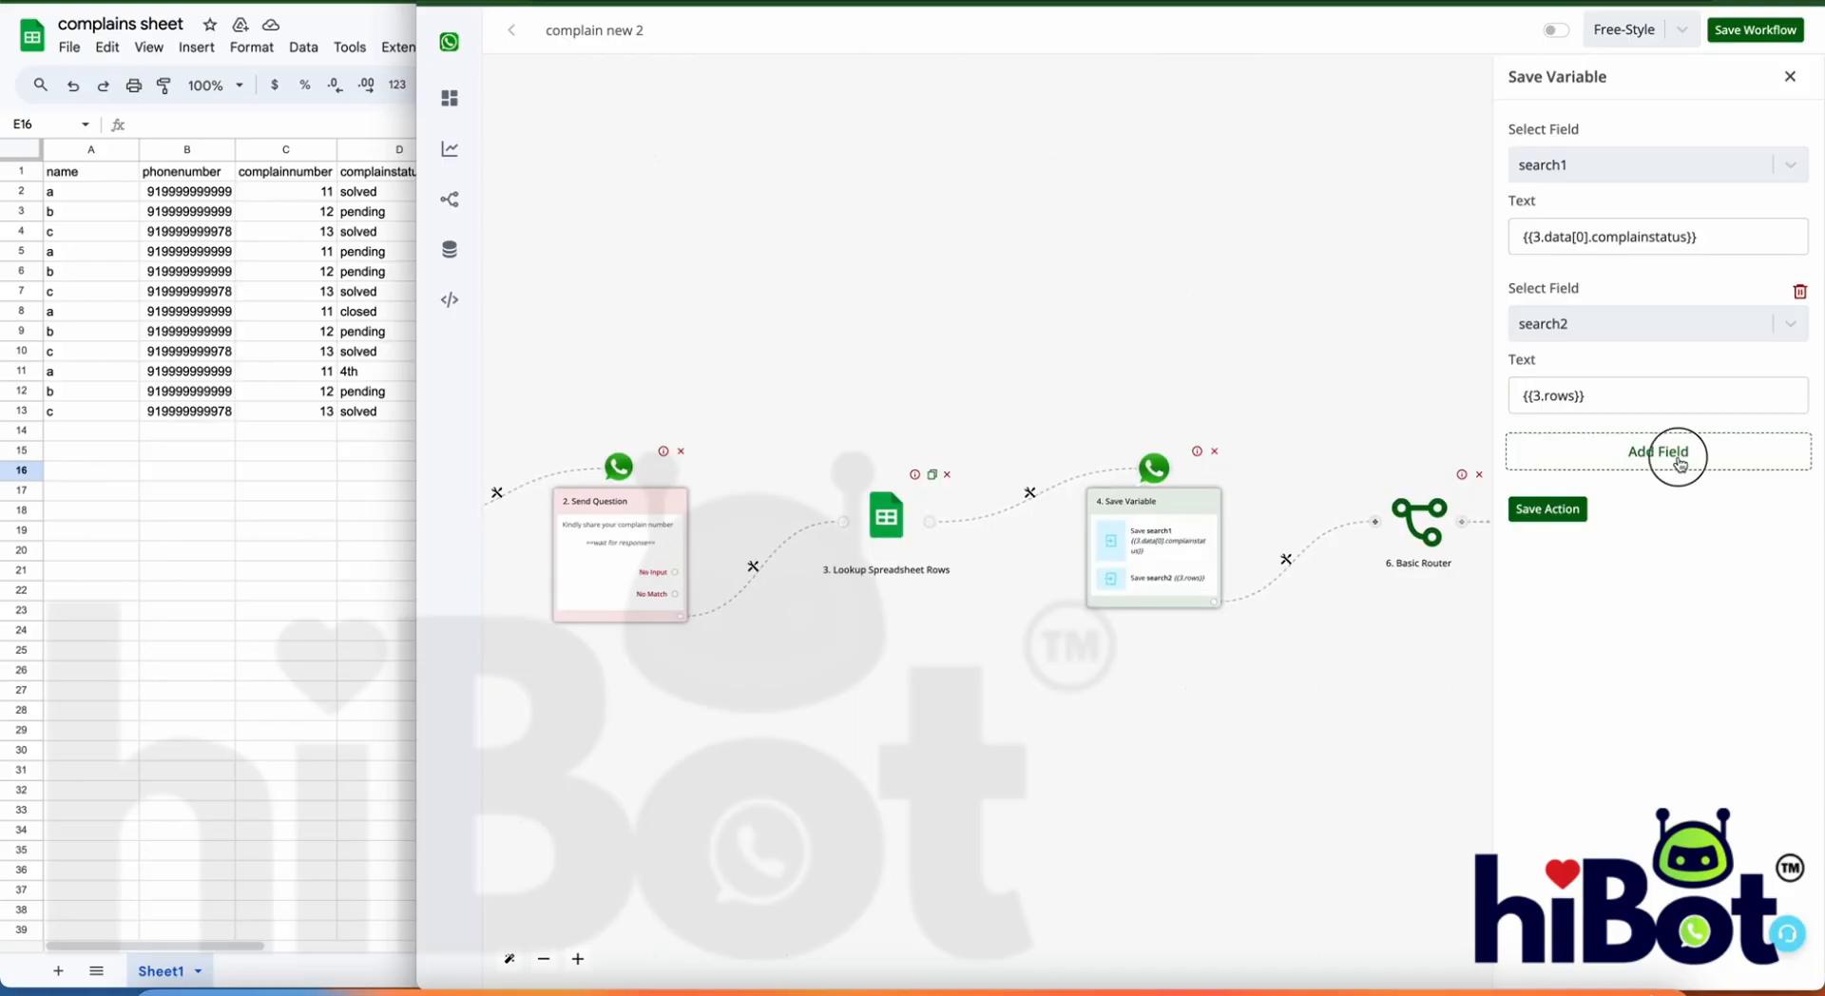
{"action": "left_click", "coordinate": [1668, 485]}
{"action": "scroll", "coordinate": [1622, 619], "scroll_direction": "down", "scroll_amount": 5}
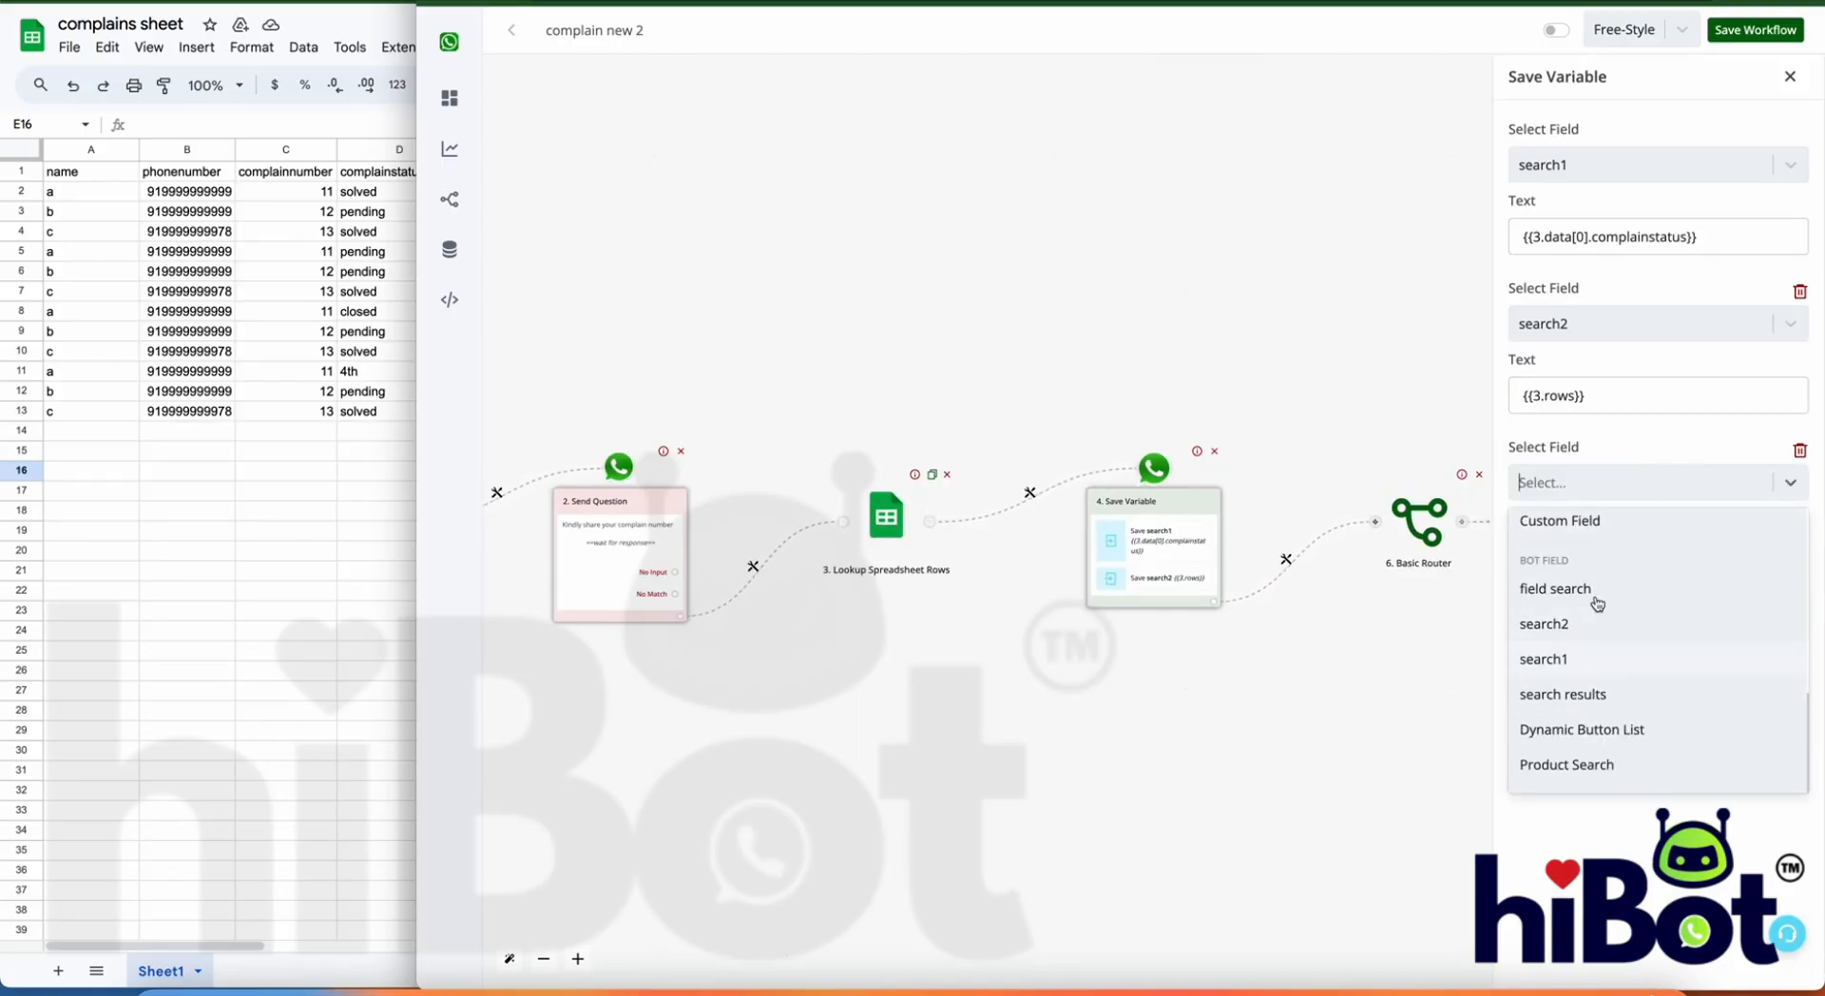
{"action": "left_click", "coordinate": [1581, 658]}
{"action": "left_click", "coordinate": [1626, 551]}
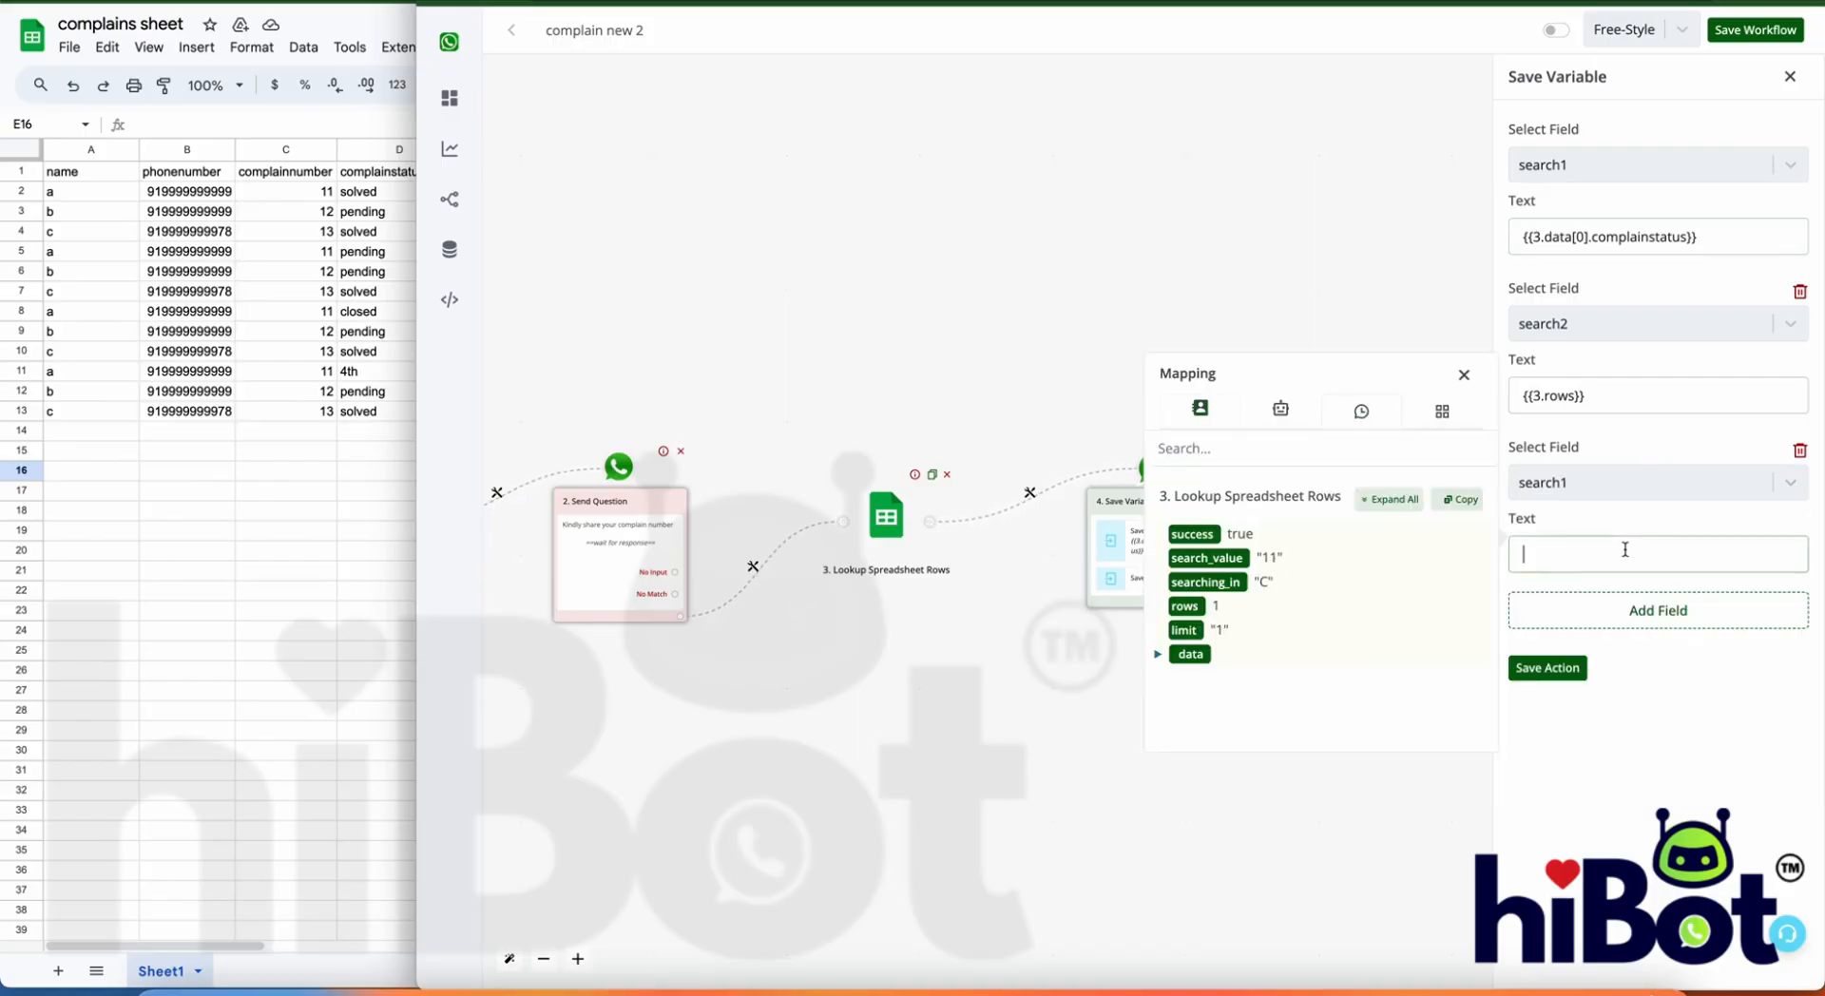
{"action": "left_click", "coordinate": [1800, 452]}
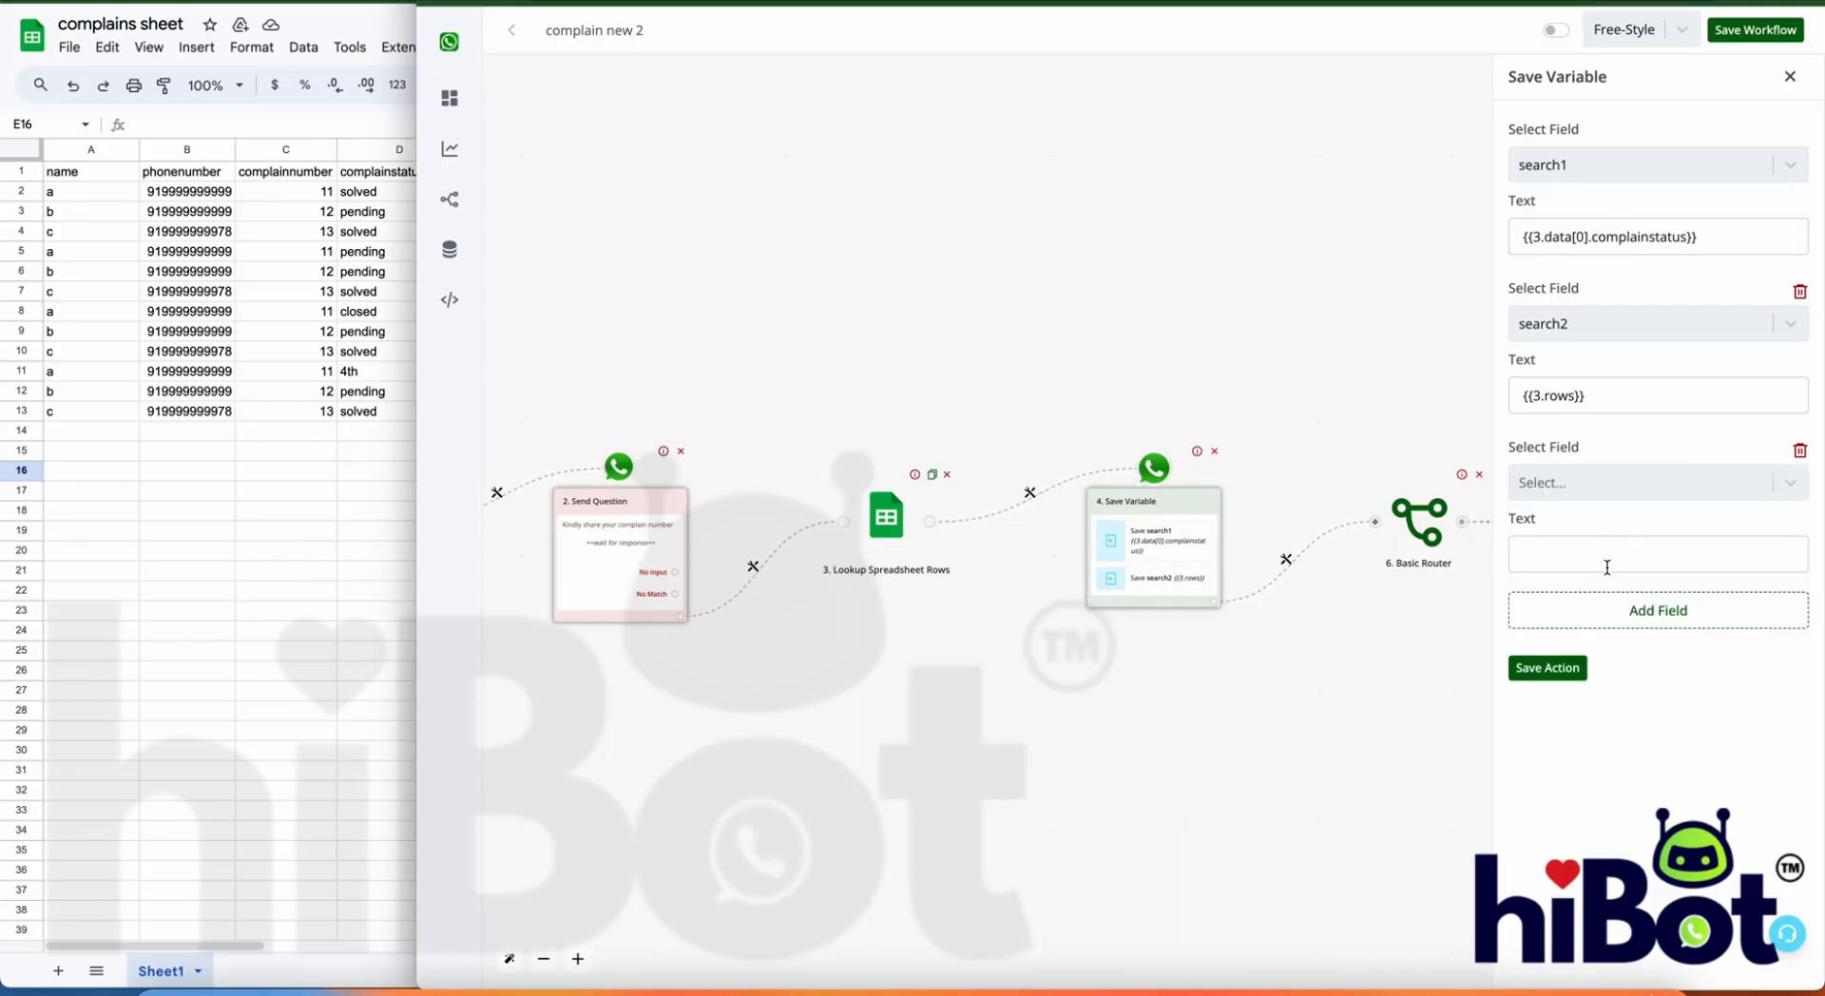
Step: Try mapping {{last_text_input}} as the third field's text, and close the Save Variable settings without saving
{"action": "left_click", "coordinate": [1608, 559]}
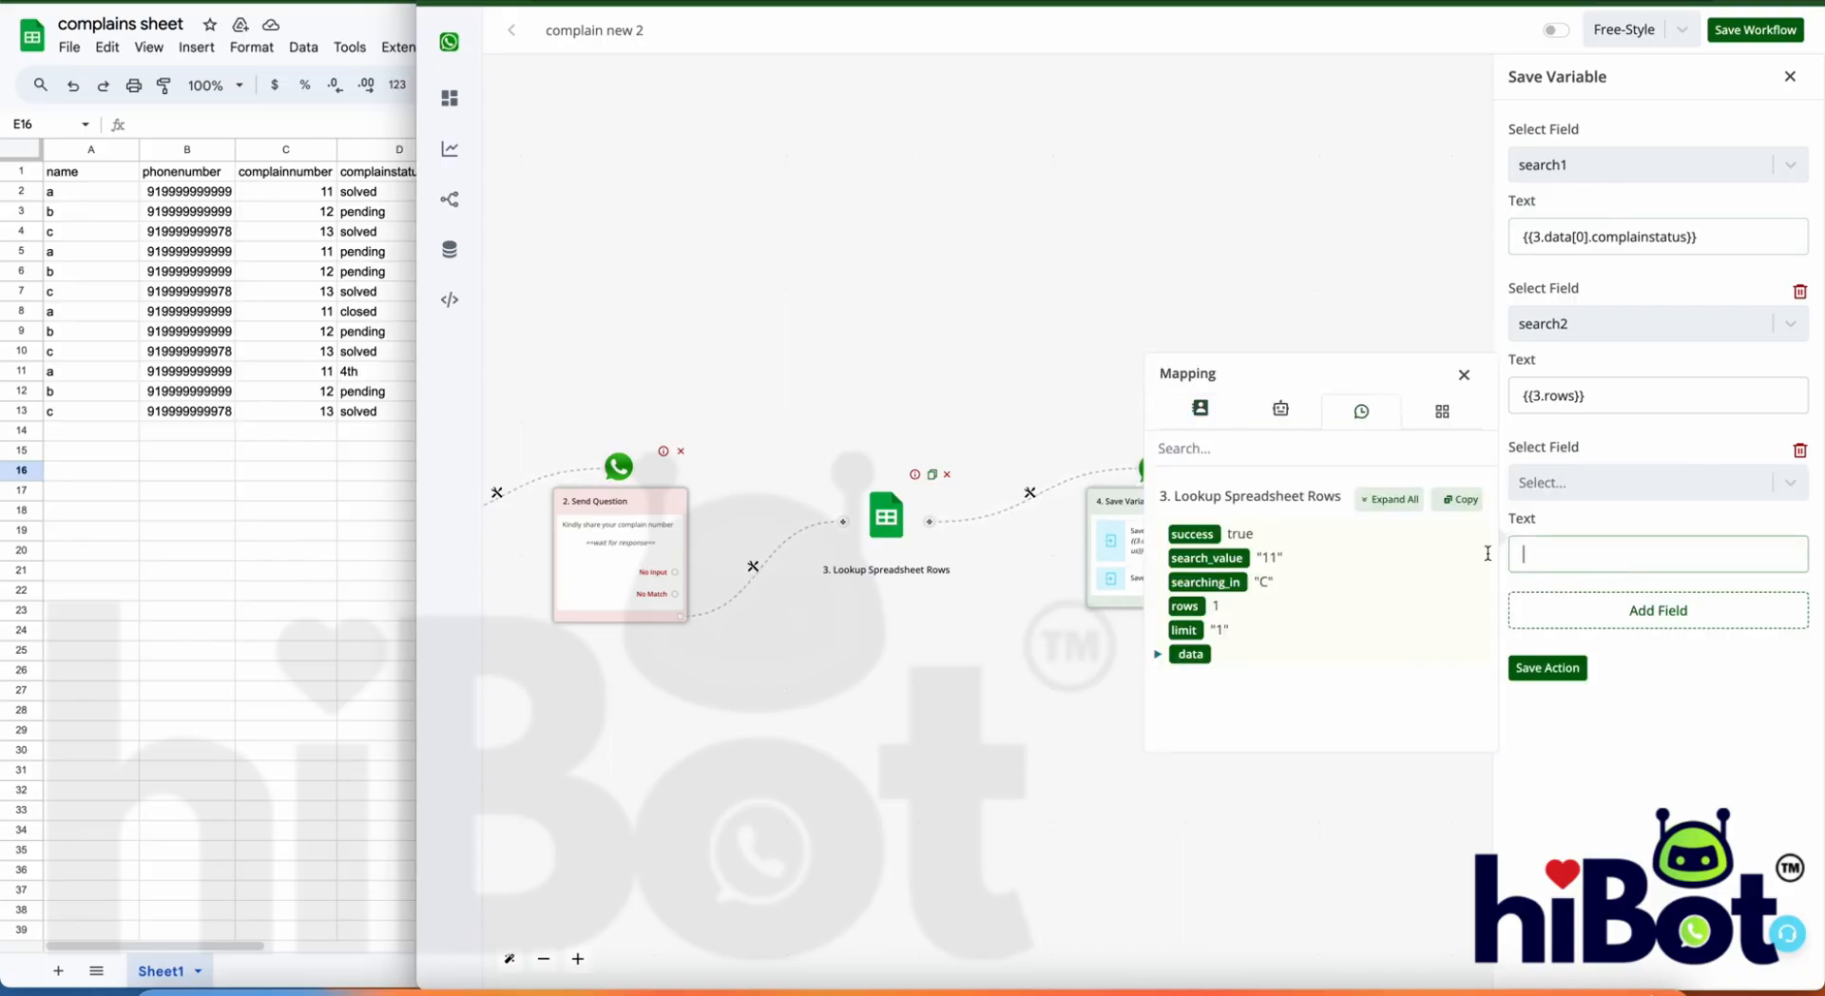
{"action": "left_click", "coordinate": [1213, 410]}
{"action": "left_click", "coordinate": [1212, 635]}
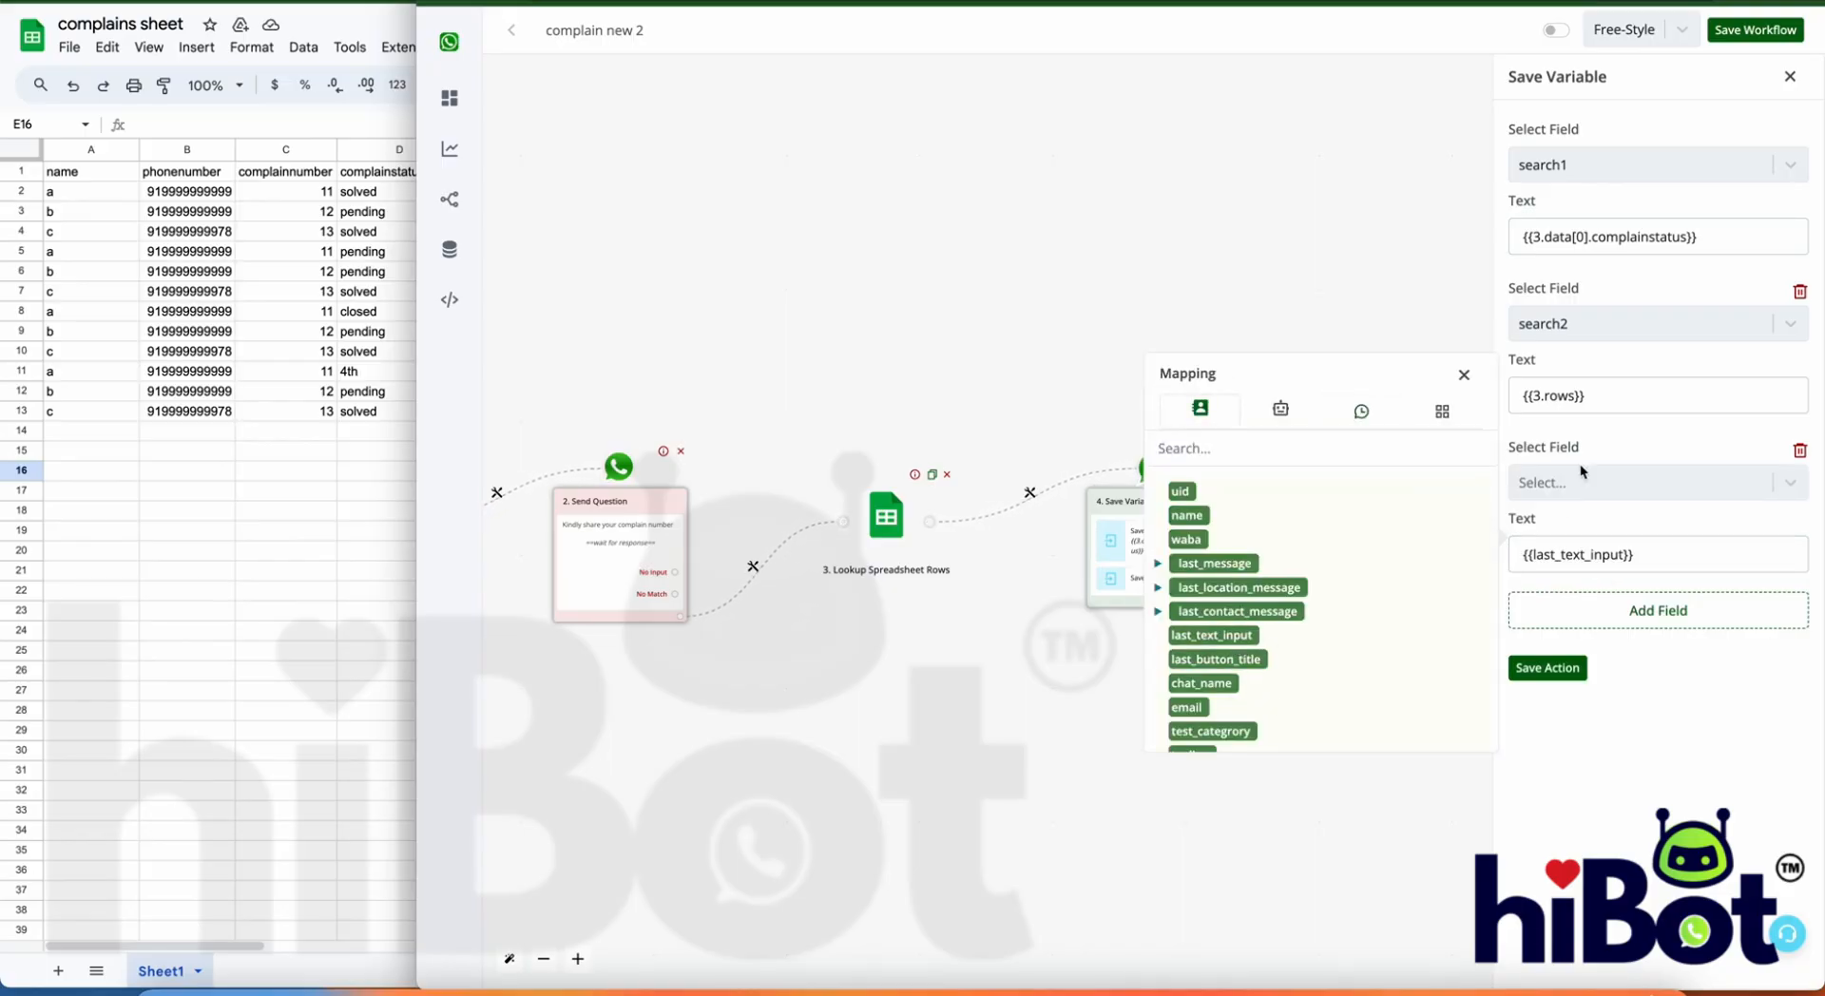
{"action": "left_click", "coordinate": [1469, 376]}
{"action": "triple_click", "coordinate": [1665, 551]}
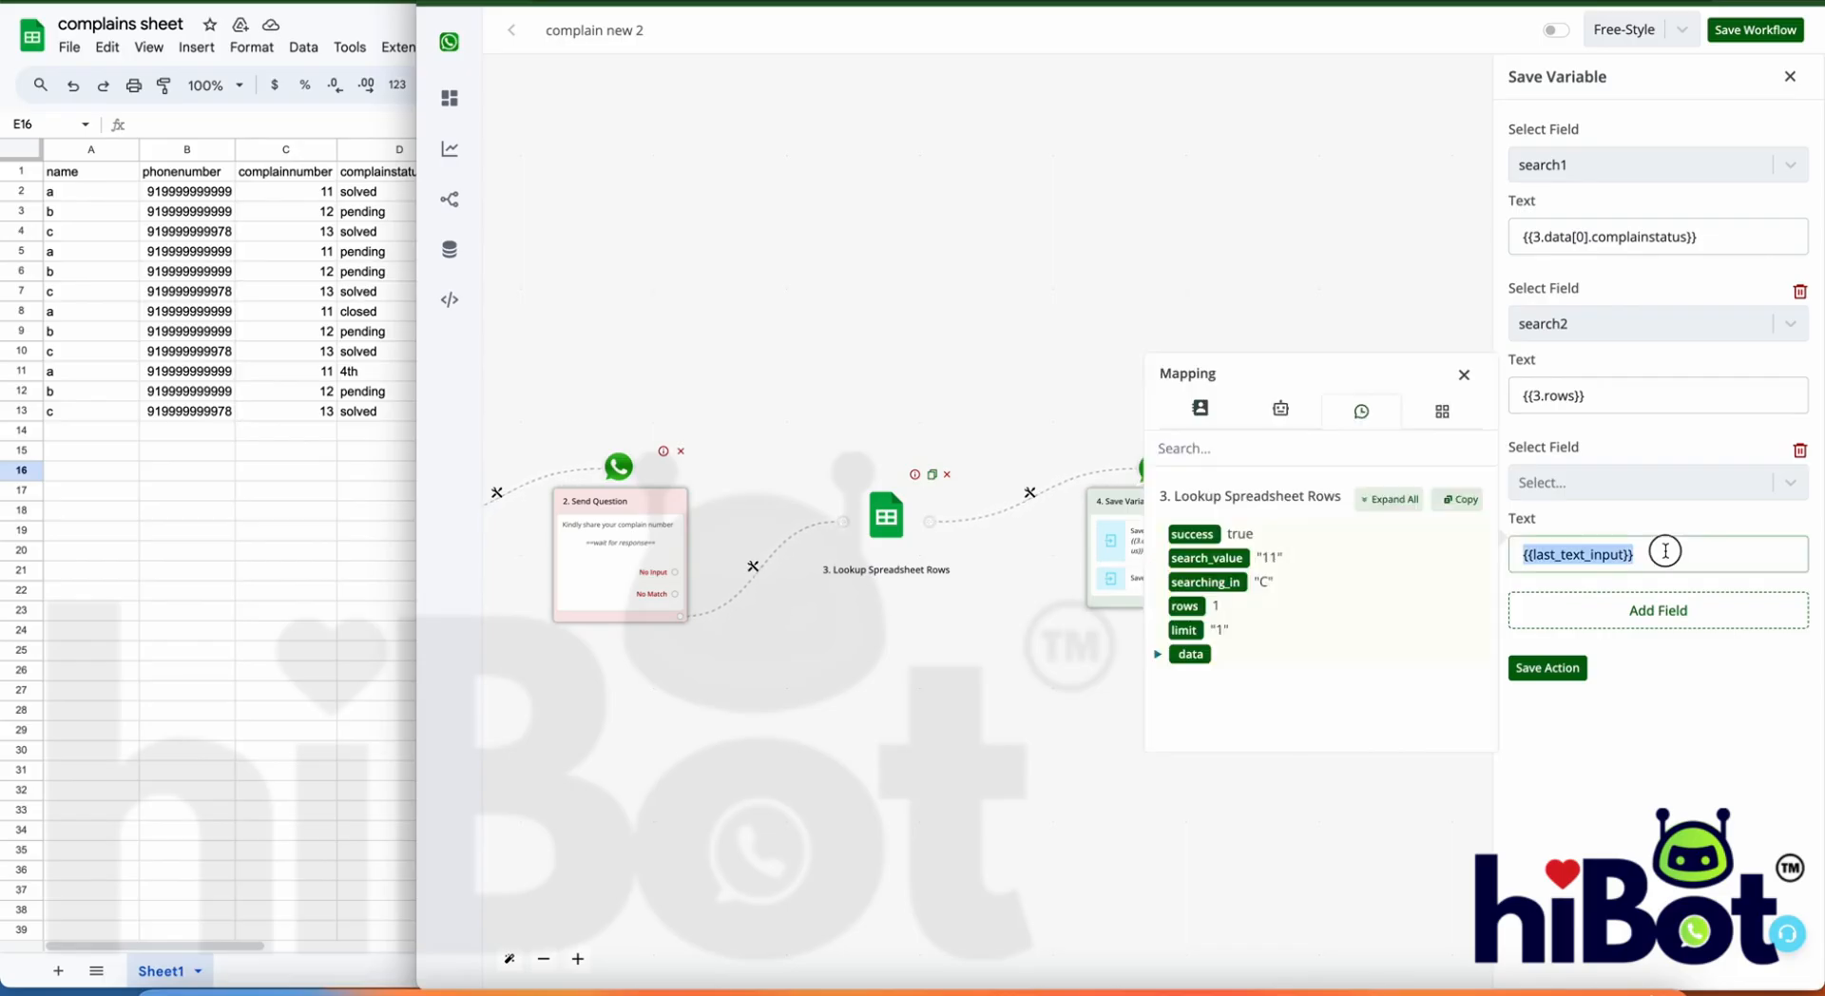
{"action": "left_click", "coordinate": [1464, 375]}
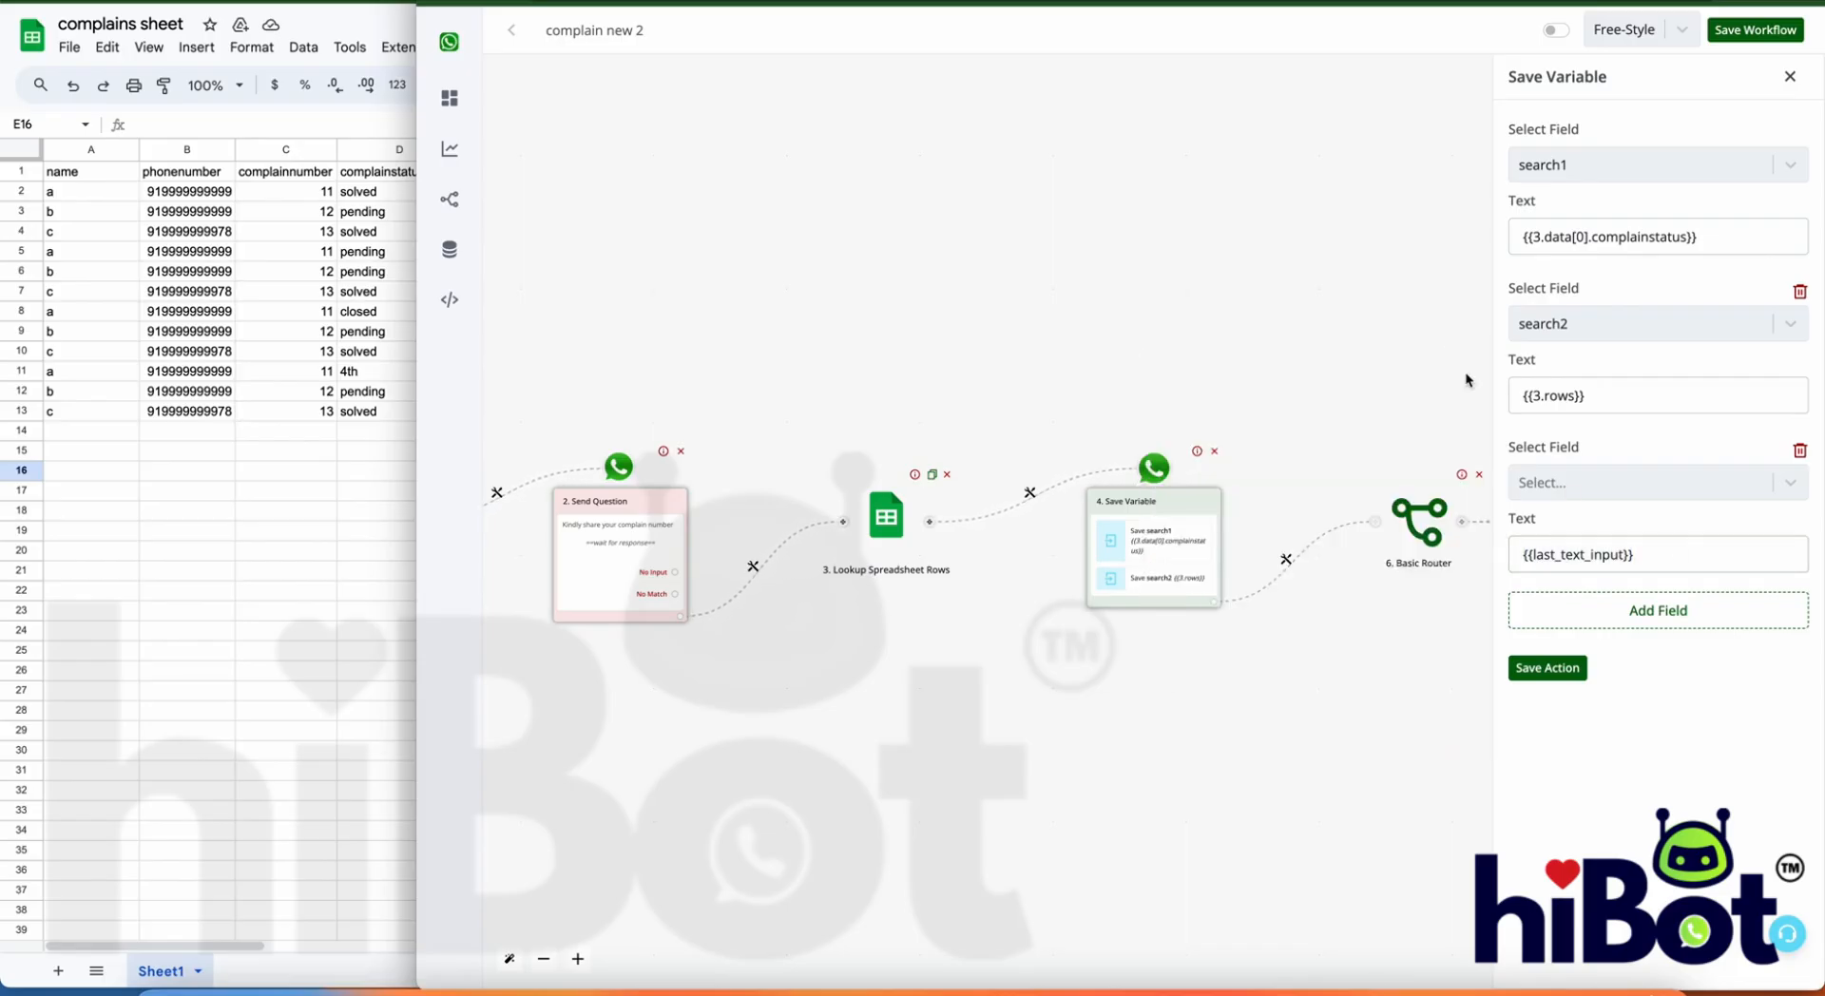
{"action": "left_click", "coordinate": [1790, 76]}
Step: Examine the not found message's text and the bot fields available for mapping into it
{"action": "scroll", "coordinate": [1407, 608], "scroll_direction": "right", "scroll_amount": 5}
{"action": "left_click", "coordinate": [1426, 461]}
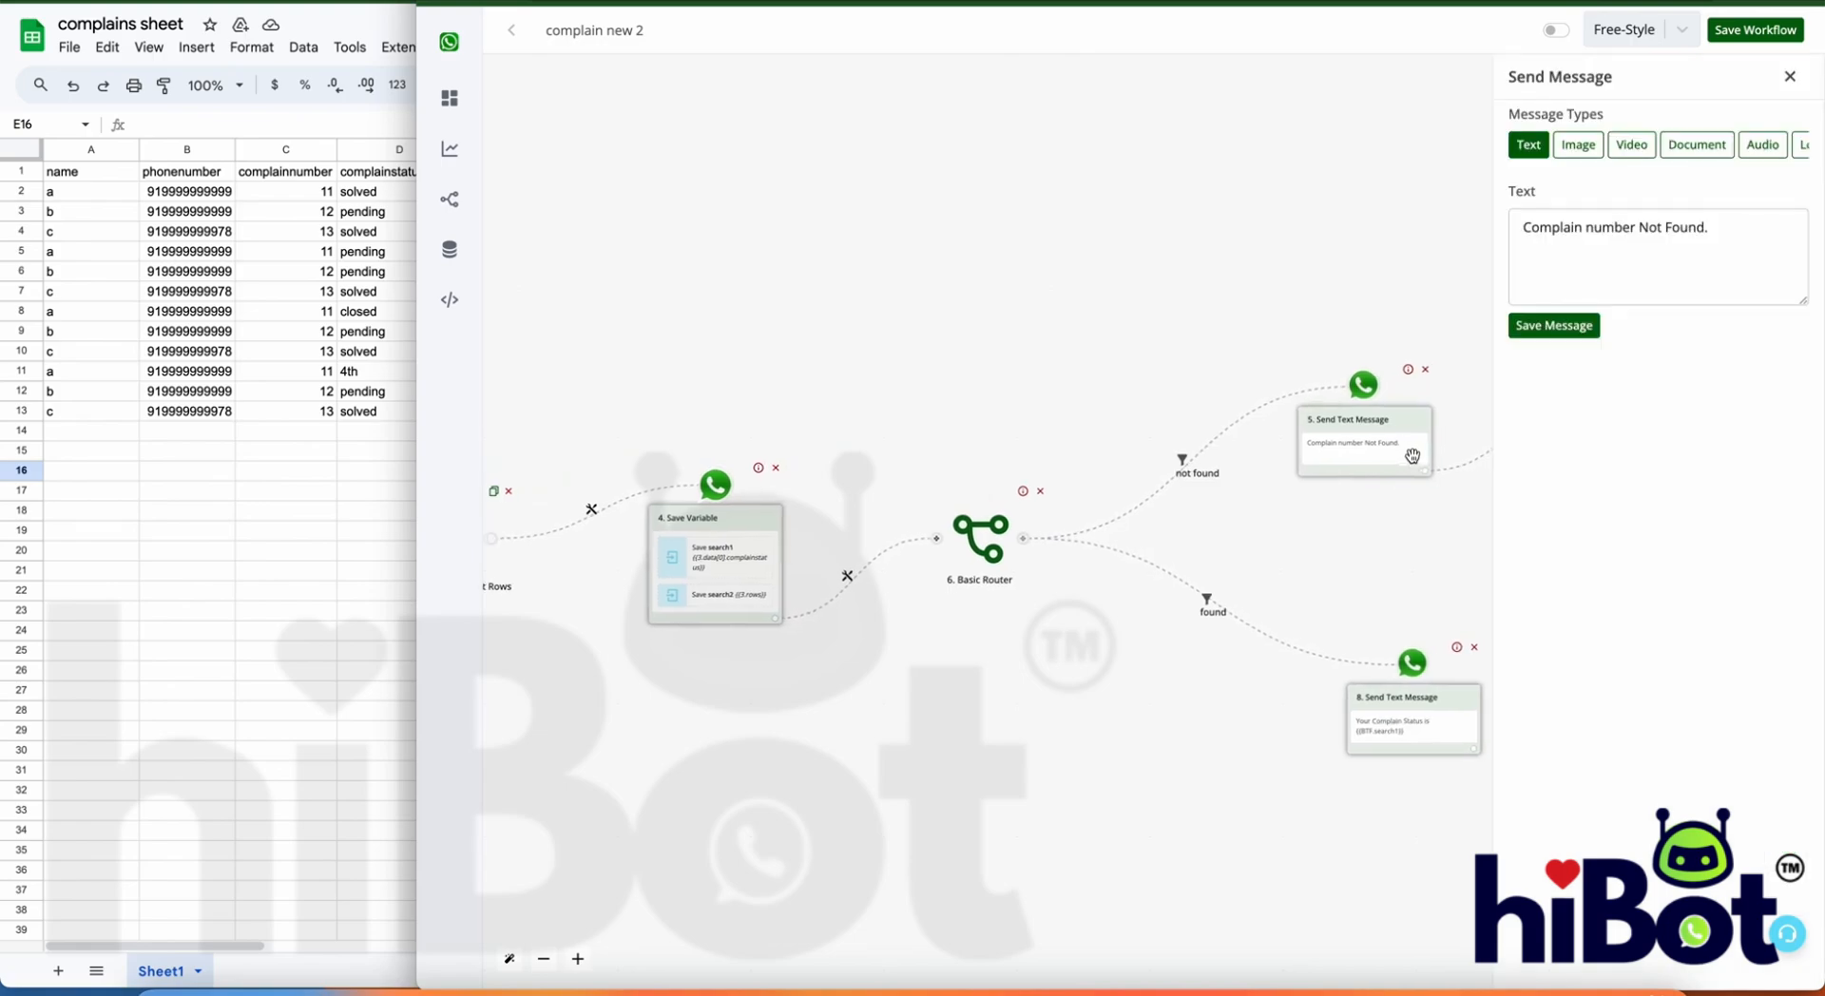
{"action": "left_click", "coordinate": [1635, 227]}
{"action": "left_click", "coordinate": [1323, 114]}
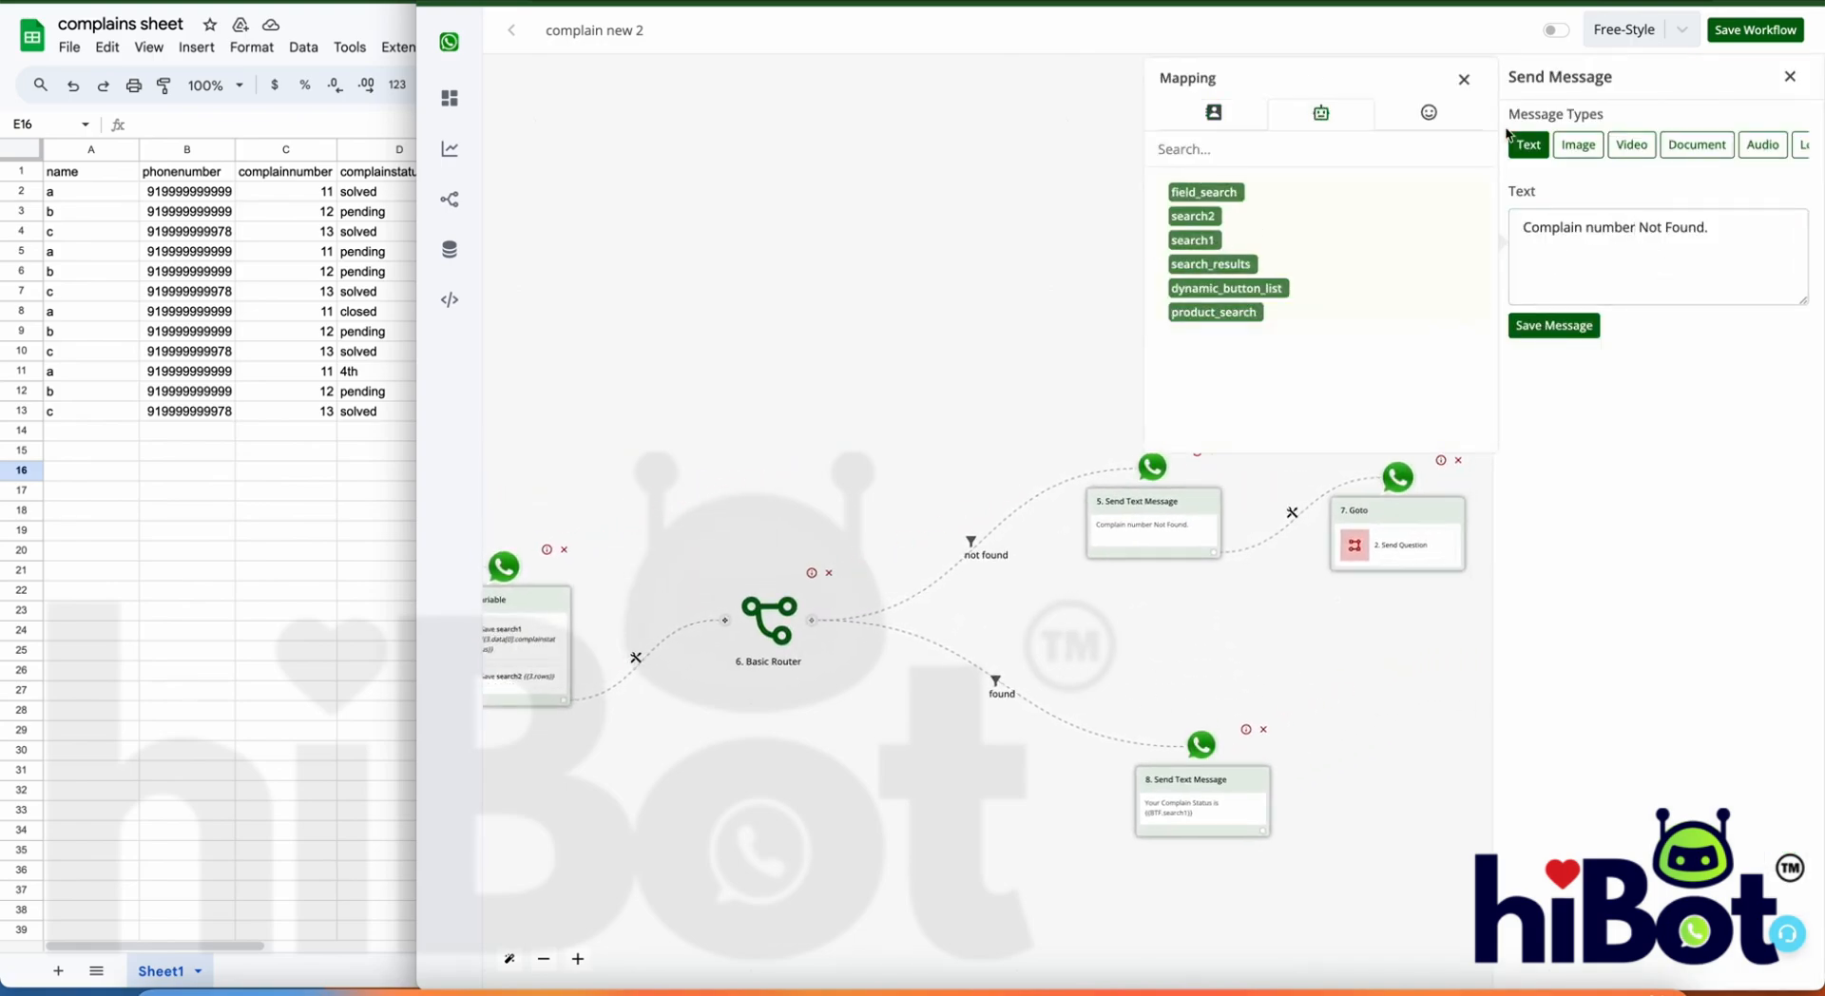
{"action": "left_click", "coordinate": [1464, 78]}
{"action": "left_click", "coordinate": [1649, 229]}
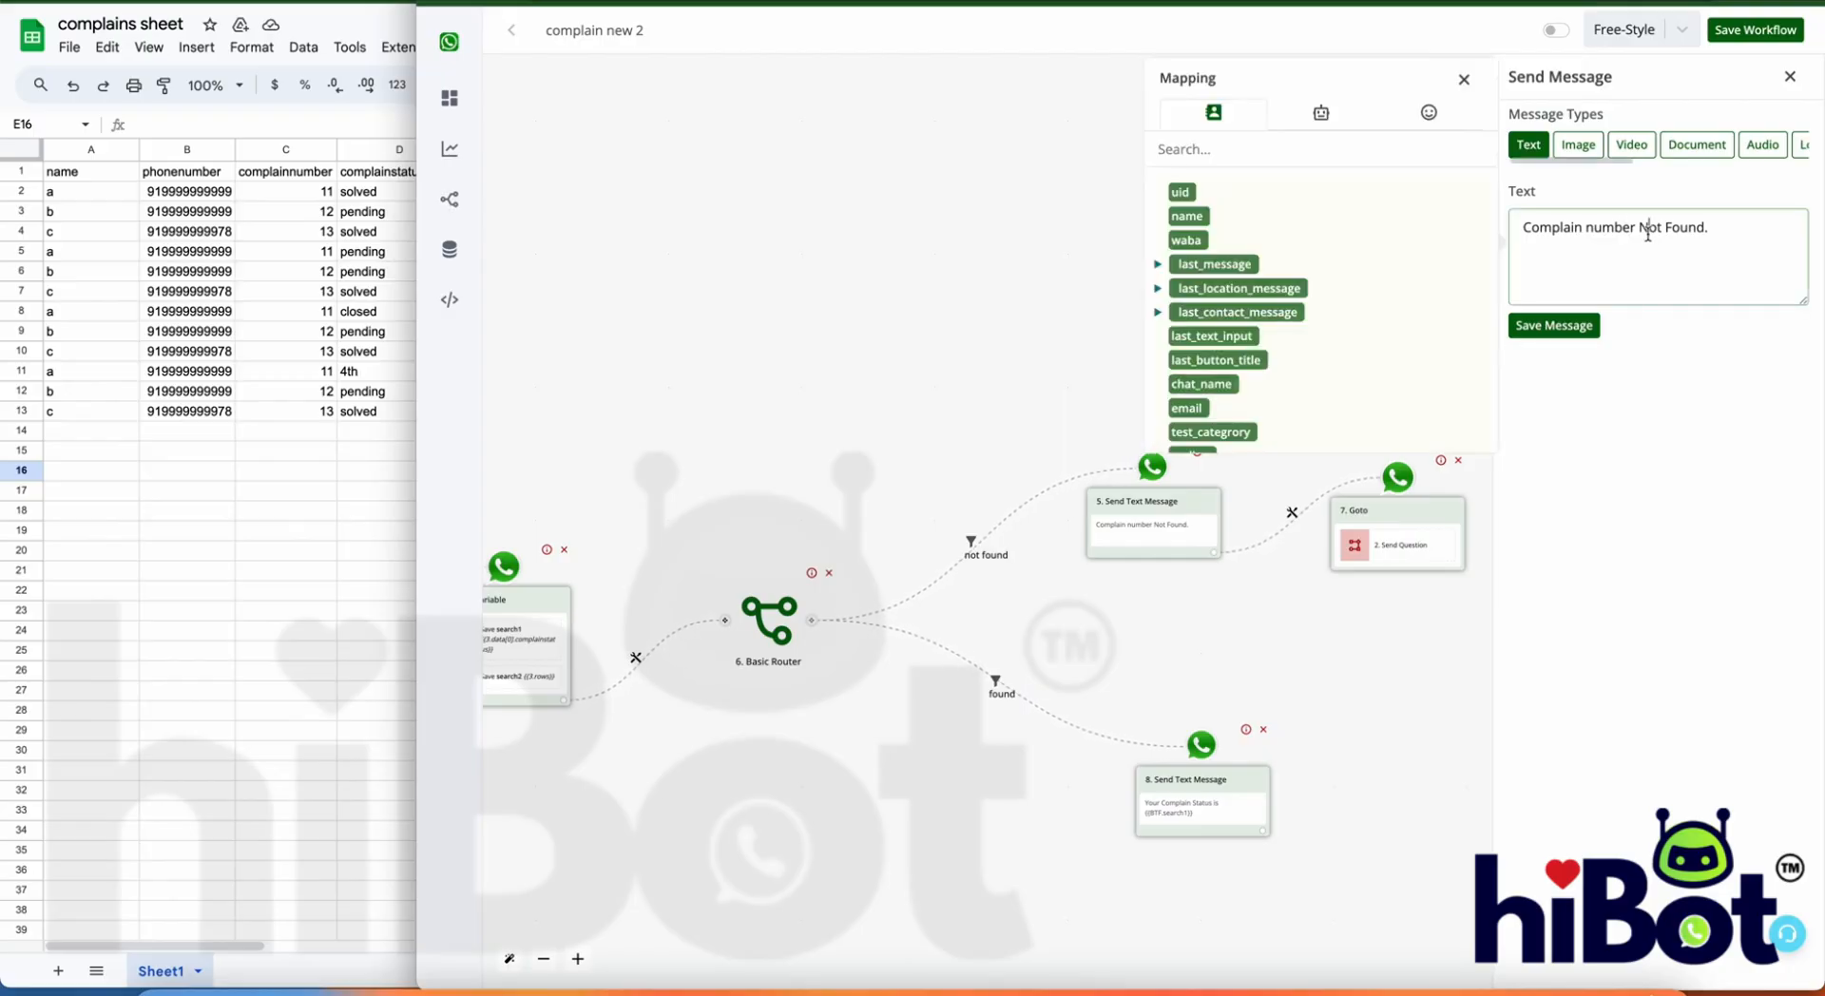
{"action": "left_click", "coordinate": [1640, 229]}
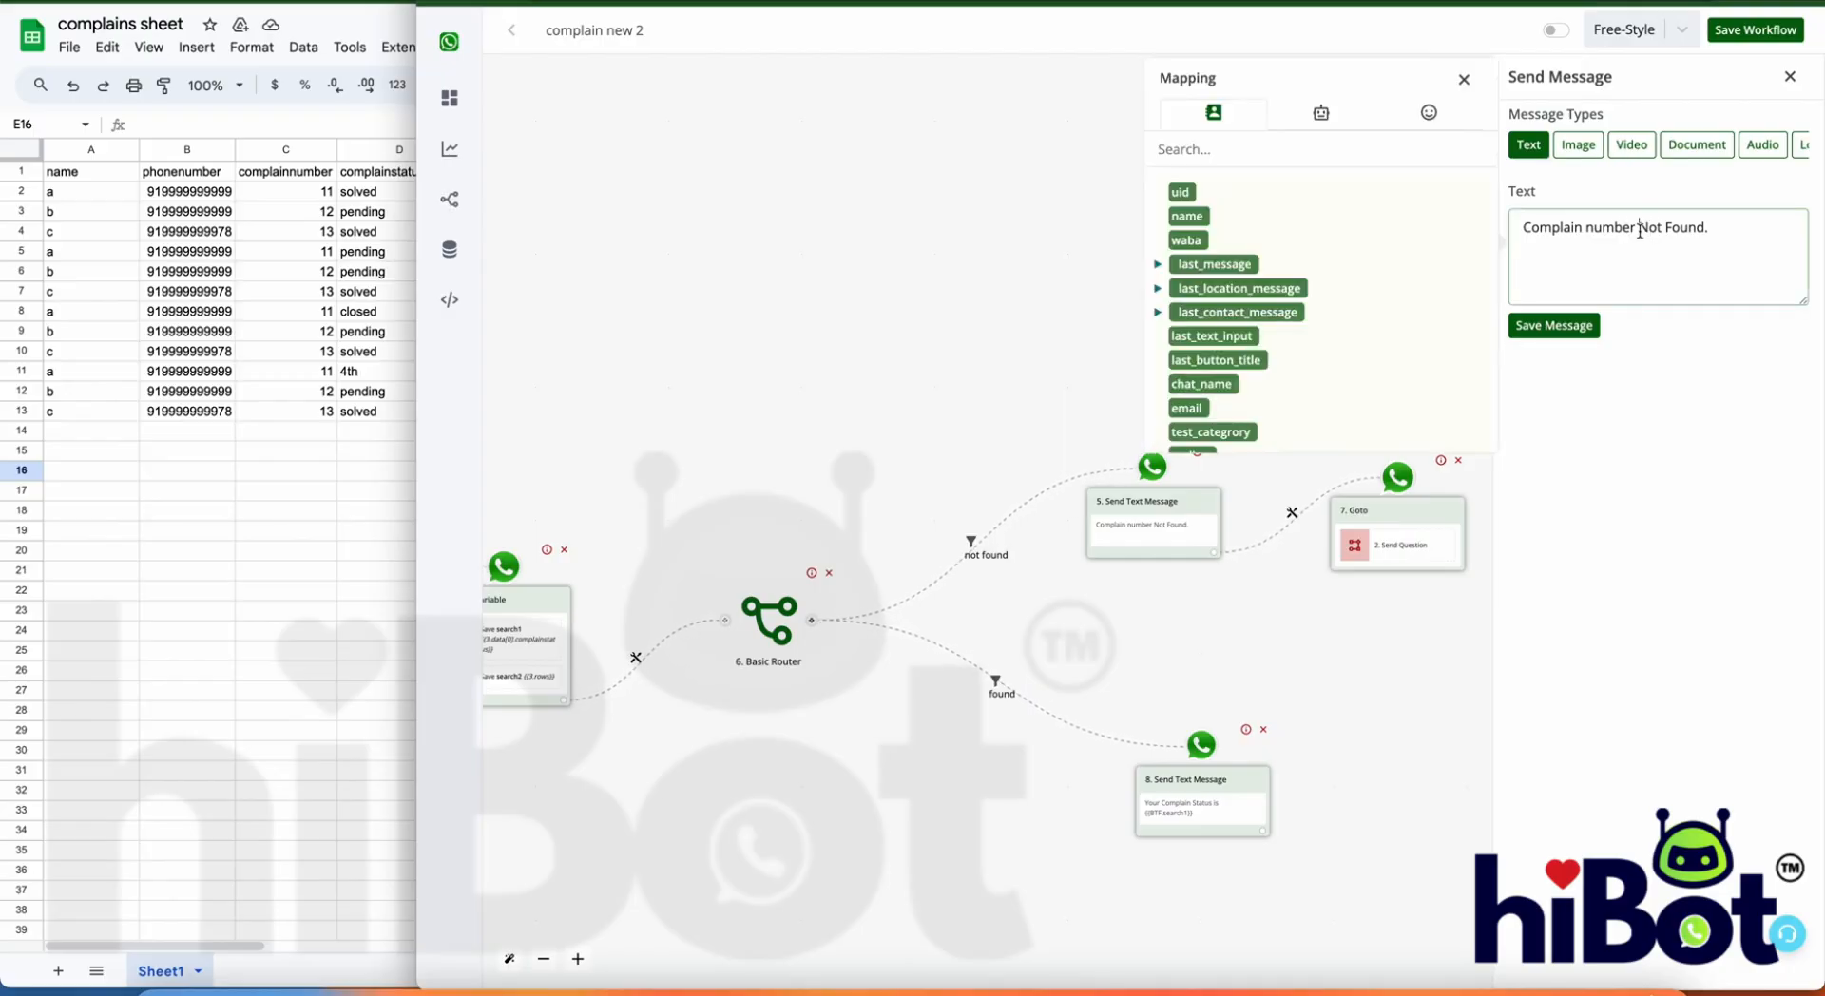
{"action": "left_click", "coordinate": [1464, 79]}
Step: Examine the found branch's message text and the variable mapped into it
{"action": "left_click", "coordinate": [1184, 834]}
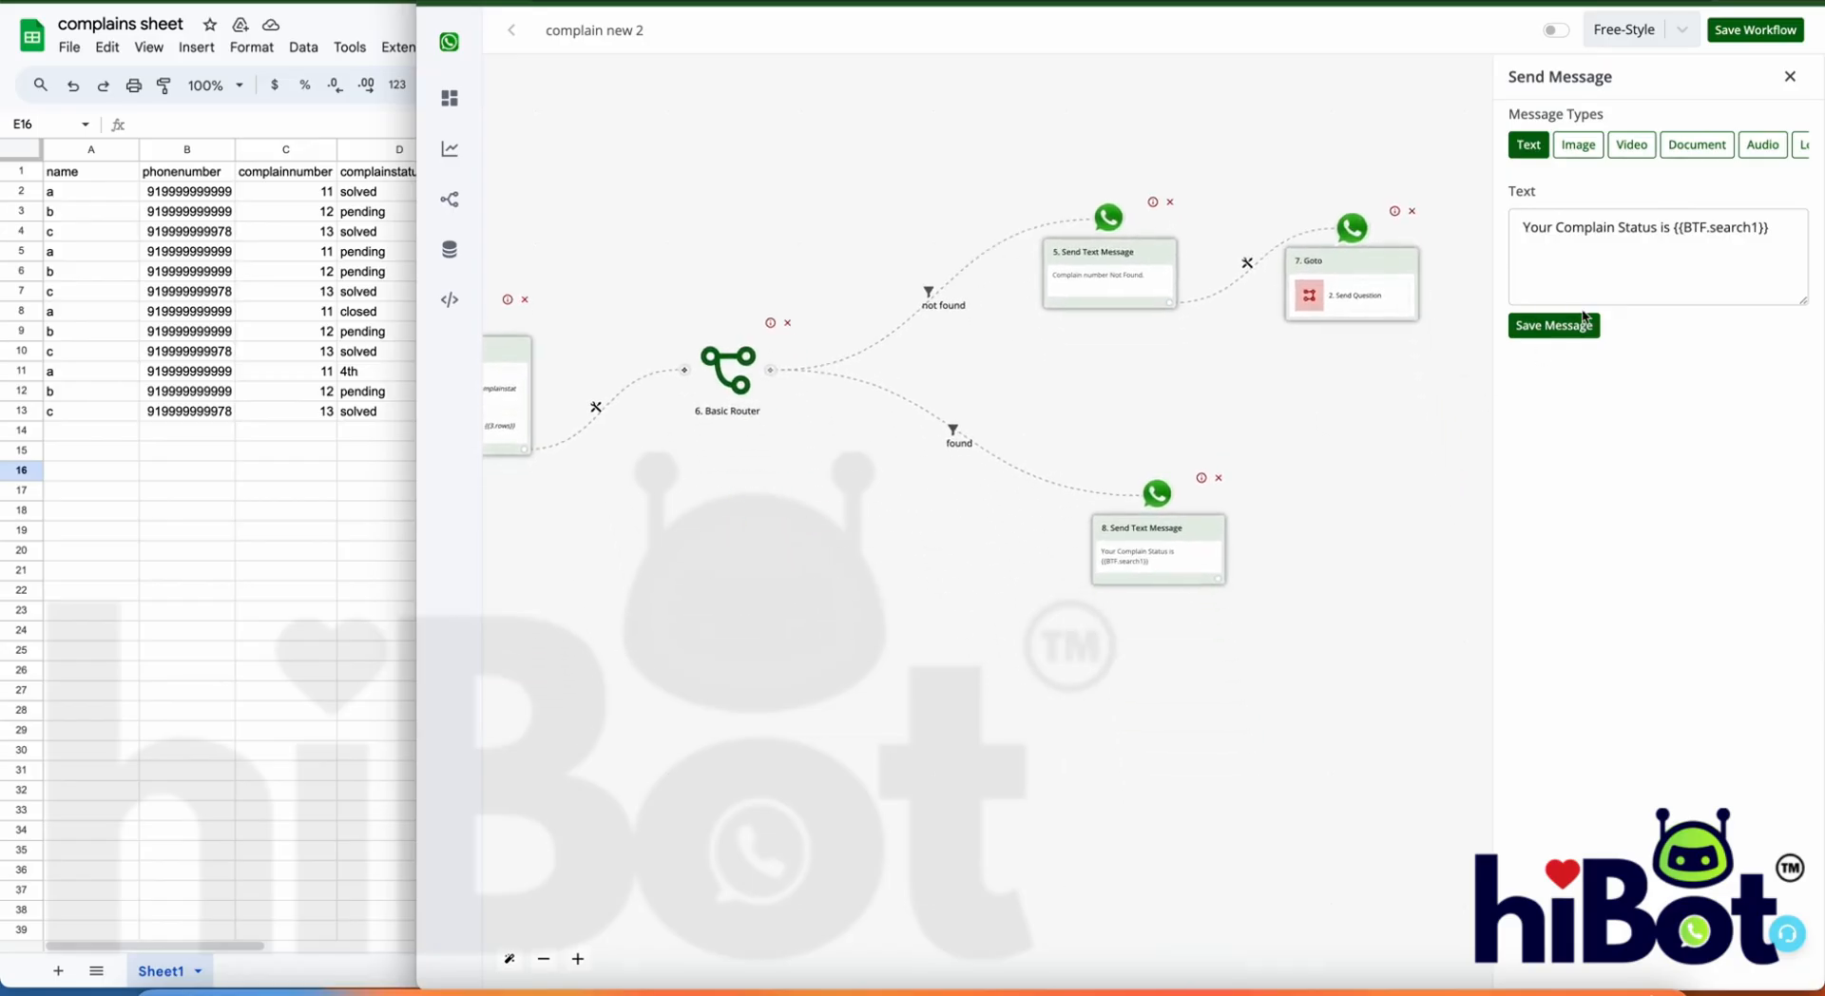
{"action": "left_click", "coordinate": [1657, 227]}
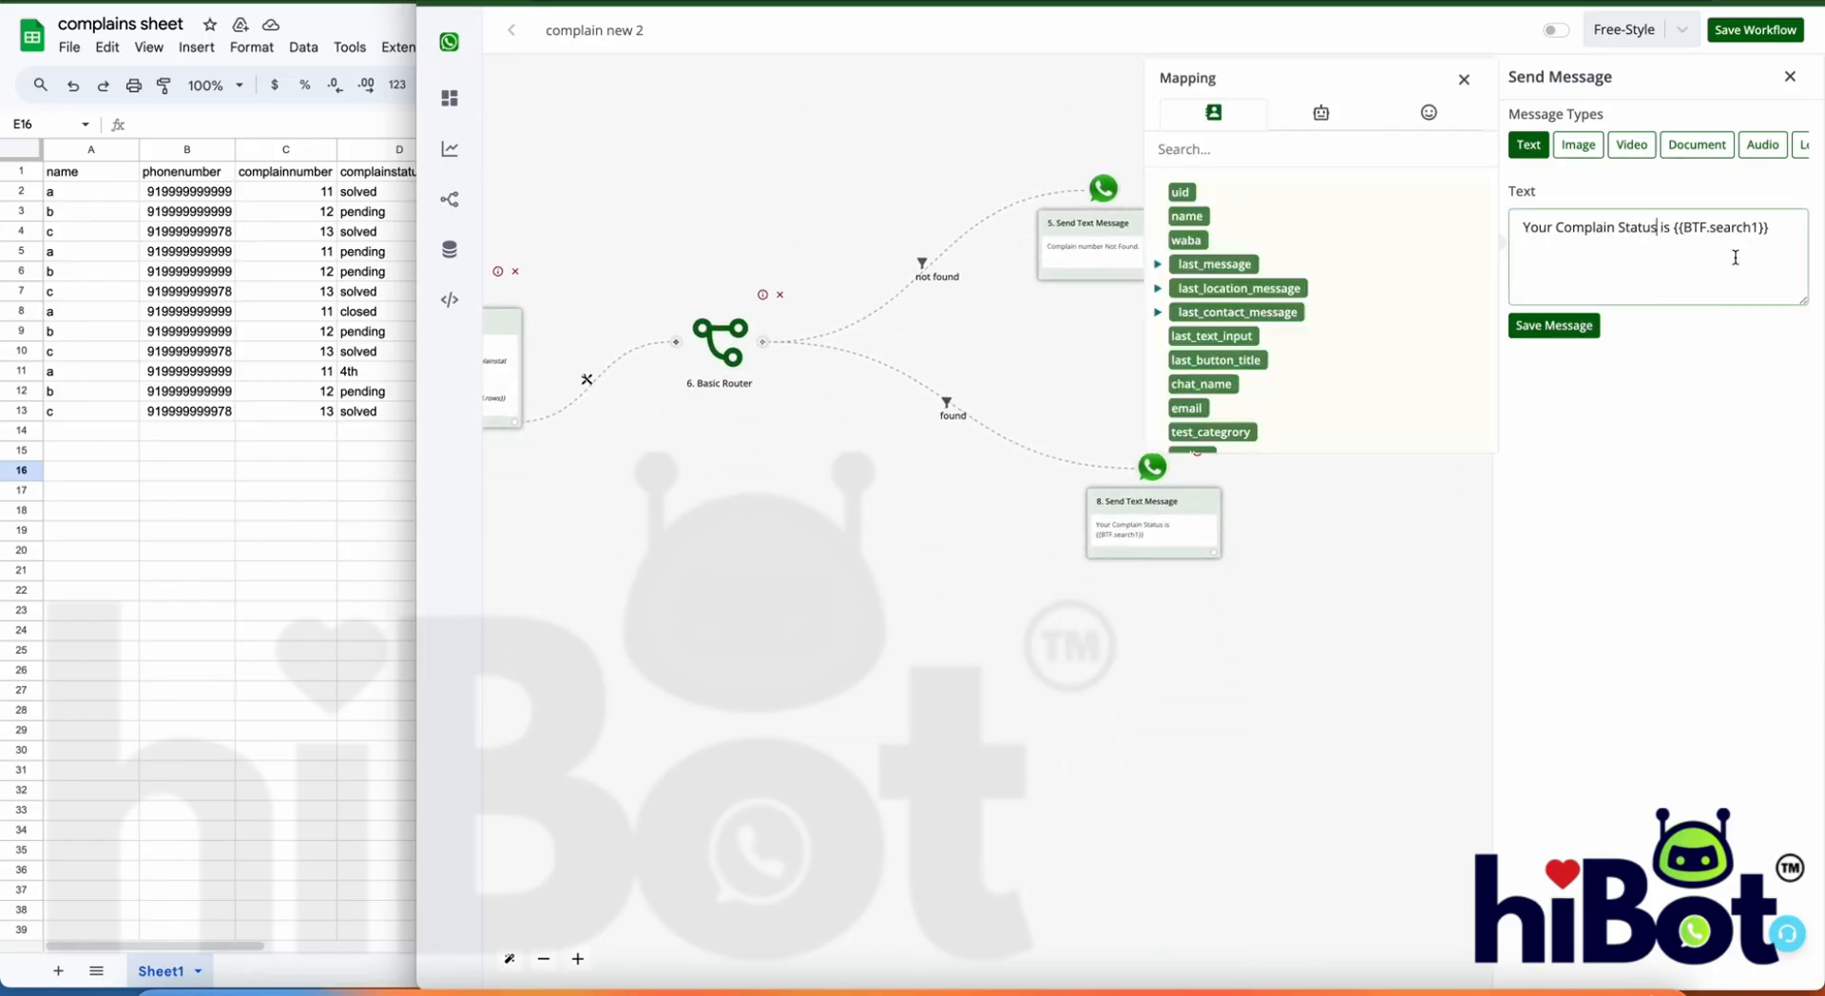
{"action": "left_click_drag", "start_coordinate": [1771, 229], "coordinate": [1643, 229]}
{"action": "left_click", "coordinate": [1464, 80]}
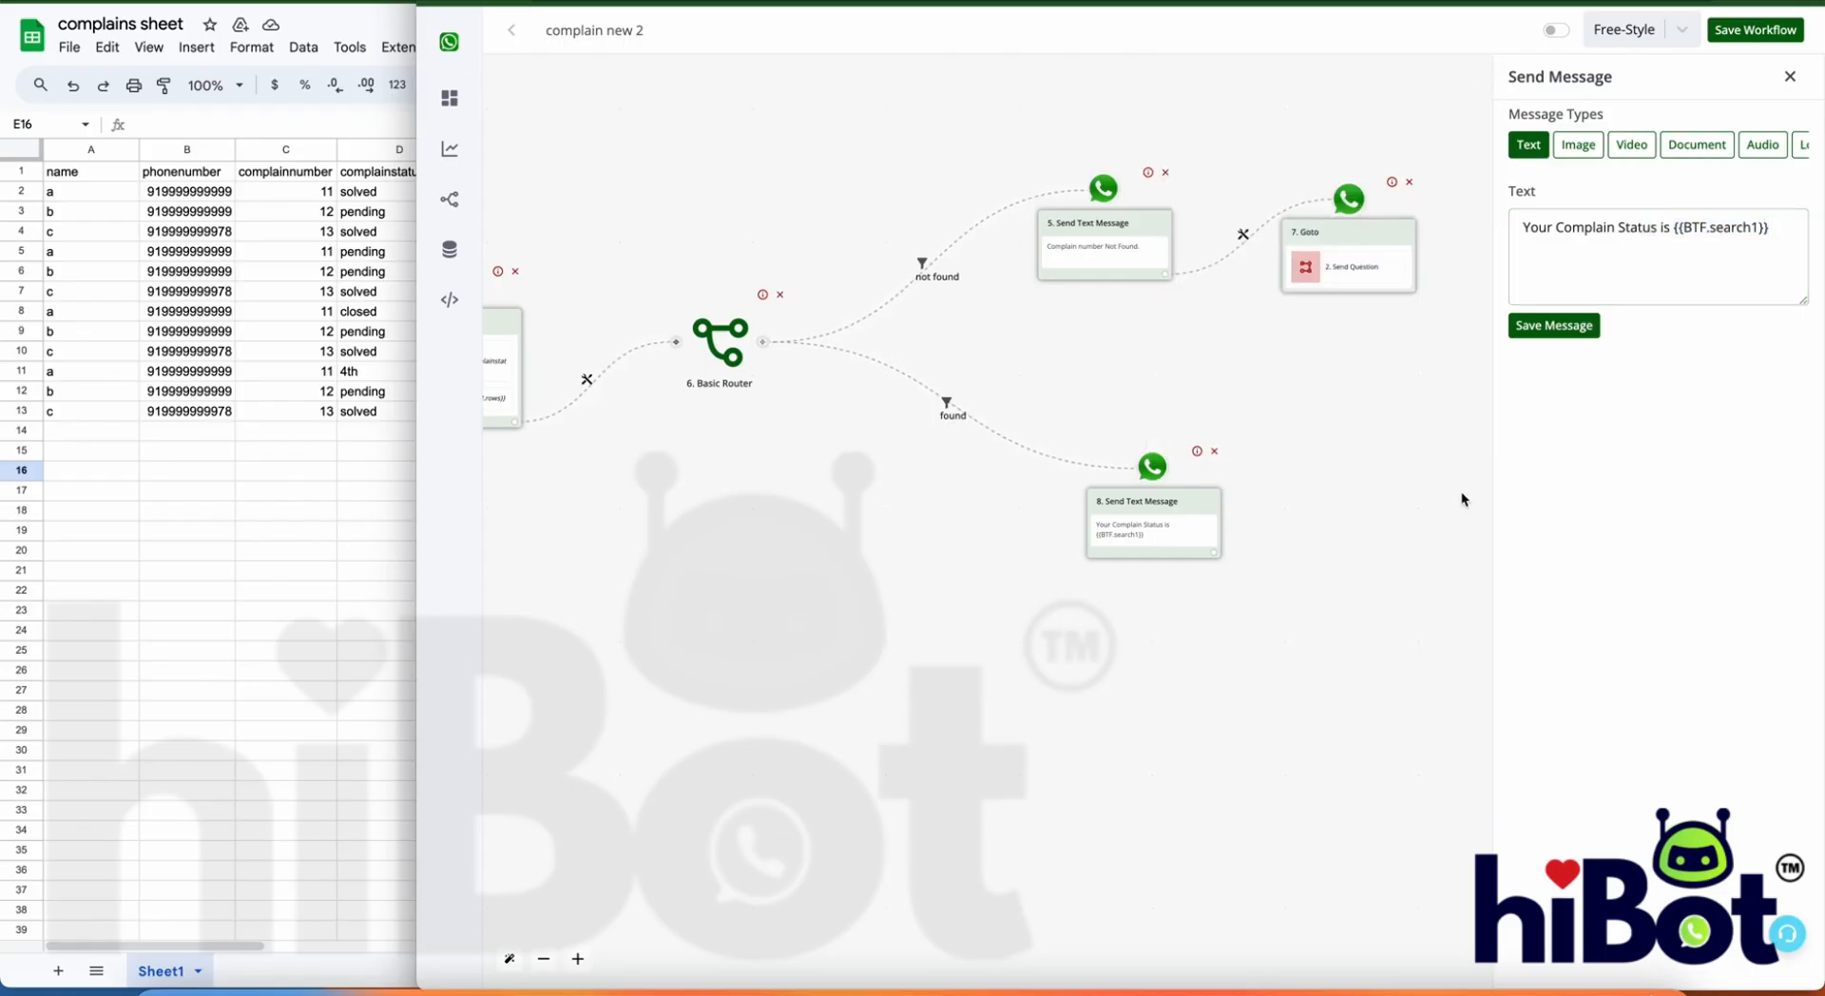
Step: Review the flow from its keyword trigger and check the complainnumber values in the complains sheet in Google Sheets
{"action": "left_click_drag", "start_coordinate": [1114, 682], "coordinate": [1723, 851]}
{"action": "left_click_drag", "start_coordinate": [1051, 760], "coordinate": [1444, 759]}
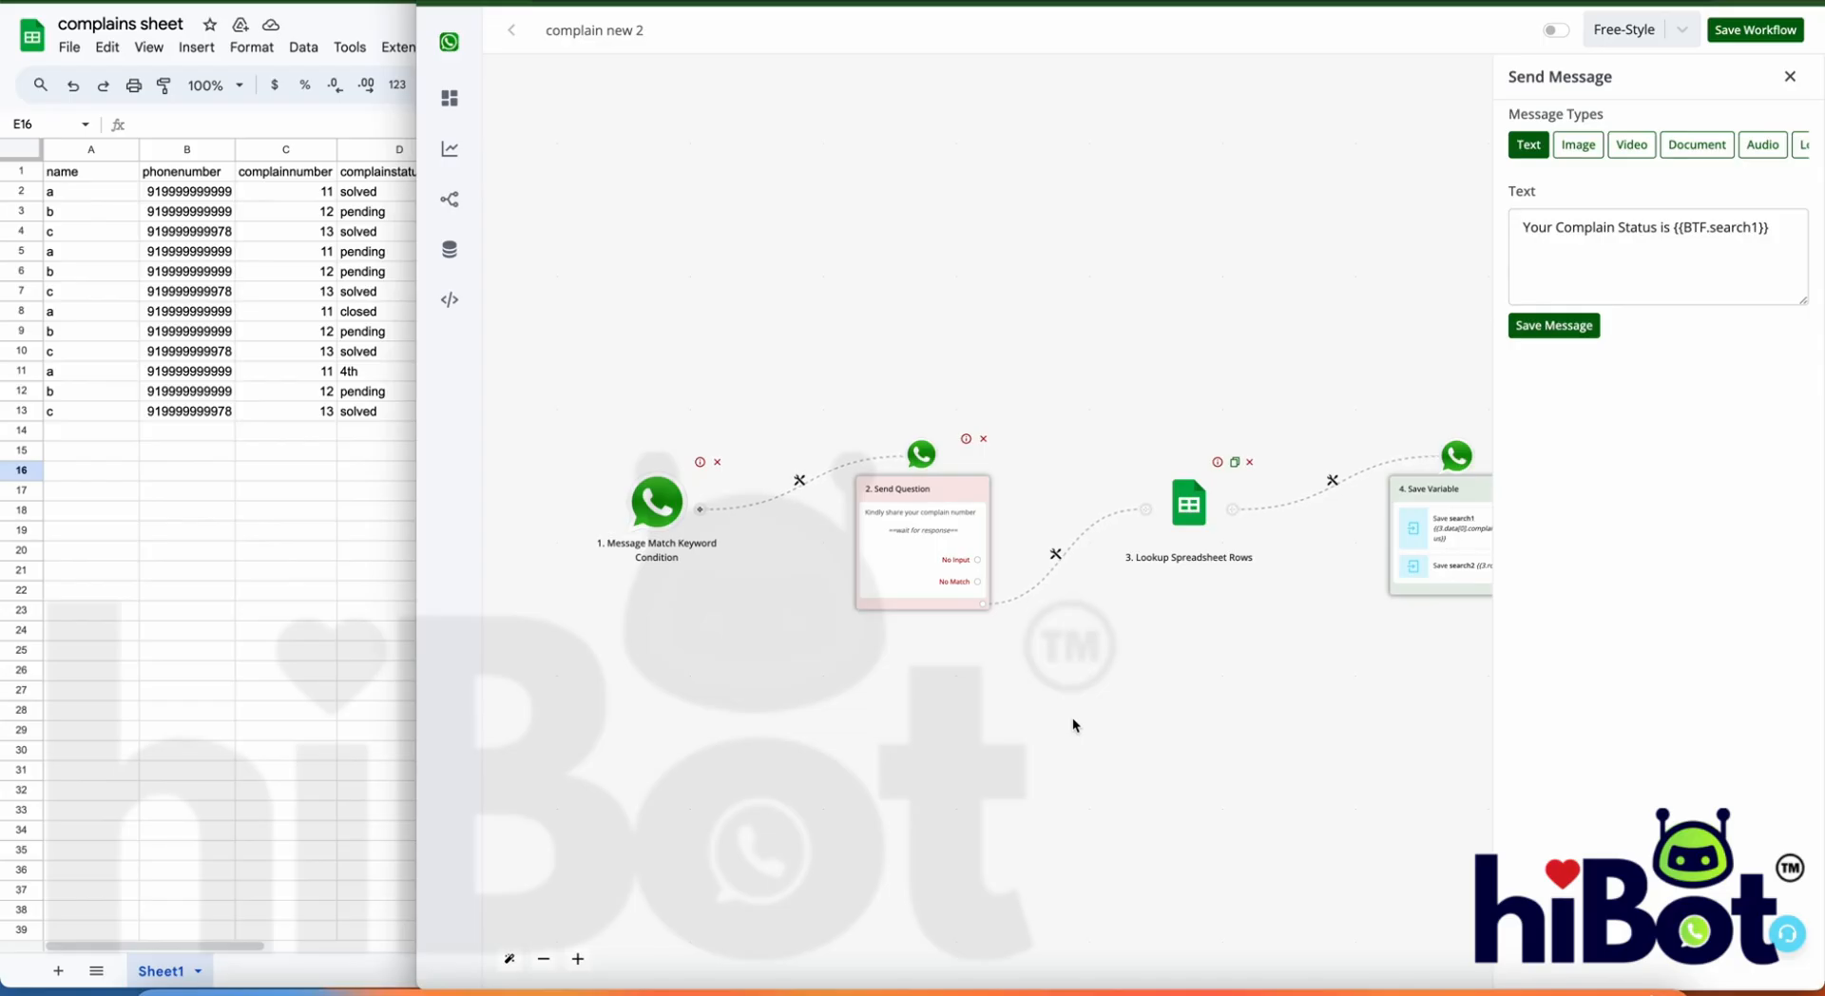
{"action": "left_click", "coordinate": [305, 186]}
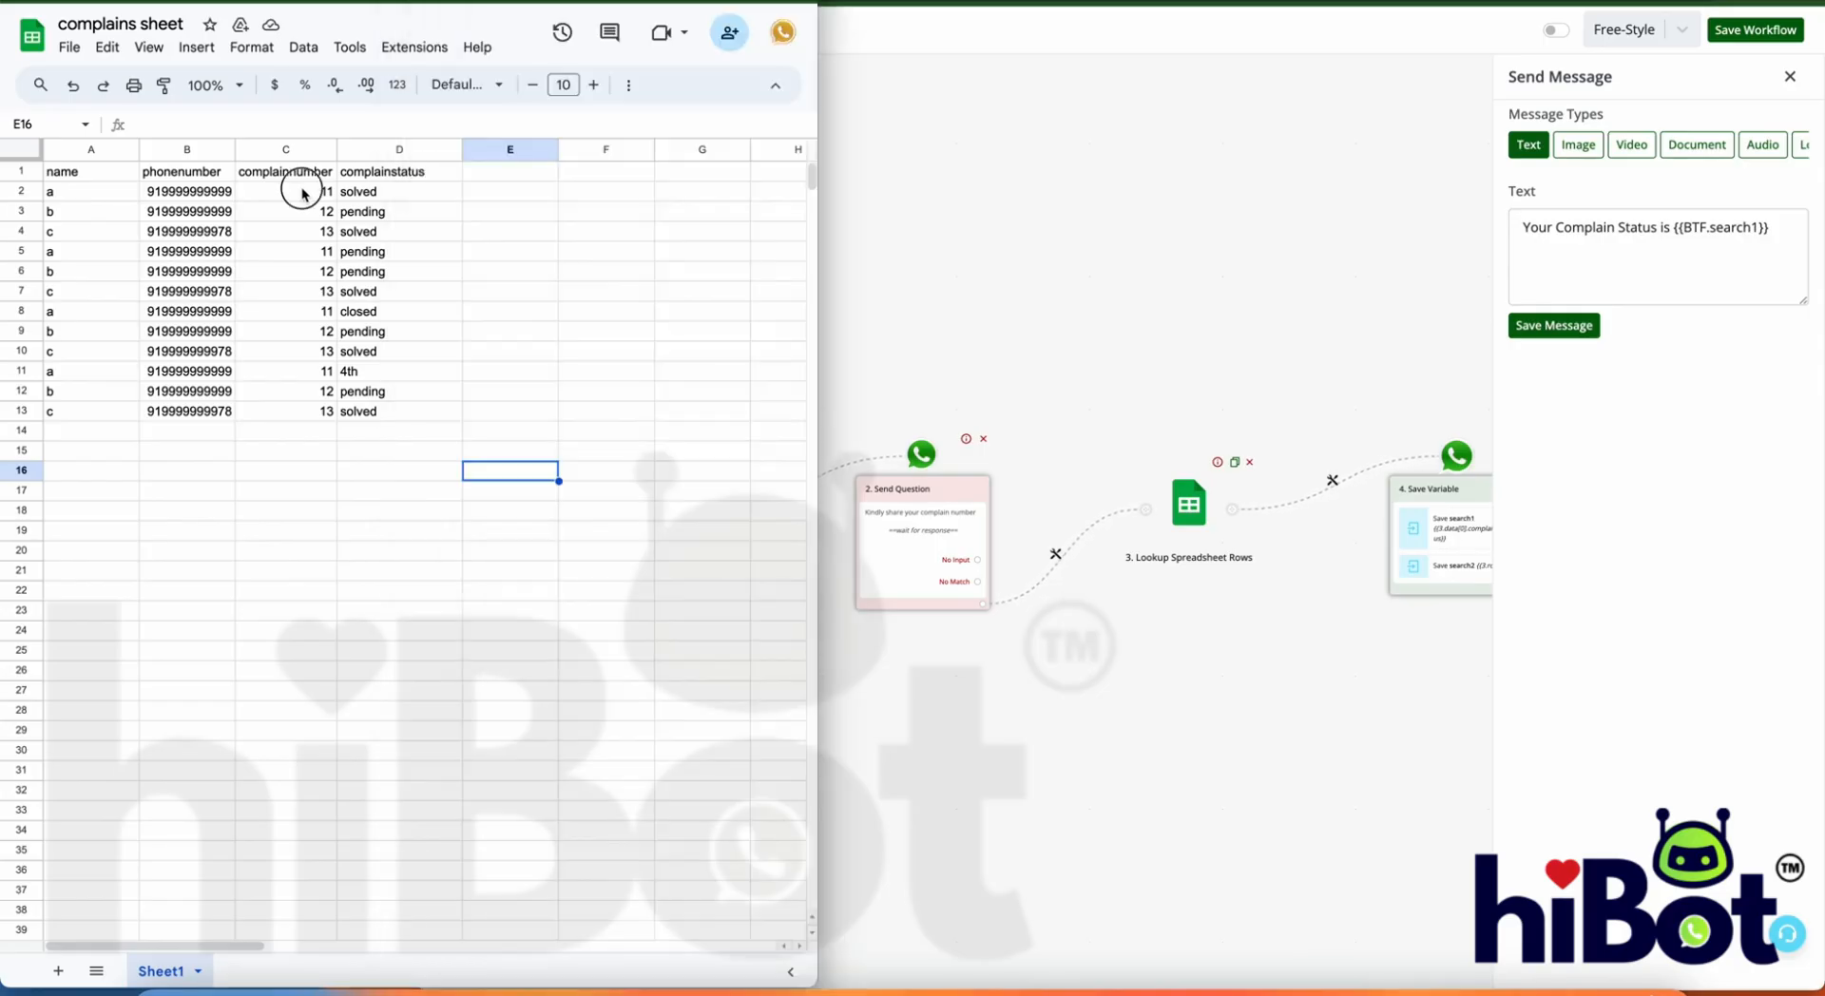
{"action": "left_click_drag", "start_coordinate": [301, 190], "coordinate": [328, 317]}
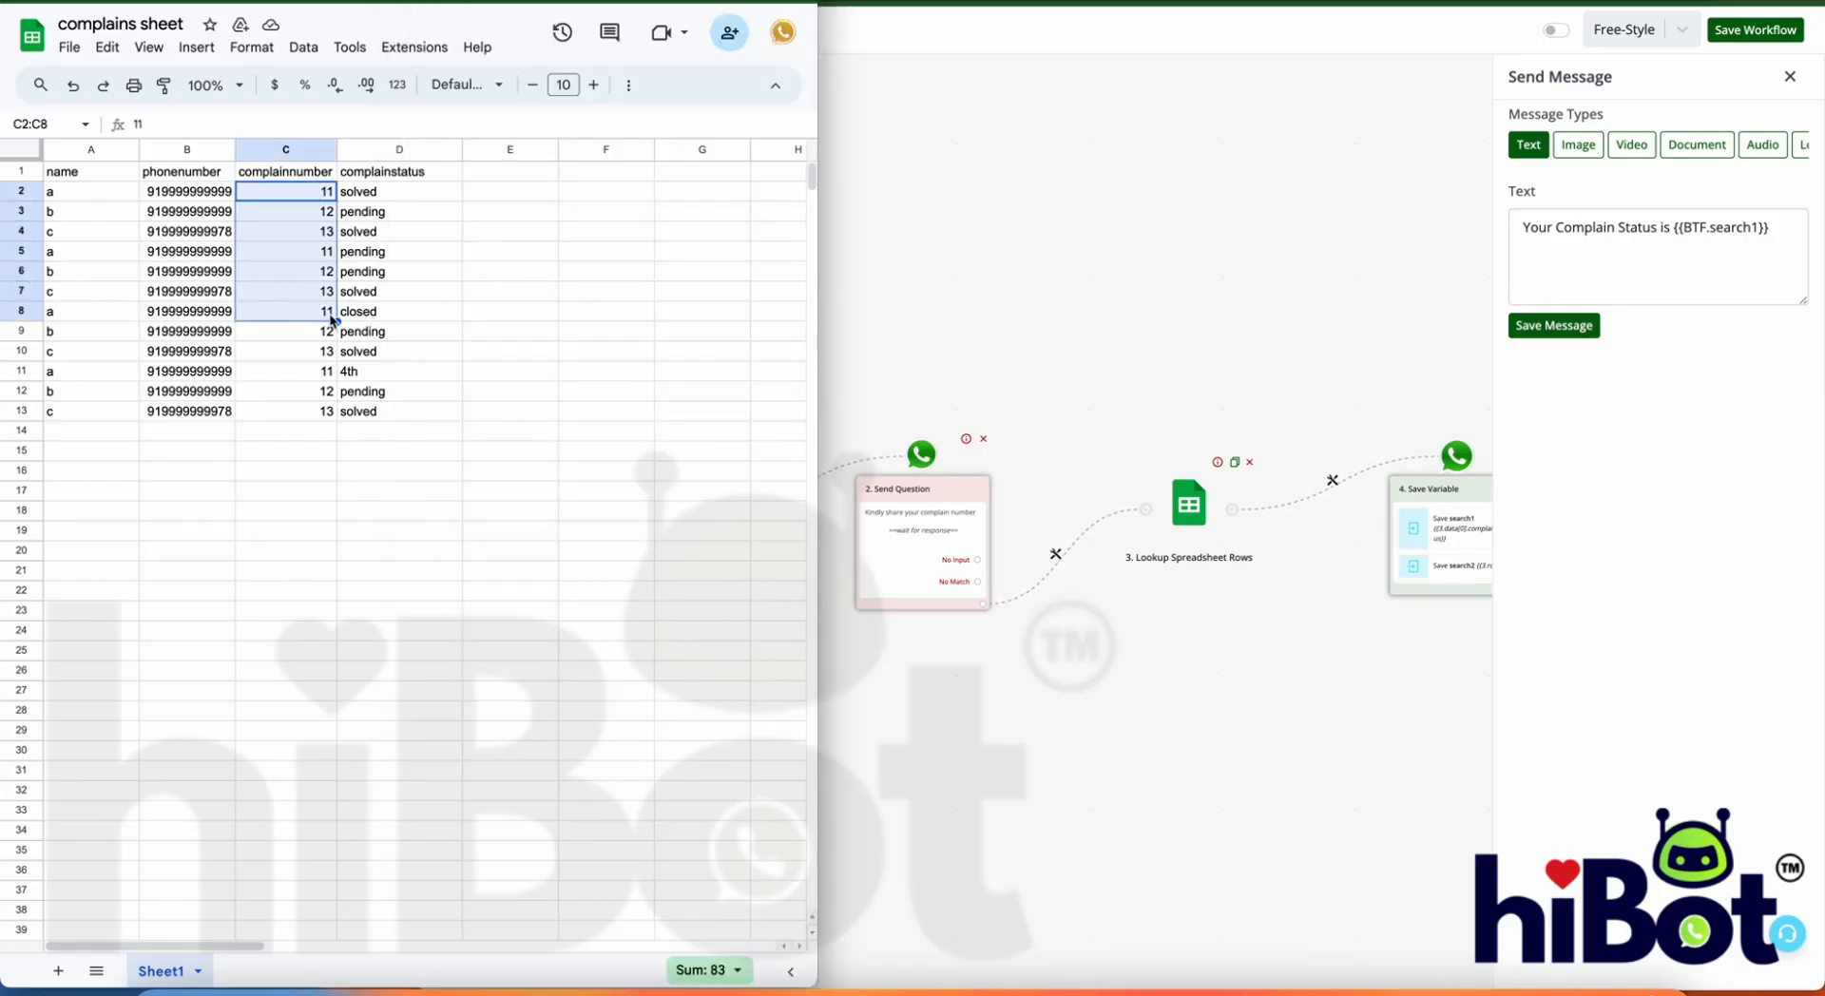
{"action": "left_click", "coordinate": [979, 216]}
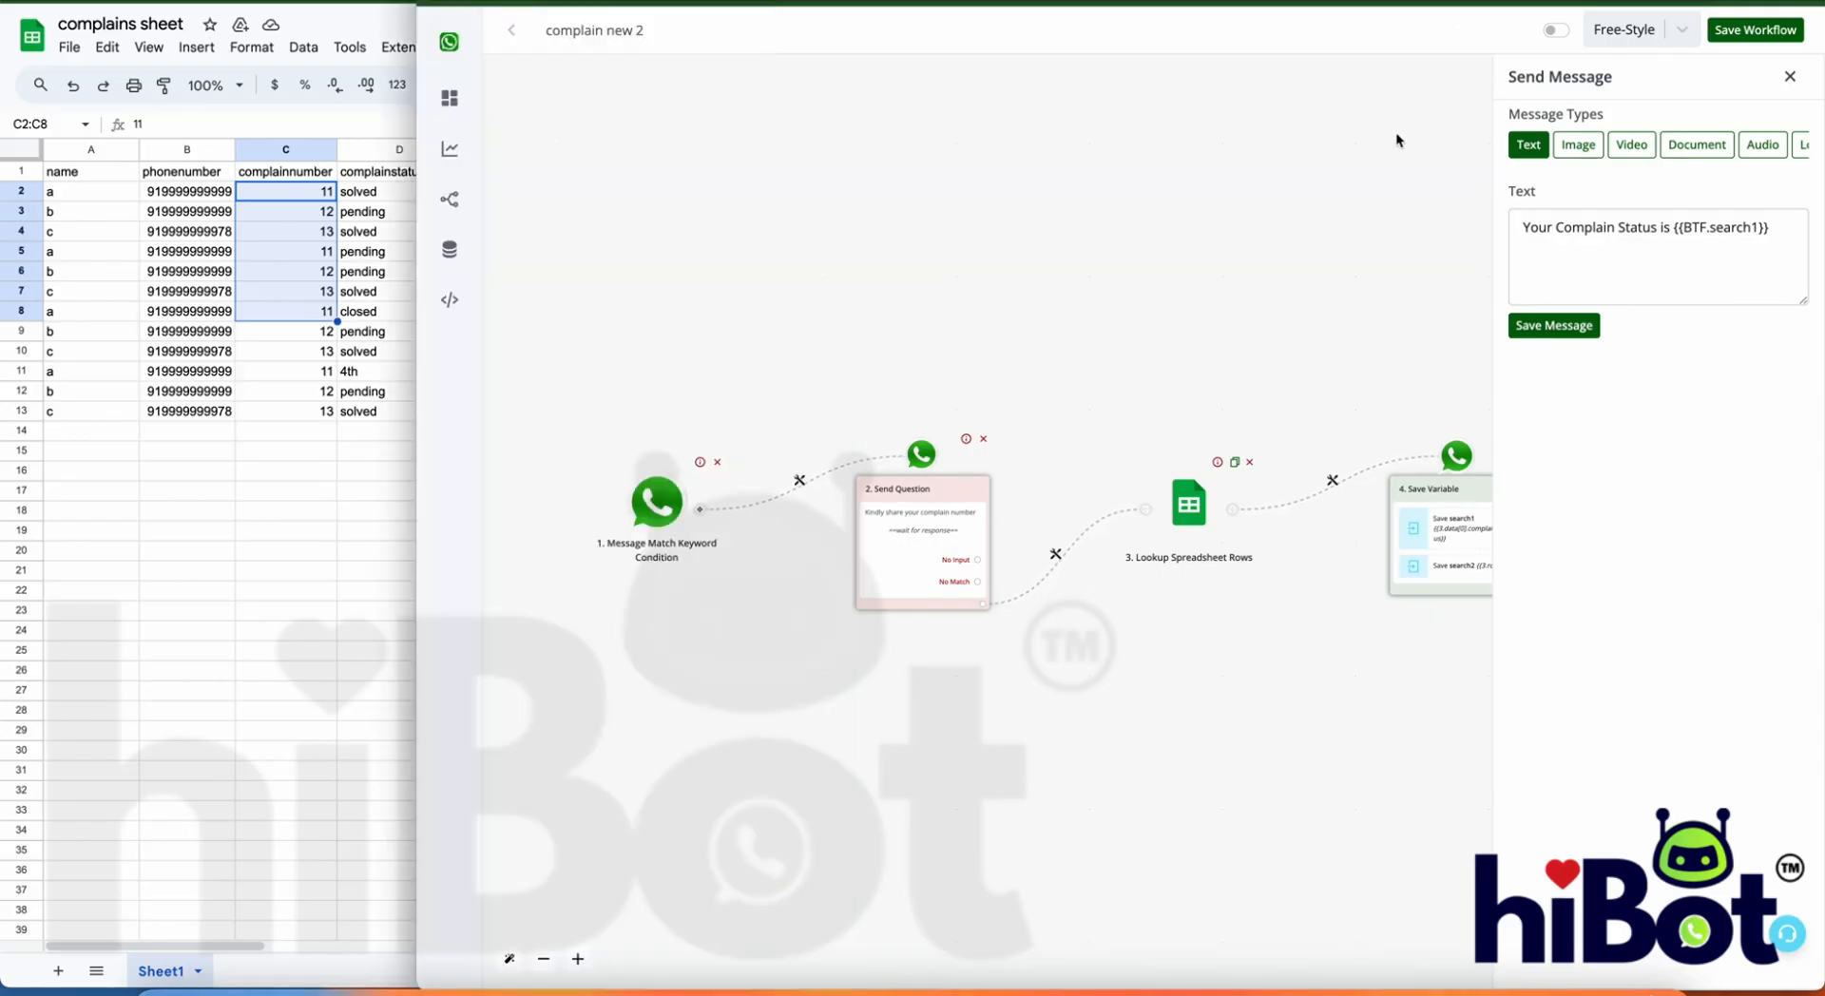
{"action": "left_click_drag", "start_coordinate": [1394, 207], "coordinate": [984, 214]}
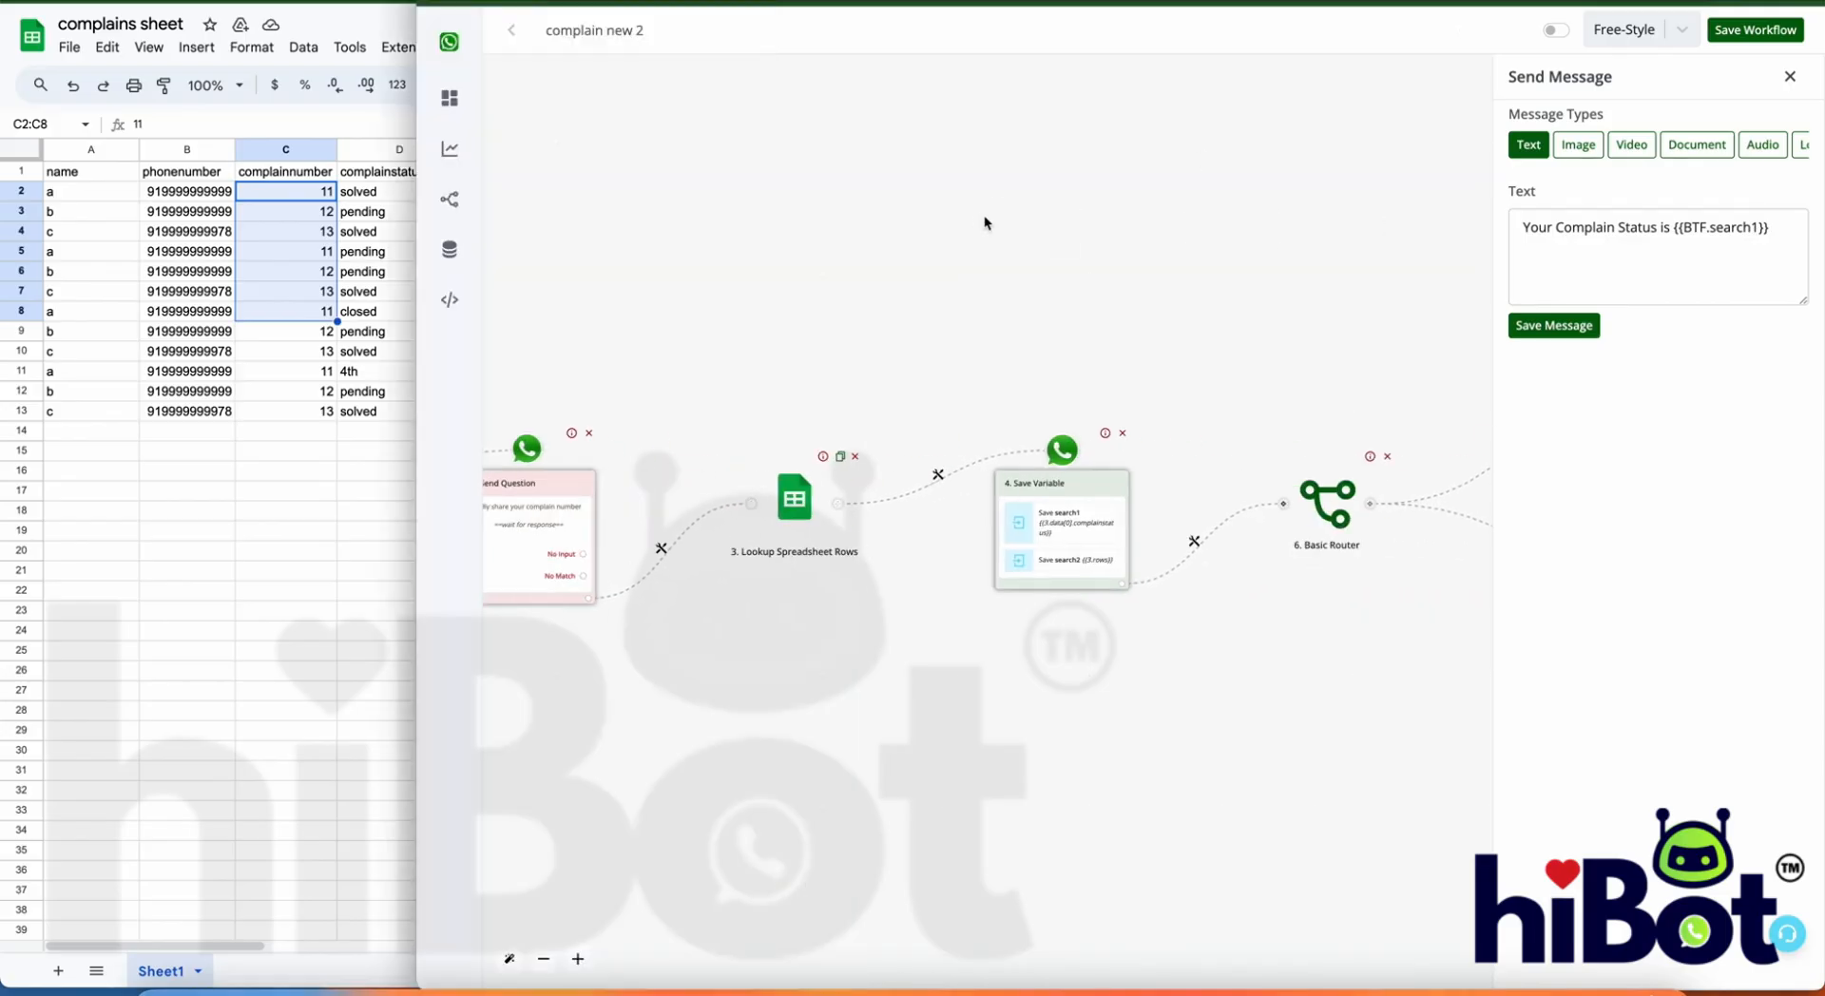